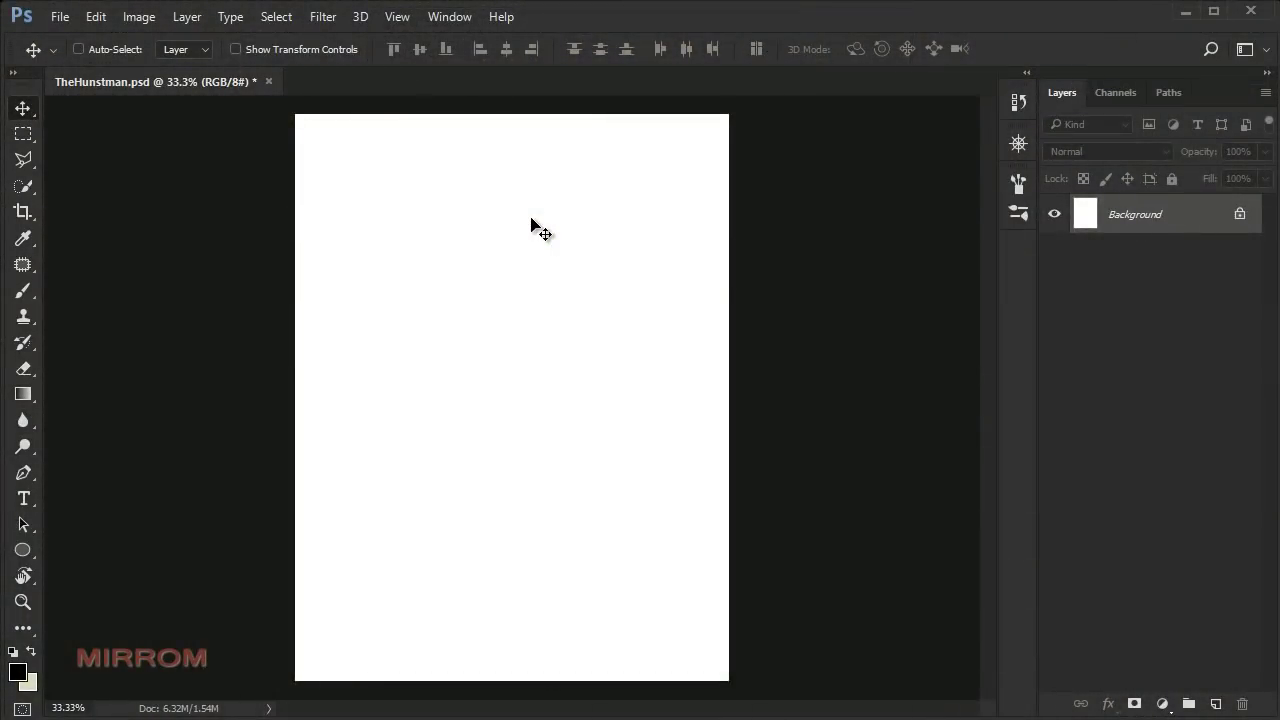
- Confirm in Image Size that the canvas is 1300 × 1700 px at 100 pixels/inch
left_click(139, 17)
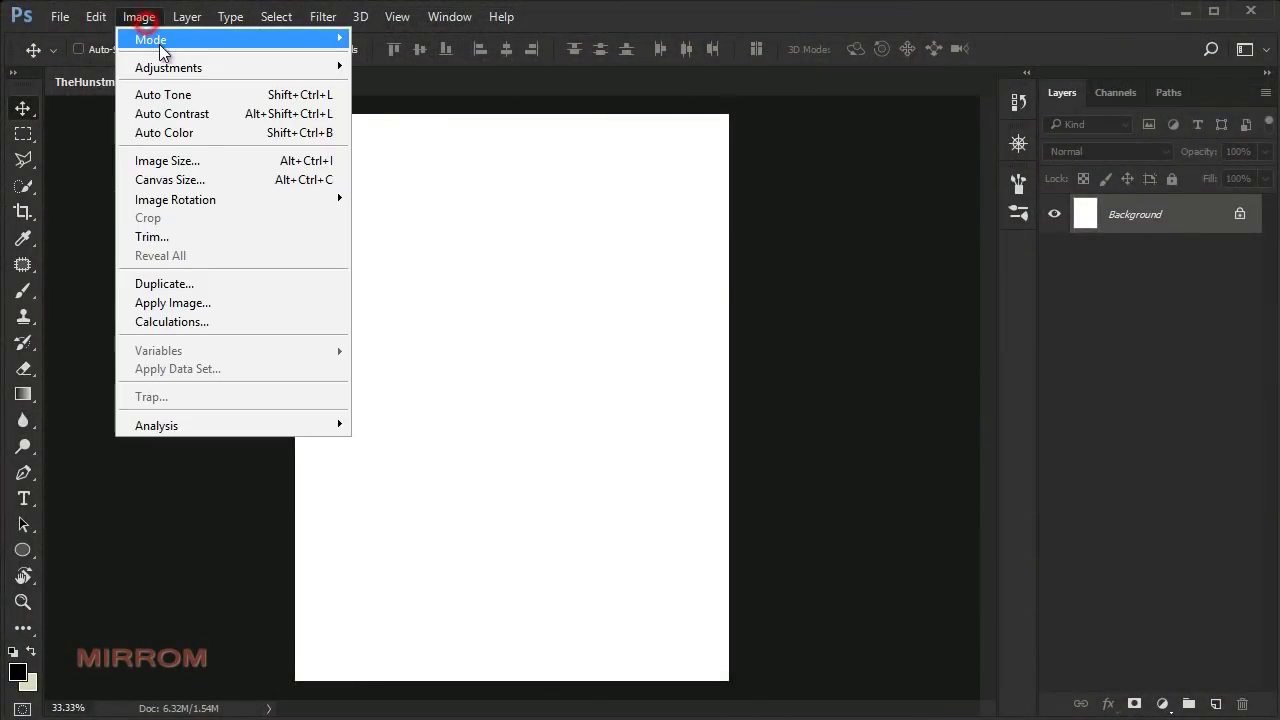
left_click(201, 157)
mouse_move(649, 250)
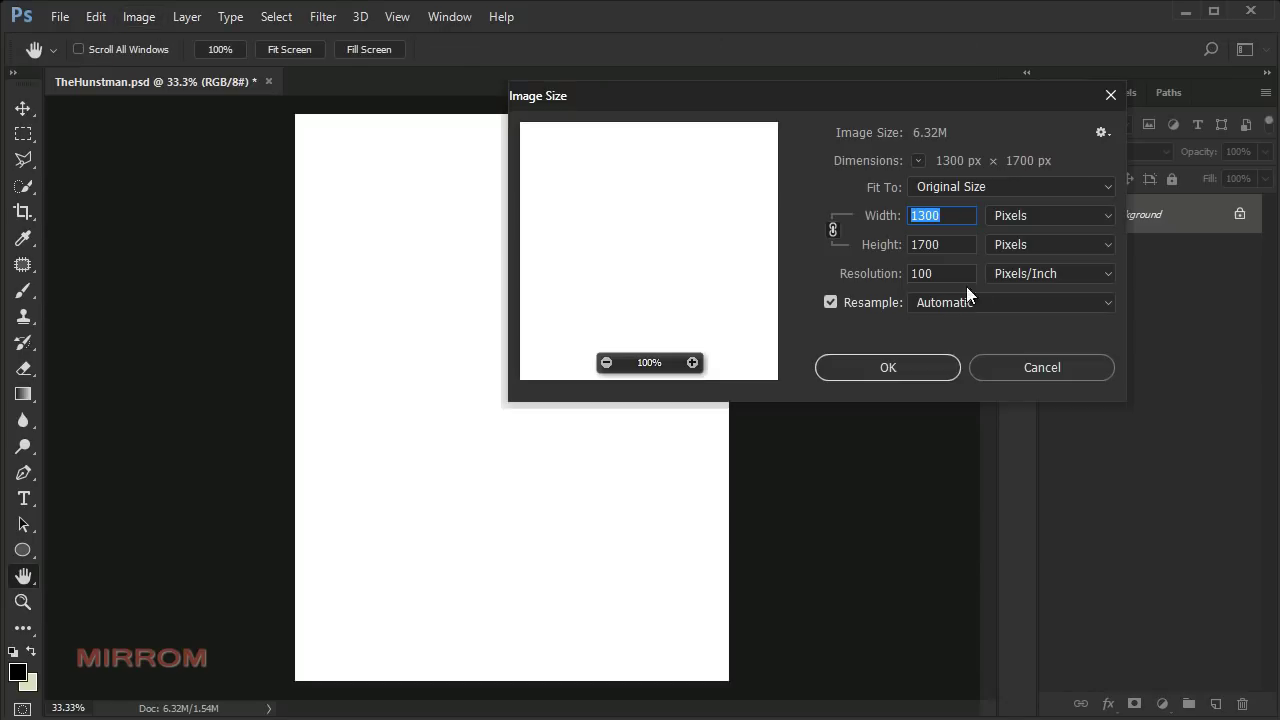
left_click(958, 245)
left_click(958, 273)
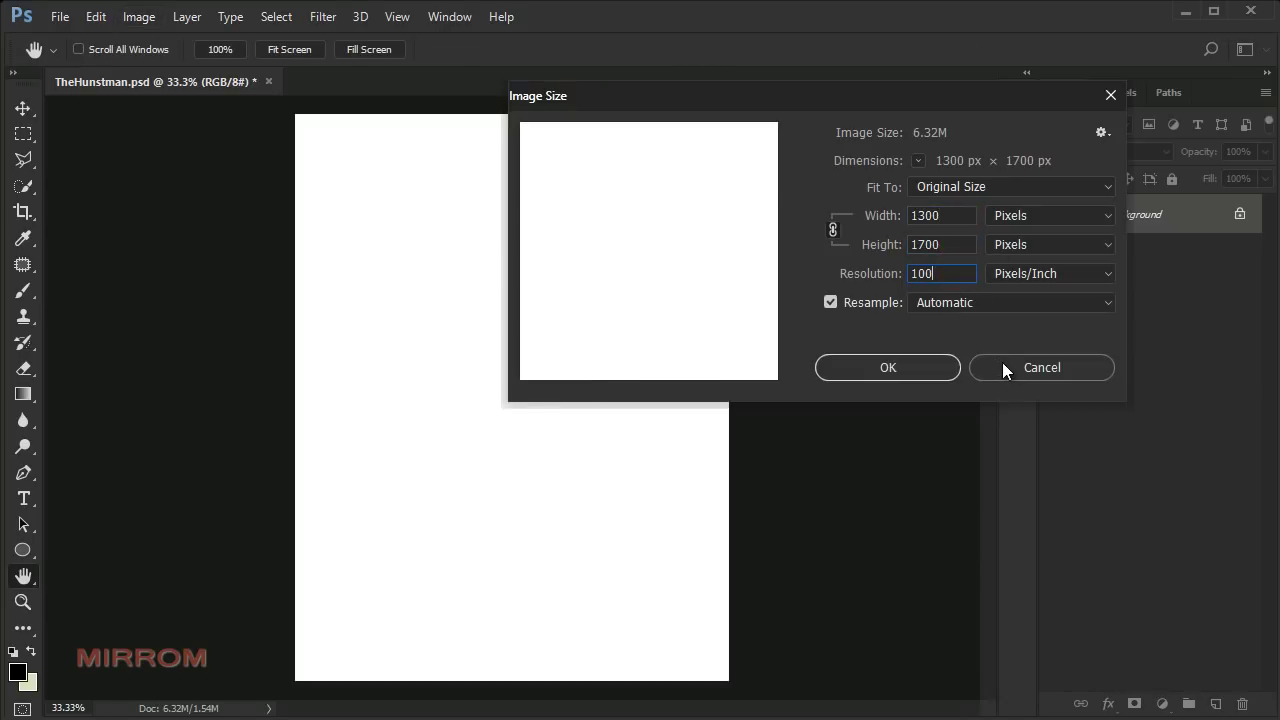
left_click(921, 367)
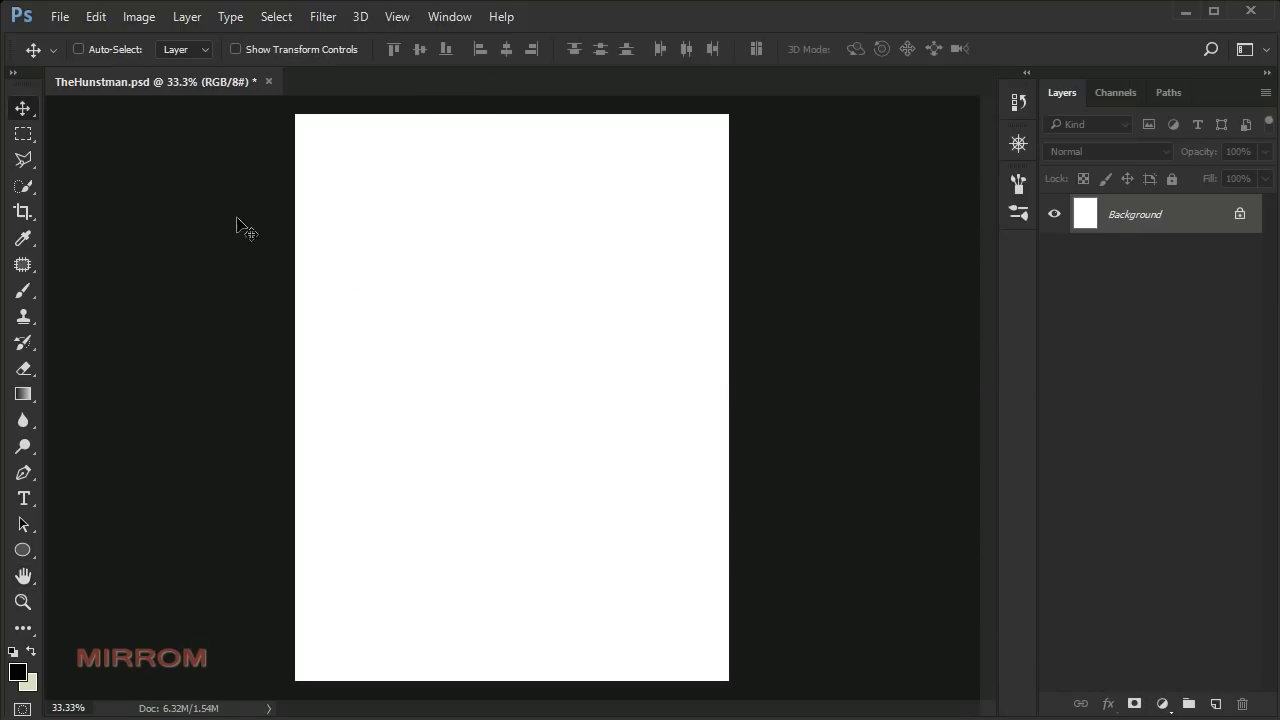
left_click(62, 17)
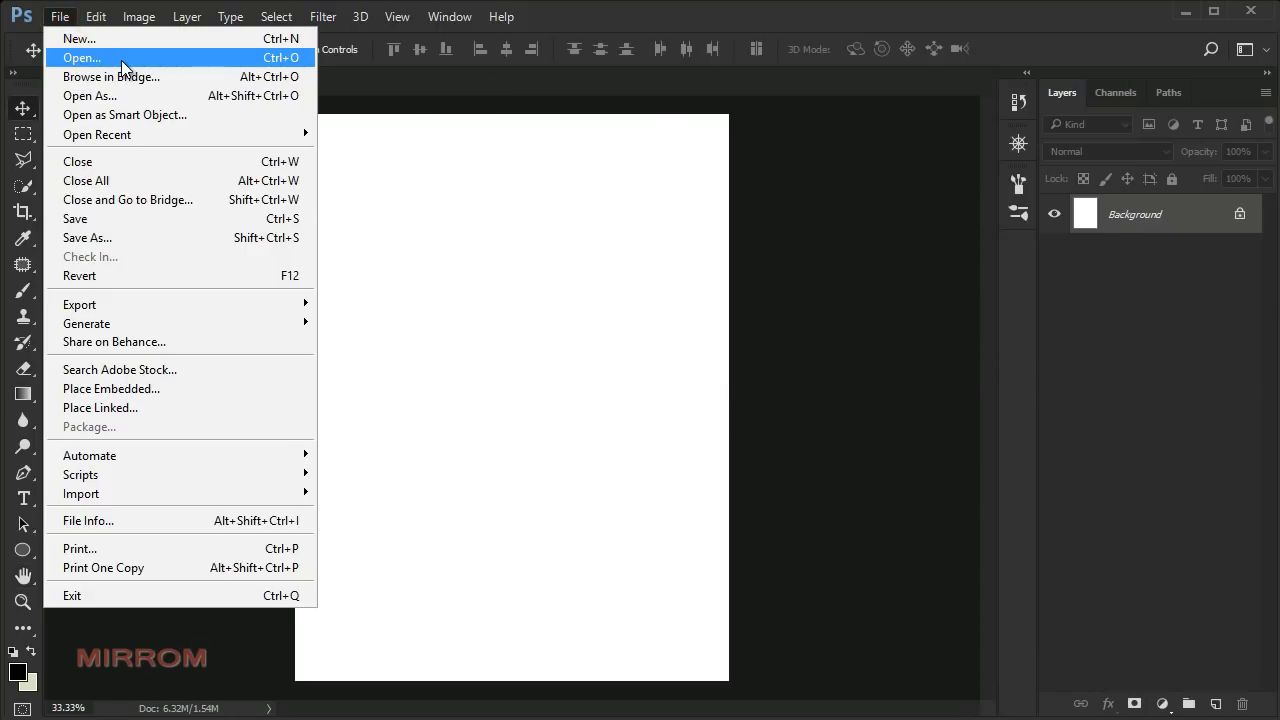
- Open landscape_stock_63 and drag it into TheHunstman.psd as a new layer, placed lower
left_click(82, 57)
left_click(468, 180)
left_click(522, 447)
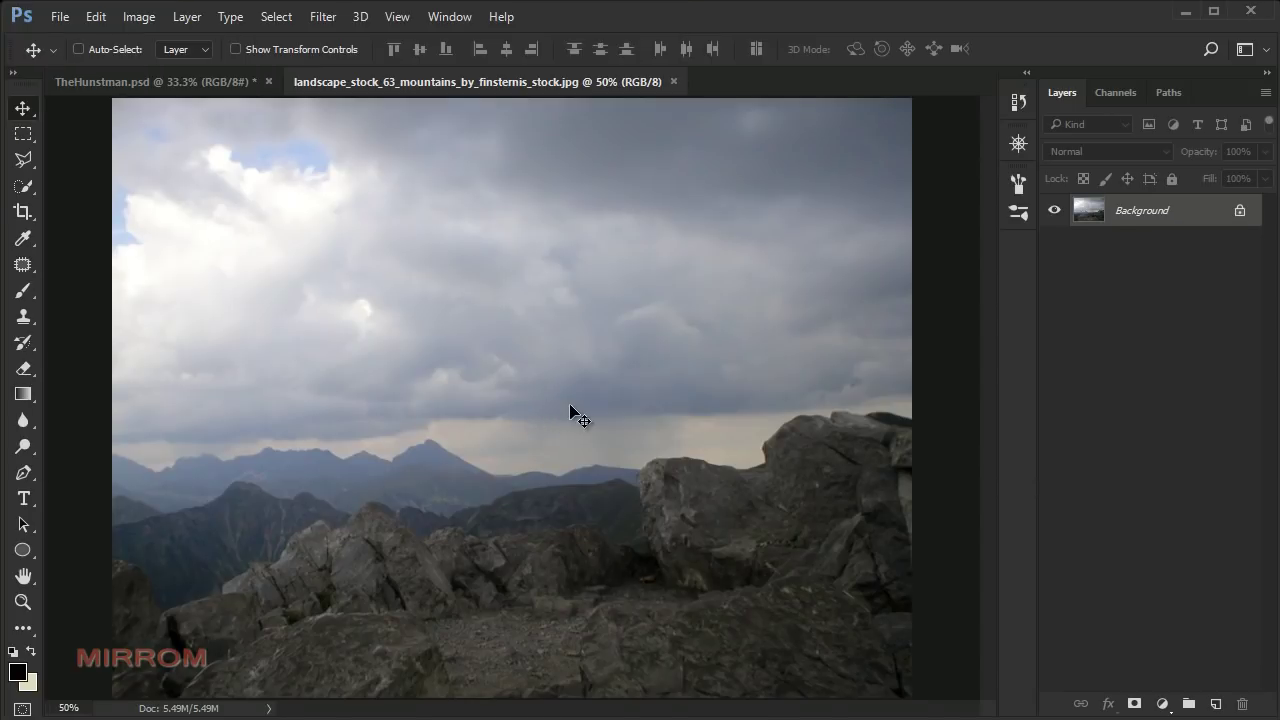
mouse_move(556, 418)
left_mouse_down()
mouse_move(233, 88)
mouse_move(444, 291)
left_mouse_up()
left_click(716, 81)
left_click_drag(625, 281, 633, 358)
- Flip the landscape horizontally and scale it to about 112% × 101% to fill the lower canvas
key("ctrl+t")
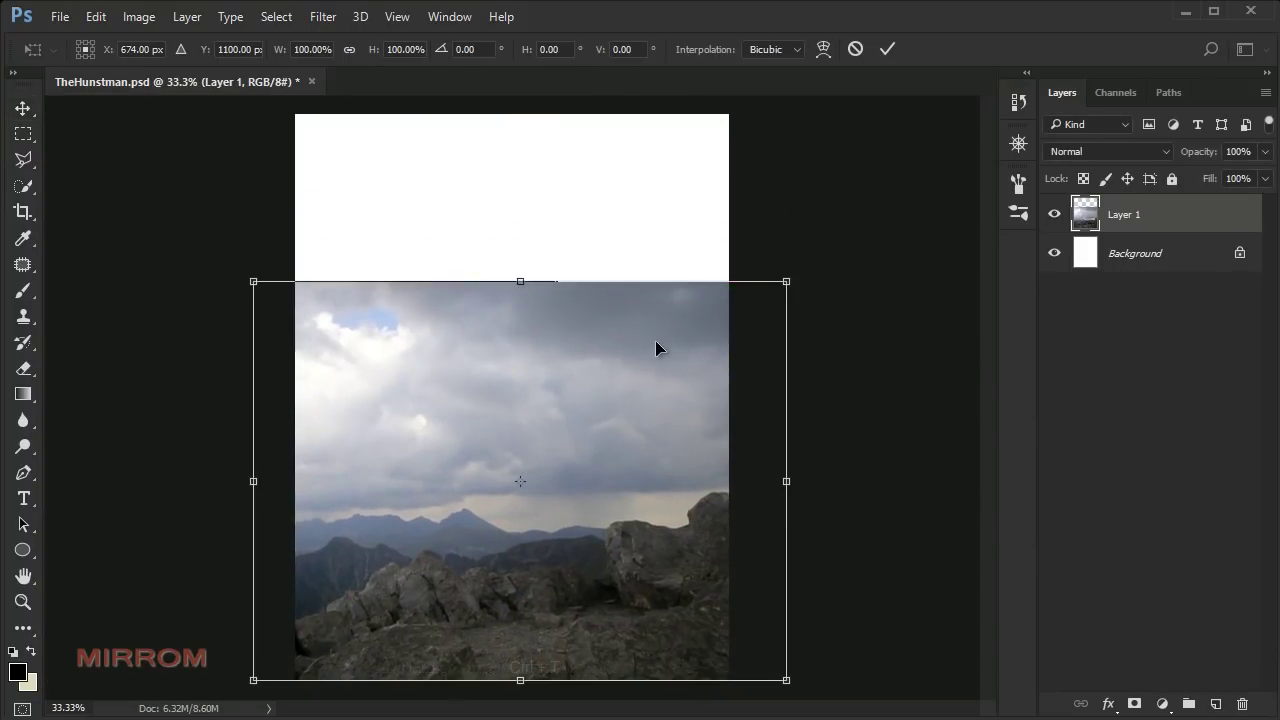
right_click(655, 347)
left_click(788, 646)
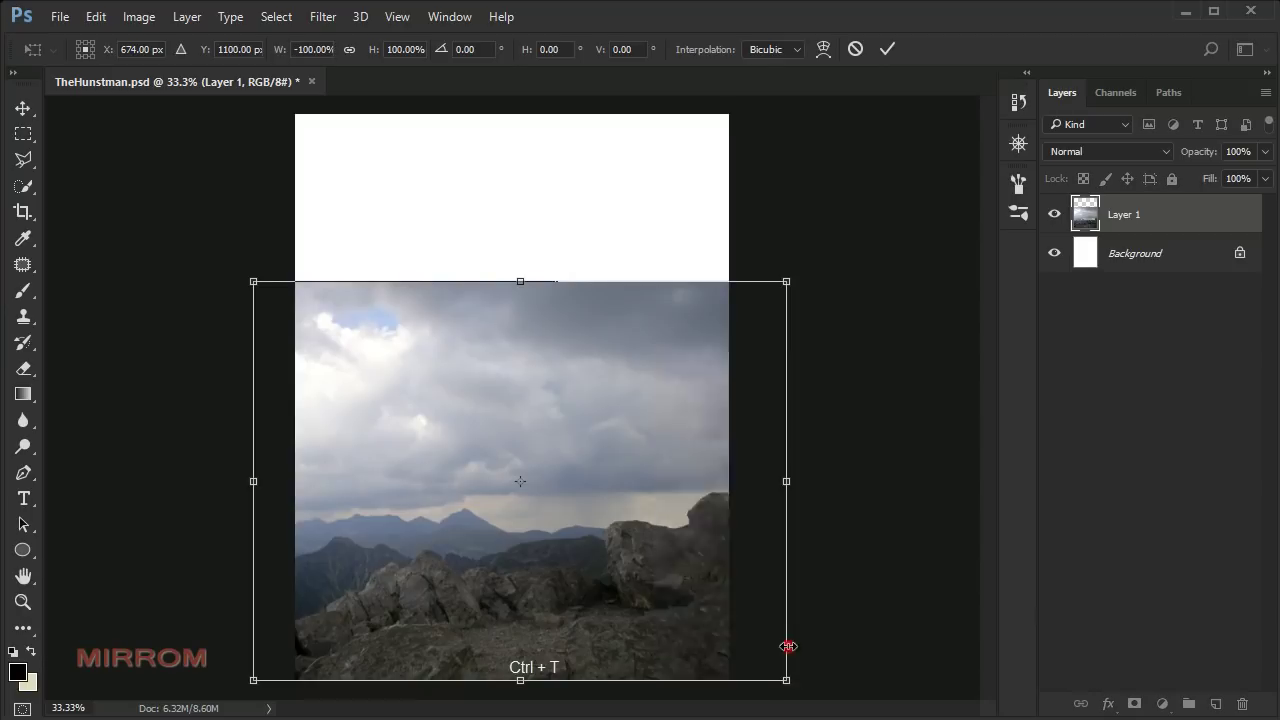
left_click_drag(521, 285, 514, 318)
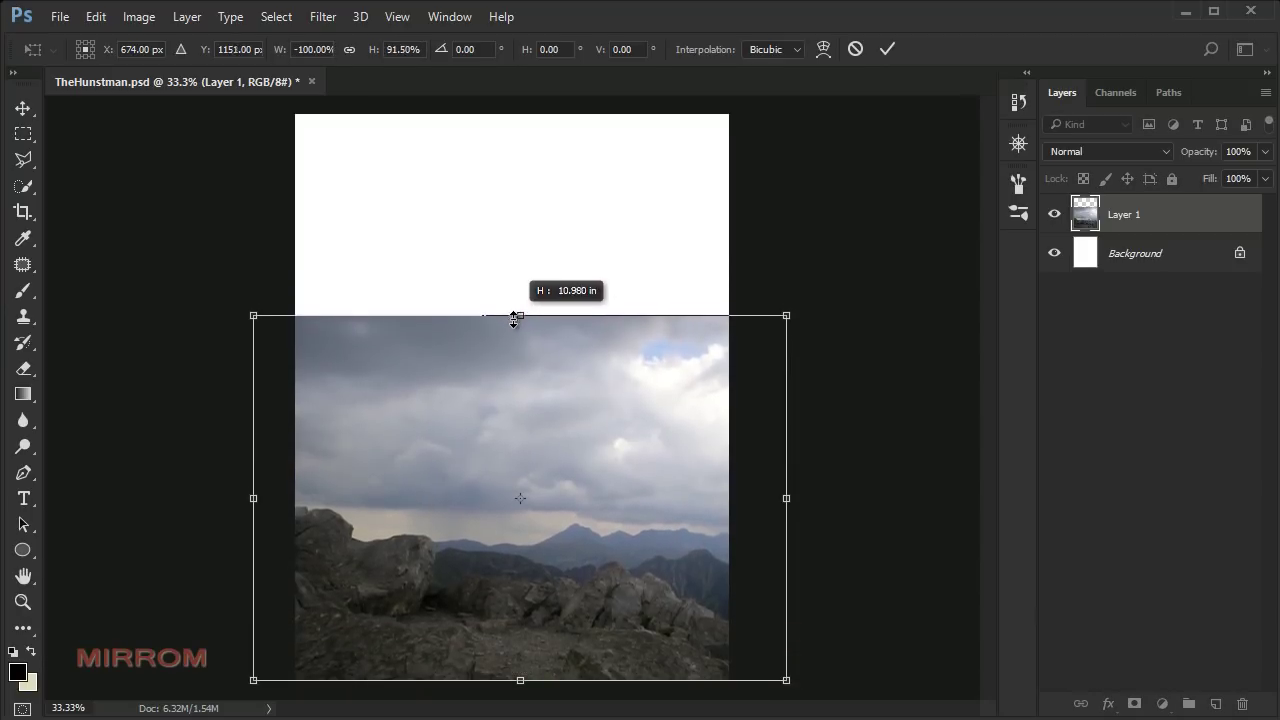
left_click_drag(514, 318, 514, 316)
left_click_drag(253, 315, 235, 302)
left_click_drag(786, 306, 828, 277)
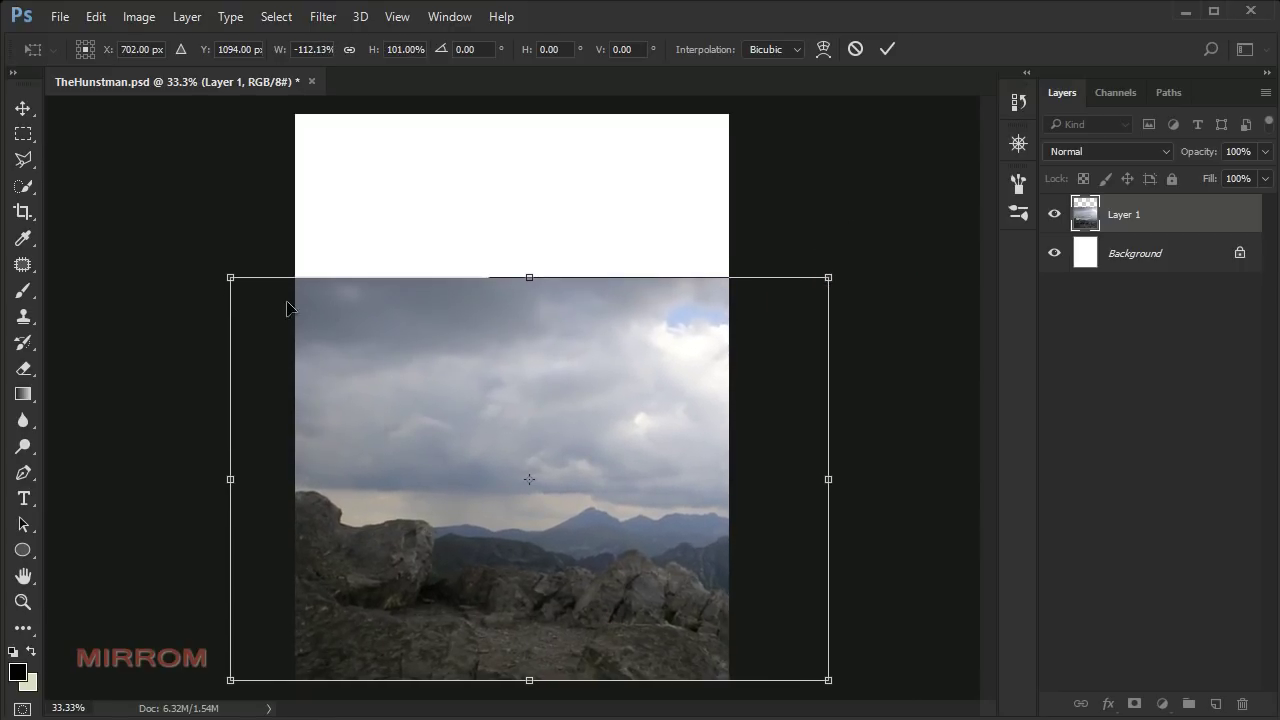
left_click(887, 49)
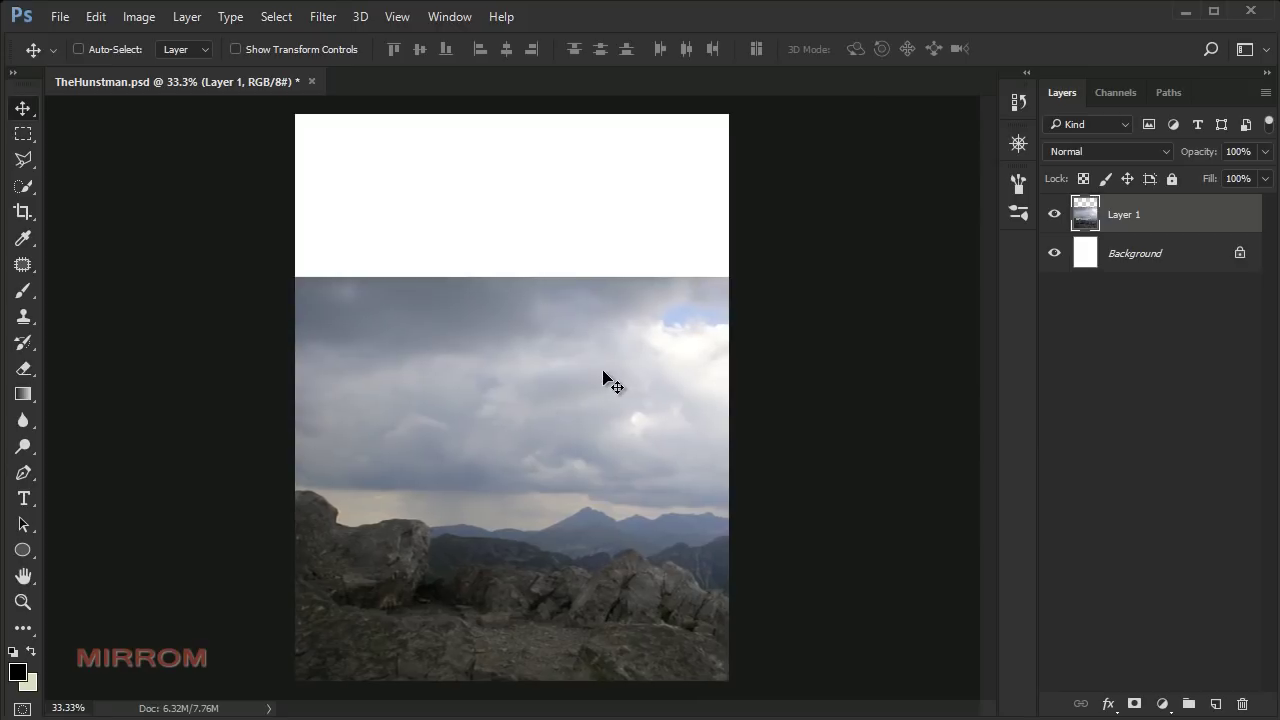
- Quick-select the foreground rocks across the bottom of Layer 1
scroll(535, 672, "up", 1)
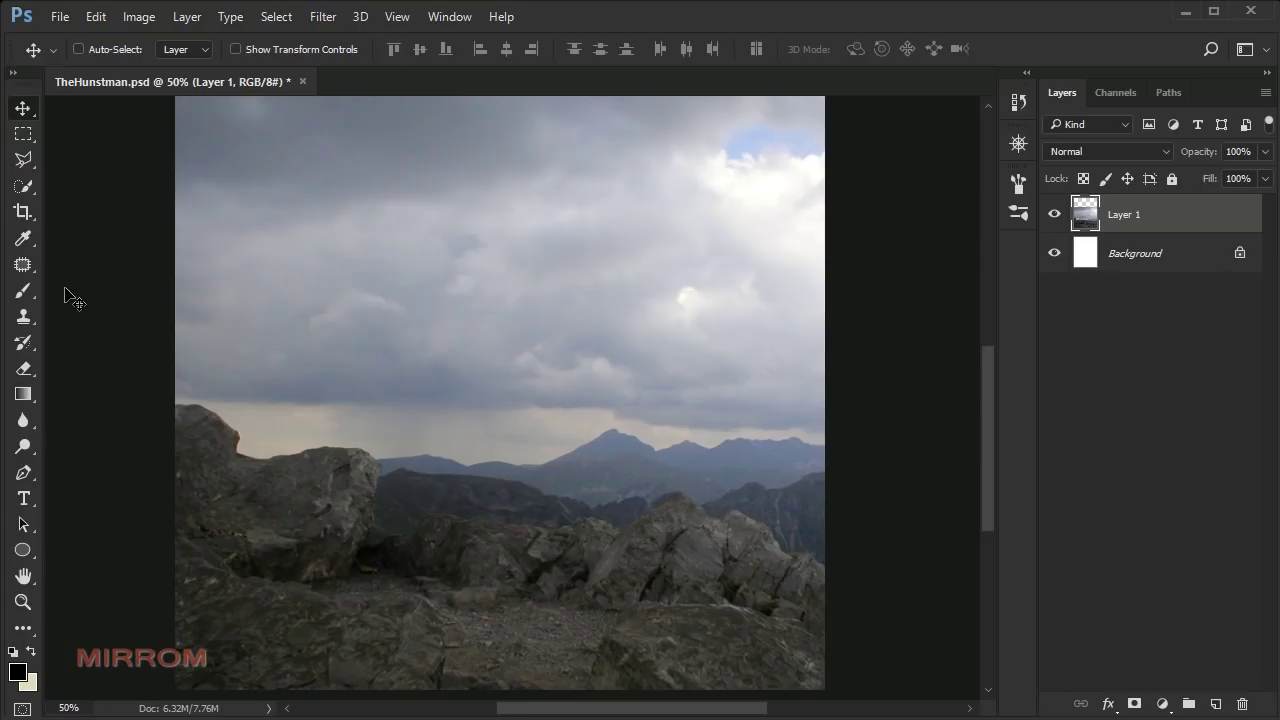
left_click(24, 186)
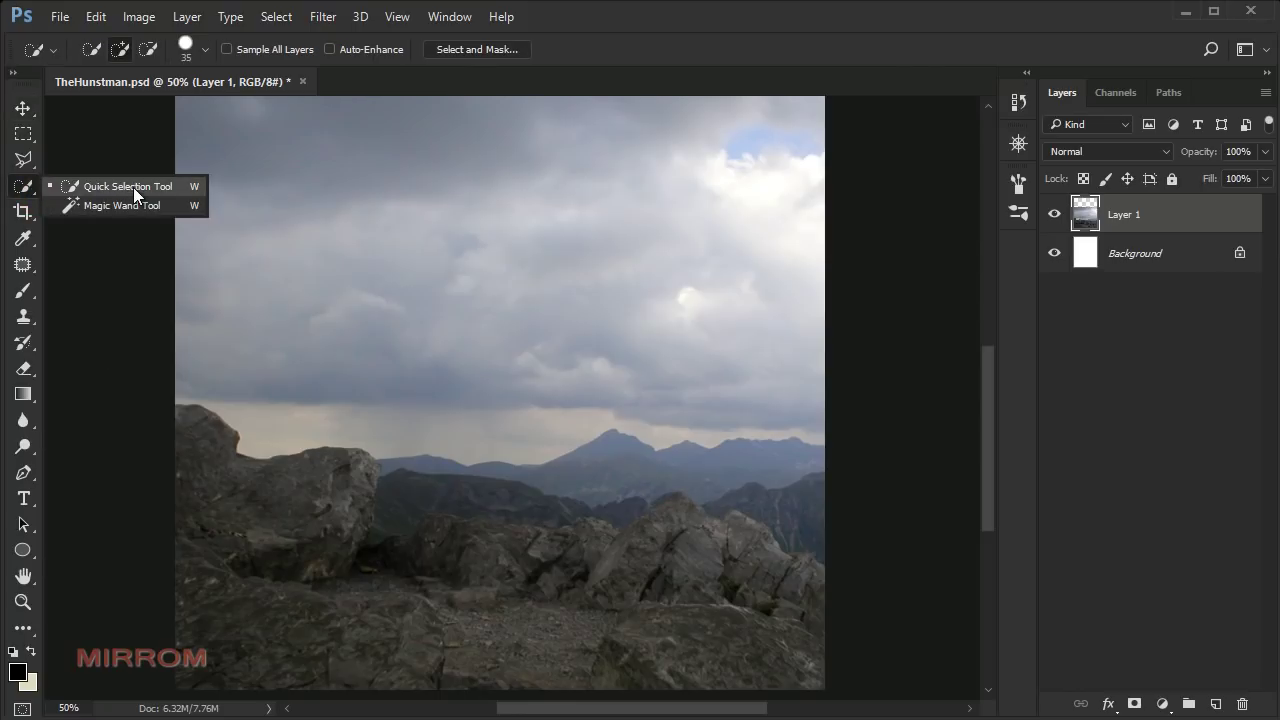
left_click(134, 187)
scroll(303, 542, "down", 1)
left_click(303, 542)
mouse_move(370, 659)
left_mouse_down()
mouse_move(609, 688)
mouse_move(706, 654)
left_mouse_up()
- Subtract the distant mountain and tighten the selection along the rock tops with a smaller brush
left_click(731, 543, "alt")
mouse_move(668, 548)
left_mouse_down()
mouse_move(586, 523)
mouse_move(507, 540)
mouse_move(471, 529)
mouse_move(532, 563)
mouse_move(631, 574)
left_mouse_up()
left_click(598, 610, "ctrl")
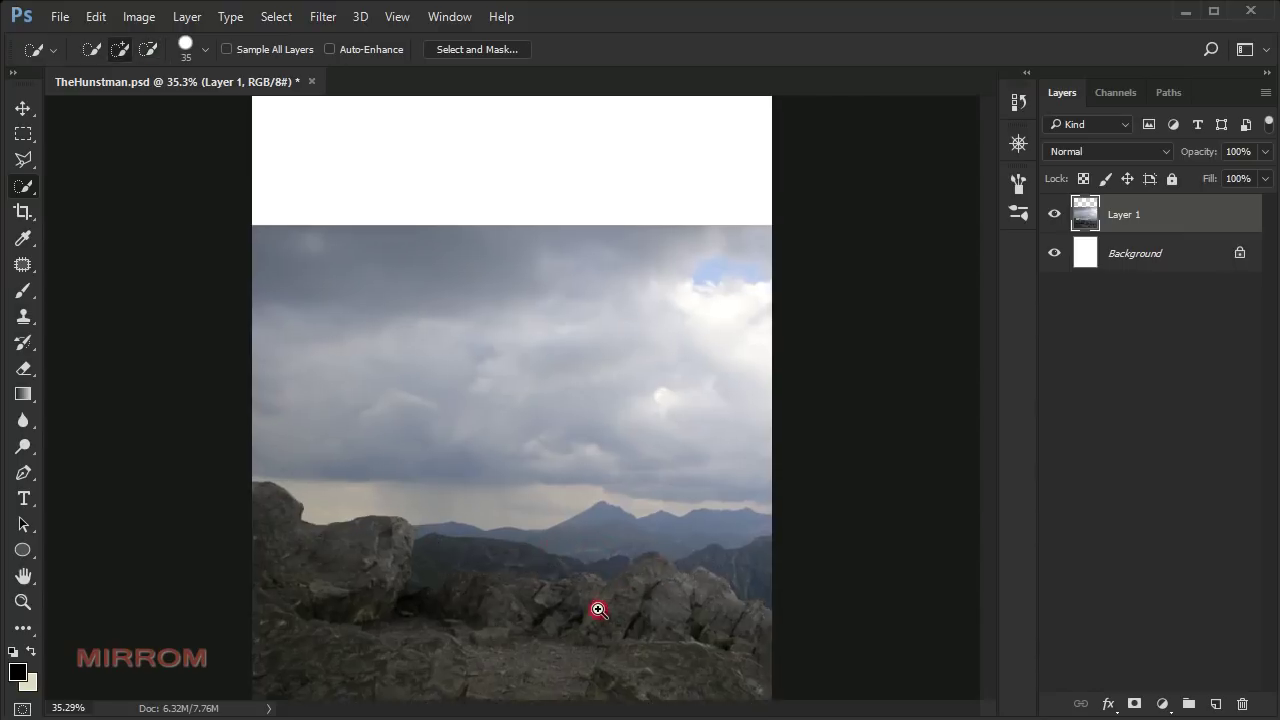
left_click(637, 551, "ctrl")
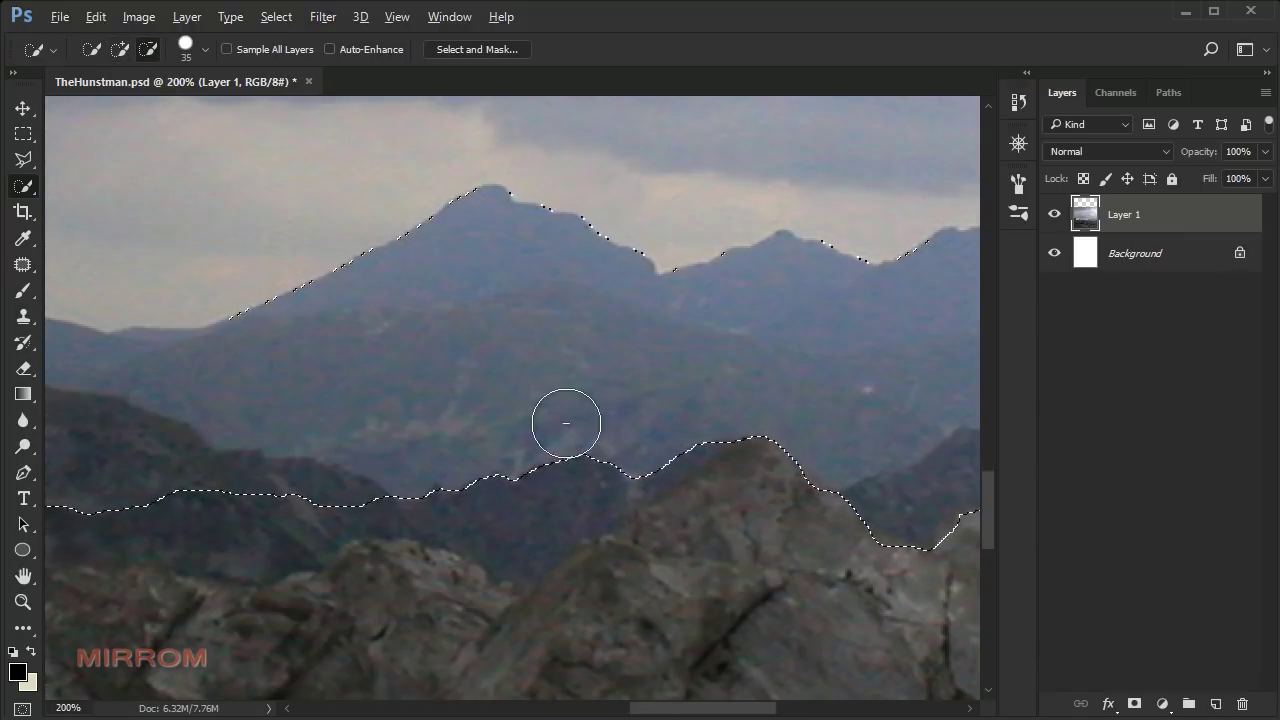
key("bracketleft")
key("bracketleft")
key("bracketleft")
mouse_move(491, 489)
left_mouse_down()
mouse_move(503, 529)
mouse_move(355, 595)
left_mouse_up()
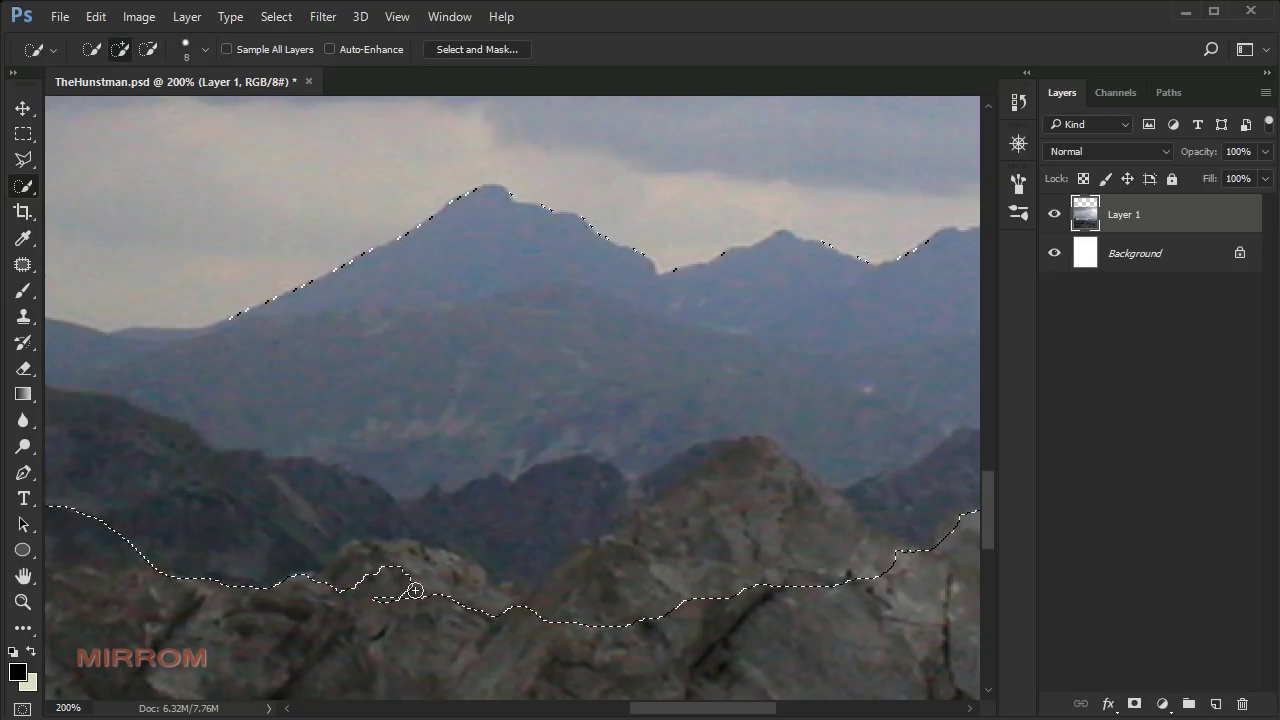
mouse_move(521, 612)
left_mouse_down()
mouse_move(357, 577)
mouse_move(563, 623)
mouse_move(714, 551)
mouse_move(760, 472)
mouse_move(686, 449)
mouse_move(631, 543)
left_mouse_up()
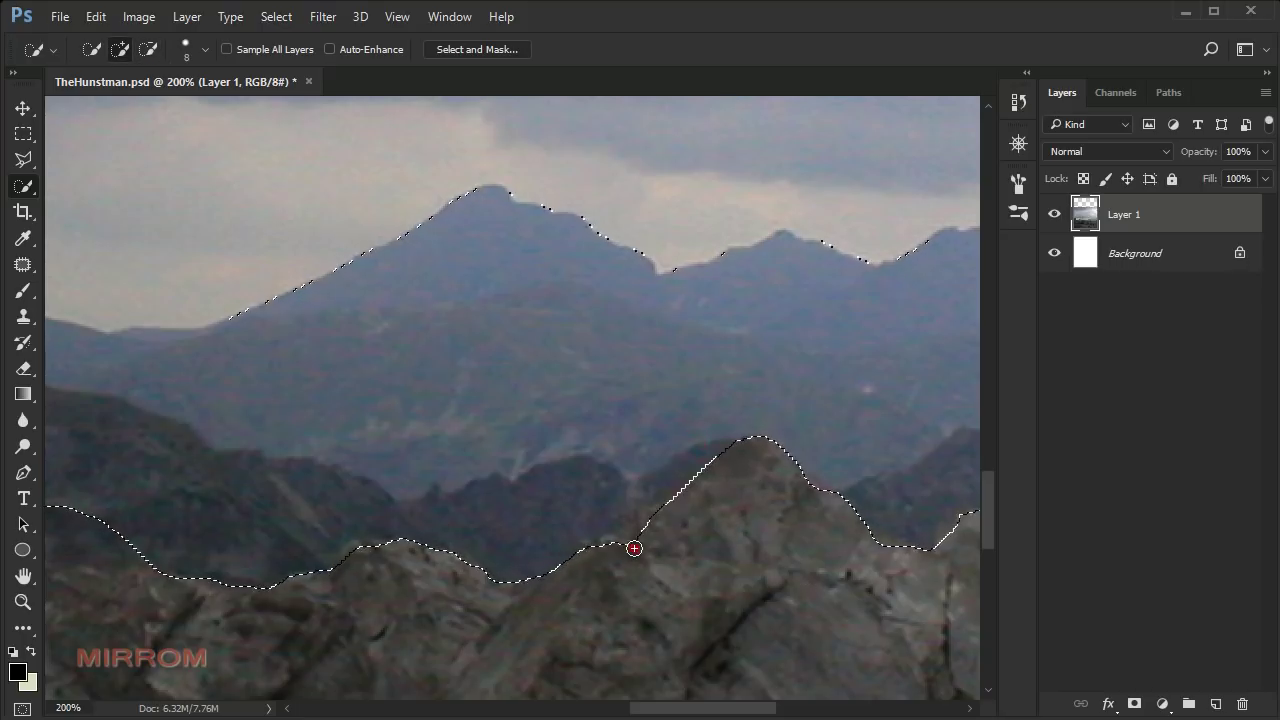
- Remove the mountain ridge area and refine the selection along the right rocks
left_click(734, 249)
mouse_move(678, 708)
left_mouse_down()
mouse_move(648, 708)
mouse_move(742, 715)
left_mouse_up()
scroll(795, 640, "down", 3)
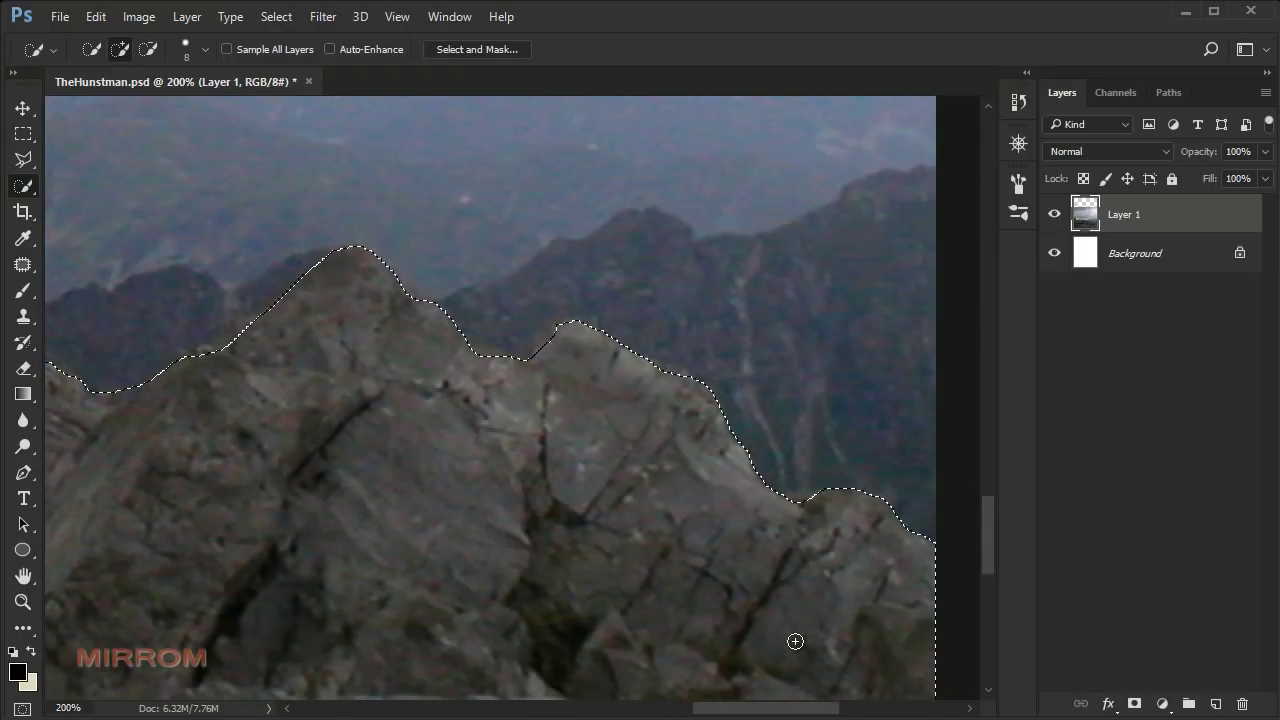
key("ctrl+minus")
key("ctrl+minus")
key("ctrl+minus")
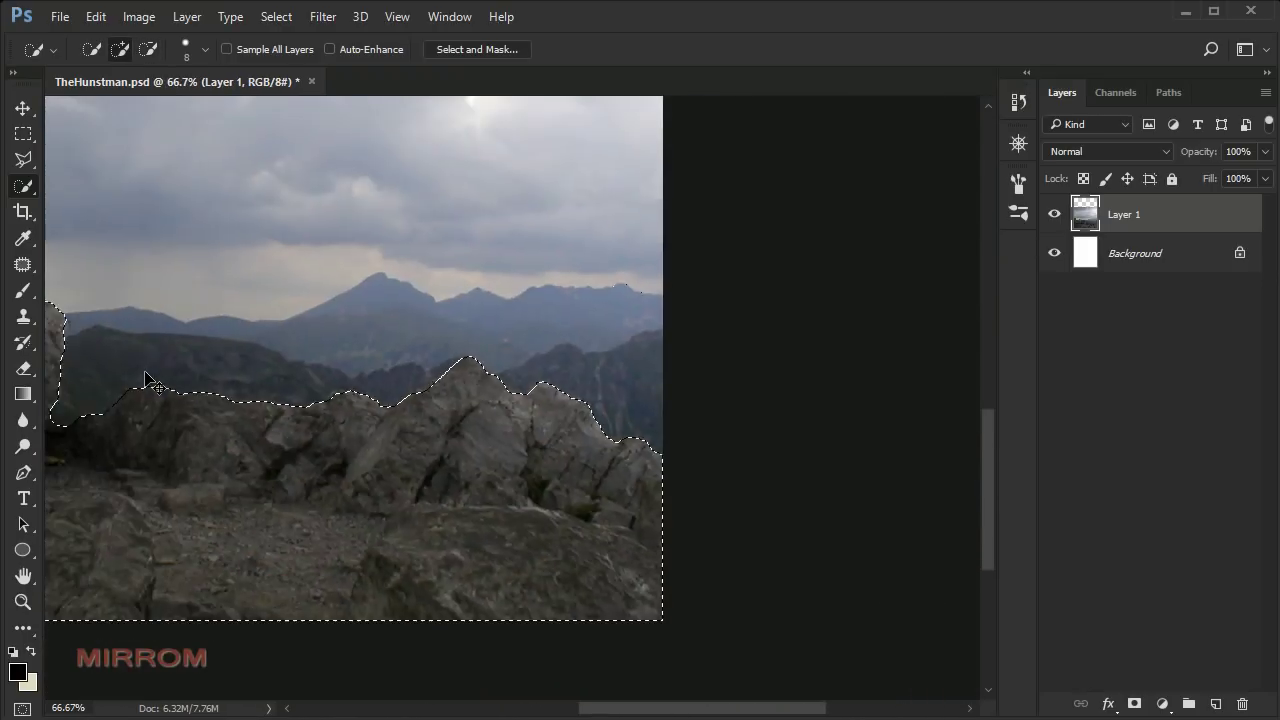
key("ctrl+minus")
key("ctrl+minus")
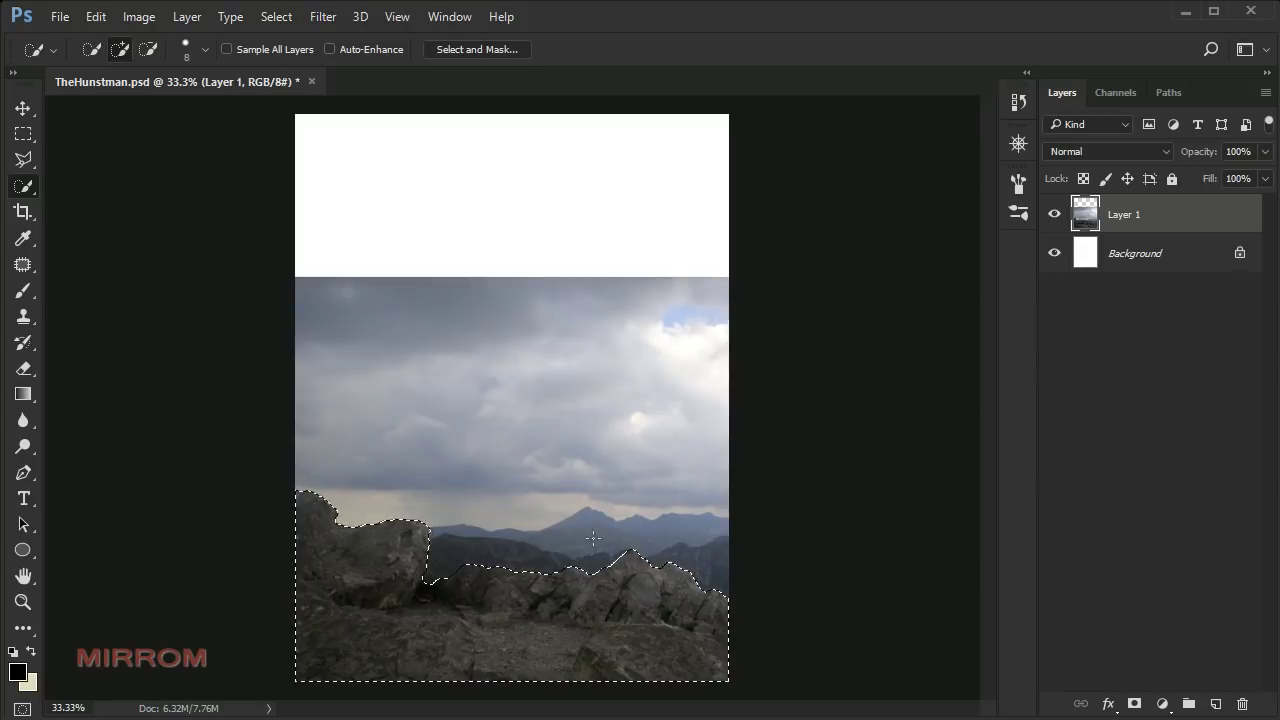
- Mask Layer 1 to the rock selection and paint out stray lines beside the rocks
left_click(1134, 704)
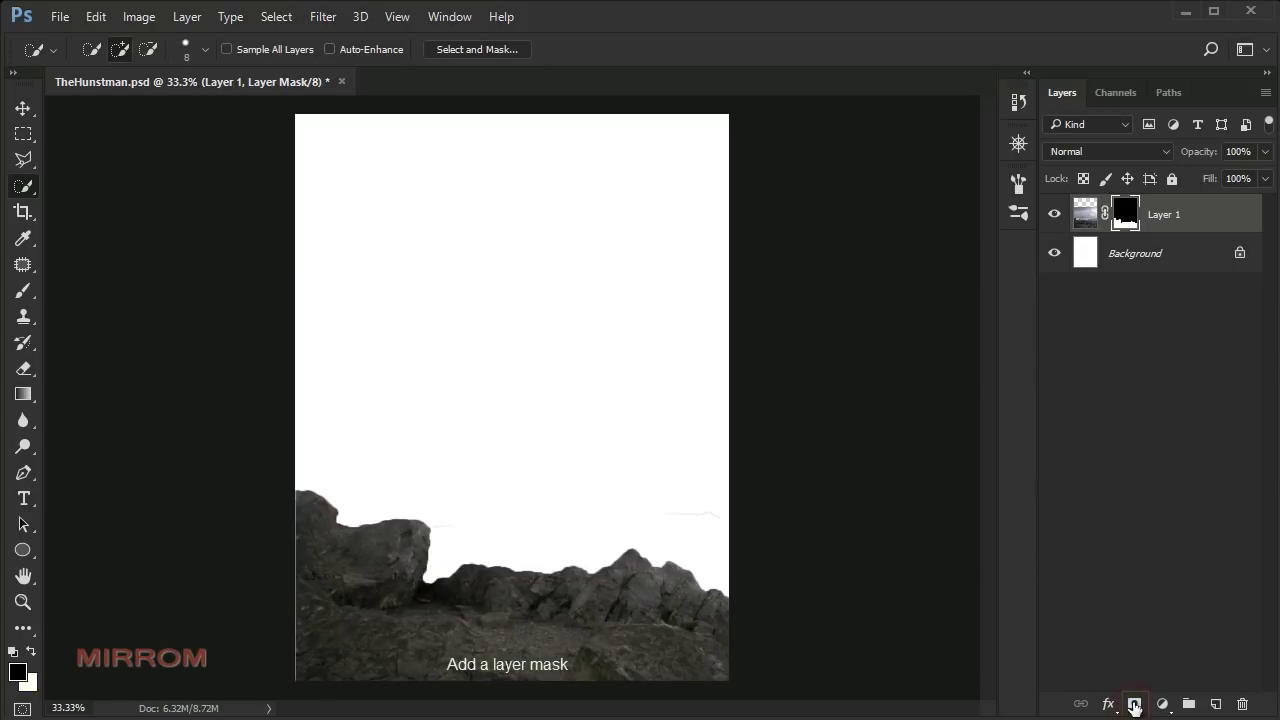
left_click(696, 612)
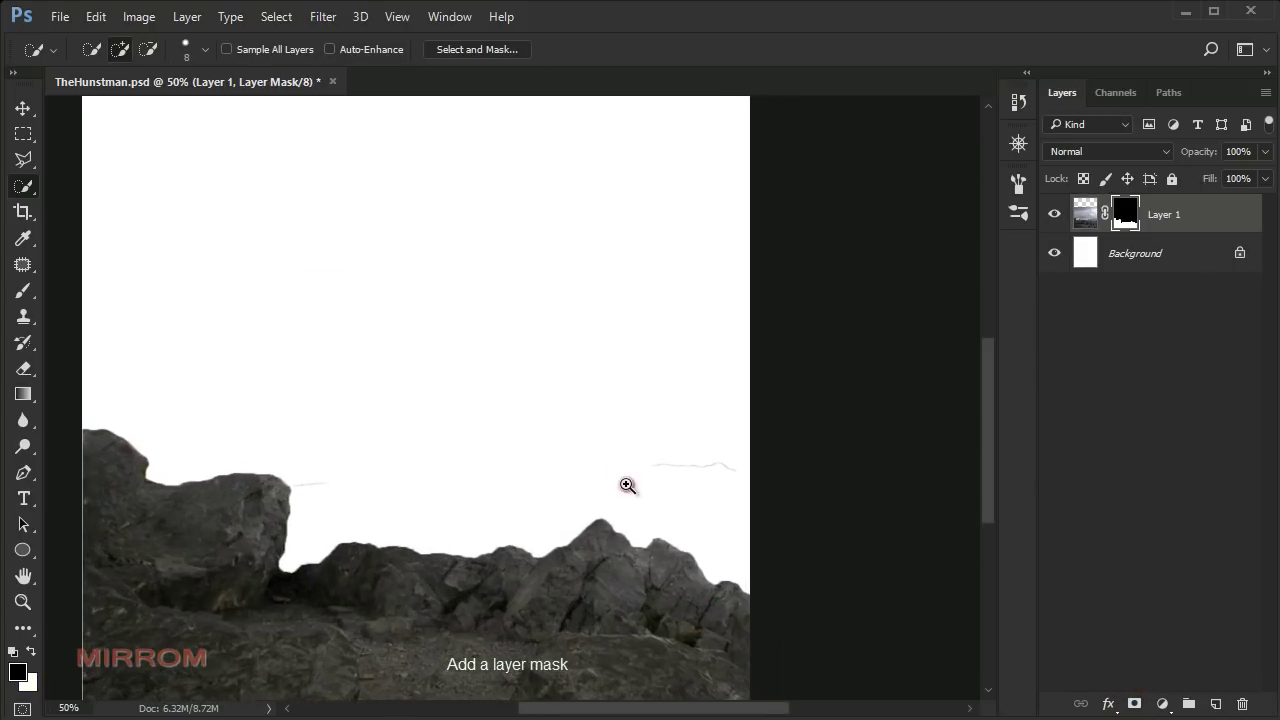
left_click(624, 484)
key("b")
key("bracketleft")
key("bracketleft")
key("bracketleft")
left_click_drag(669, 450, 720, 463)
left_click_drag(237, 478, 205, 484)
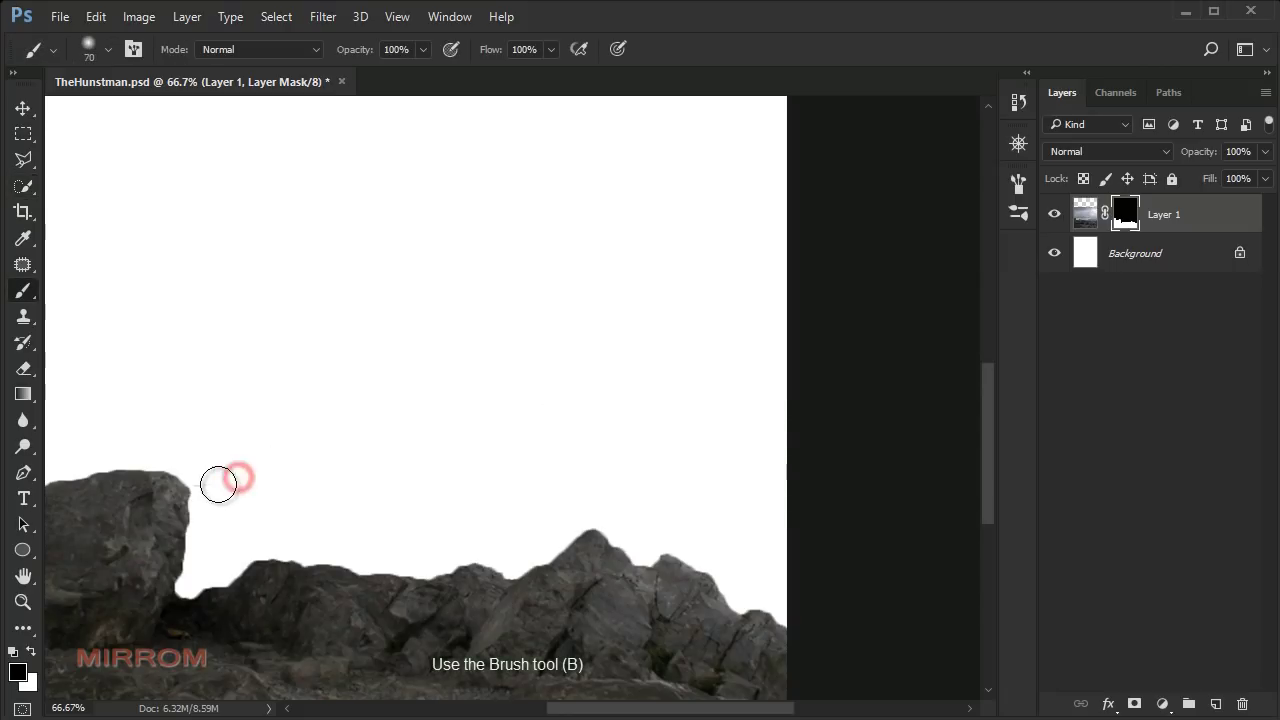
- Paint away leftover mask areas near the right edge with a larger brush
key("bracketright")
key("bracketright")
key("bracketright")
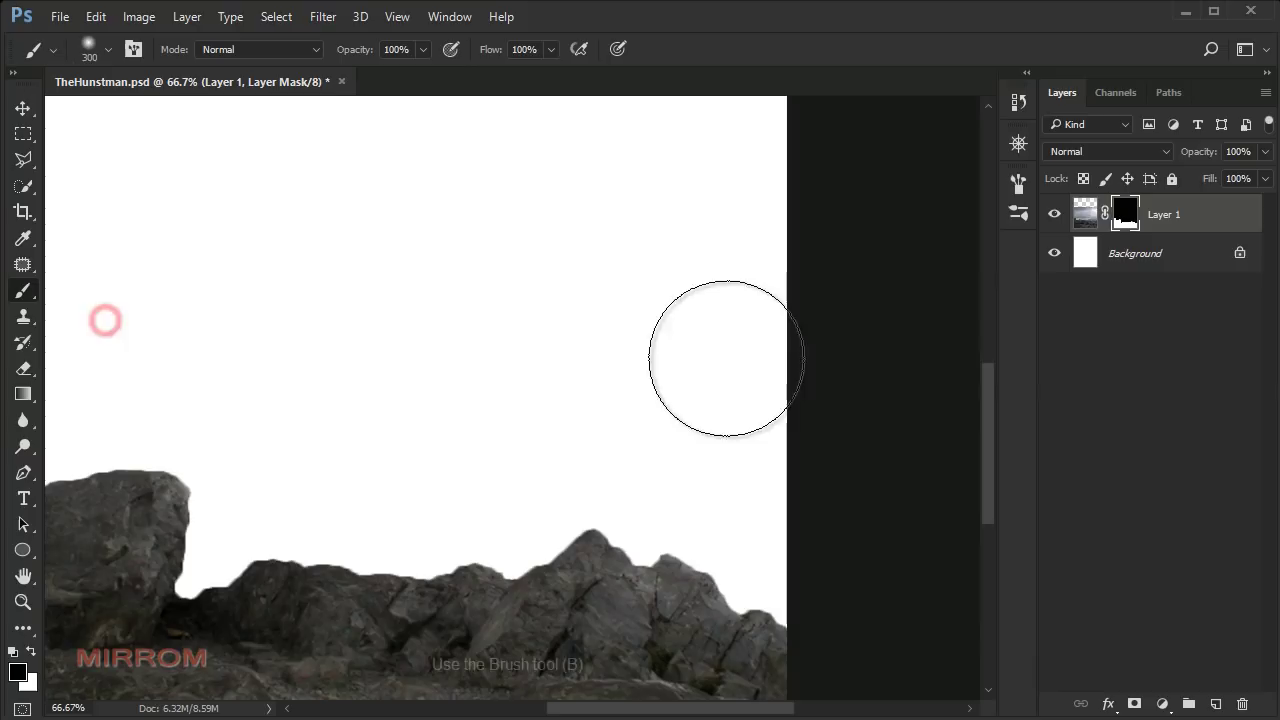
left_click_drag(720, 266, 708, 329)
key("ctrl+minus")
key("ctrl+minus")
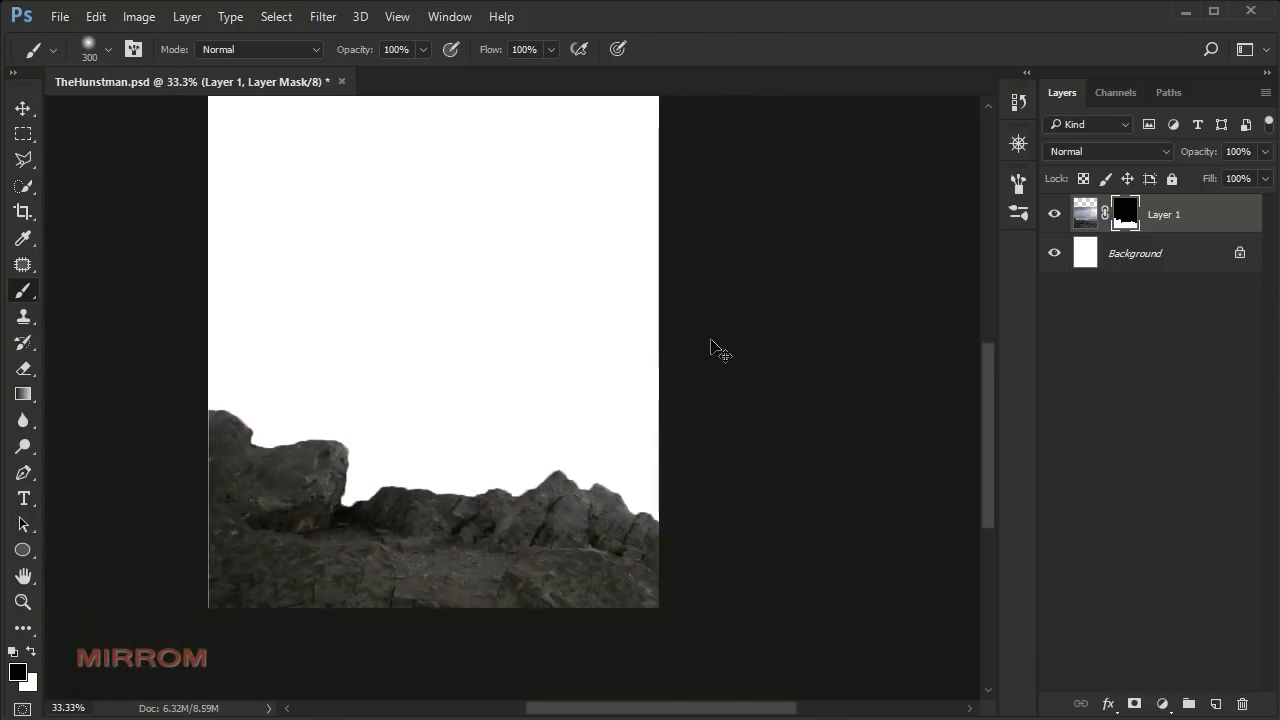
left_click(560, 617)
scroll(620, 560, "down", 2)
key("v")
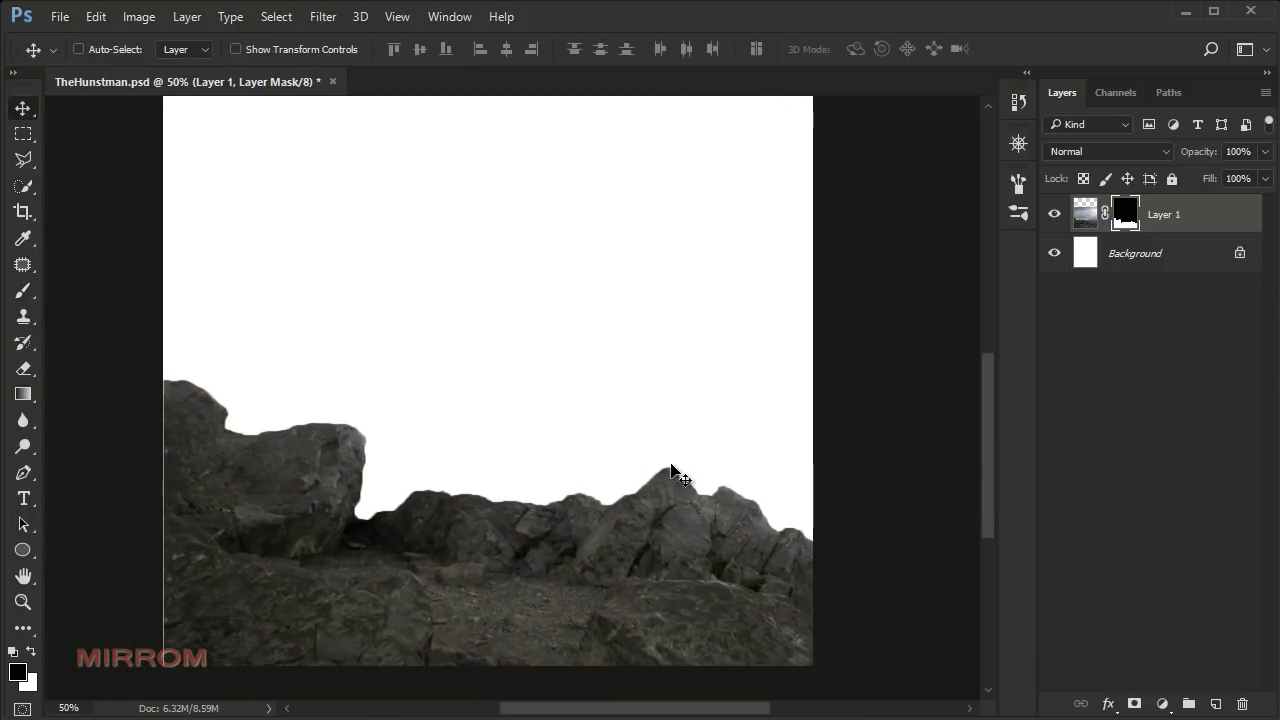
- Refine Layer 1's mask with Smooth 15 and Shift Edge -26%, then apply it permanently
right_click(1121, 215)
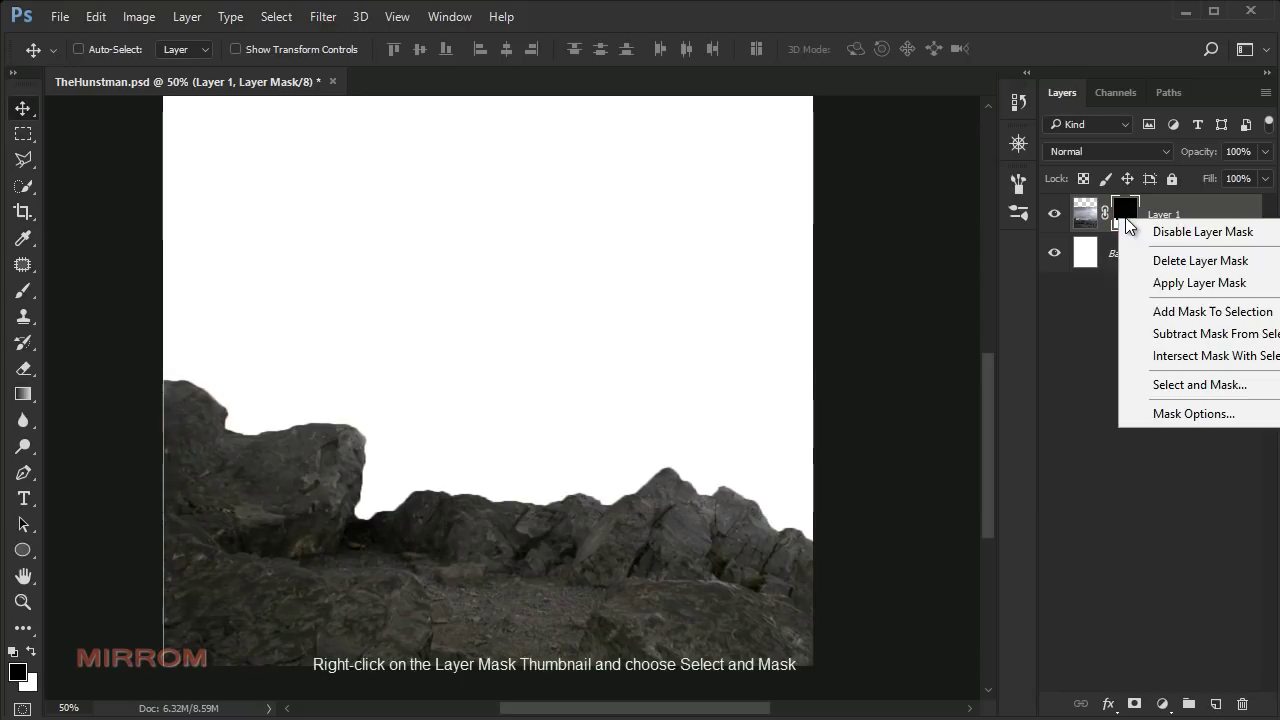
left_click(1238, 395)
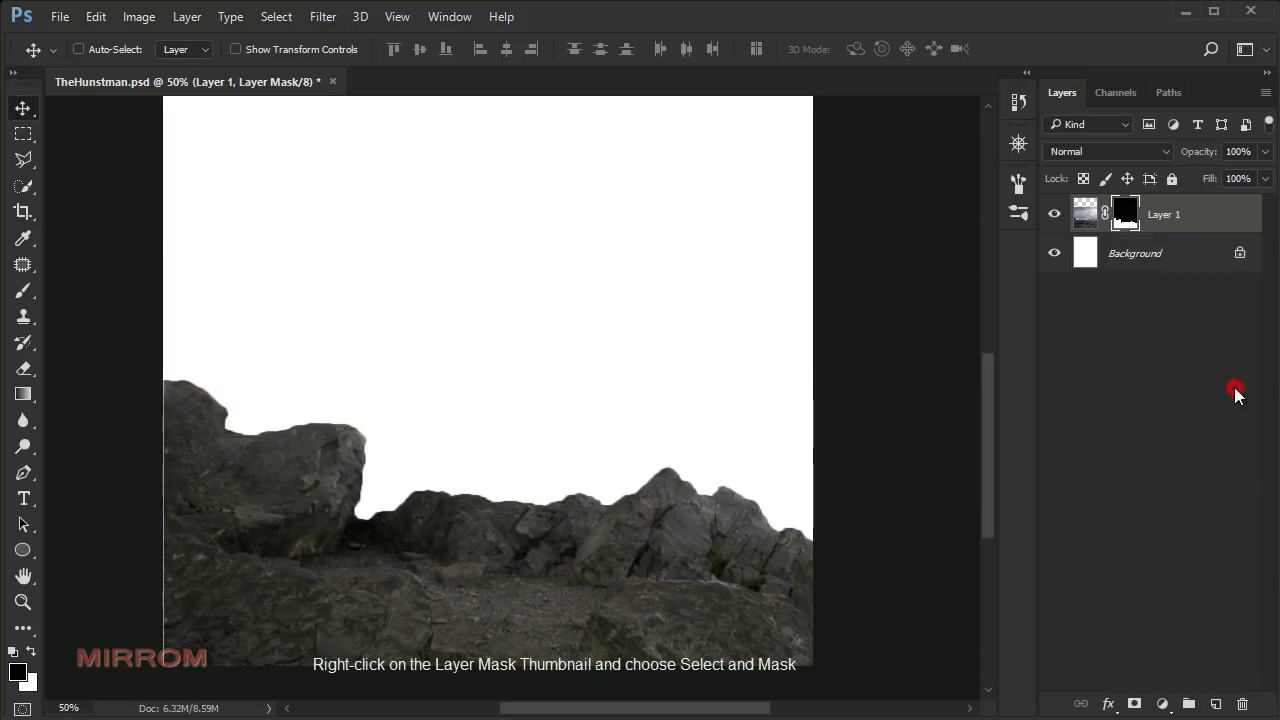
left_click_drag(1012, 491, 1037, 493)
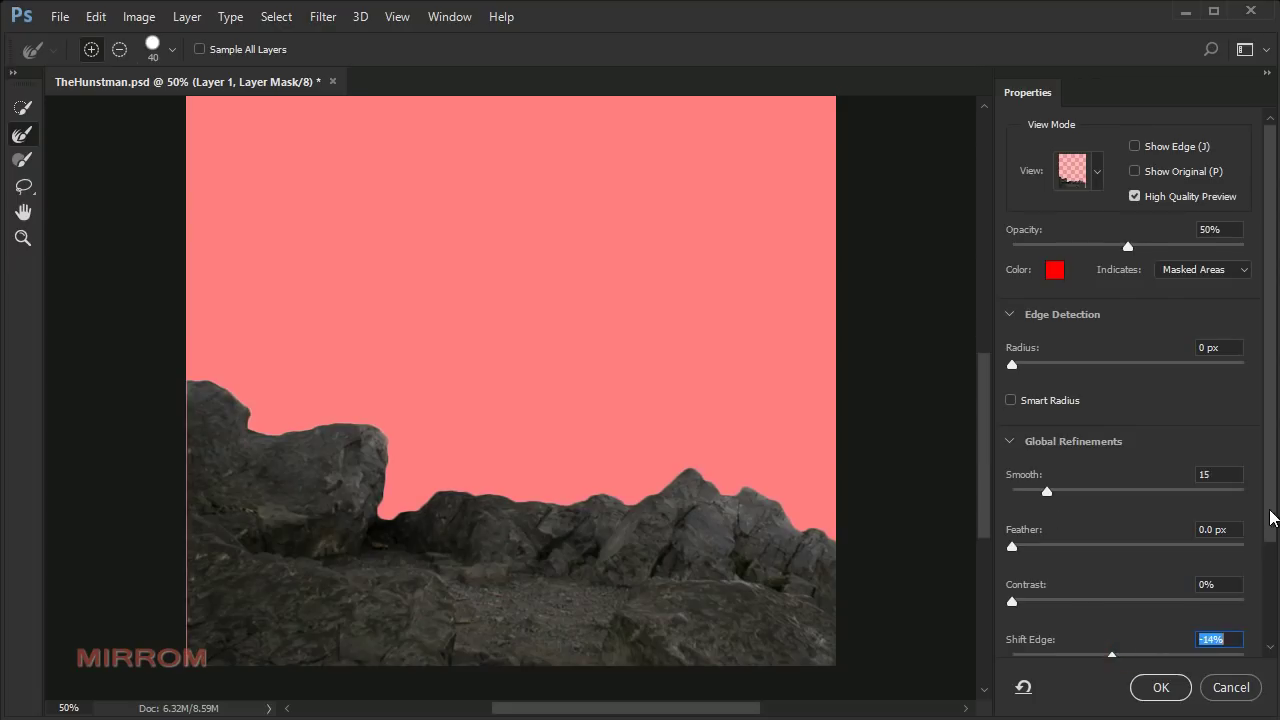
left_click_drag(1270, 517, 1268, 576)
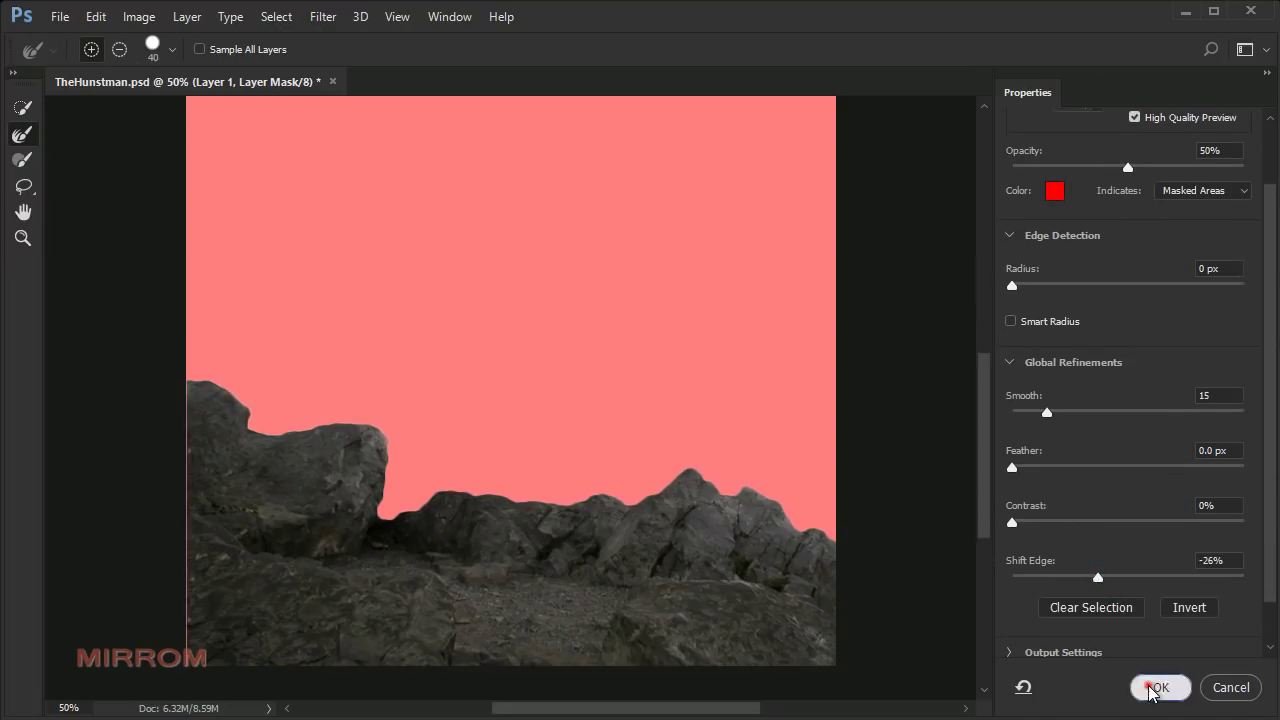
left_click(1155, 688)
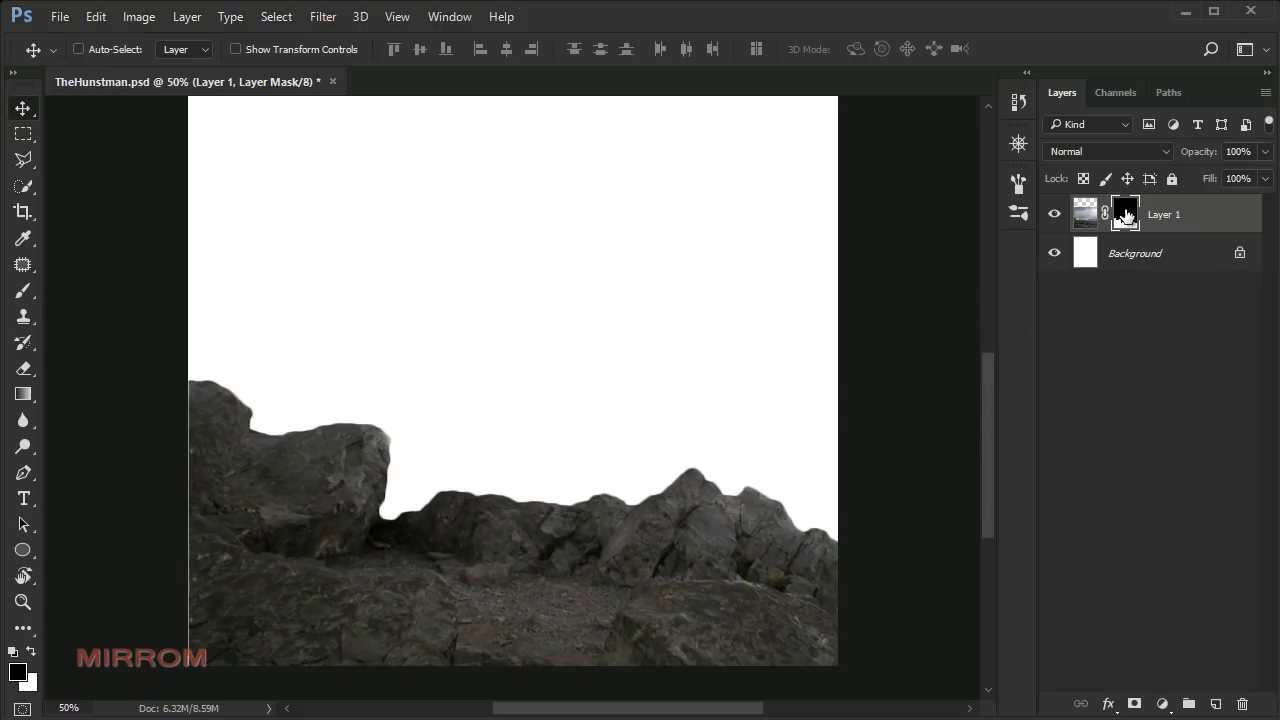
right_click(1125, 215)
left_click(1169, 276)
- Scale the cut-out rocks on Layer 1 to about 103.7% and commit
key("ctrl+minus")
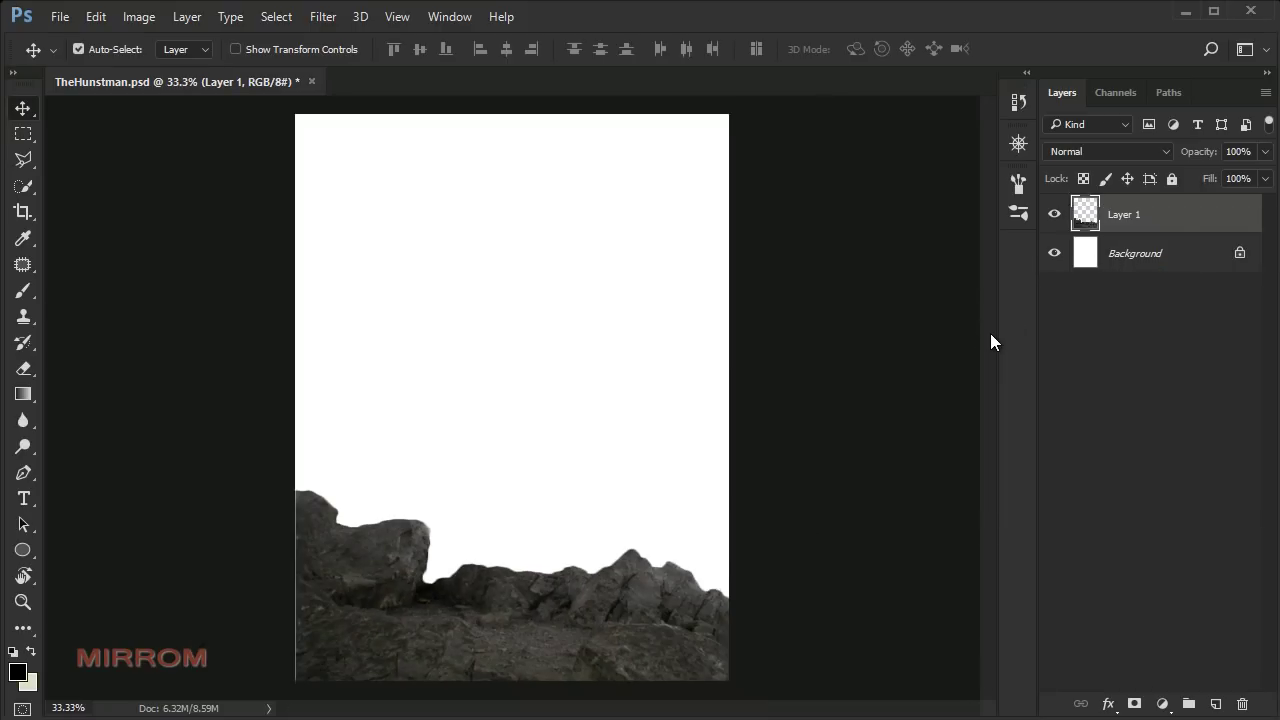
key("ctrl+t")
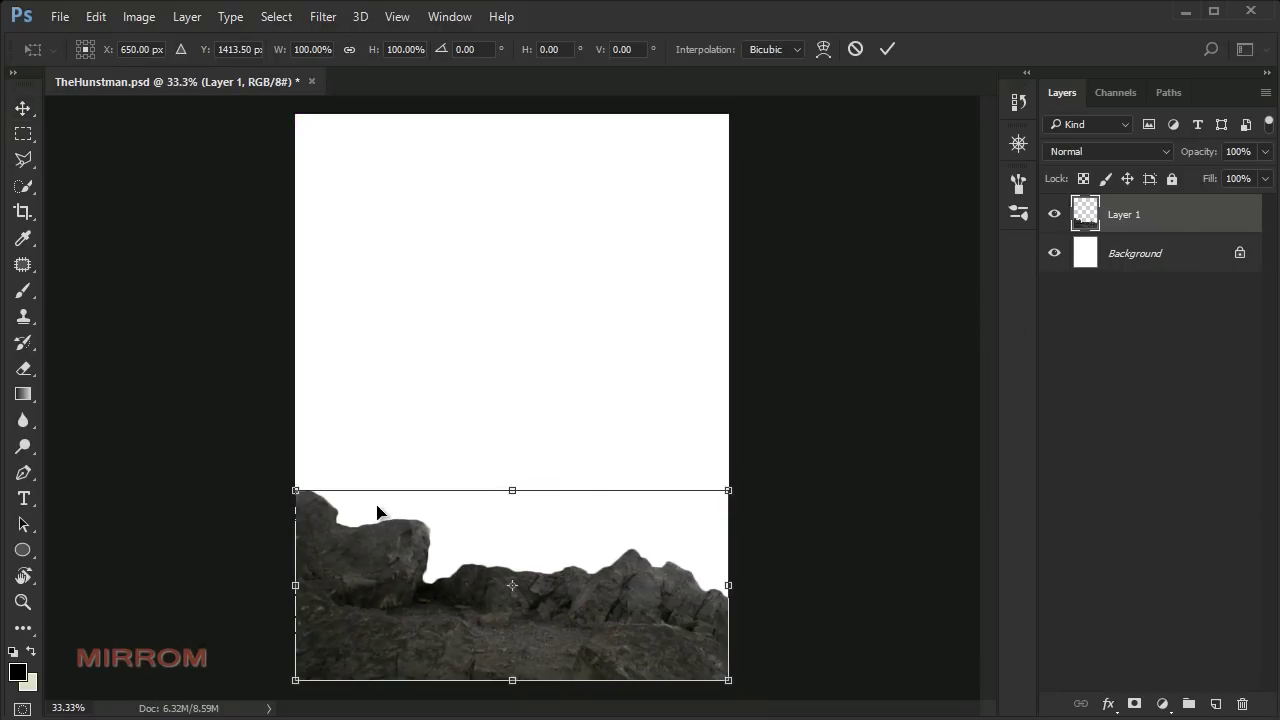
left_click_drag(289, 486, 289, 487)
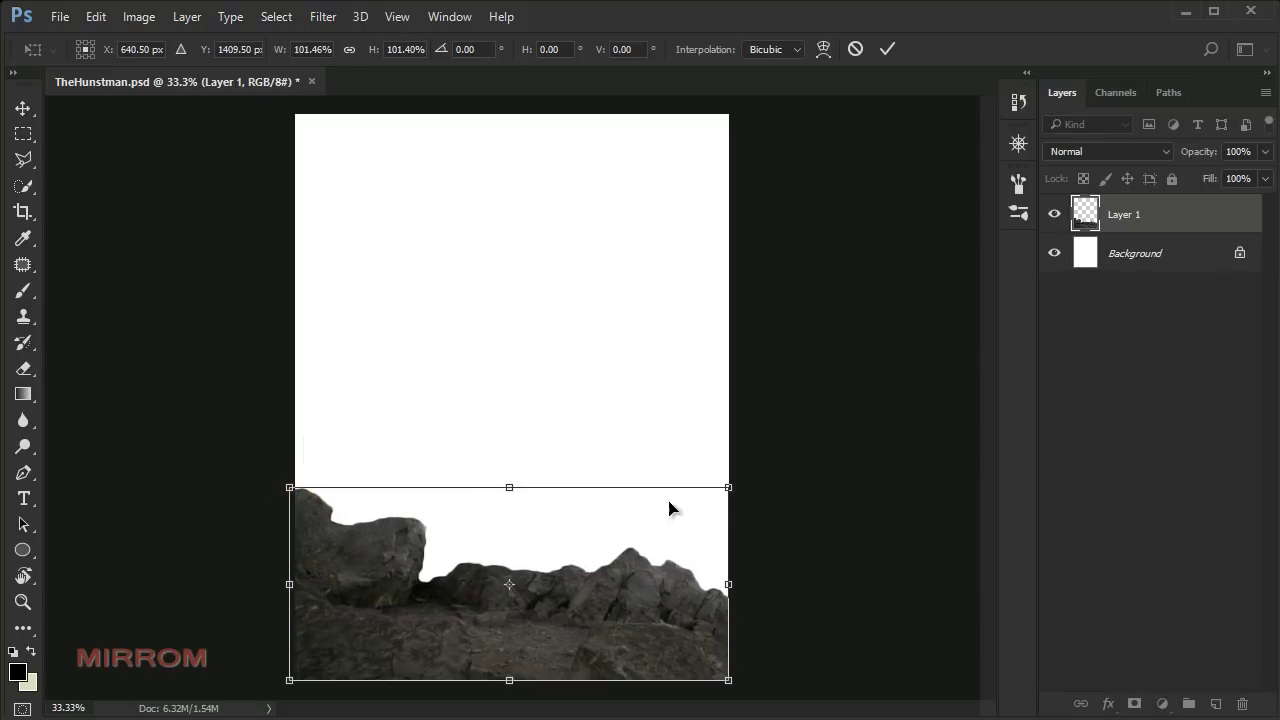
left_click_drag(735, 487, 744, 478)
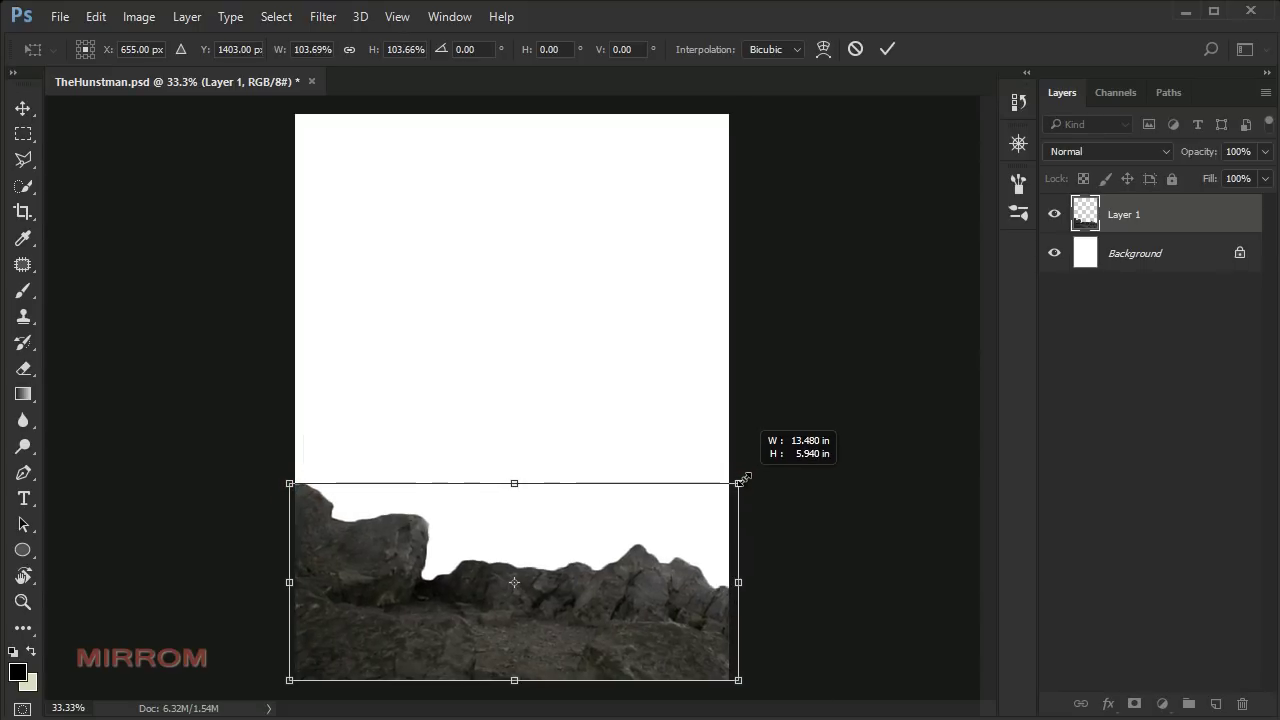
left_click(888, 49)
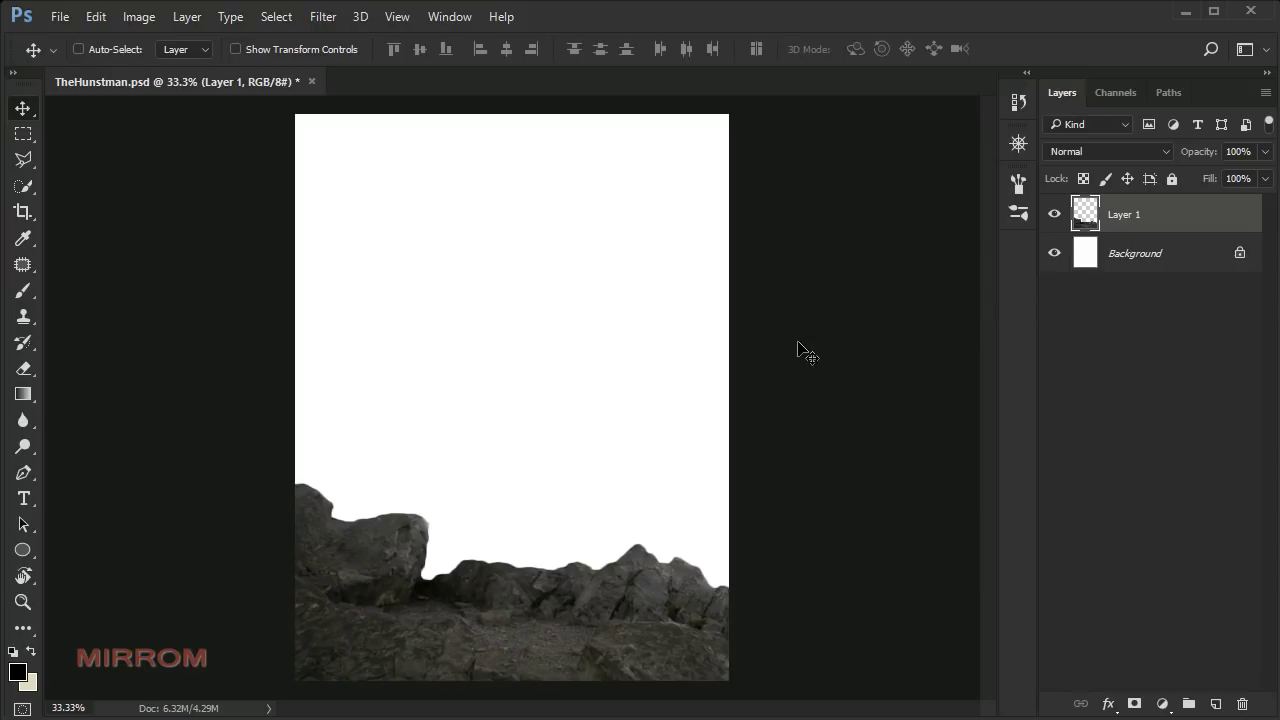
left_click(1137, 258)
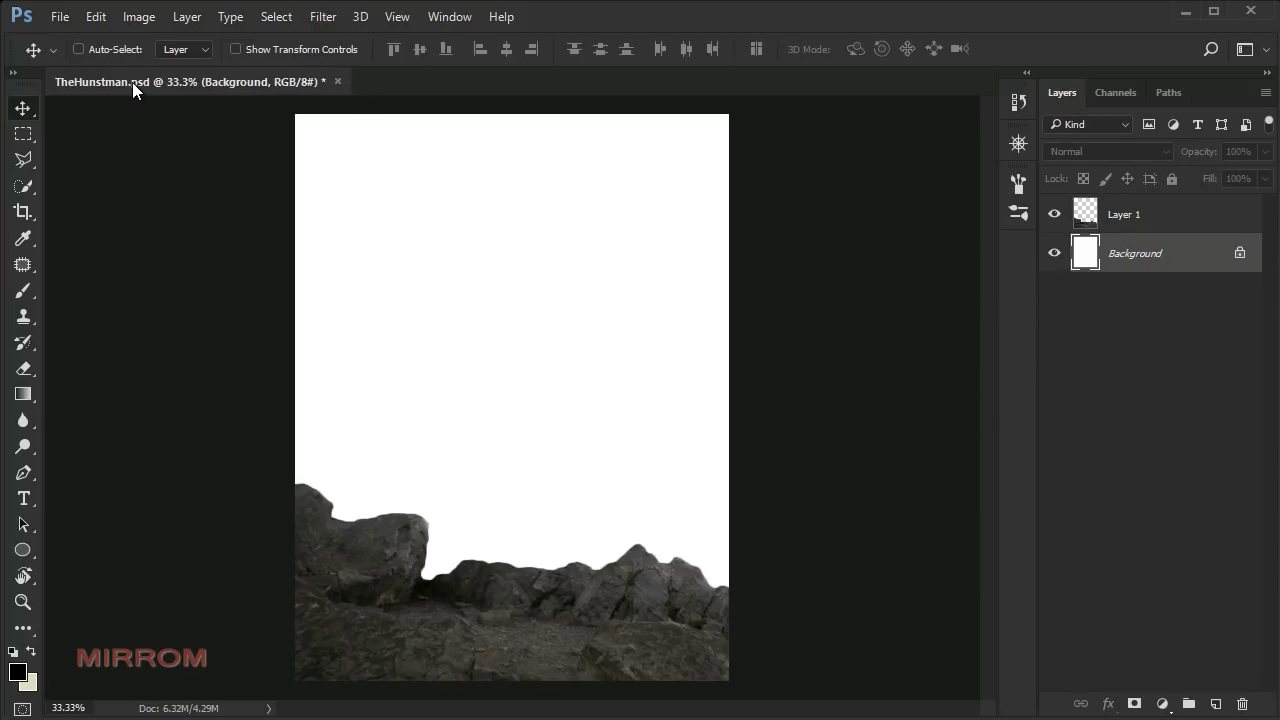
- Open the huangshan mountain photo and drag it into TheHunstman.psd as Layer 2
left_click(60, 17)
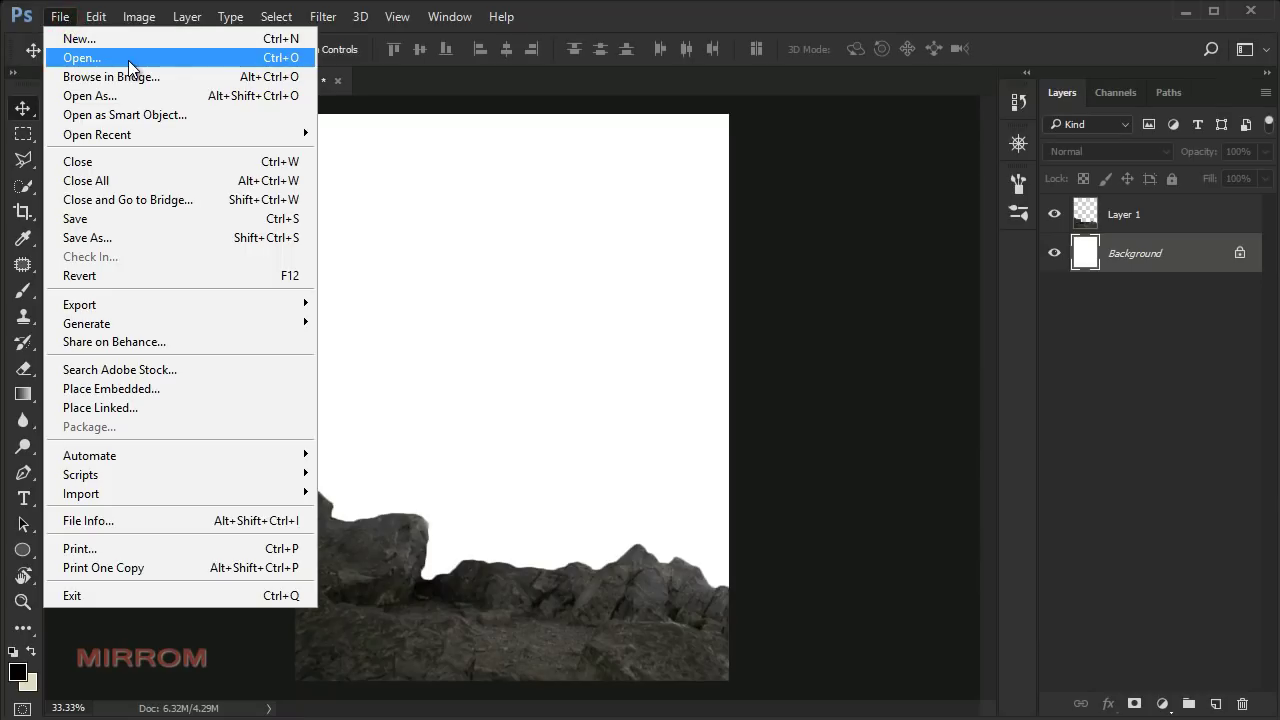
left_click(82, 57)
double_click(349, 186)
mouse_move(430, 272)
left_mouse_down()
mouse_move(418, 265)
mouse_move(440, 295)
left_mouse_up()
key("ctrl+minus")
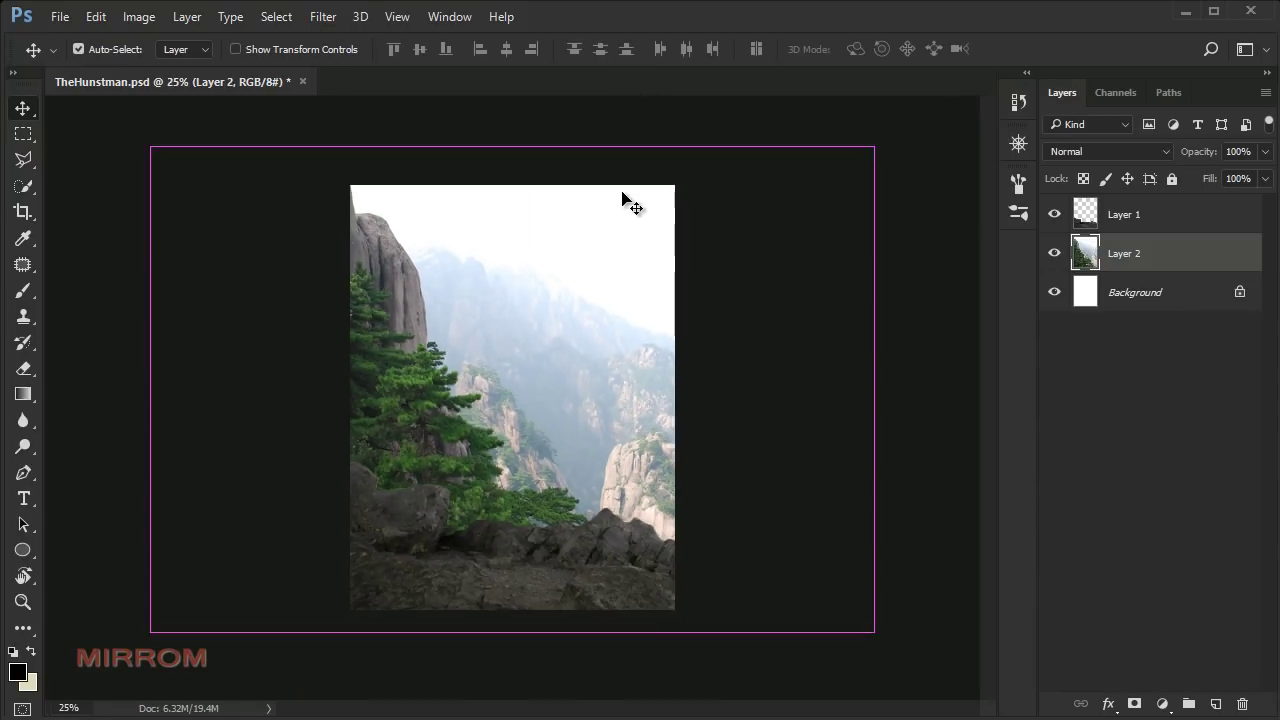
key("ctrl+minus")
- Shrink and position the huangshan photo over the lower canvas, nudging it slightly left
key("ctrl+t")
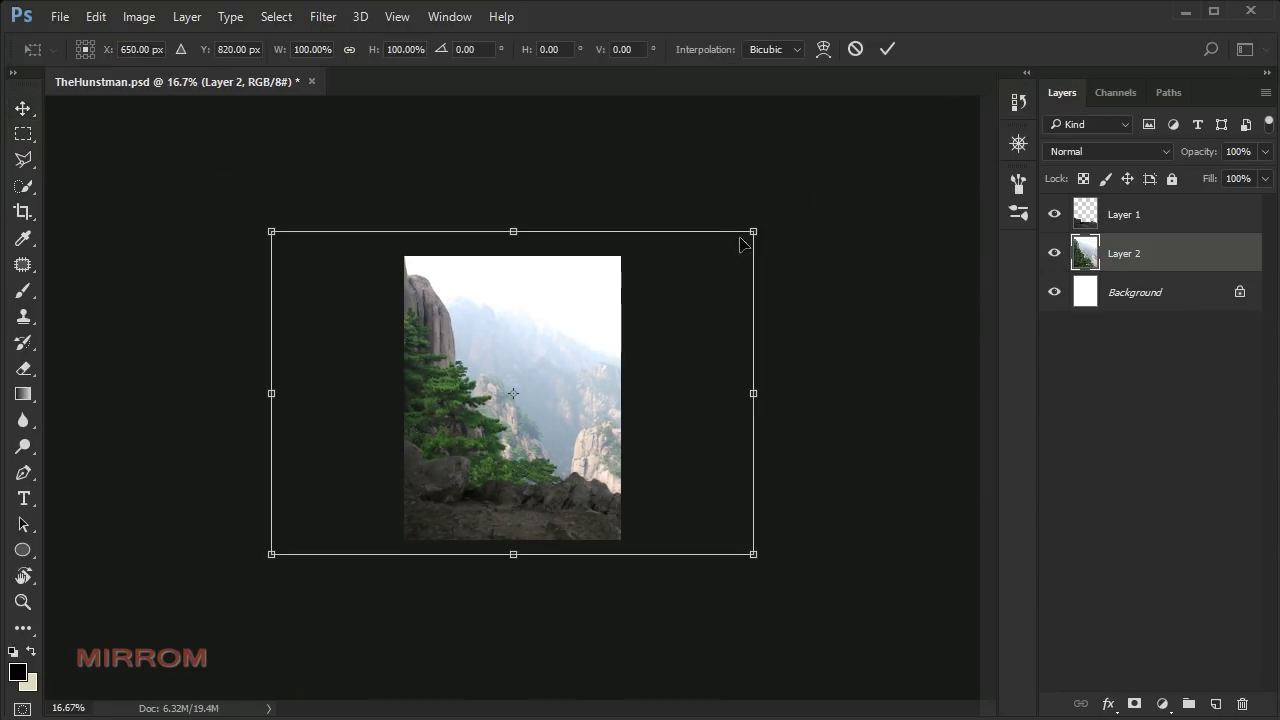
left_click_drag(762, 229, 693, 308)
left_click_drag(271, 285, 367, 348)
left_click_drag(520, 351, 520, 366)
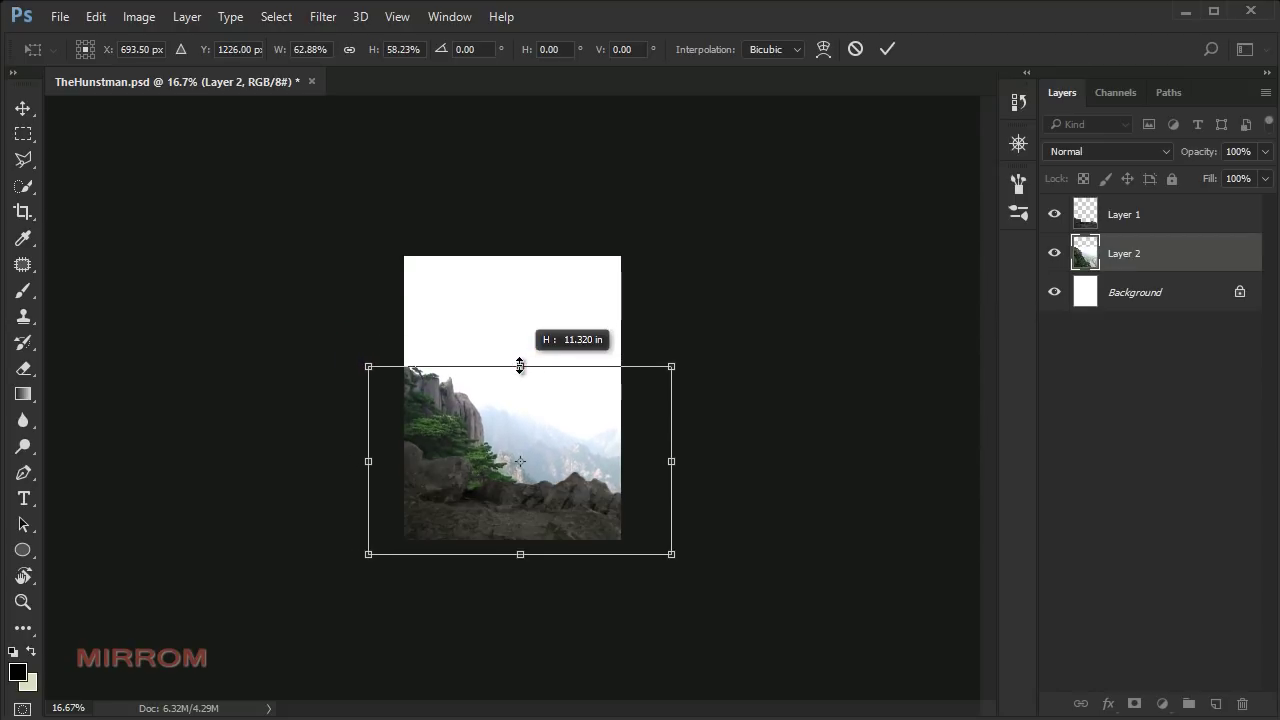
left_click_drag(608, 429, 562, 398)
left_click_drag(527, 335, 541, 365)
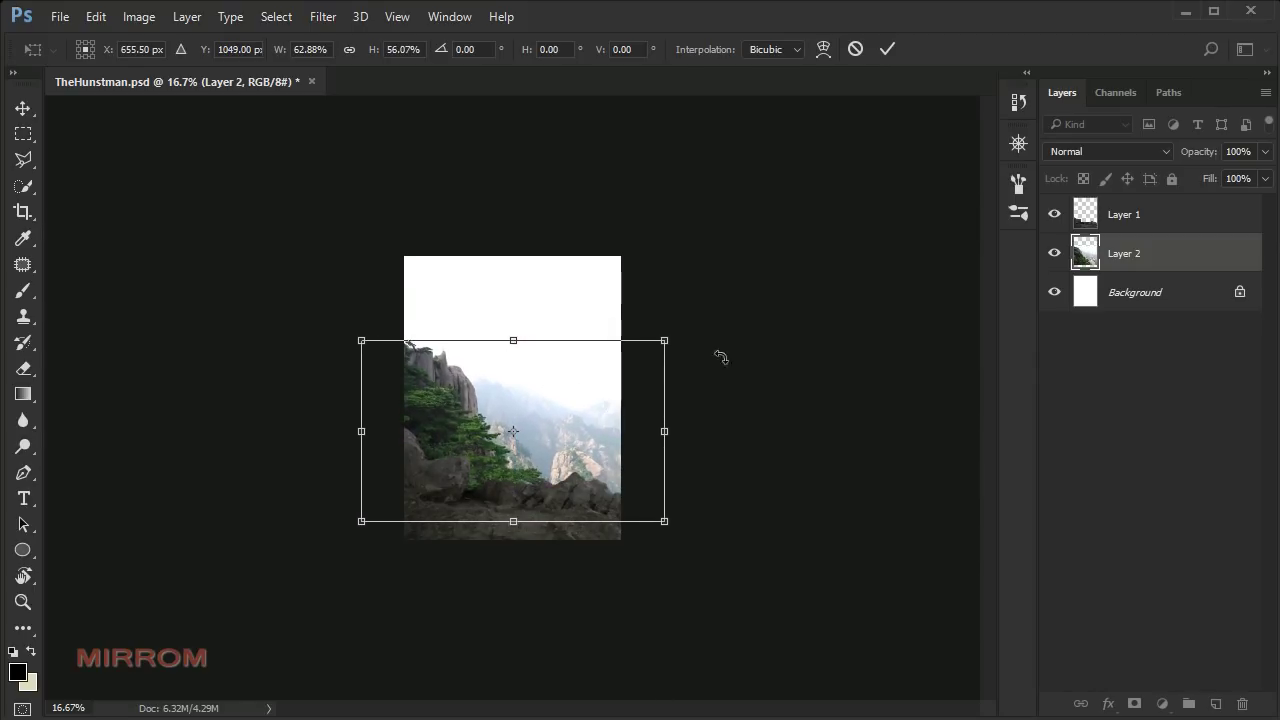
left_click(886, 52)
key("shift+Left")
key("shift+Left")
key("shift+Left")
key("shift+Left")
key("shift+Left")
key("shift+Left")
key("shift+Left")
key("shift+Left")
key("shift+Left")
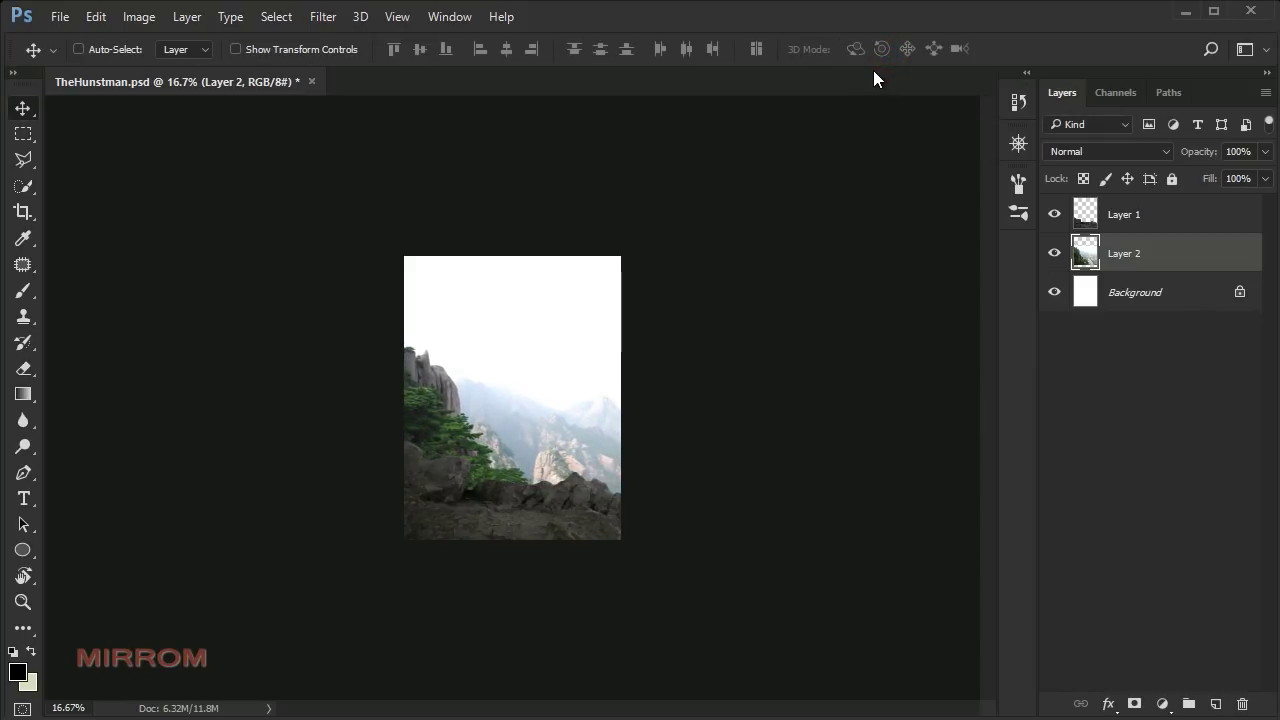
- Narrow the mountain photo to fit the canvas width
key("ctrl+plus")
key("ctrl+plus")
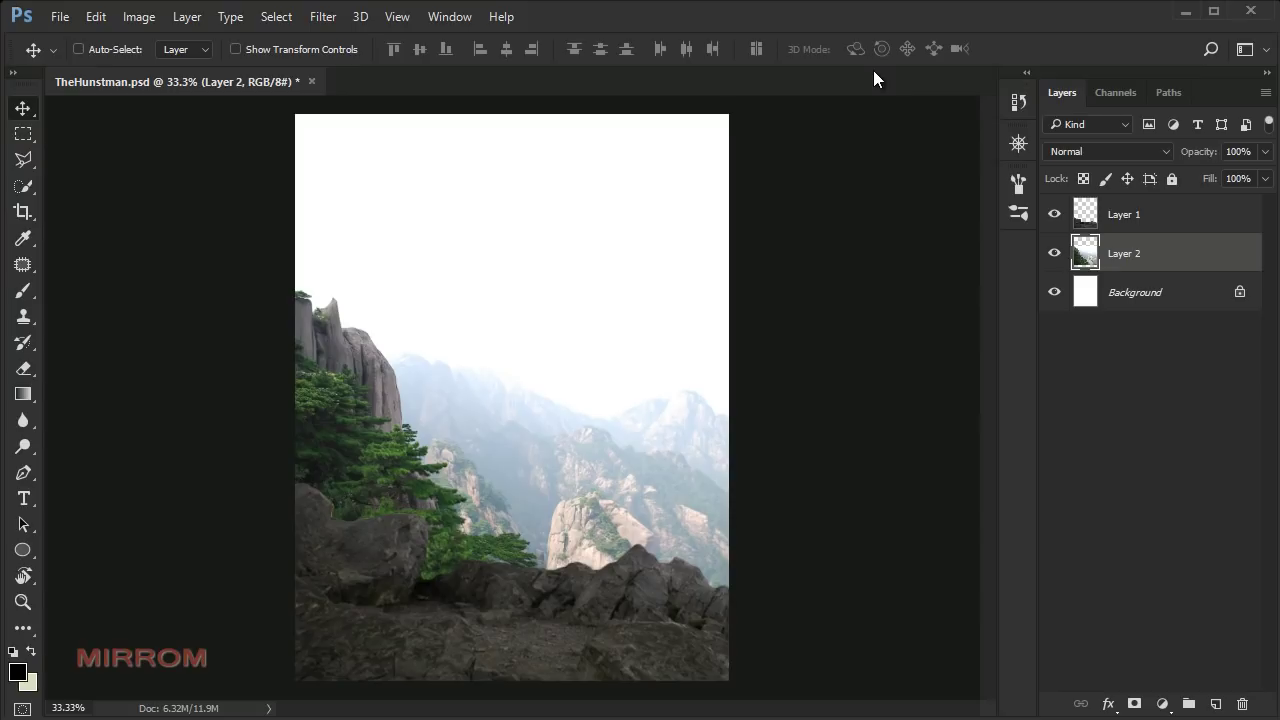
key("ctrl+t")
left_click_drag(780, 460, 758, 460)
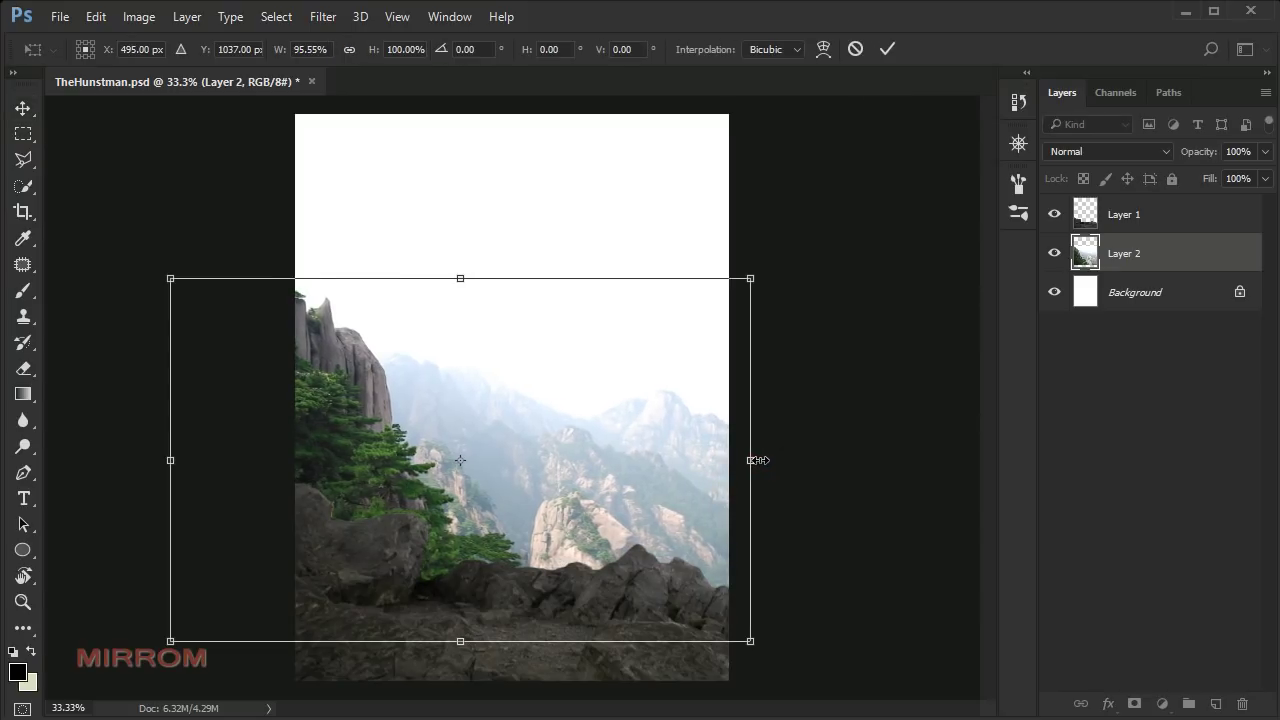
left_click(887, 48)
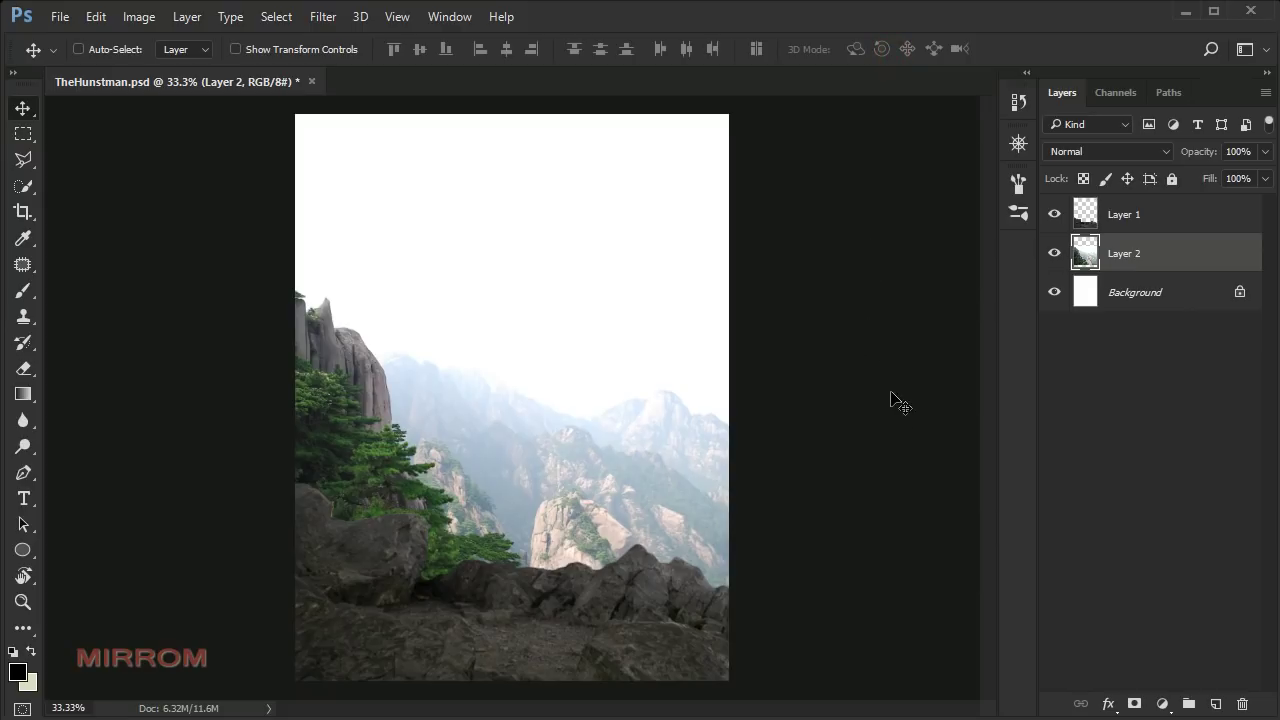
left_click(1151, 302)
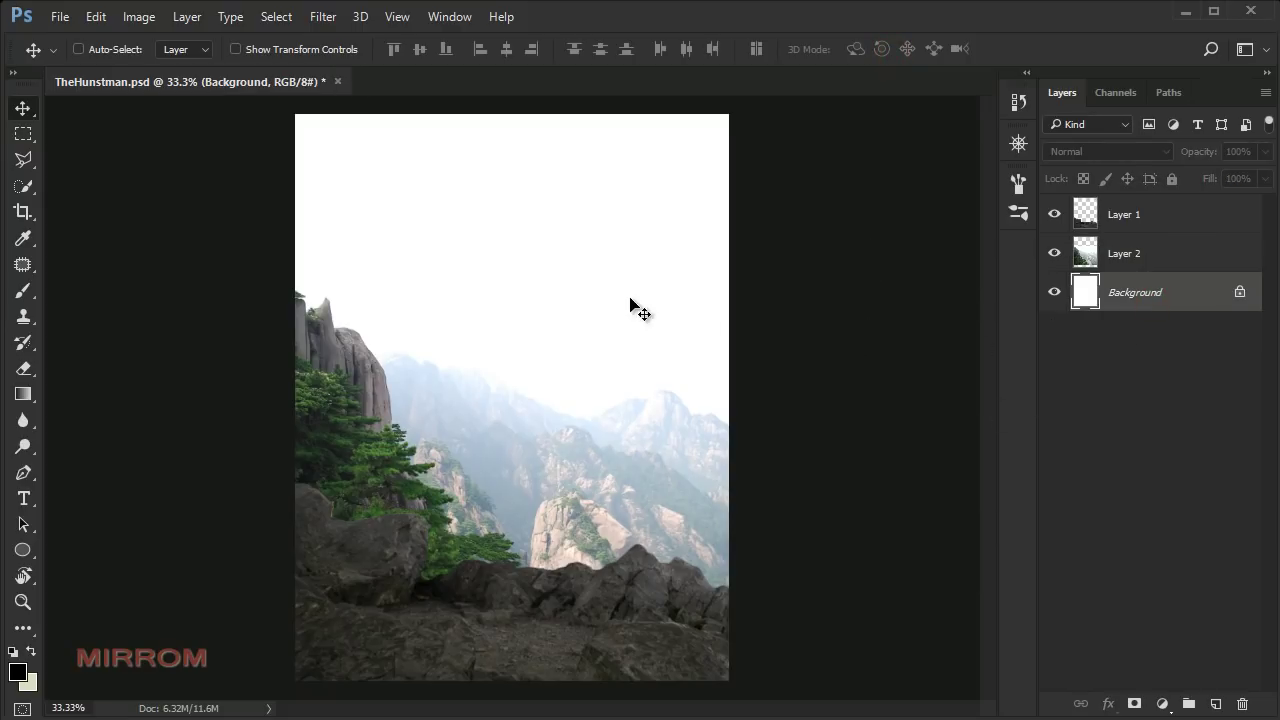
- Bring light-1282314_1920.jpg into TheHunstman.psd as Layer 3 and close its separate document
left_click(60, 16)
left_click(95, 55)
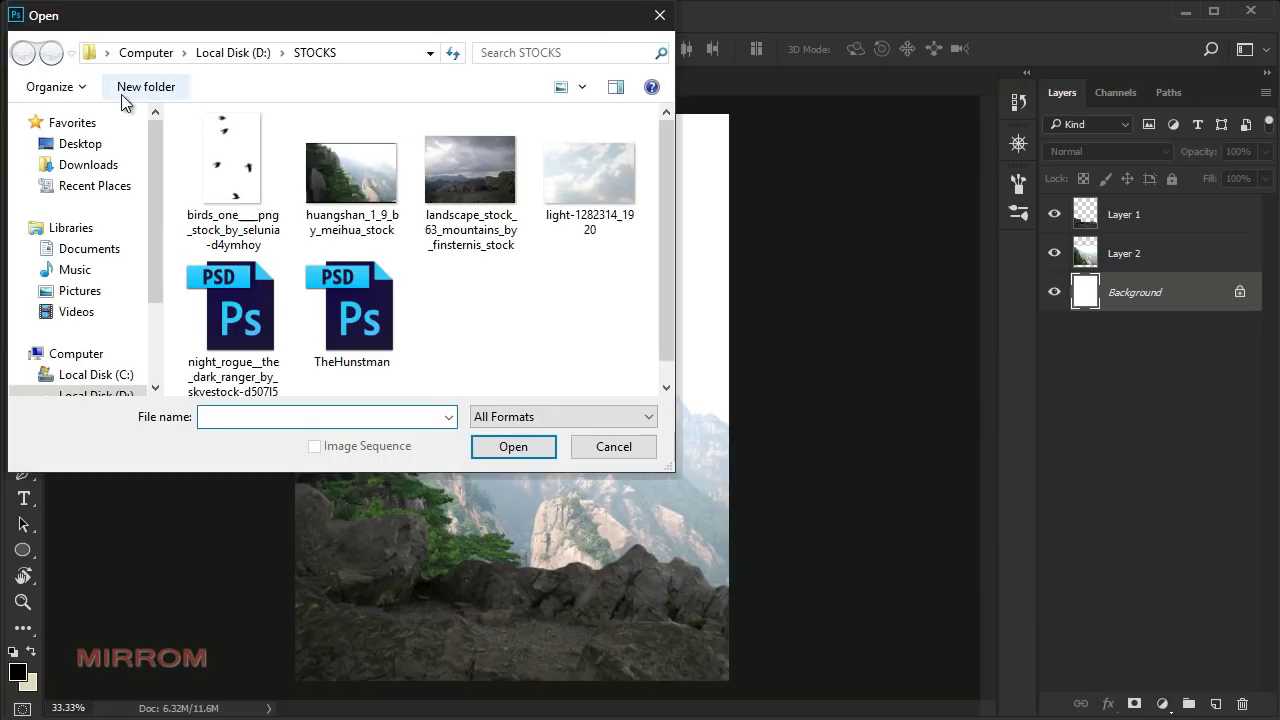
double_click(549, 197)
mouse_move(493, 209)
left_mouse_down()
mouse_move(347, 152)
mouse_move(423, 209)
mouse_move(514, 218)
left_mouse_up()
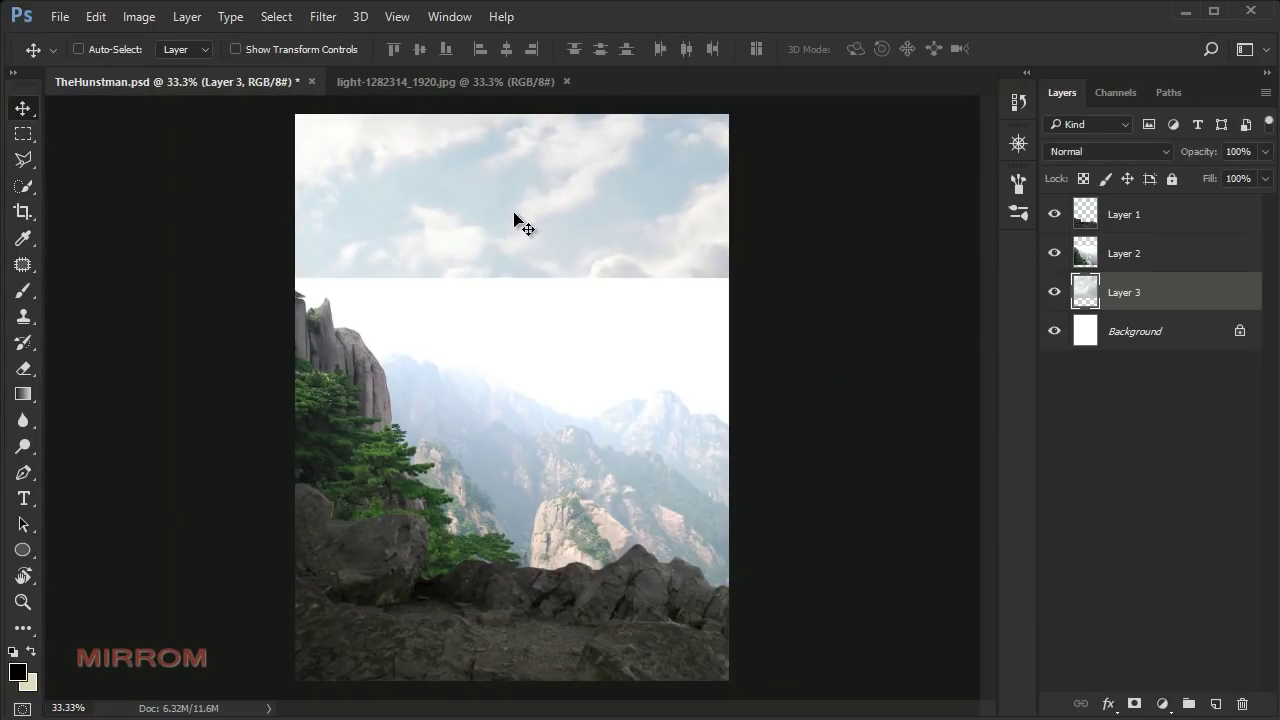
left_click(566, 81)
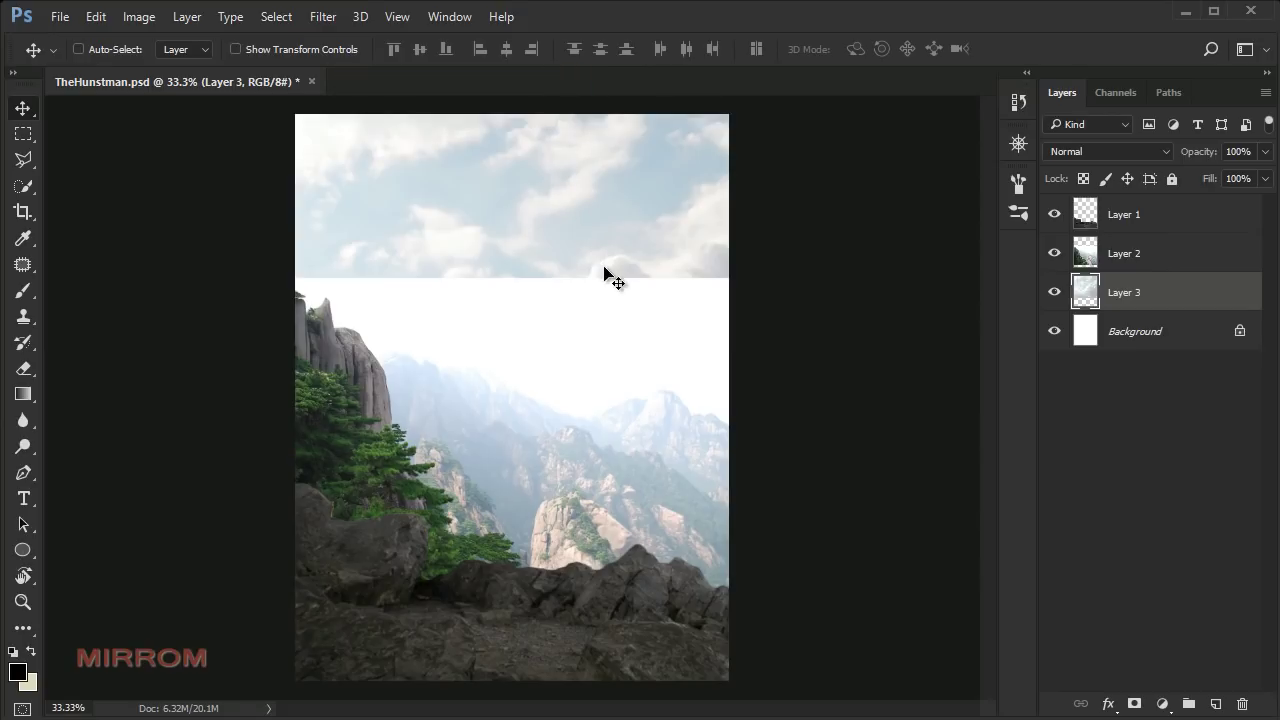
left_click(1122, 260)
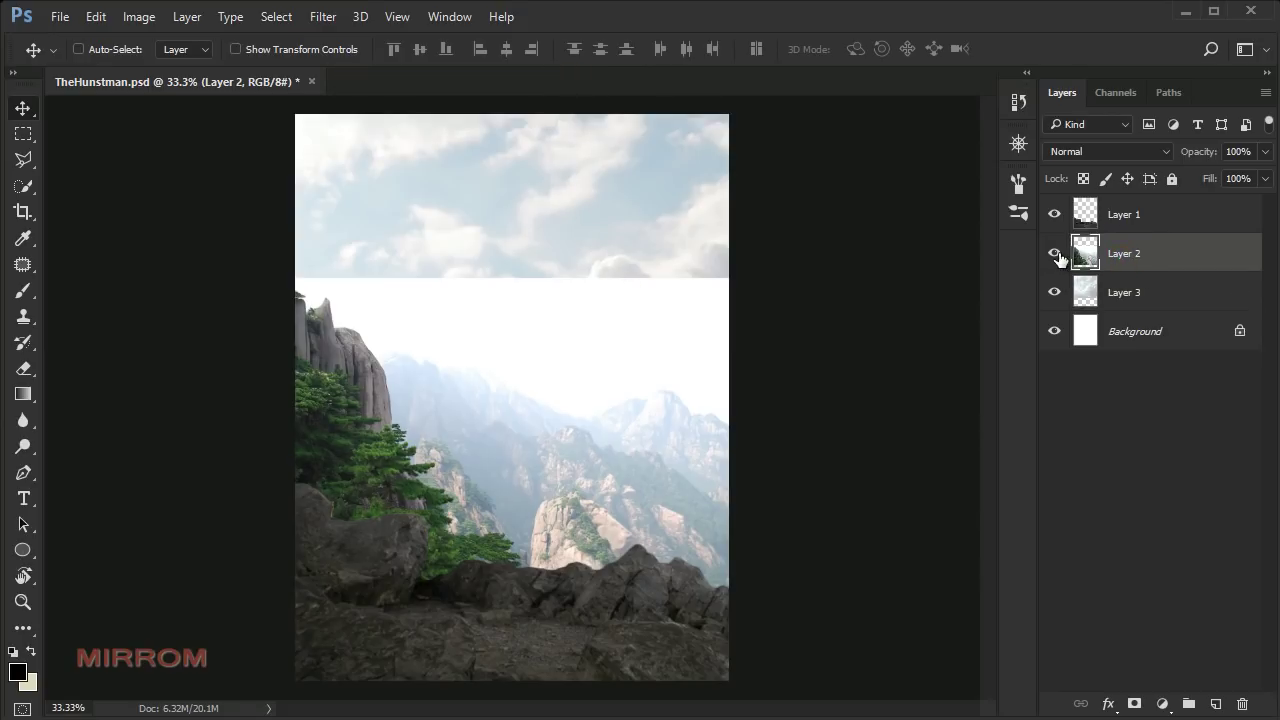
left_click(1054, 253)
left_click(1054, 253)
- Add a mask to Layer 2 and quick-select the left cliff face and its pine trees
left_click(1134, 705)
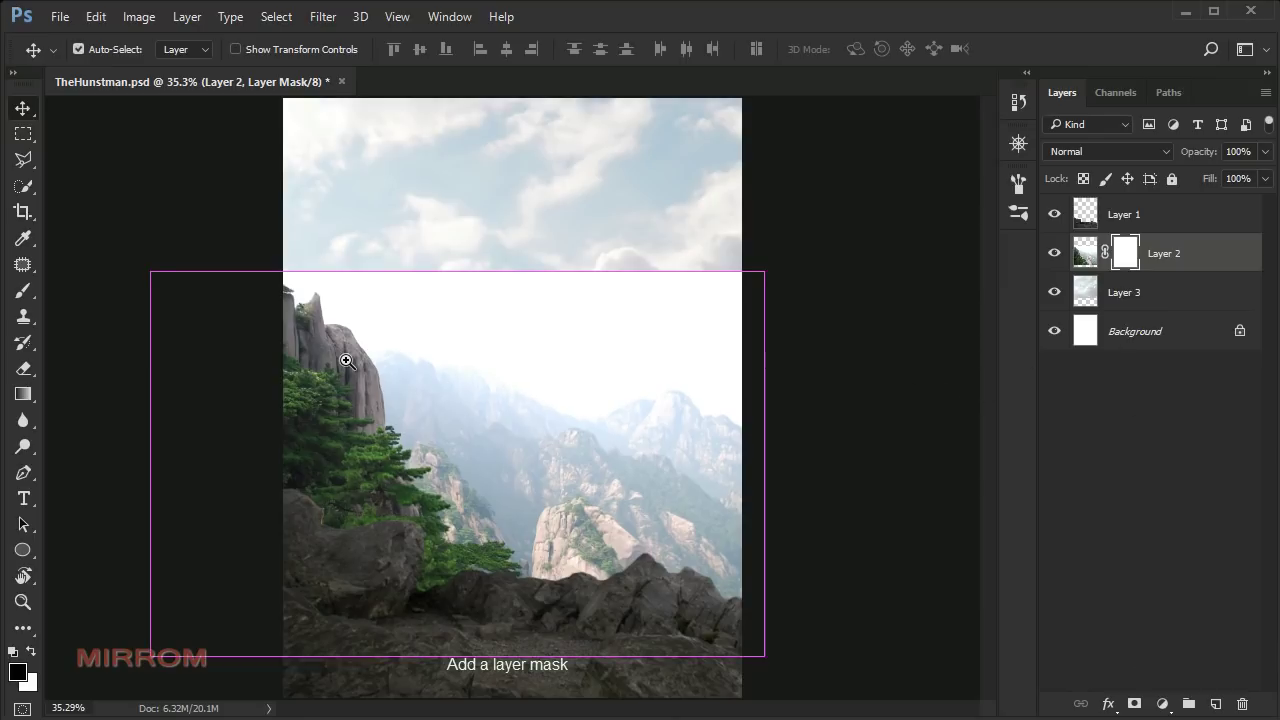
scroll(357, 355, "up", 1)
scroll(380, 345, "up", 1)
scroll(385, 350, "up", 1)
scroll(380, 350, "down", 1)
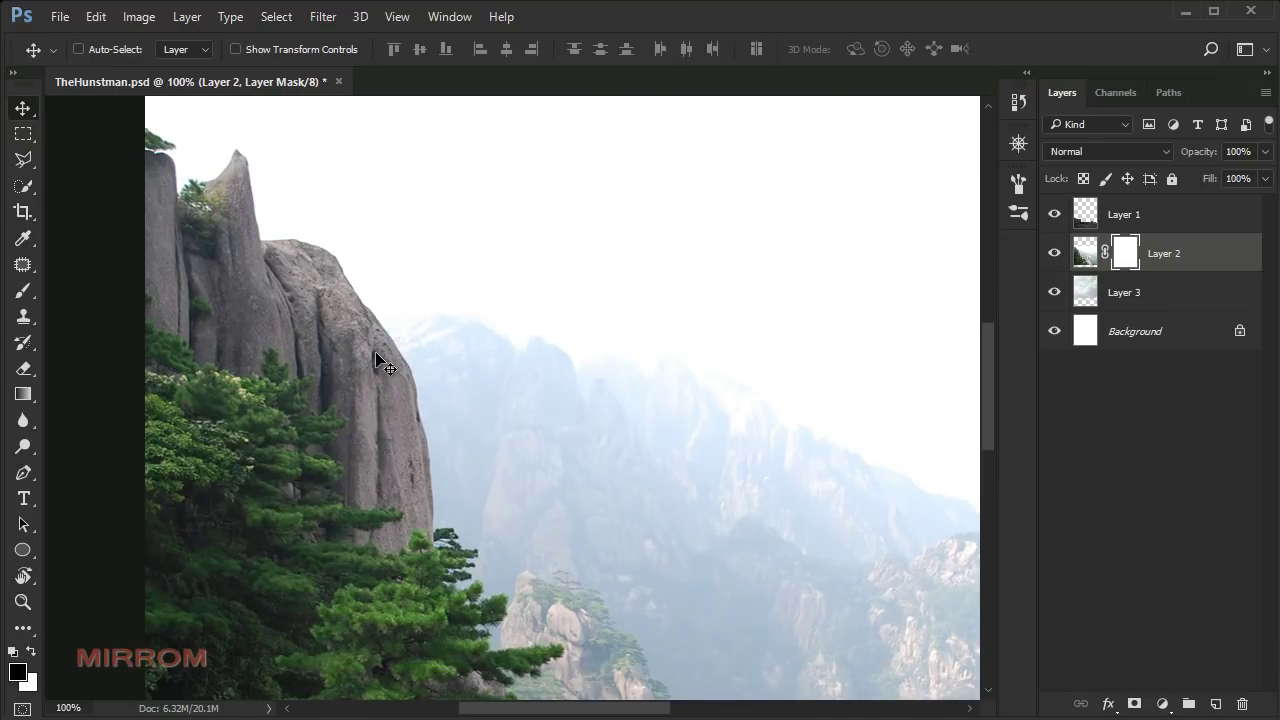
left_click(23, 186)
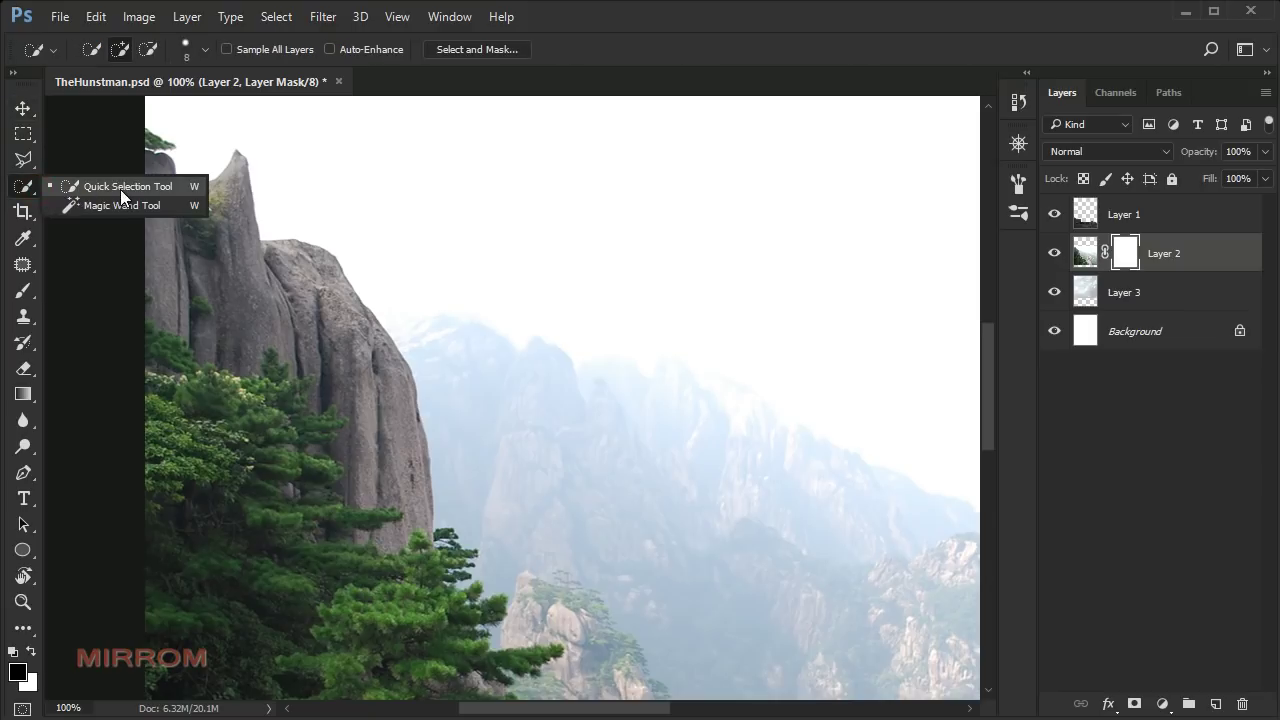
left_click(157, 188)
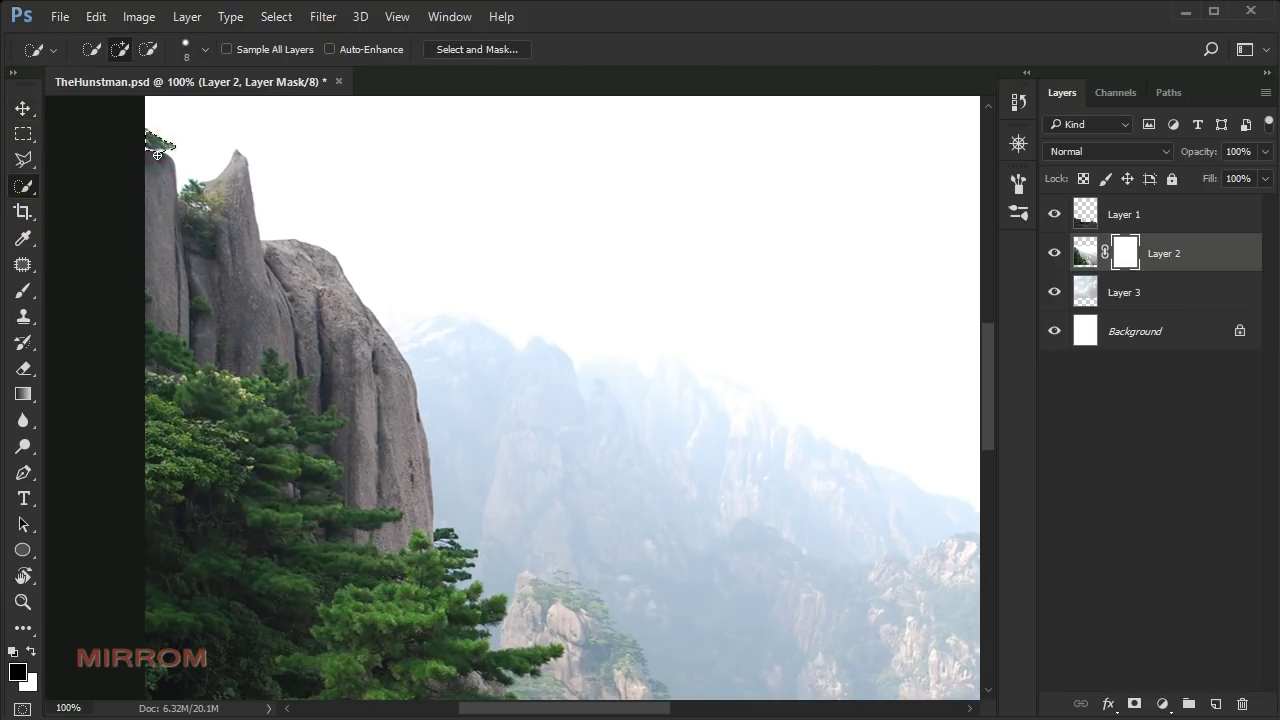
left_click_drag(227, 200, 242, 268)
left_click_drag(396, 483, 466, 609)
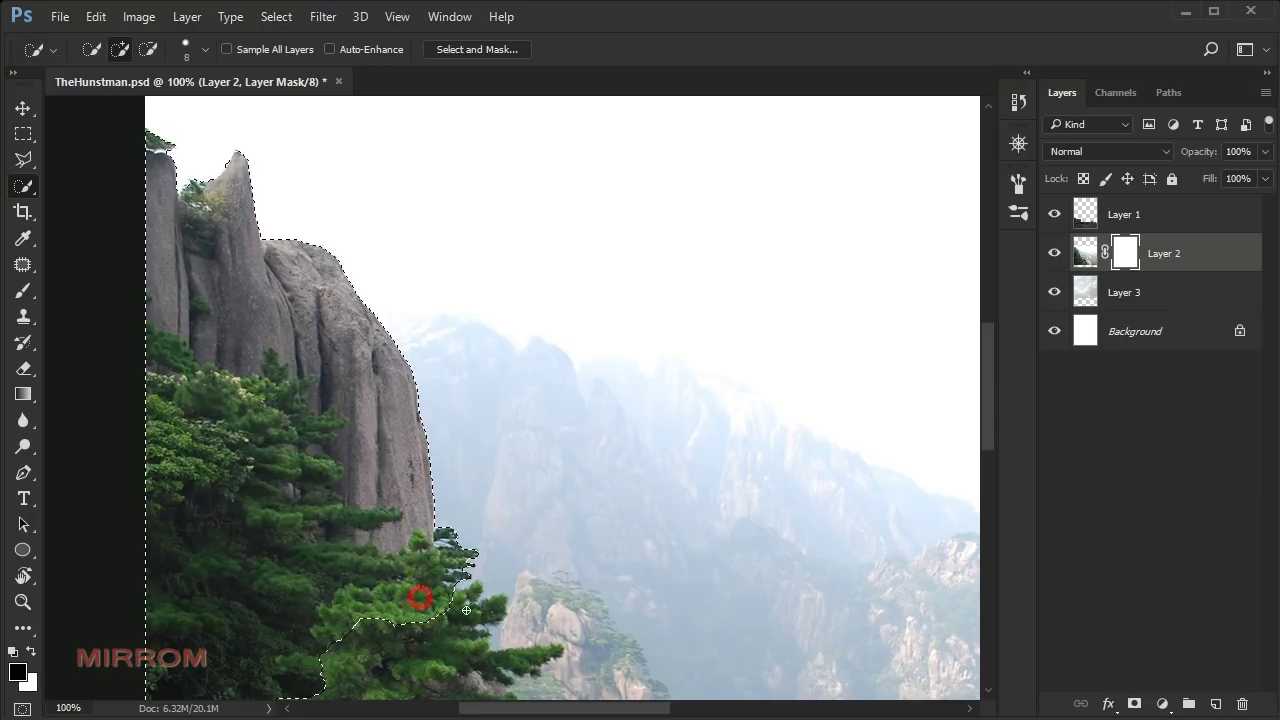
- Invert the selection to everything except the cliff and pines
scroll(313, 393, "up", 3)
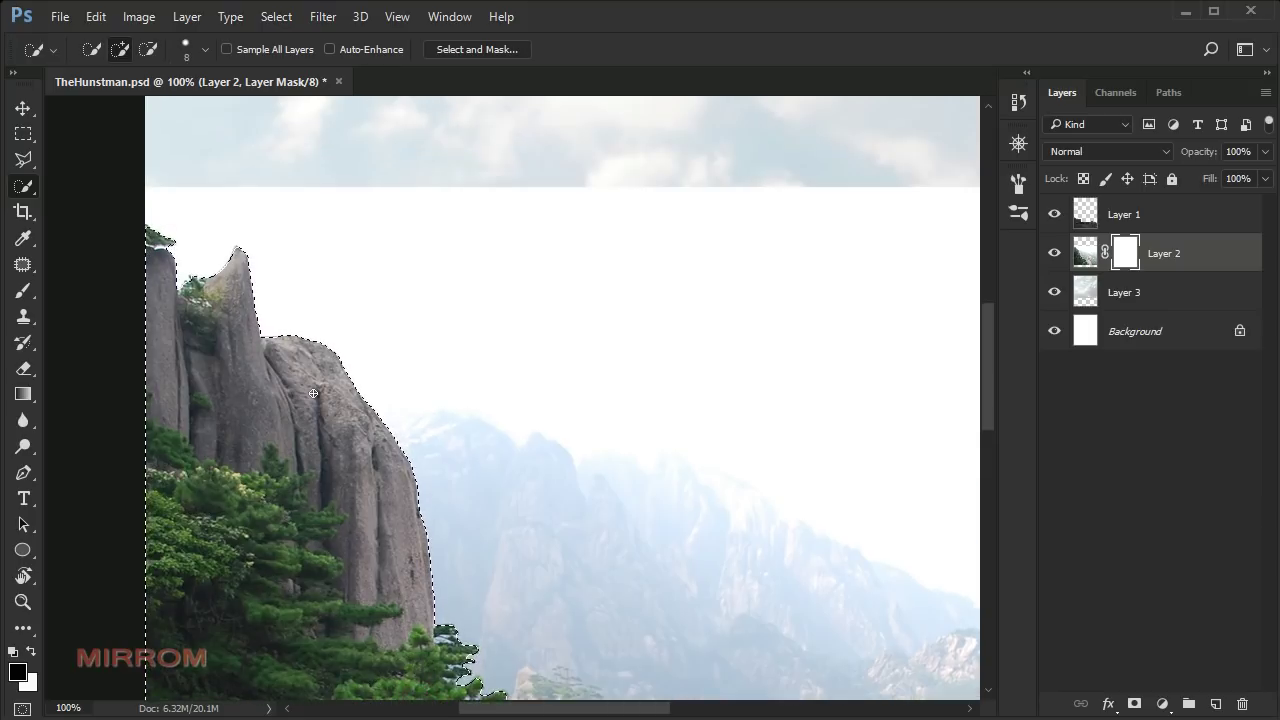
left_click(285, 17)
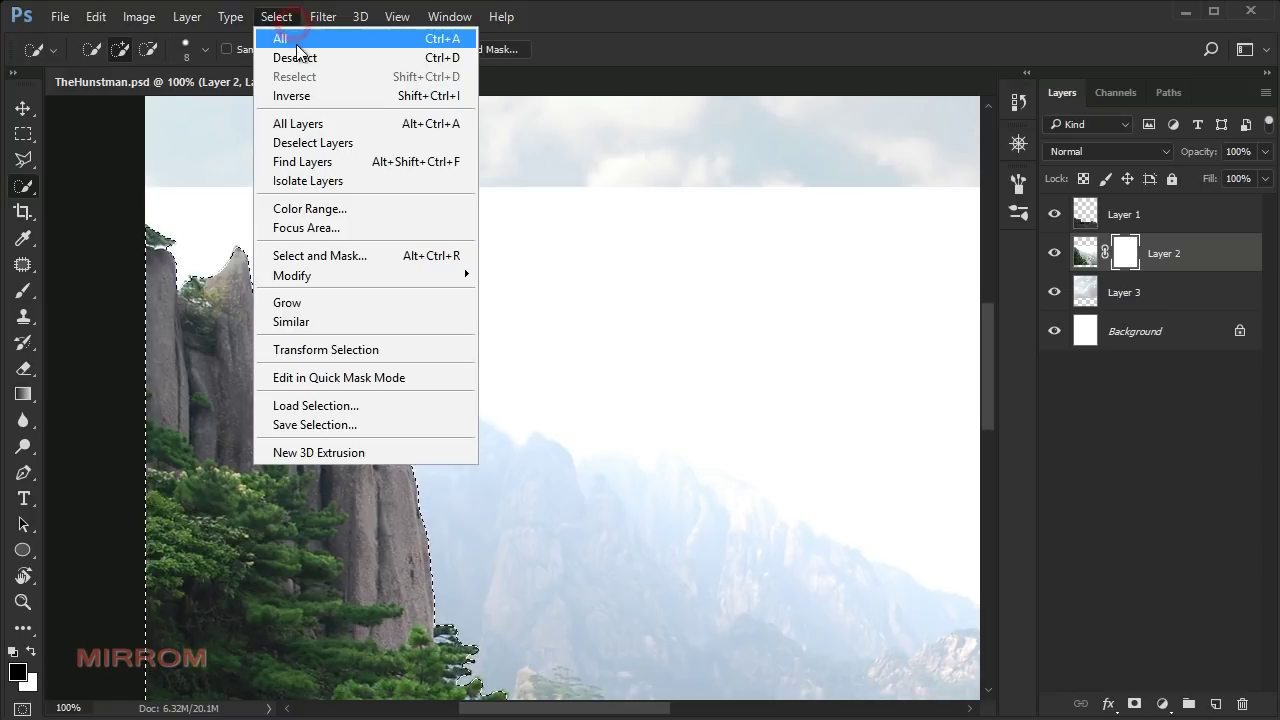
left_click(355, 100)
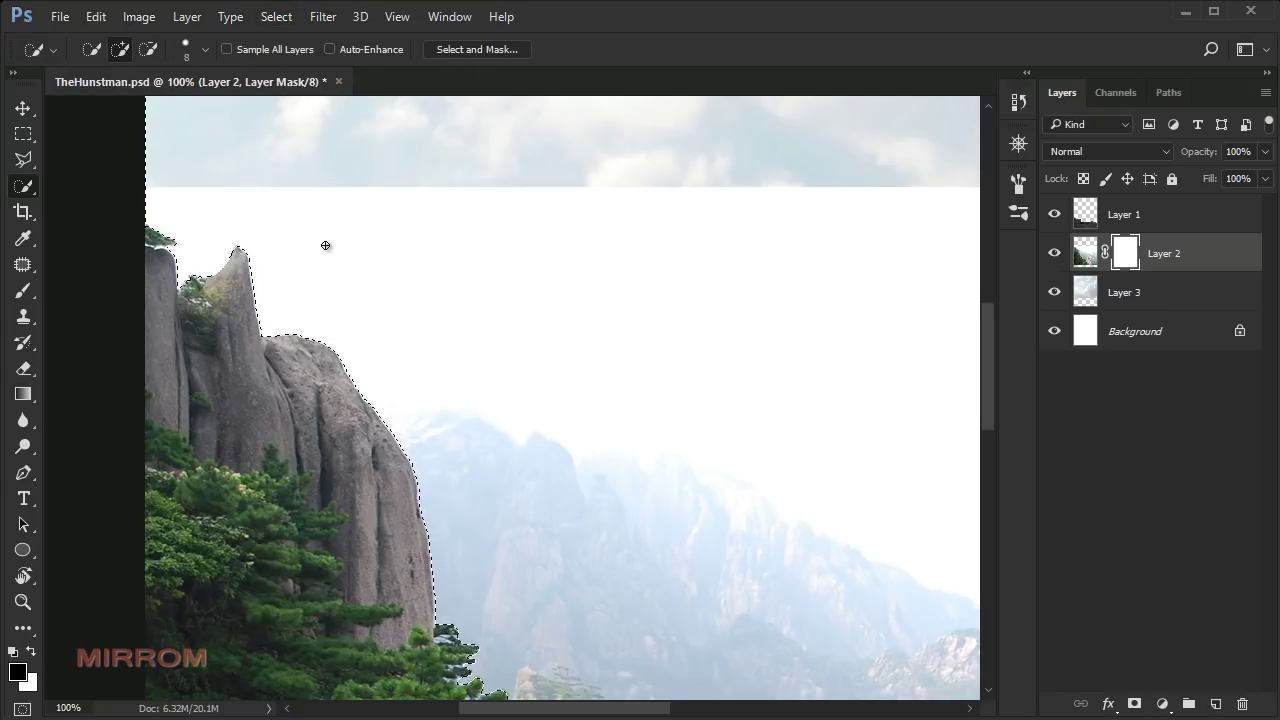
key("ctrl+minus")
key("ctrl+minus")
key("ctrl+minus")
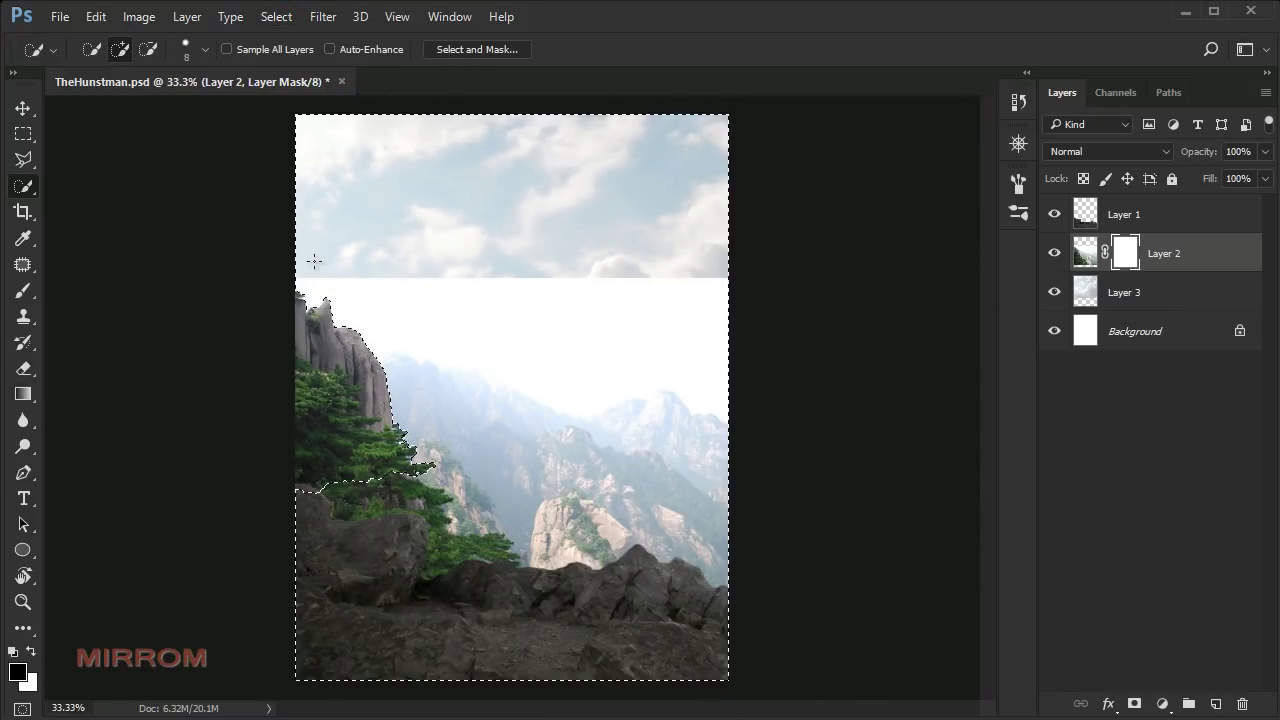
- Drag black-to-transparent gradients on Layer 2's mask to fade its top into the sky, then deselect
left_click(23, 393)
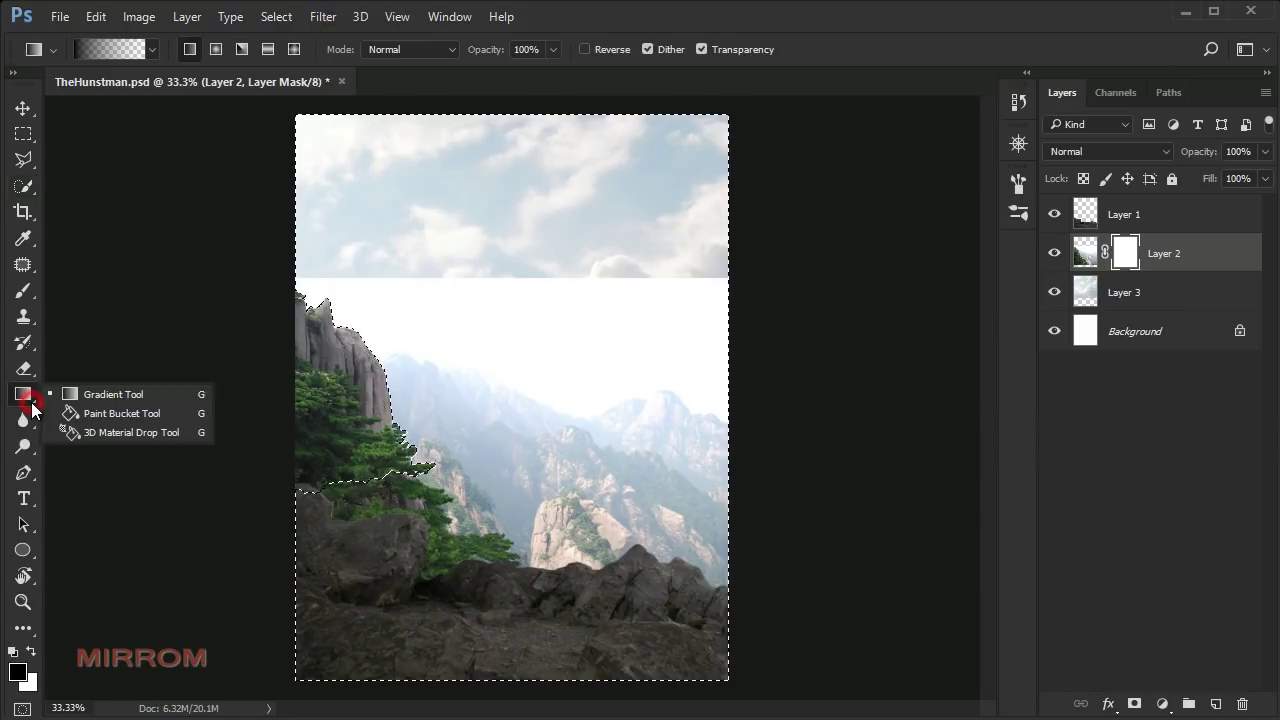
left_click(154, 394)
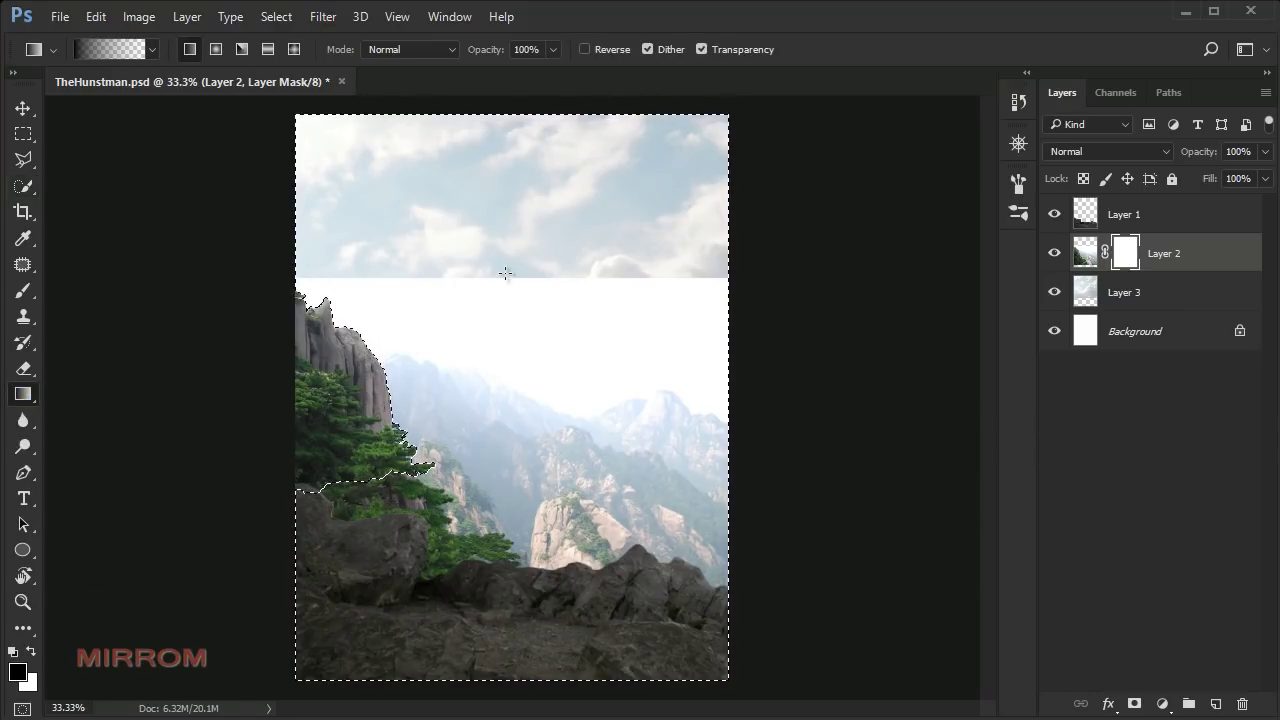
left_click_drag(514, 255, 519, 352)
left_click_drag(508, 212, 508, 350)
left_click_drag(512, 266, 512, 410)
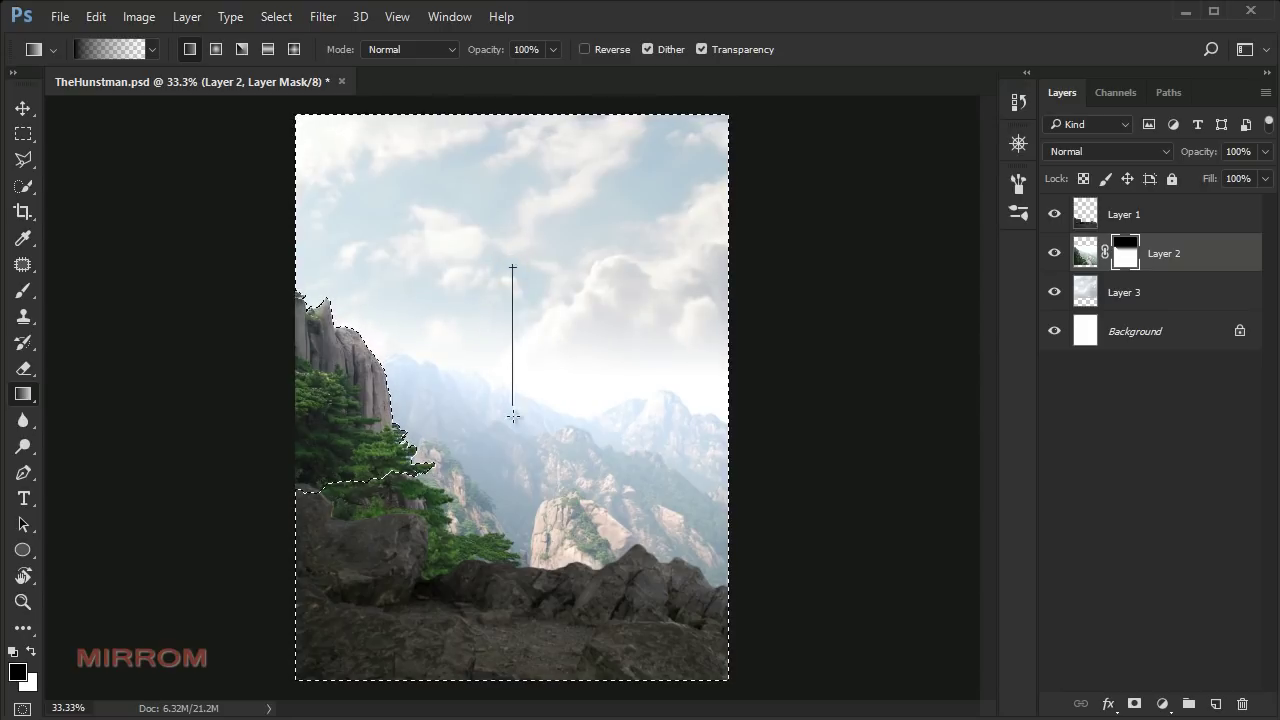
left_click_drag(514, 277, 514, 409)
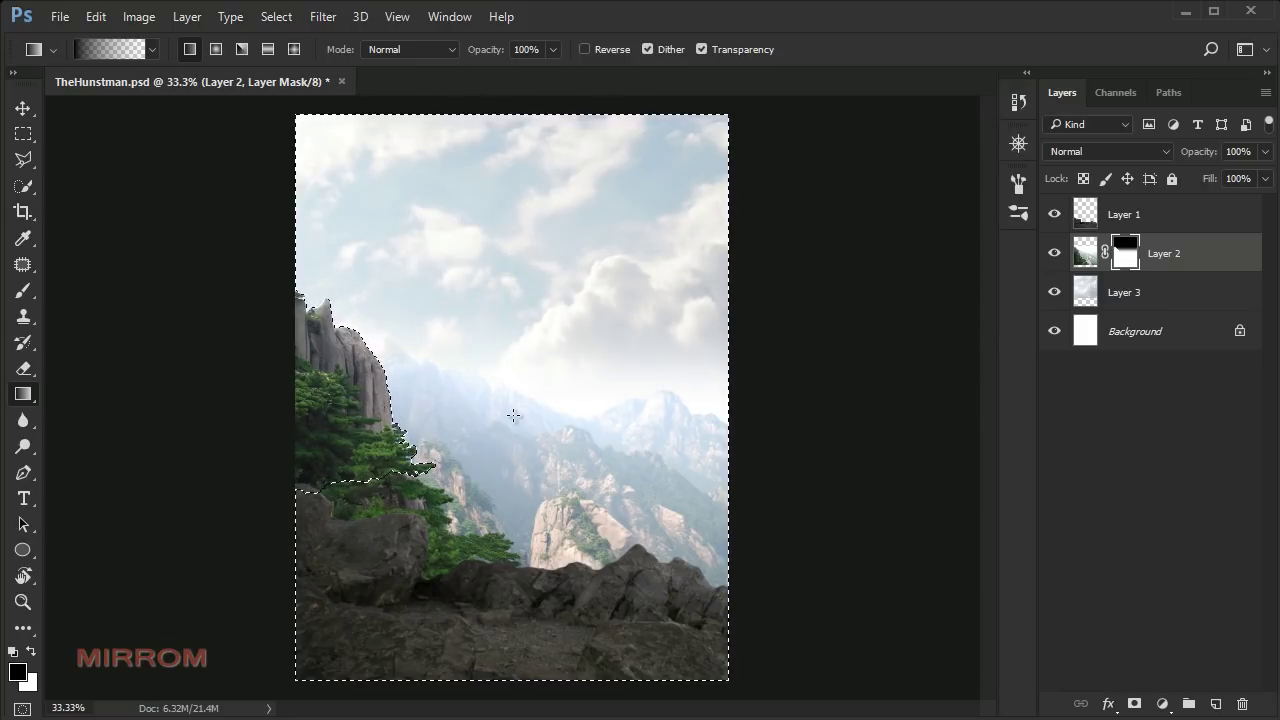
key("v")
key("ctrl+d")
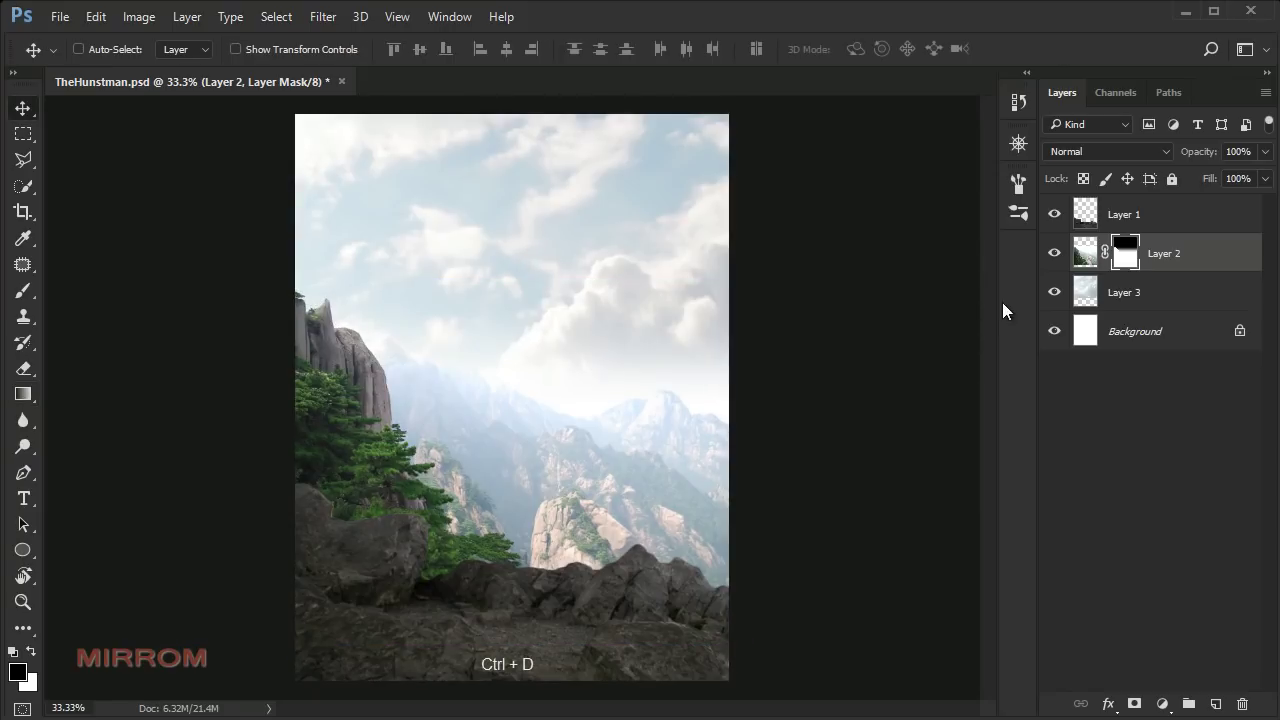
- Flip Layer 3's cloudy sky horizontally and scale it to about 106% × 110%
left_click(1140, 297)
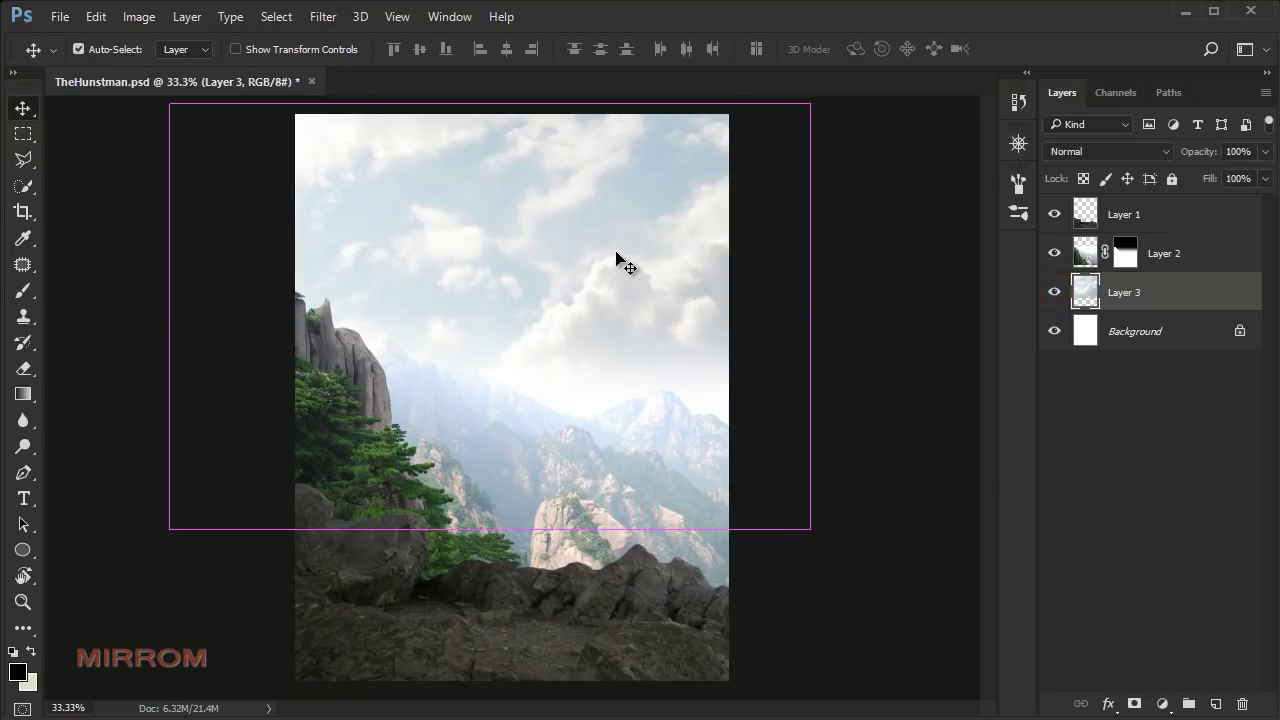
key("ctrl+t")
right_click(607, 173)
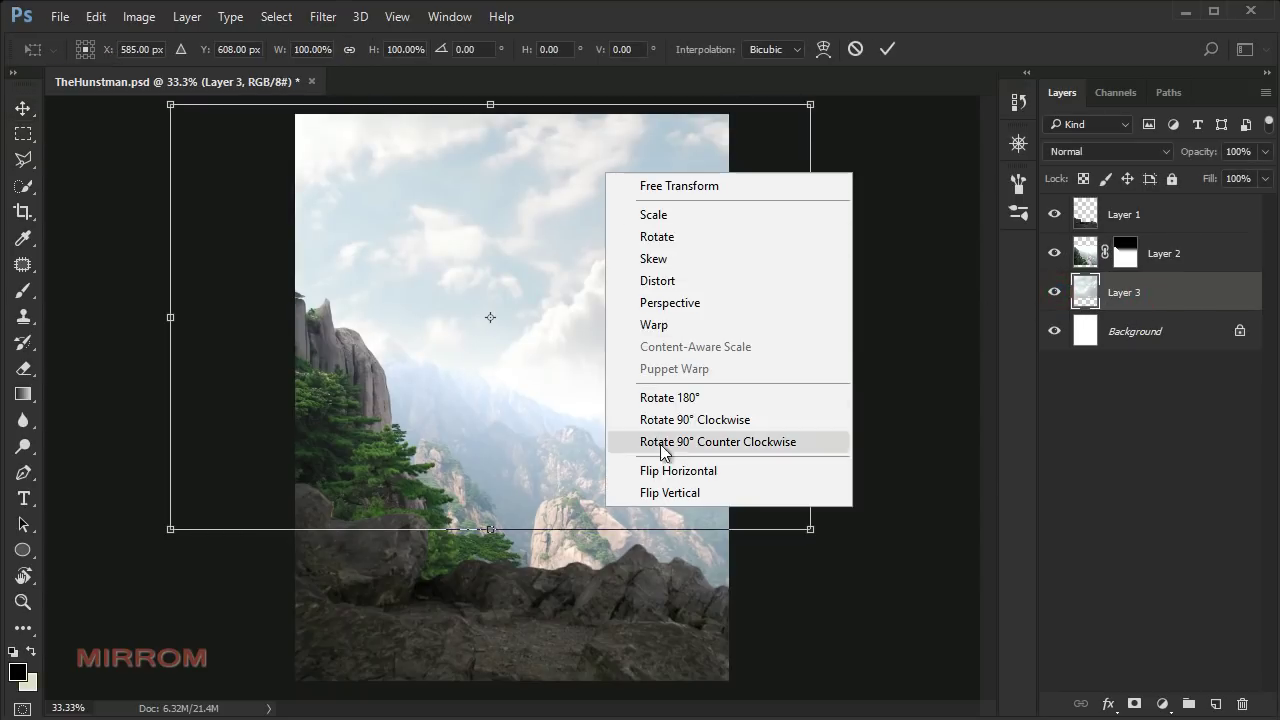
left_click(729, 478)
left_click_drag(666, 355, 648, 332)
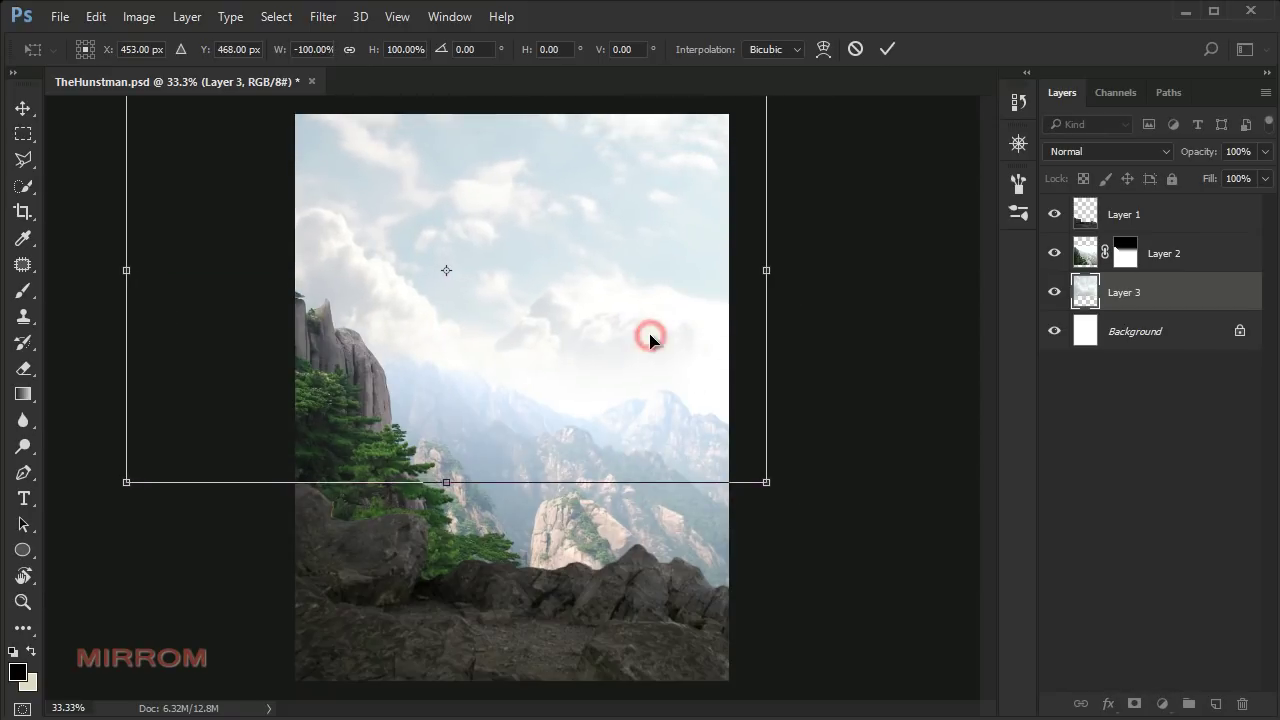
left_click_drag(768, 486, 800, 517)
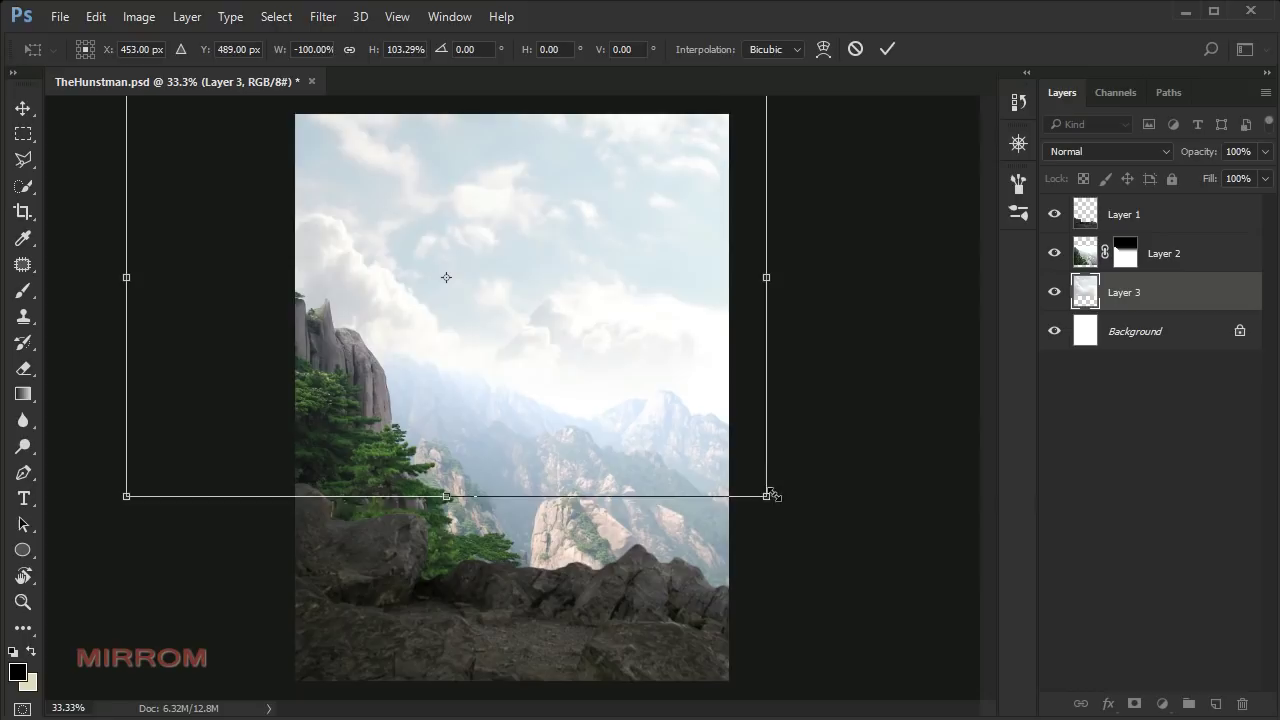
mouse_move(664, 400)
left_mouse_down()
mouse_move(701, 369)
mouse_move(693, 384)
left_mouse_up()
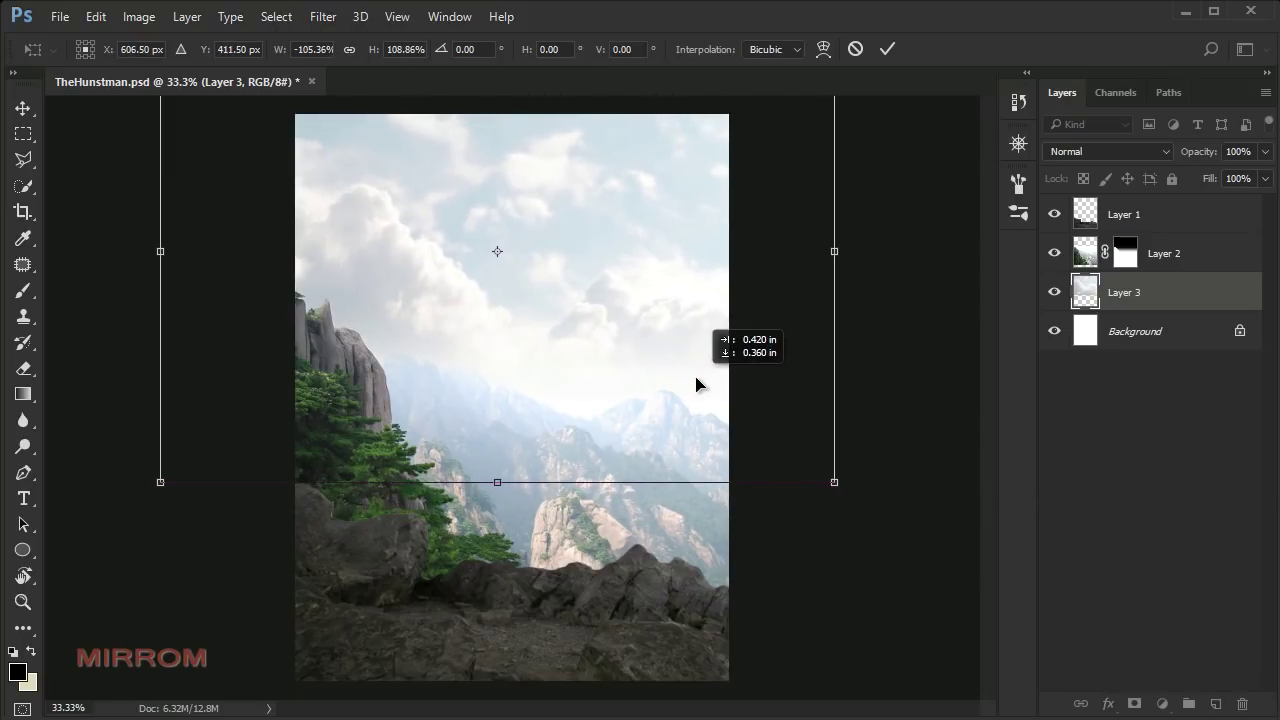
left_click_drag(162, 482, 153, 488)
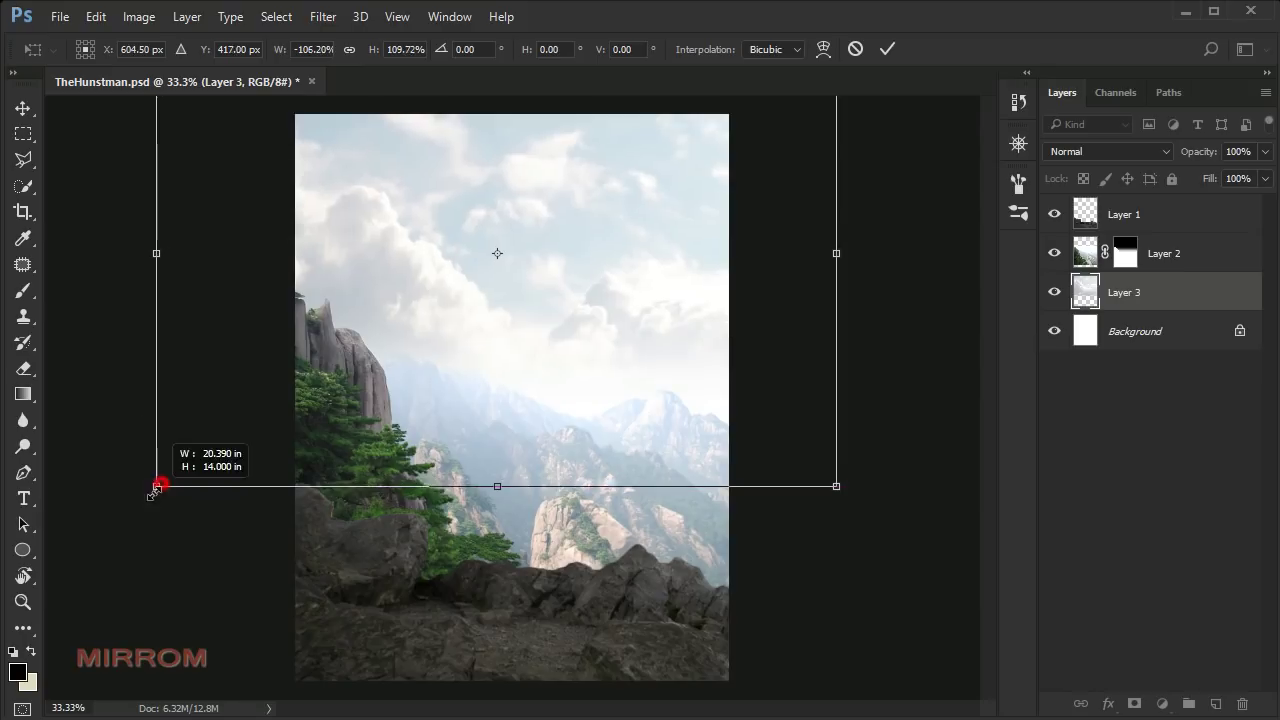
left_click(889, 49)
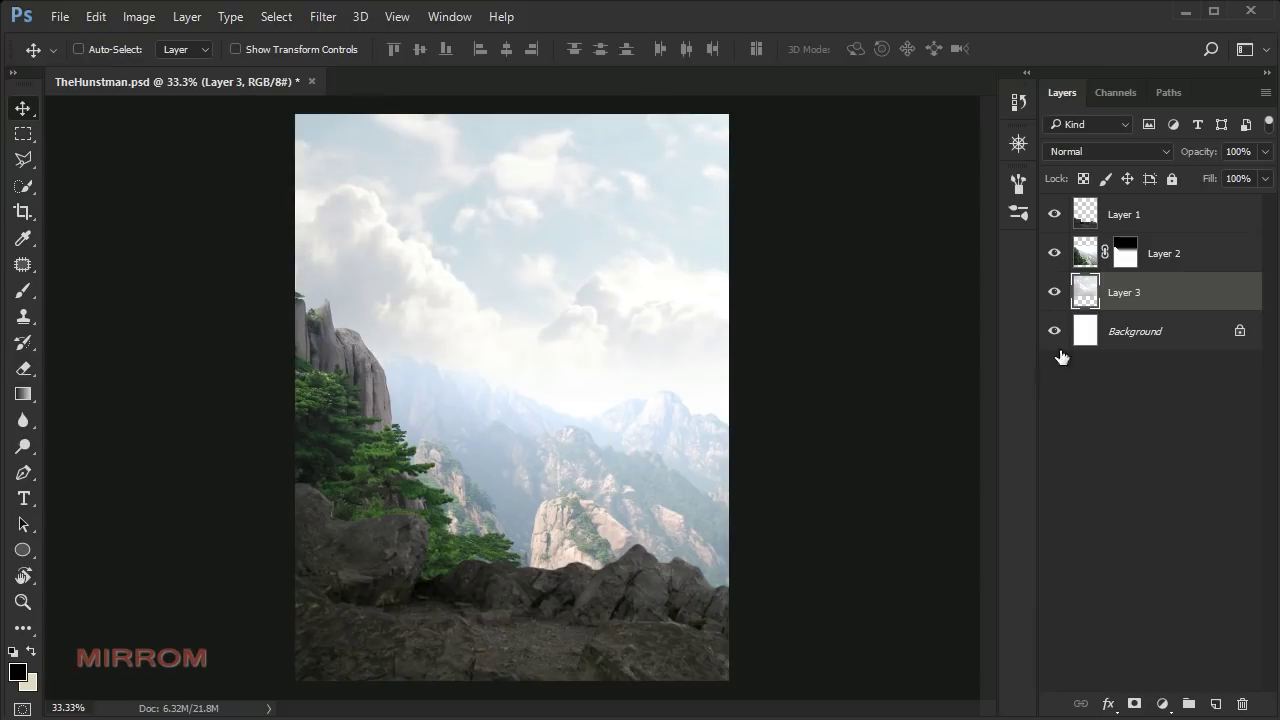
left_click(1156, 219)
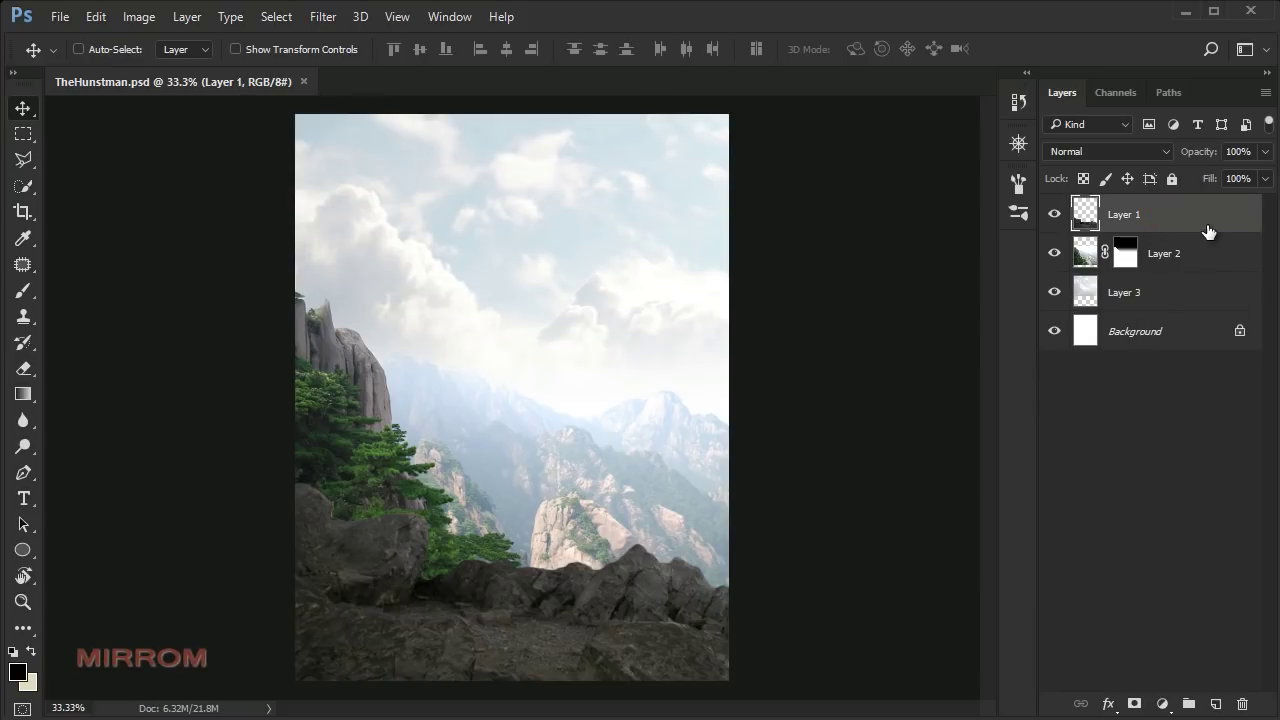
- Add a Hue/Saturation layer clipped to the Layer 1 rocks with Saturation -33
left_click(1161, 704)
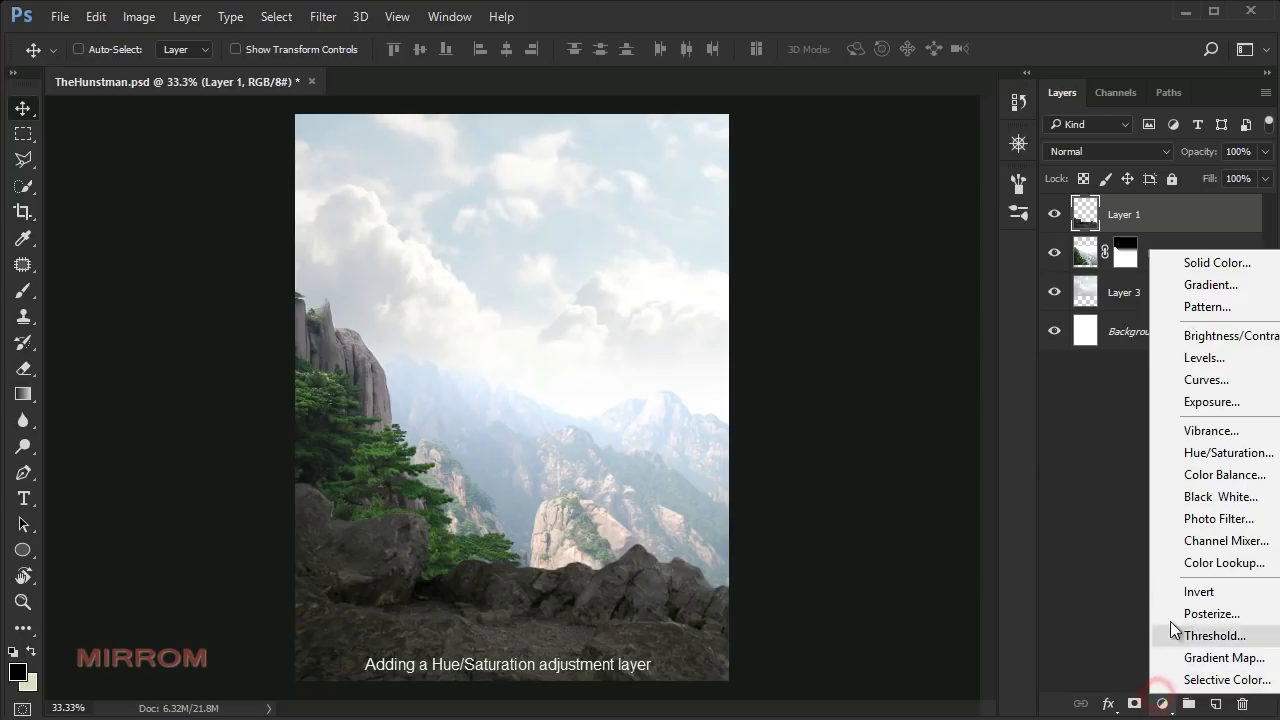
left_click(1207, 453)
left_click_drag(1170, 312, 925, 264)
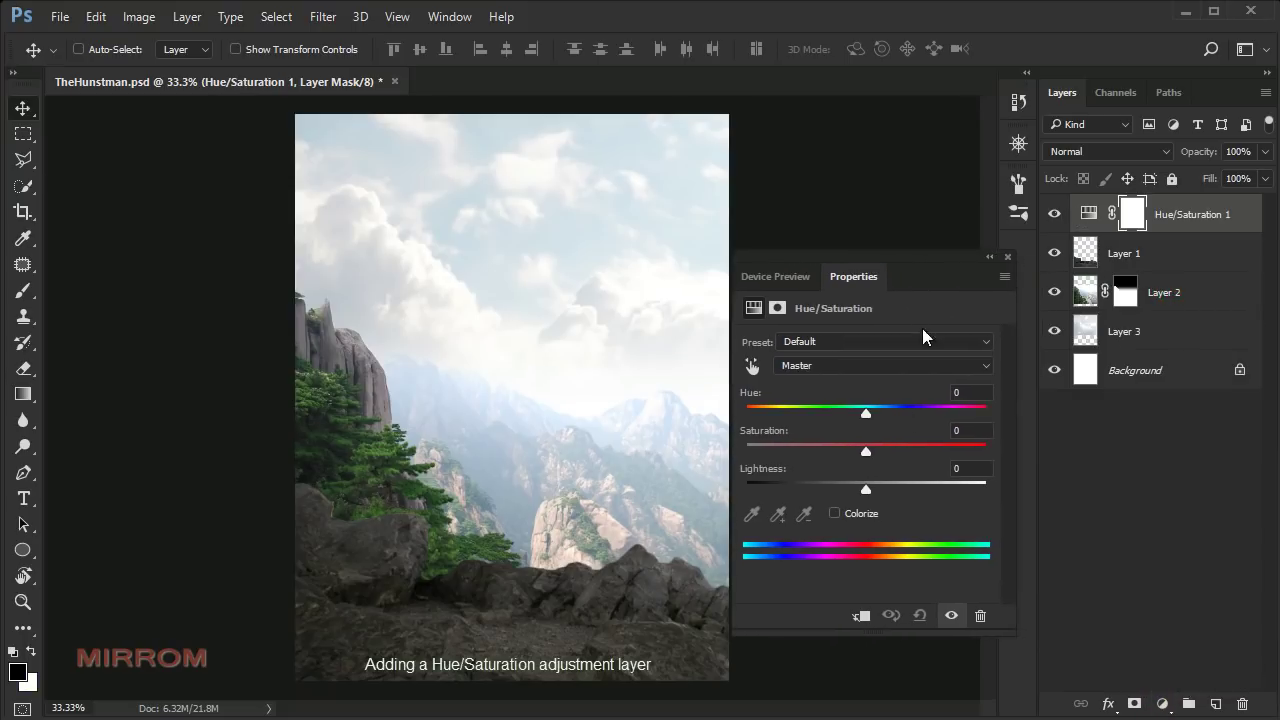
left_click(862, 616)
left_click_drag(866, 452, 852, 454)
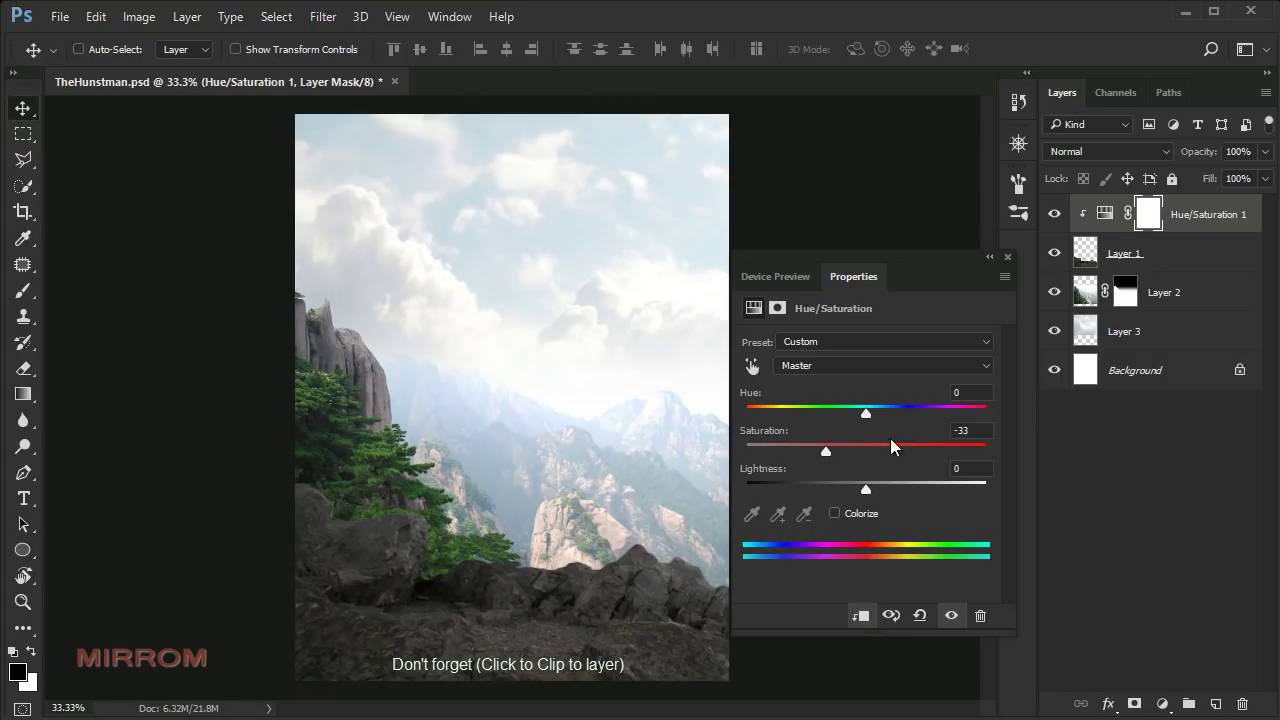
left_click(1009, 258)
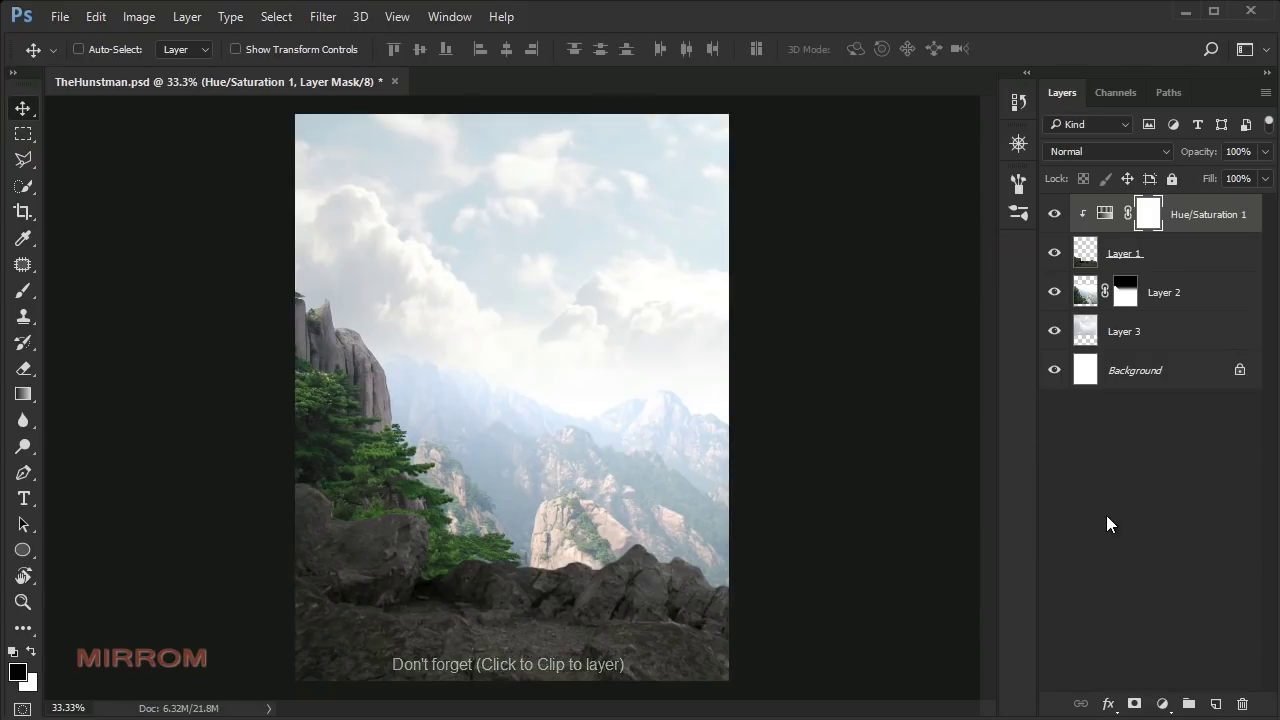
left_click(1161, 702)
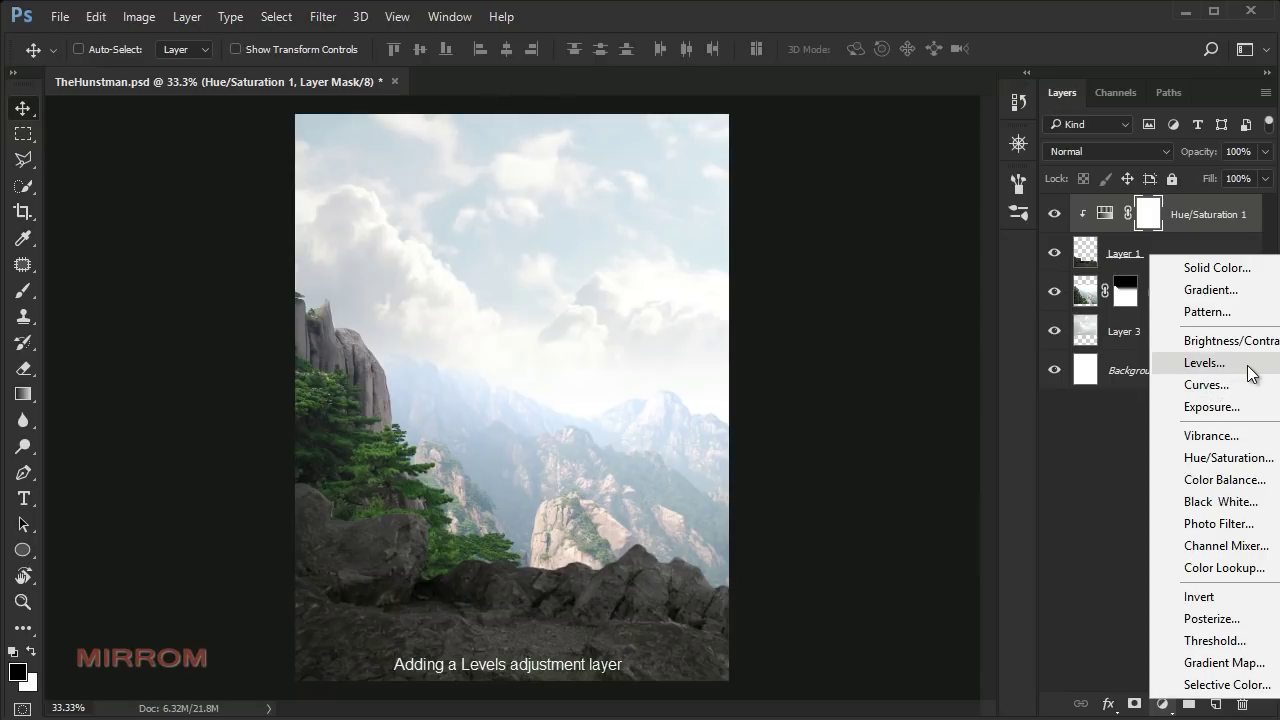
- Add a Levels layer clipped to the Layer 1 rocks with black input 10 and midtones 0.82
left_click(1245, 364)
left_click(862, 614)
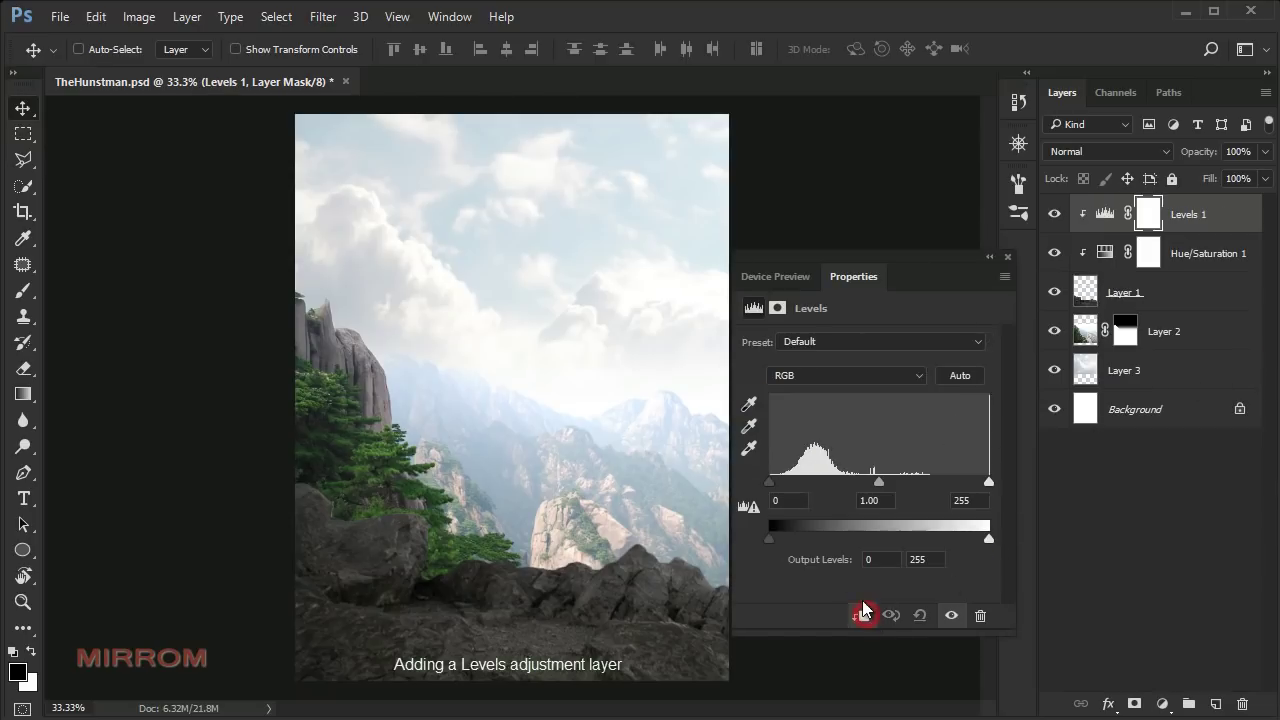
left_click_drag(775, 482, 782, 482)
left_click(798, 497)
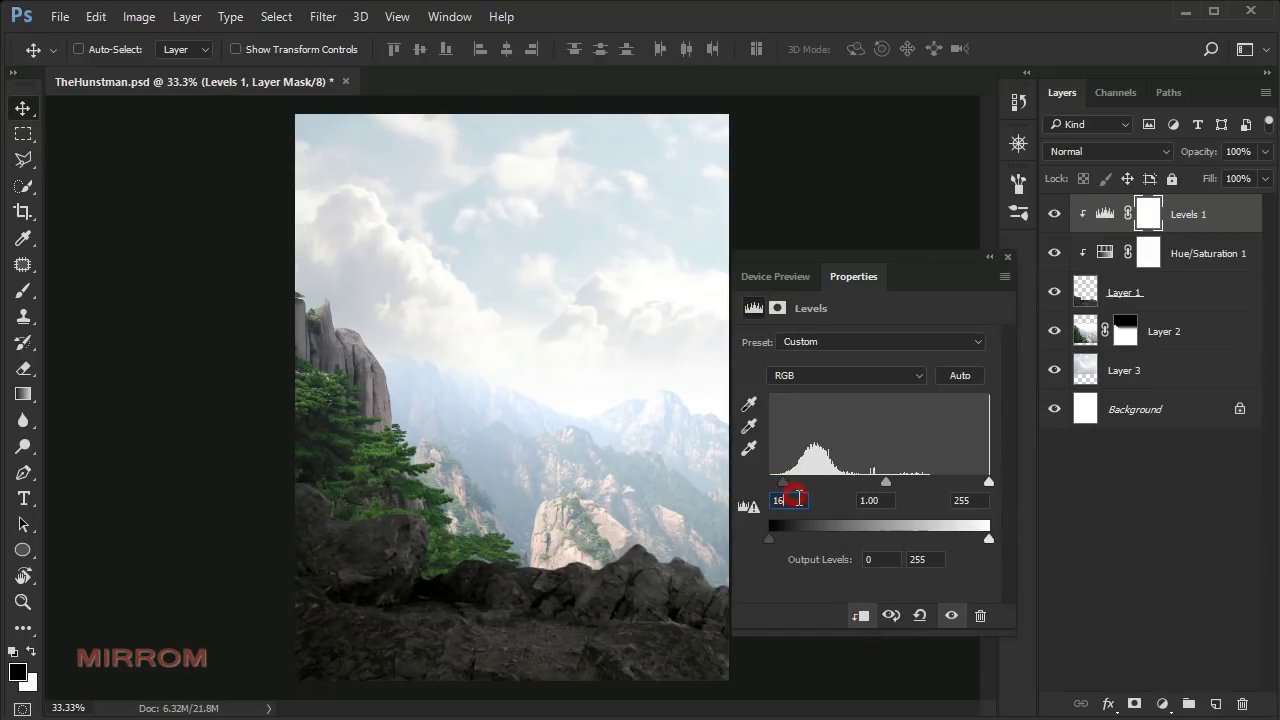
left_click_drag(884, 481, 897, 481)
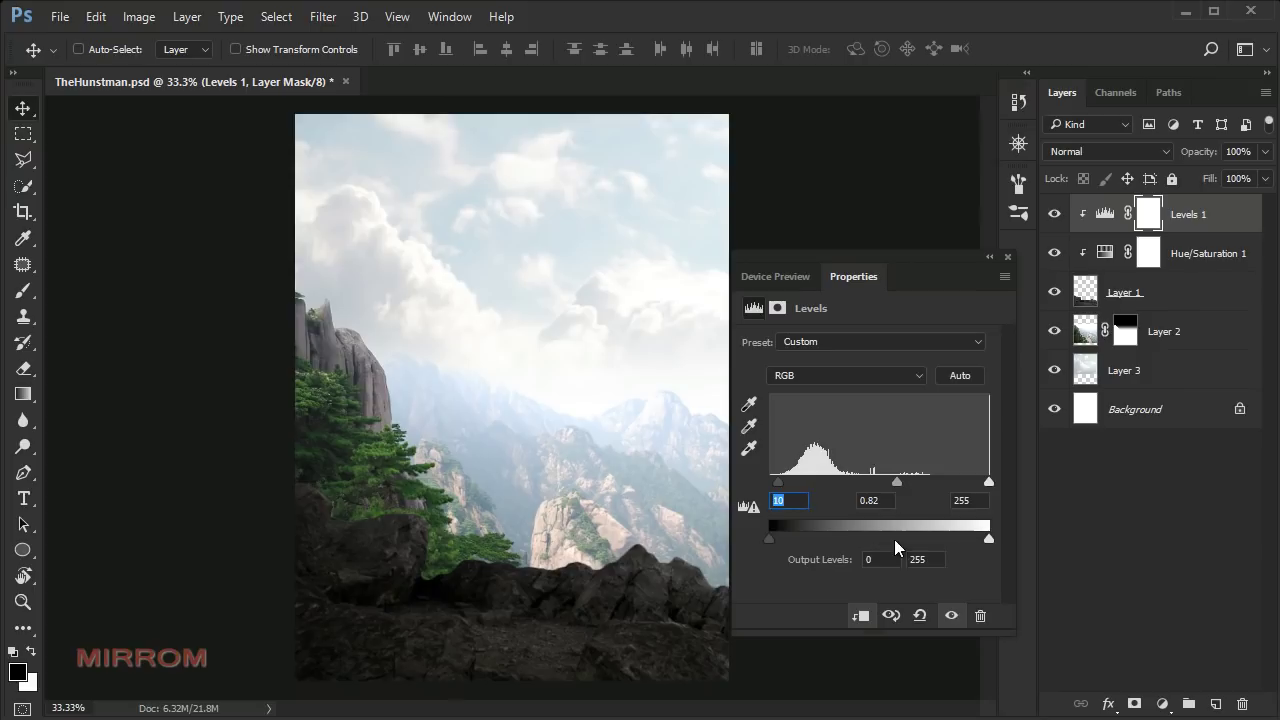
left_click(1008, 257)
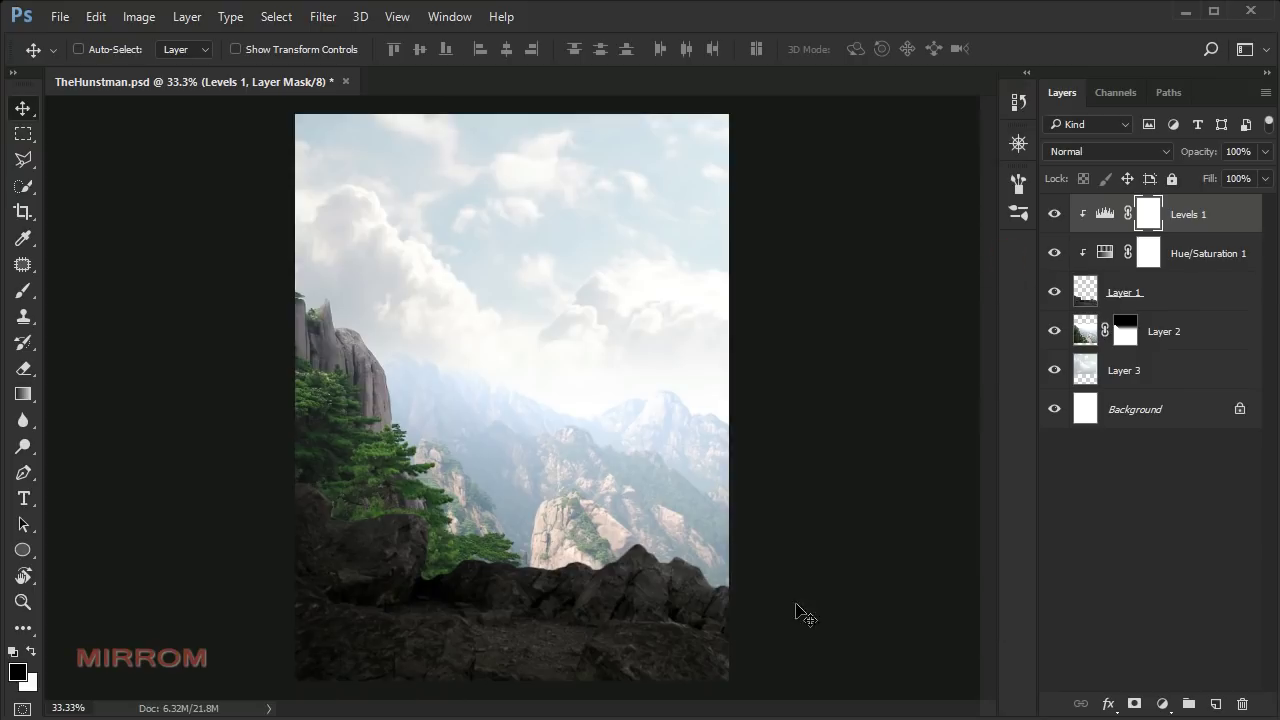
- Paint black into the Levels 1 mask over the middle mountains and central peak
left_click(591, 642, "ctrl")
scroll(620, 600, "down", 2)
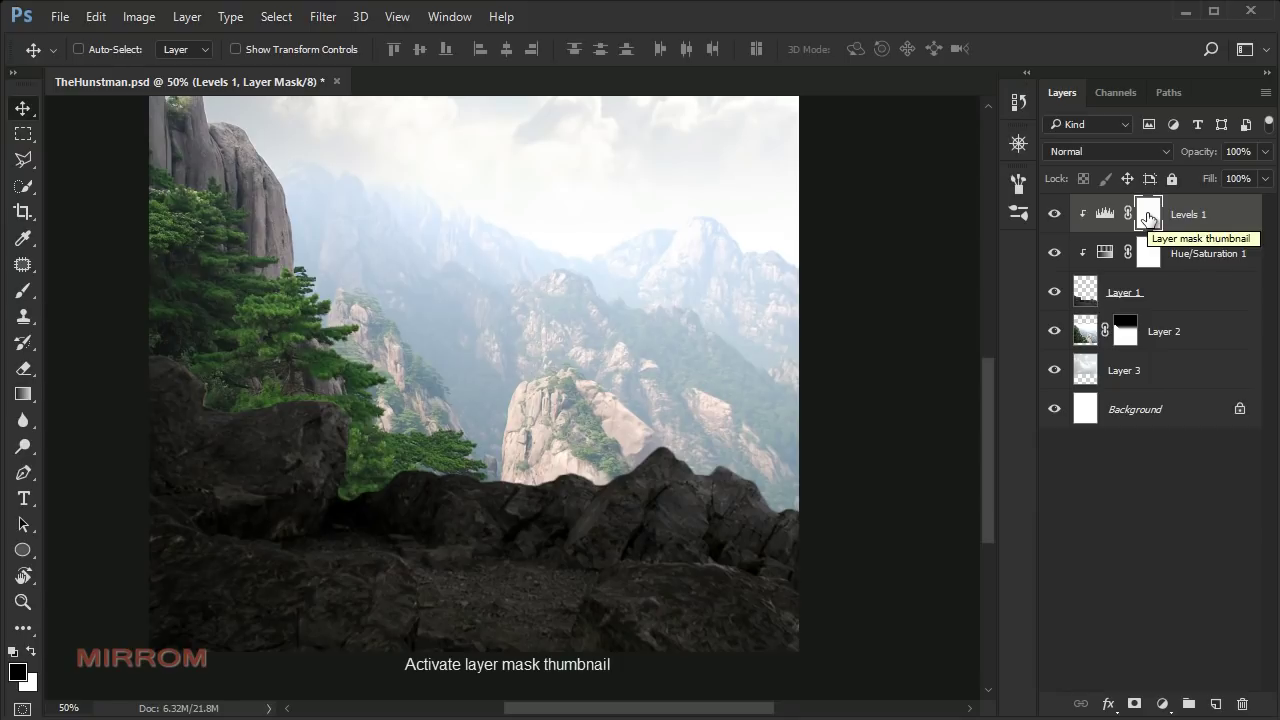
left_click(1147, 215)
key("b")
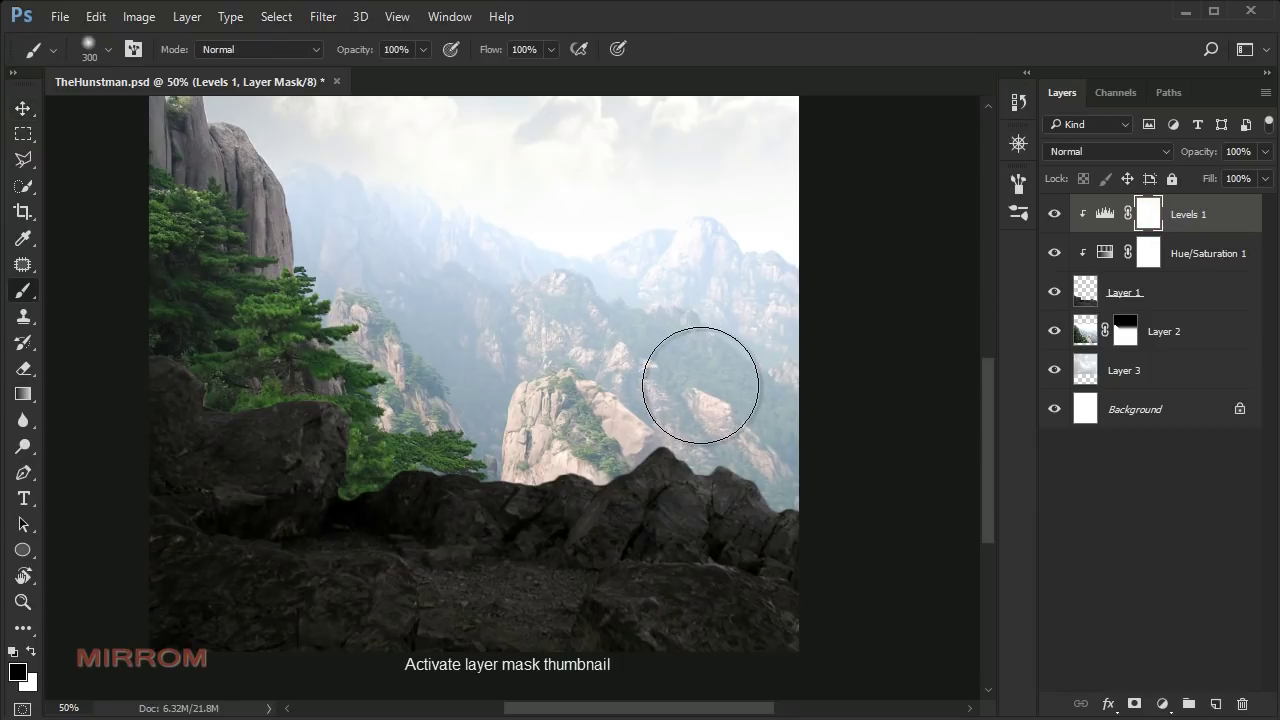
mouse_move(570, 404)
left_mouse_down()
mouse_move(830, 447)
mouse_move(600, 395)
left_mouse_up()
mouse_move(307, 340)
left_mouse_down()
mouse_move(243, 320)
mouse_move(423, 337)
mouse_move(627, 394)
mouse_move(517, 397)
mouse_move(689, 374)
left_mouse_up()
- Zoom out to the whole image, select Layer 2 and toggle its visibility to compare
double_click(1056, 216)
key("v")
key("ctrl+minus")
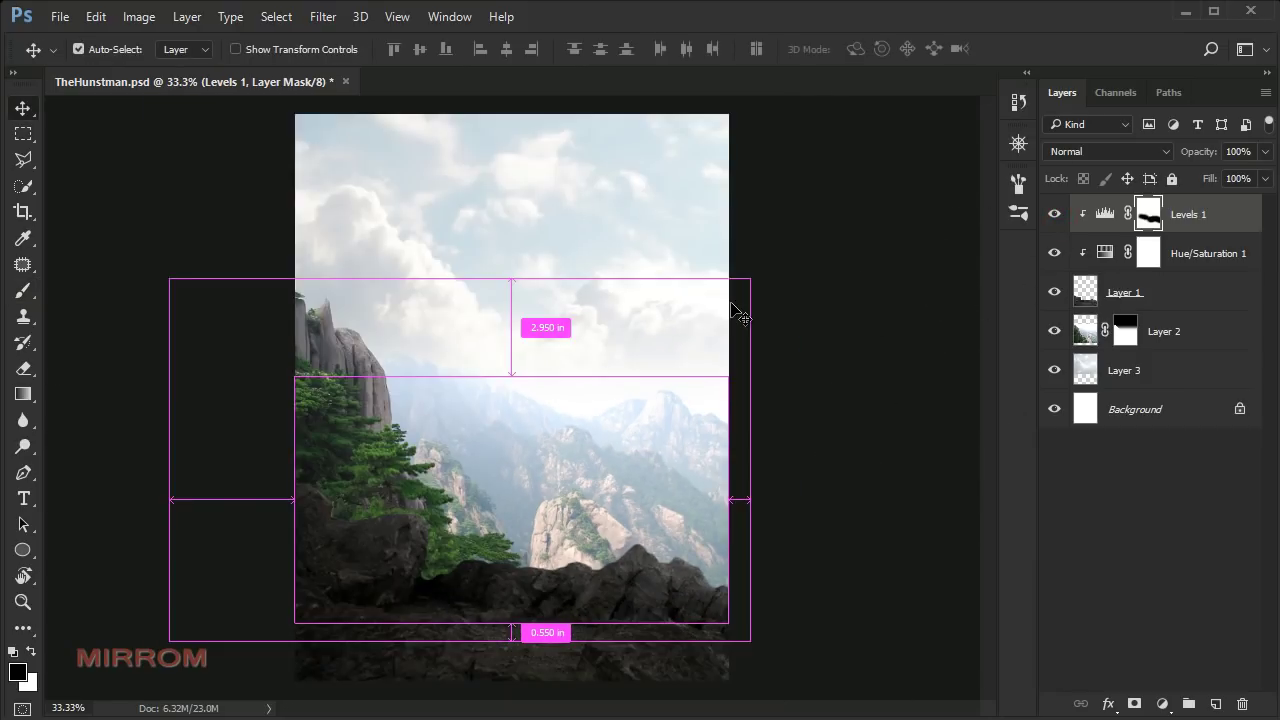
left_click(1177, 343)
double_click(1053, 340)
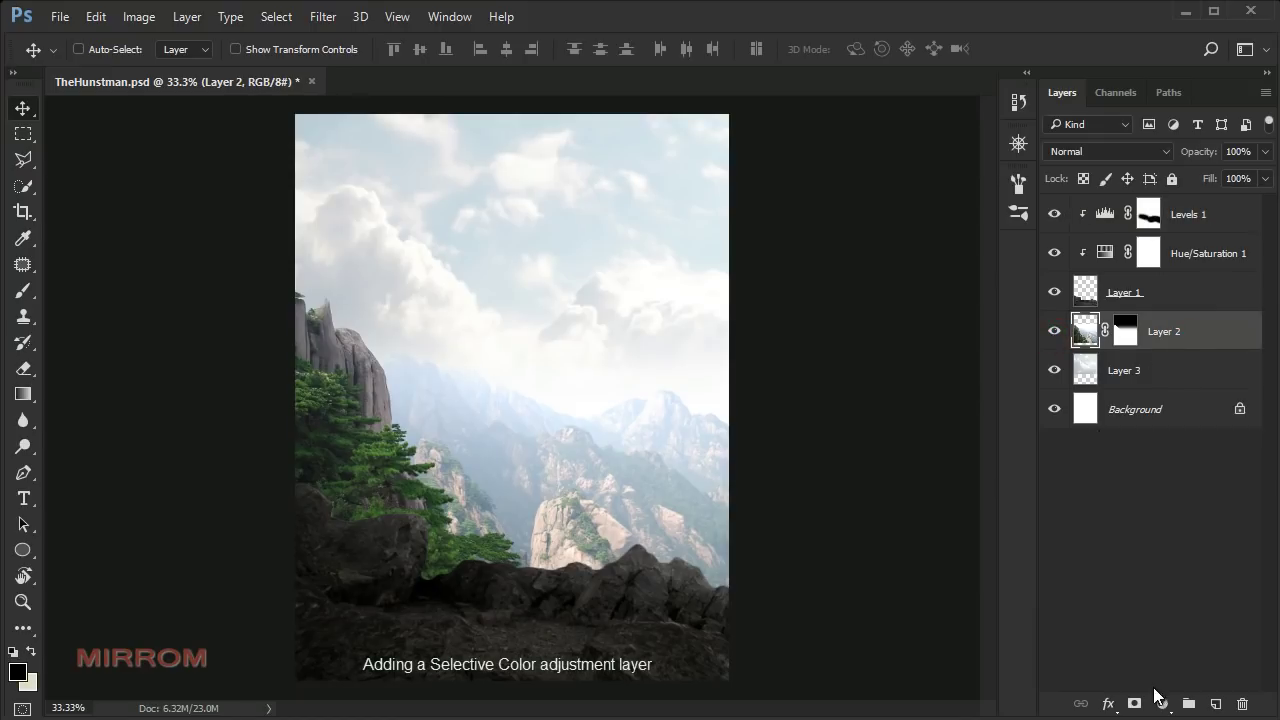
- Add a Selective Color layer clipped to Layer 2, adding black to its Whites
left_click(1162, 704)
left_click(1266, 683)
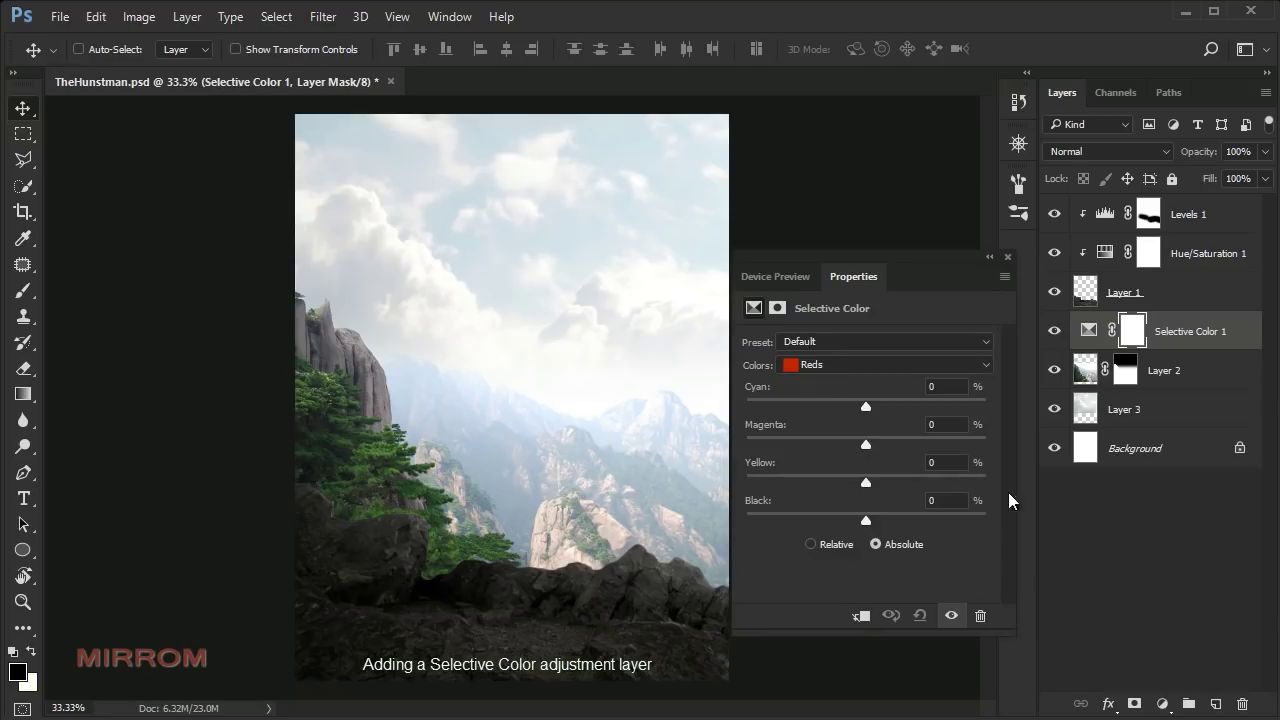
left_click(861, 615)
left_click(986, 366)
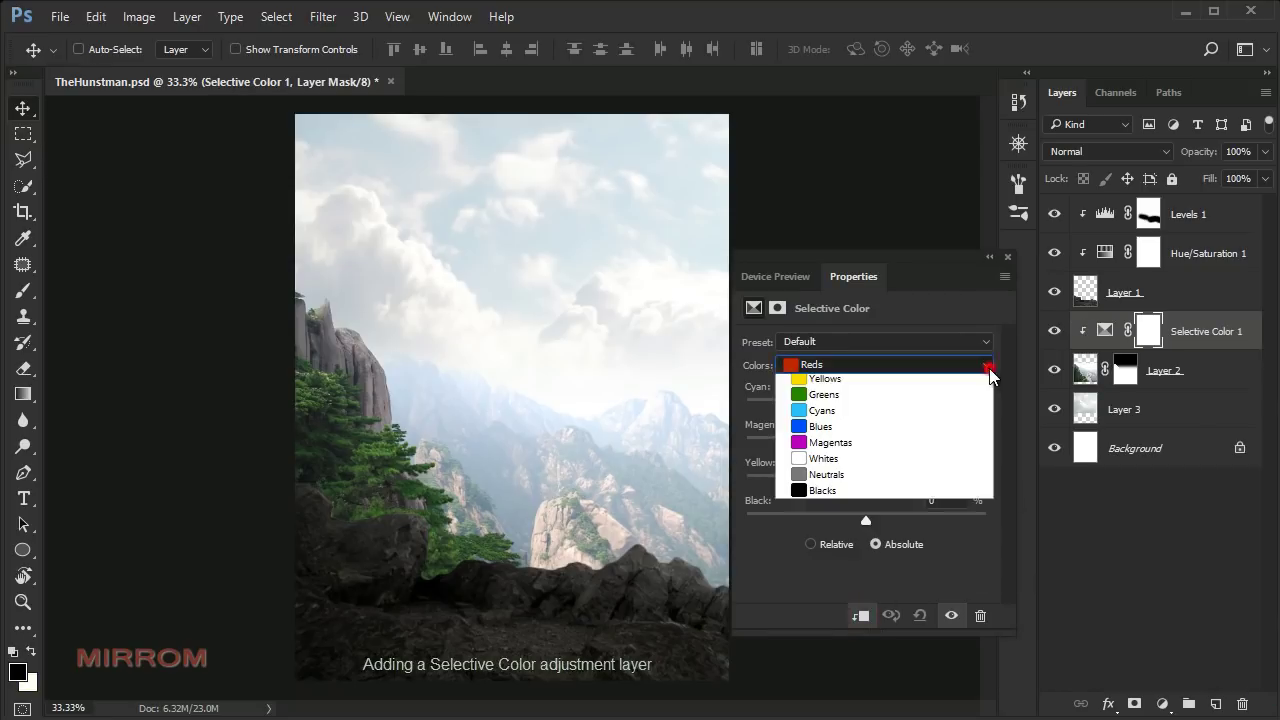
left_click(936, 480)
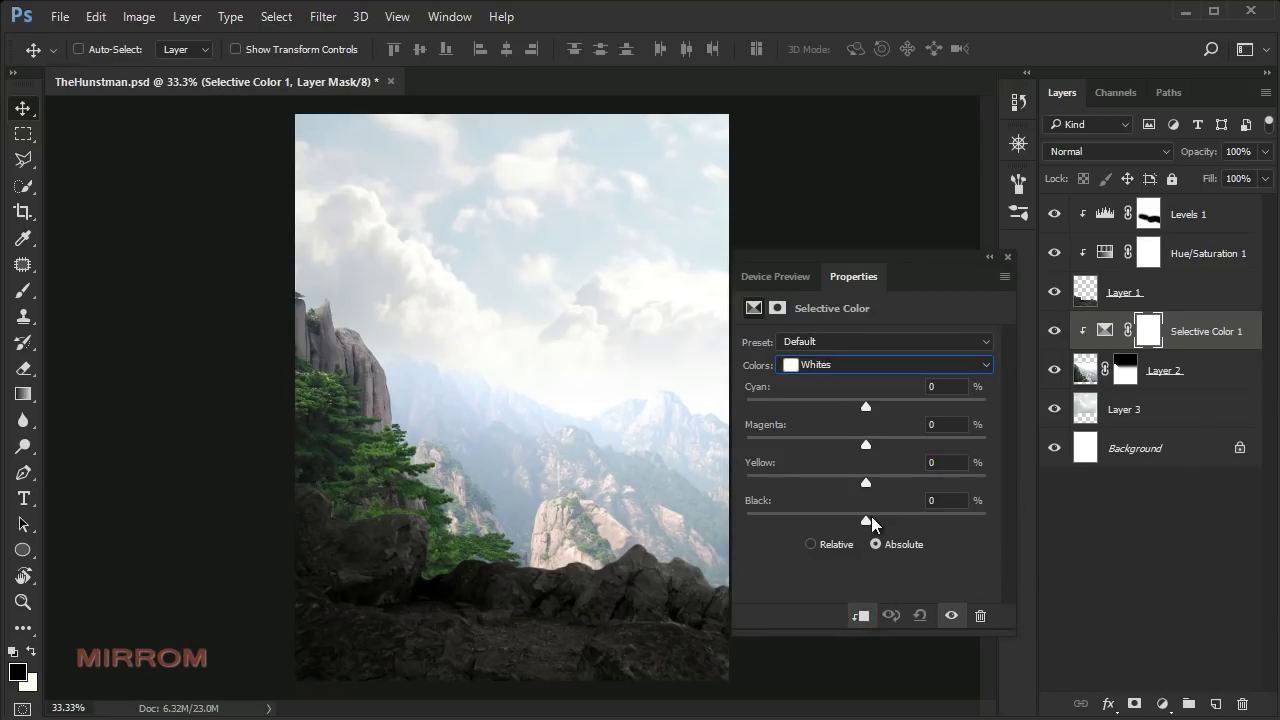
left_click_drag(868, 522, 875, 524)
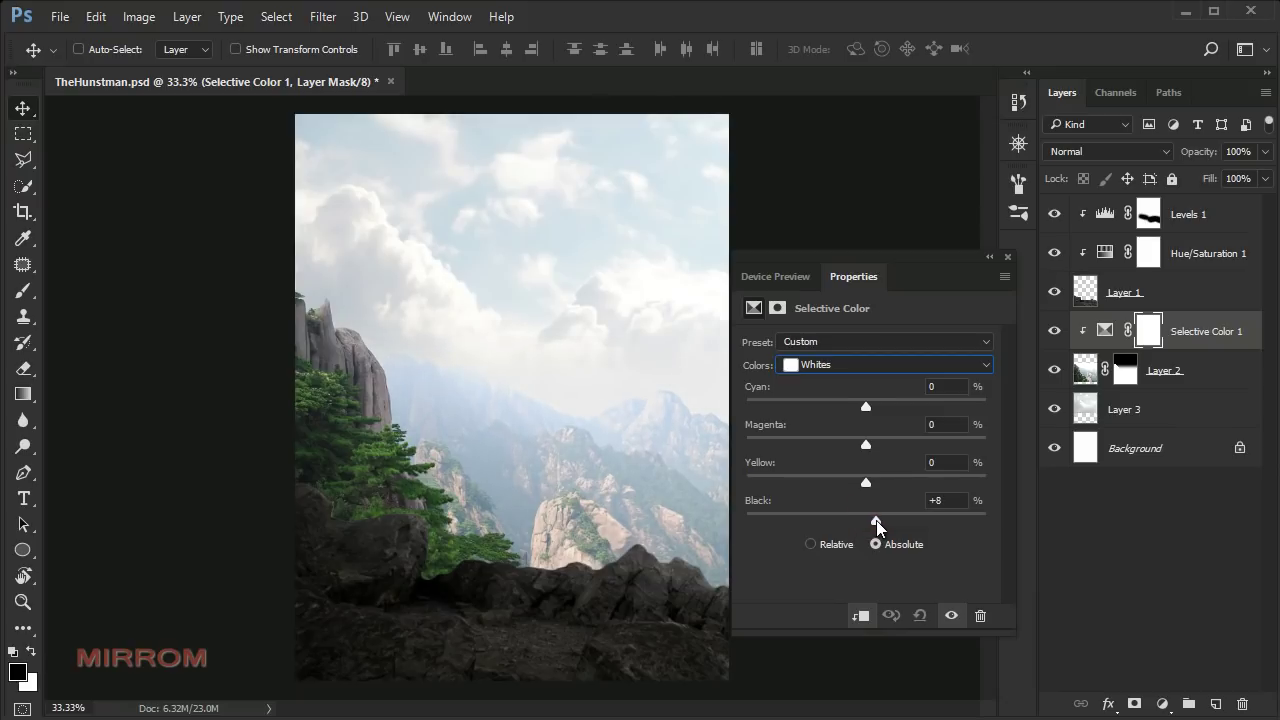
left_click(951, 615)
left_click(1006, 258)
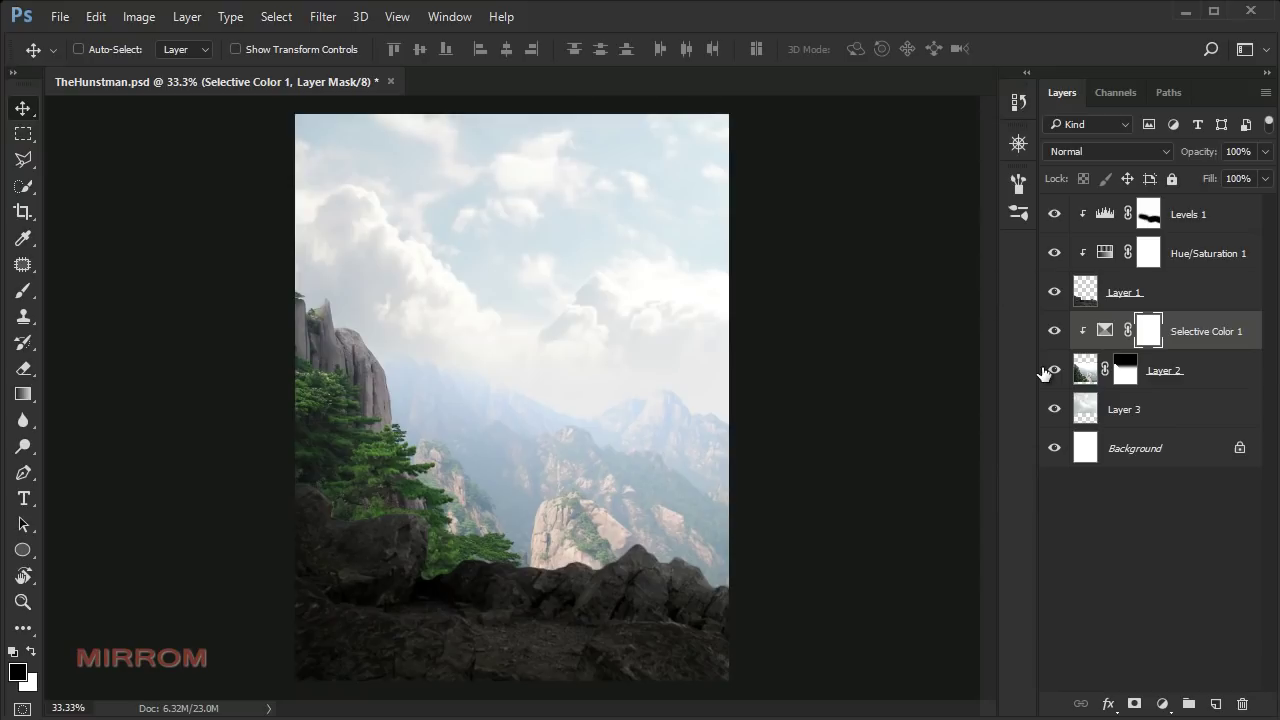
- Add a clipped Hue/Saturation layer to Layer 2: Master -36, Cyans -75, Blues -100
left_click(1160, 703)
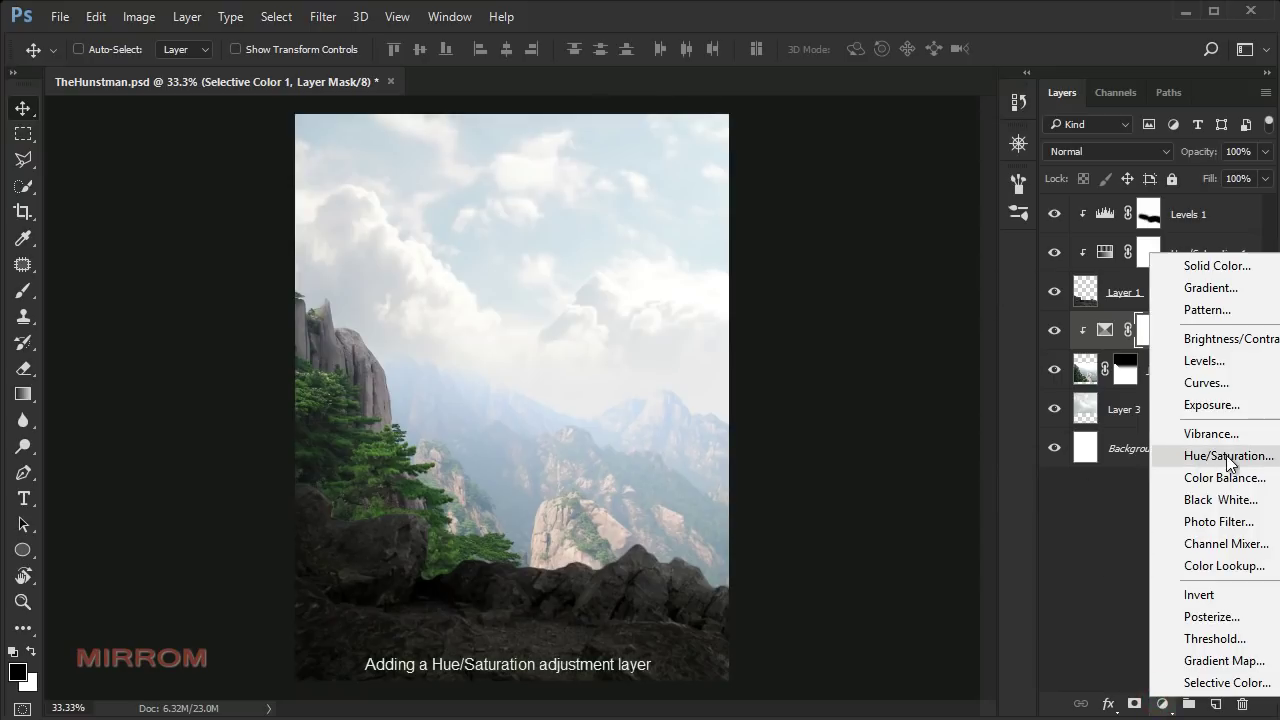
left_click(1268, 462)
left_click(862, 615)
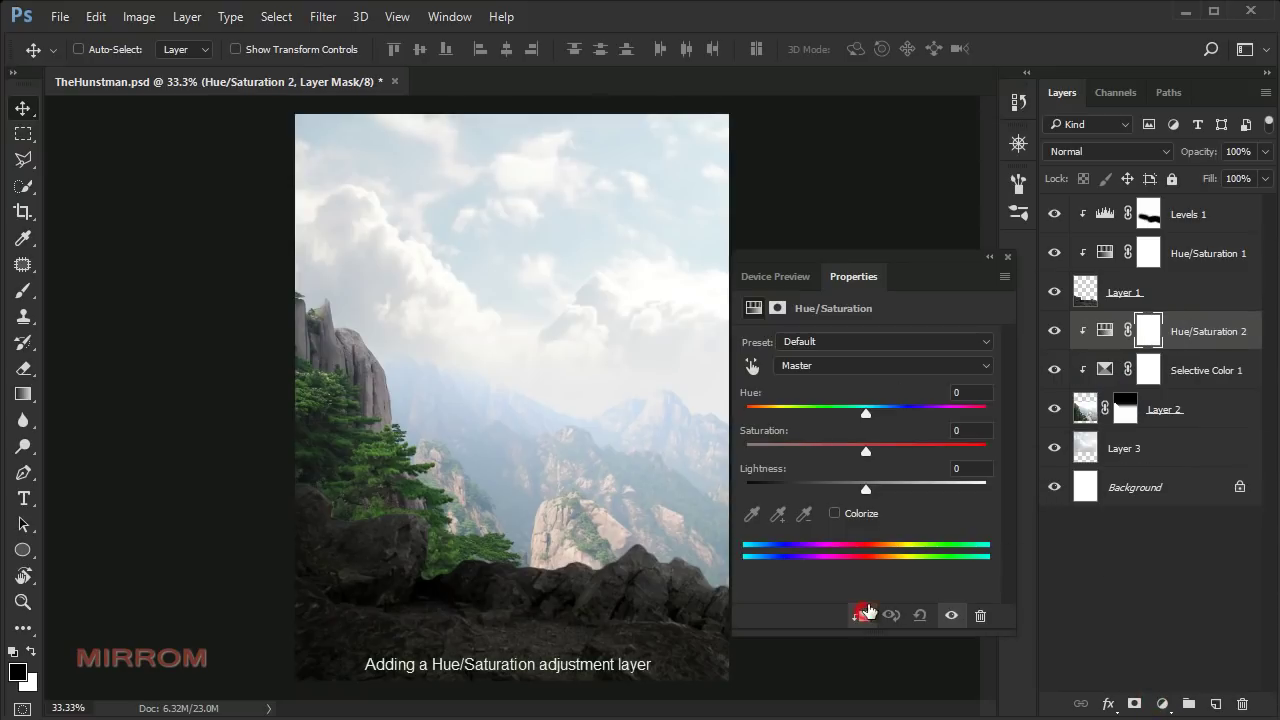
left_click_drag(866, 453, 842, 456)
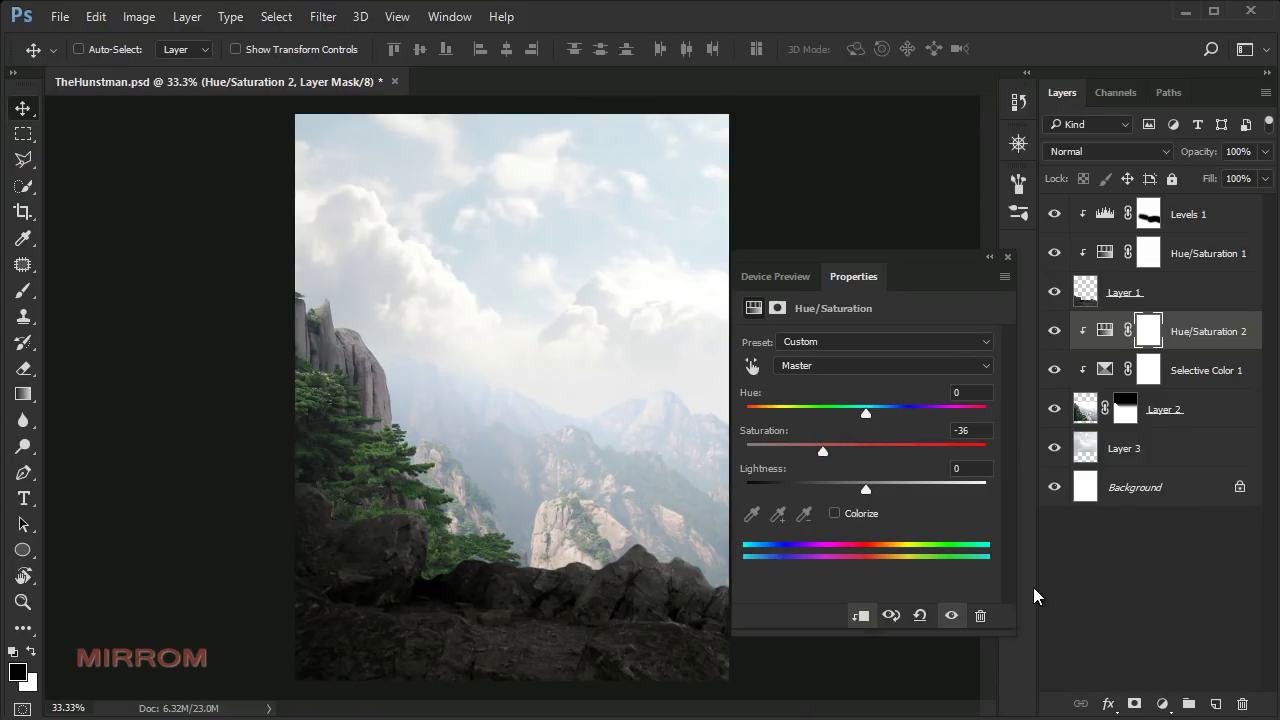
left_click(905, 370)
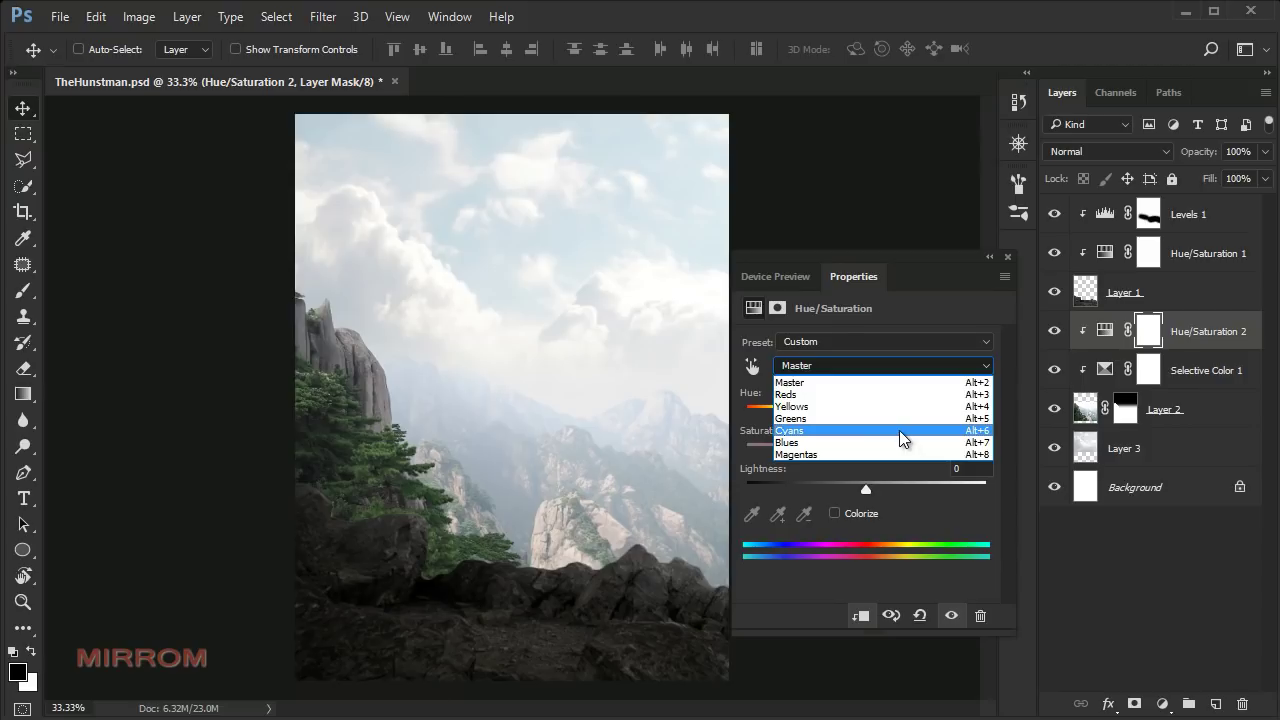
left_click(903, 437)
left_click_drag(866, 450, 827, 450)
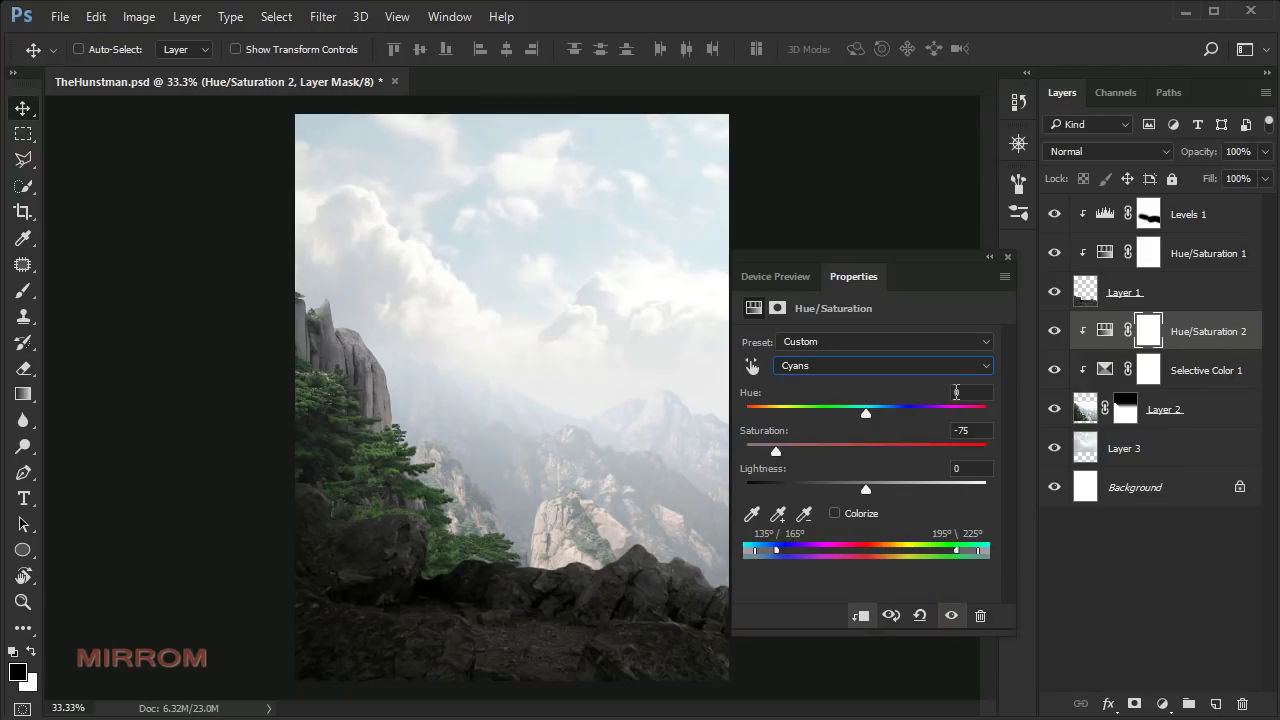
left_click(958, 366)
left_click(890, 443)
left_click_drag(865, 452, 740, 452)
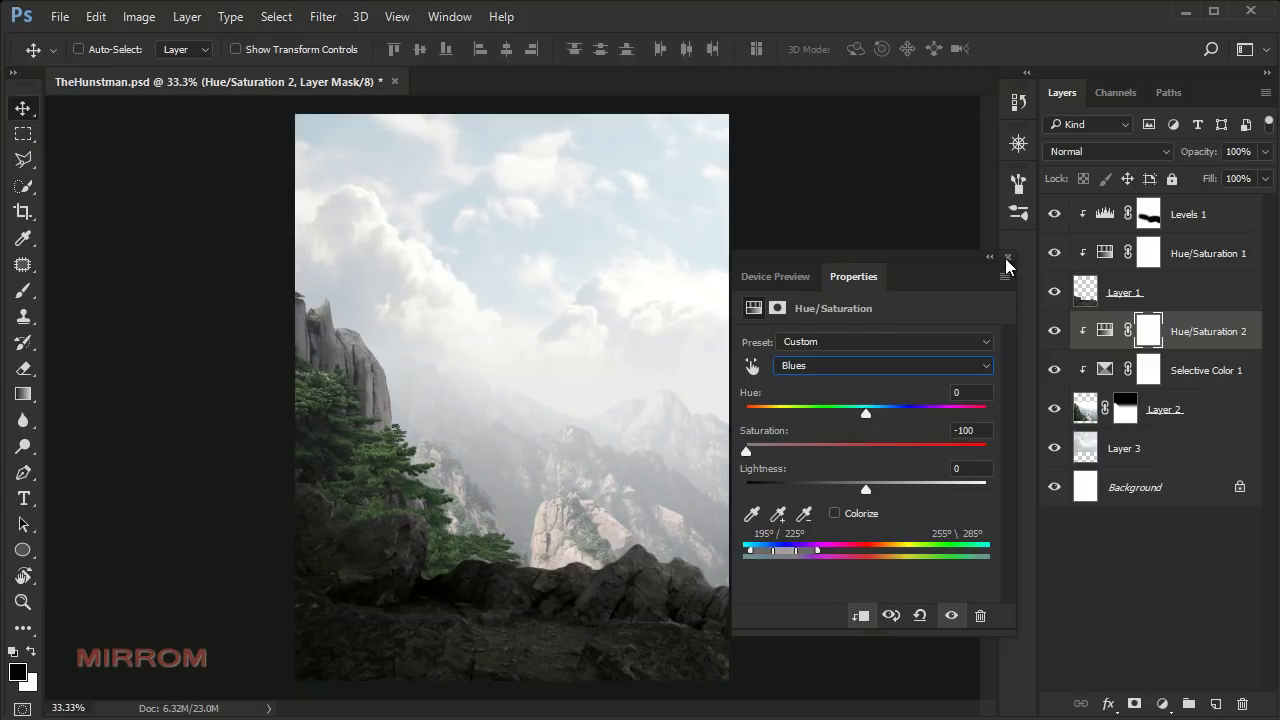
left_click(1007, 258)
- Add a clipped Levels layer to Layer 2 with input 19/0.89 and output black 10
left_click(1163, 703)
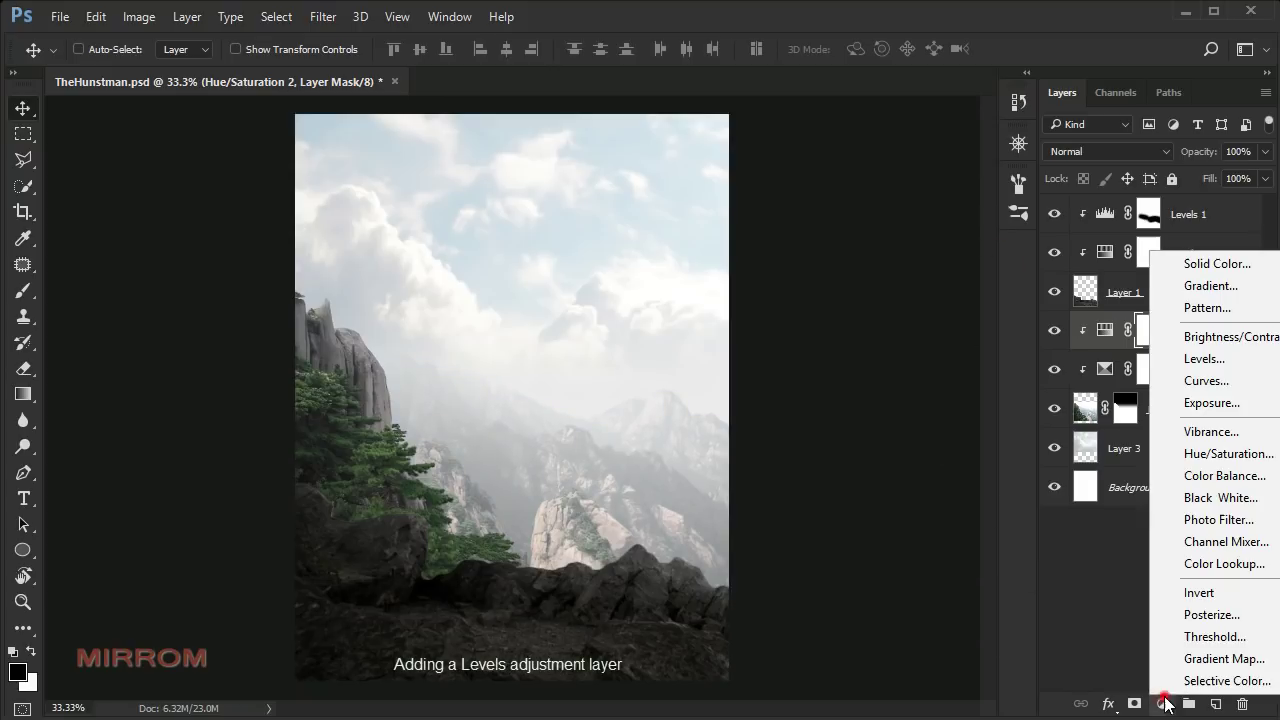
left_click(1227, 360)
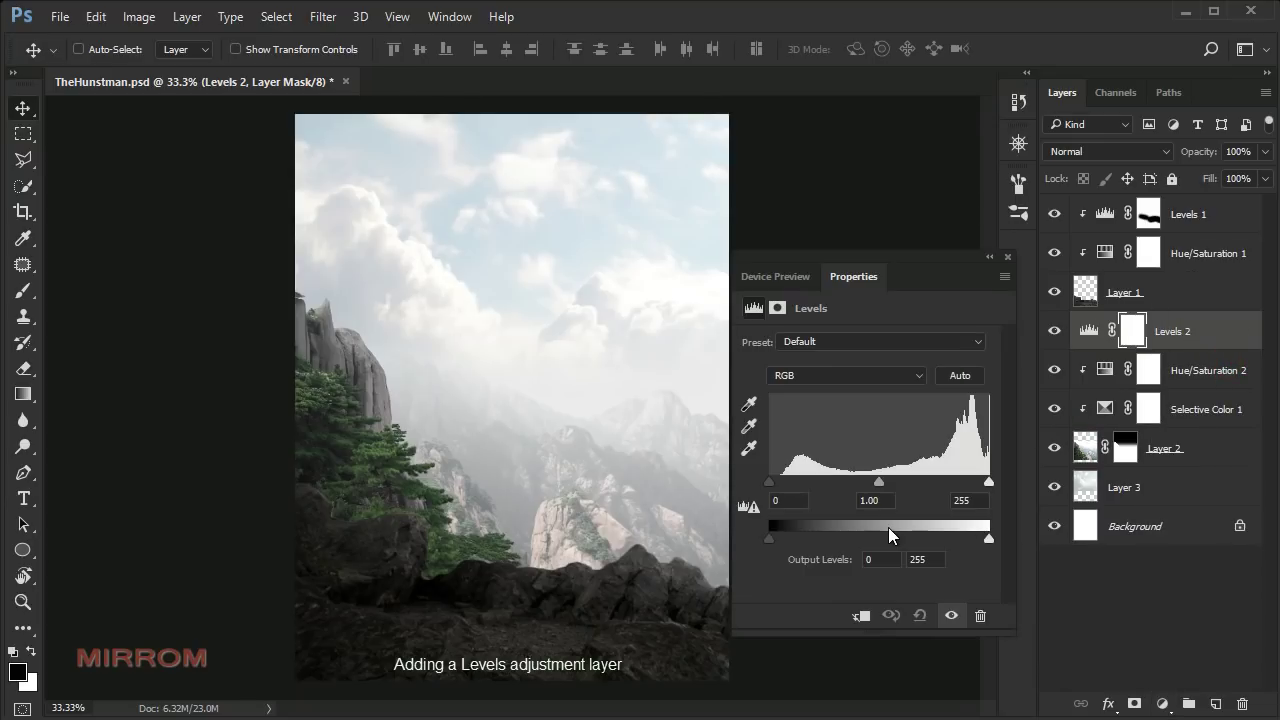
left_click(860, 616)
left_click_drag(769, 482, 772, 484)
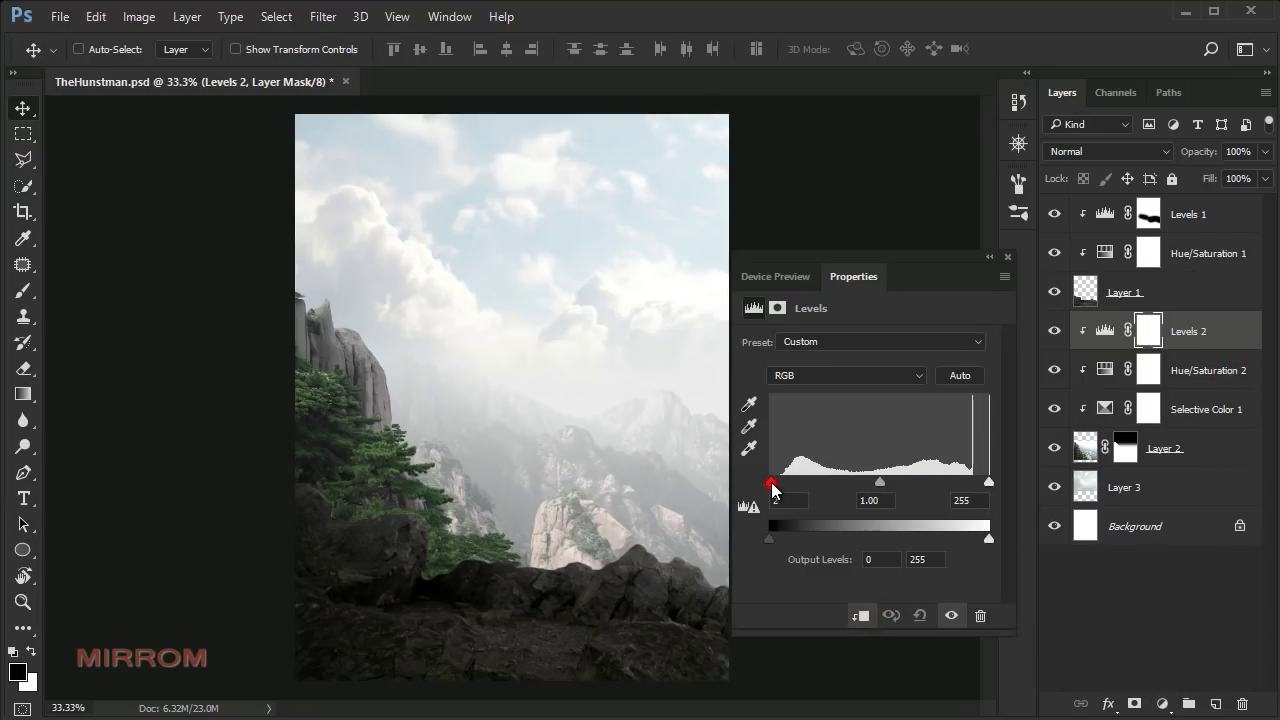
left_click_drag(889, 483, 897, 484)
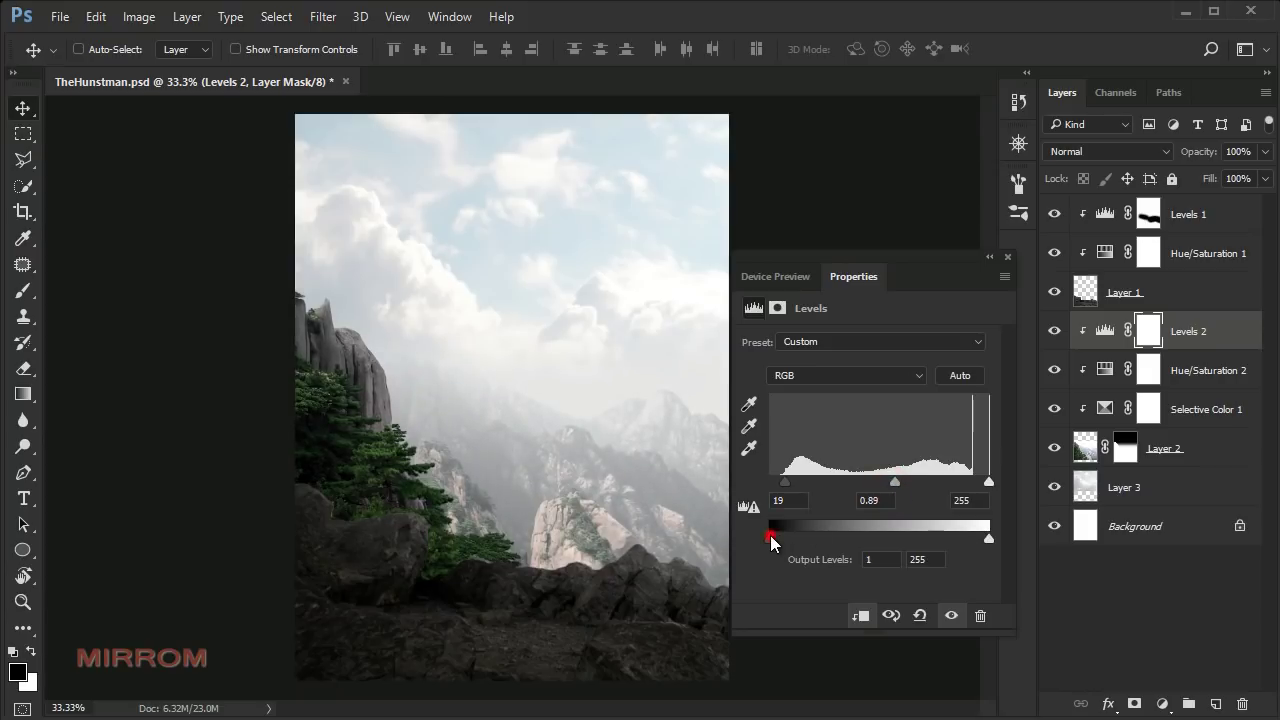
left_click_drag(776, 537, 779, 537)
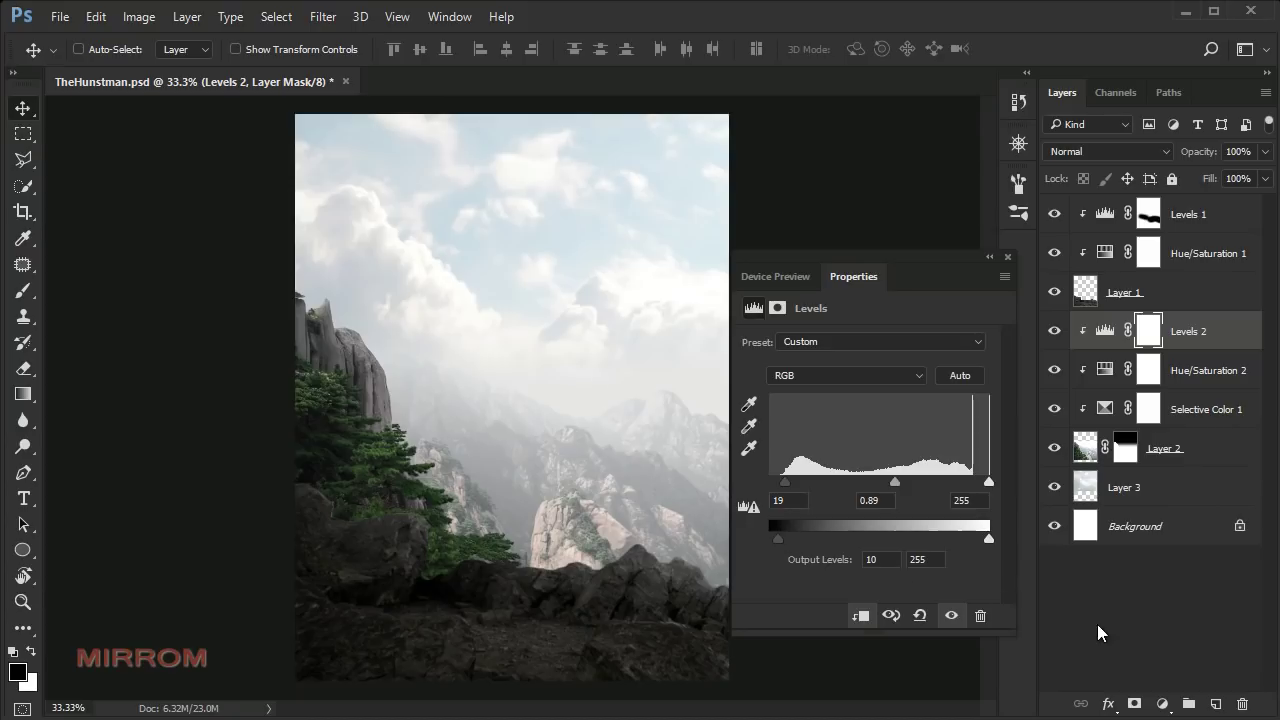
left_click(1008, 259)
- Select the Layer 3 sky and add a clipped Hue/Saturation layer at Saturation -48
left_click(1168, 487)
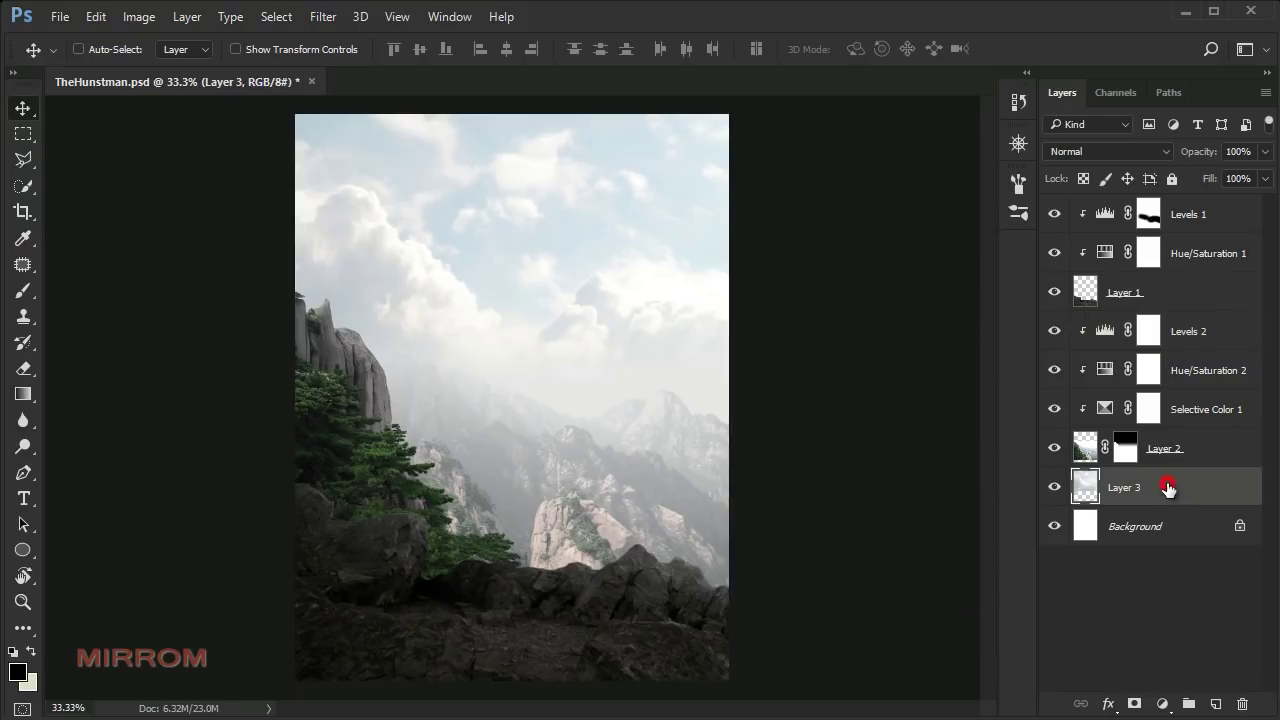
left_click(1162, 704)
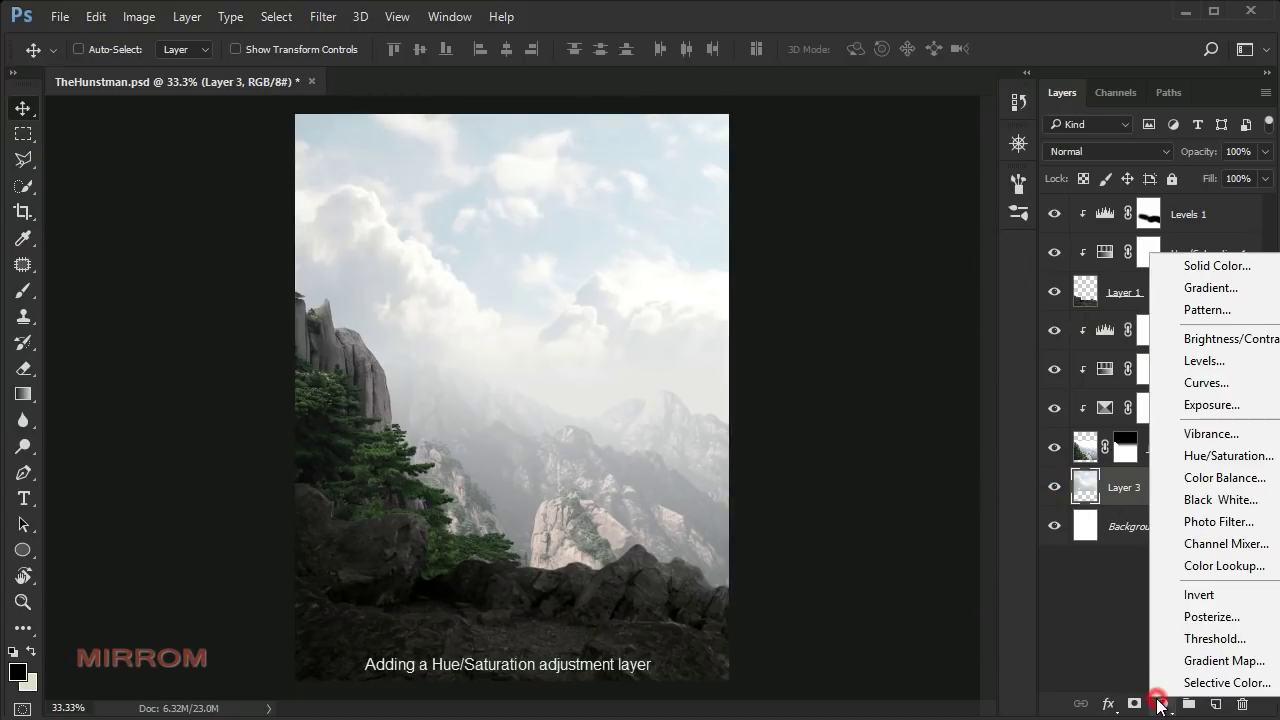
left_click(1206, 457)
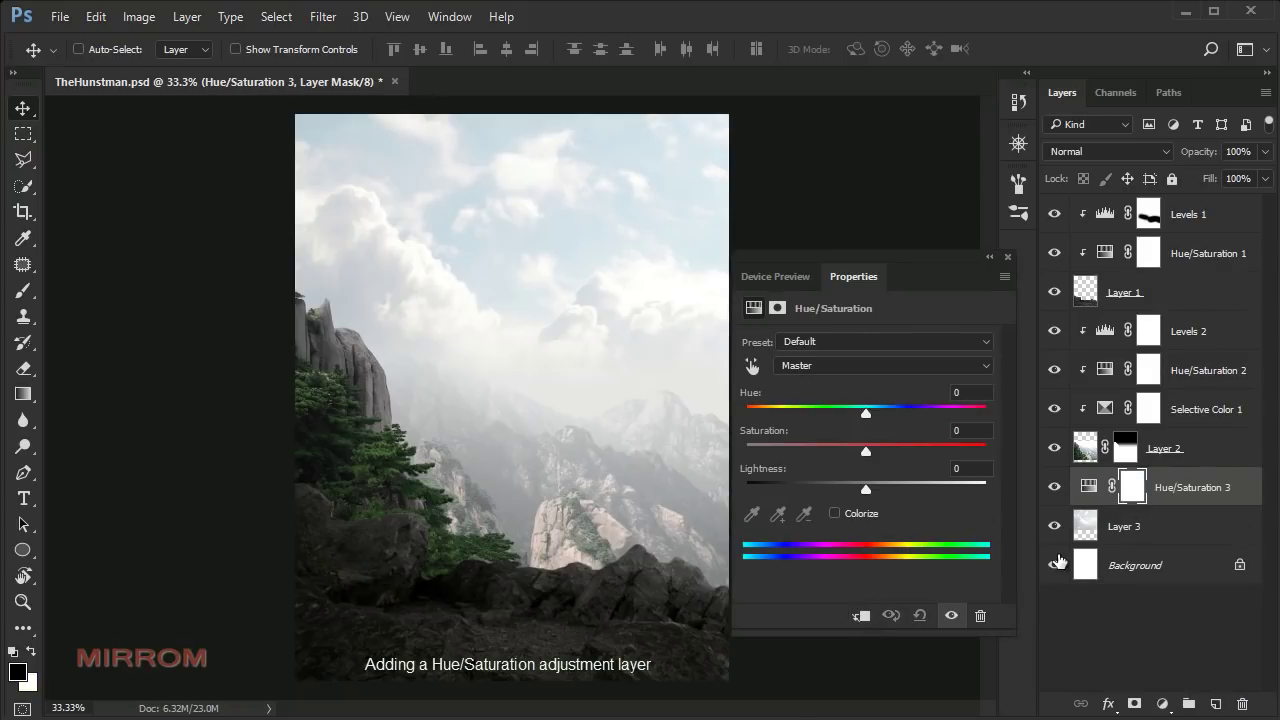
left_click(860, 615)
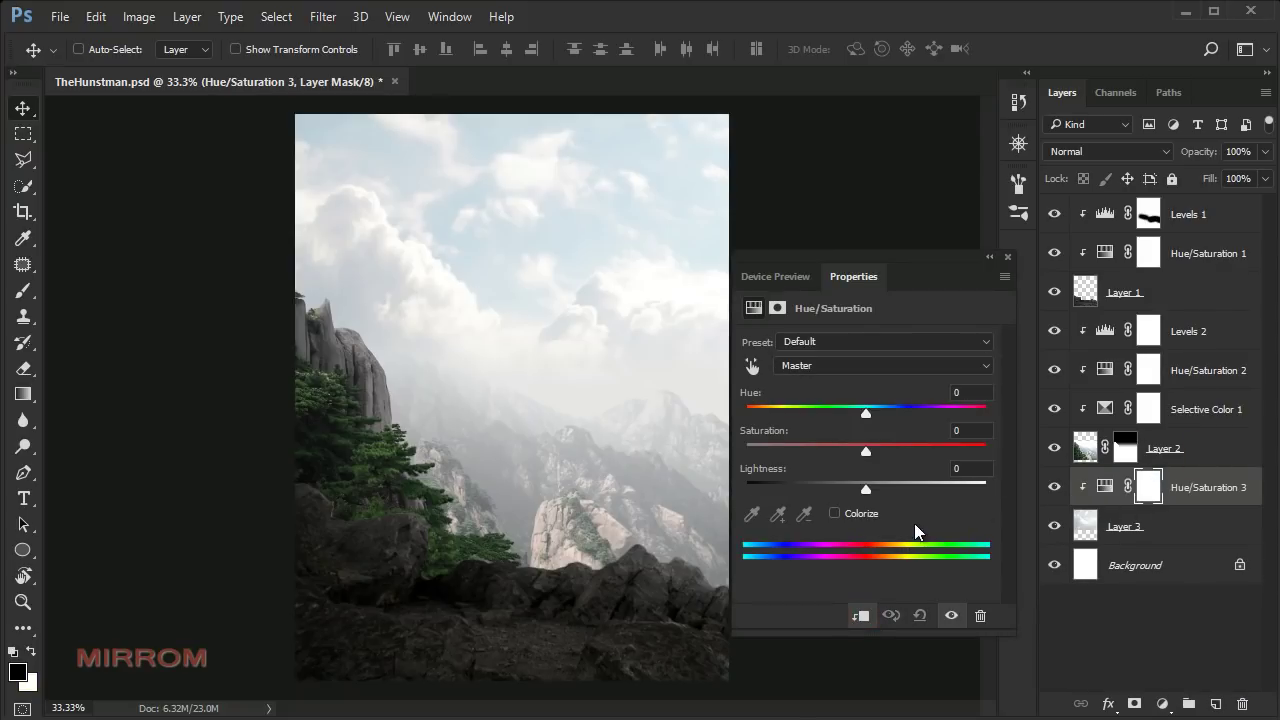
left_click_drag(867, 457, 810, 449)
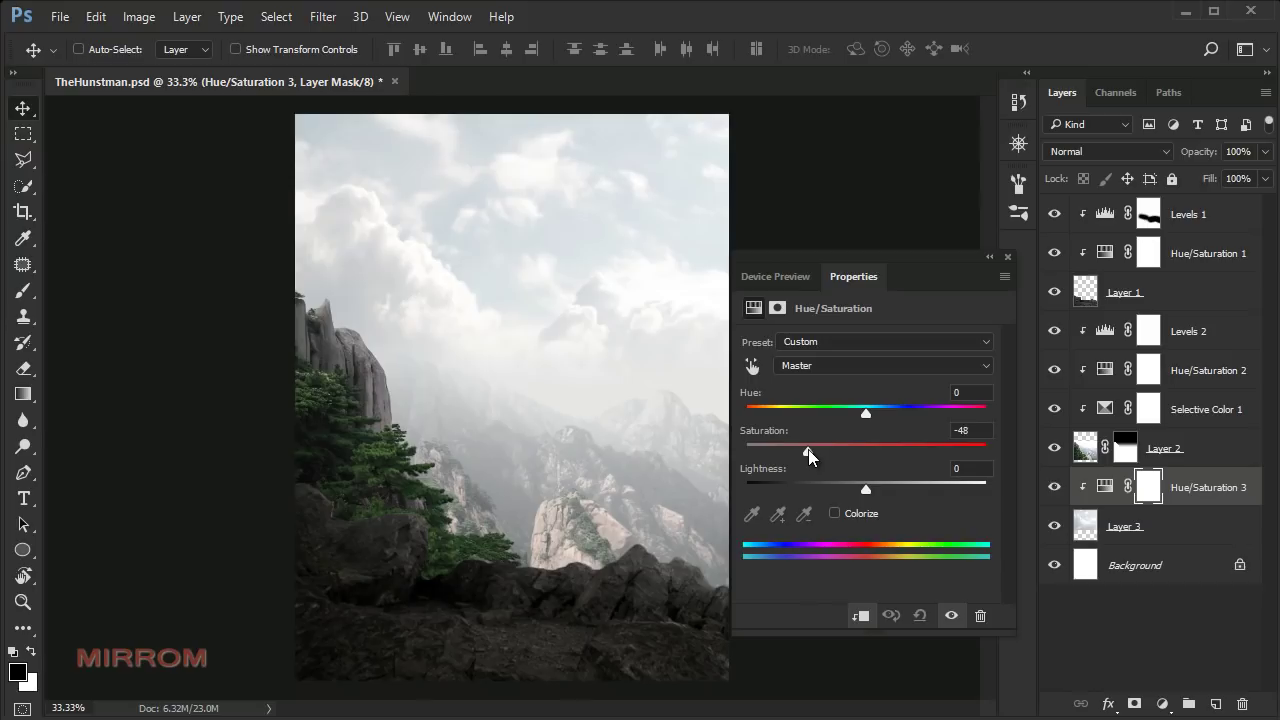
left_click(1007, 261)
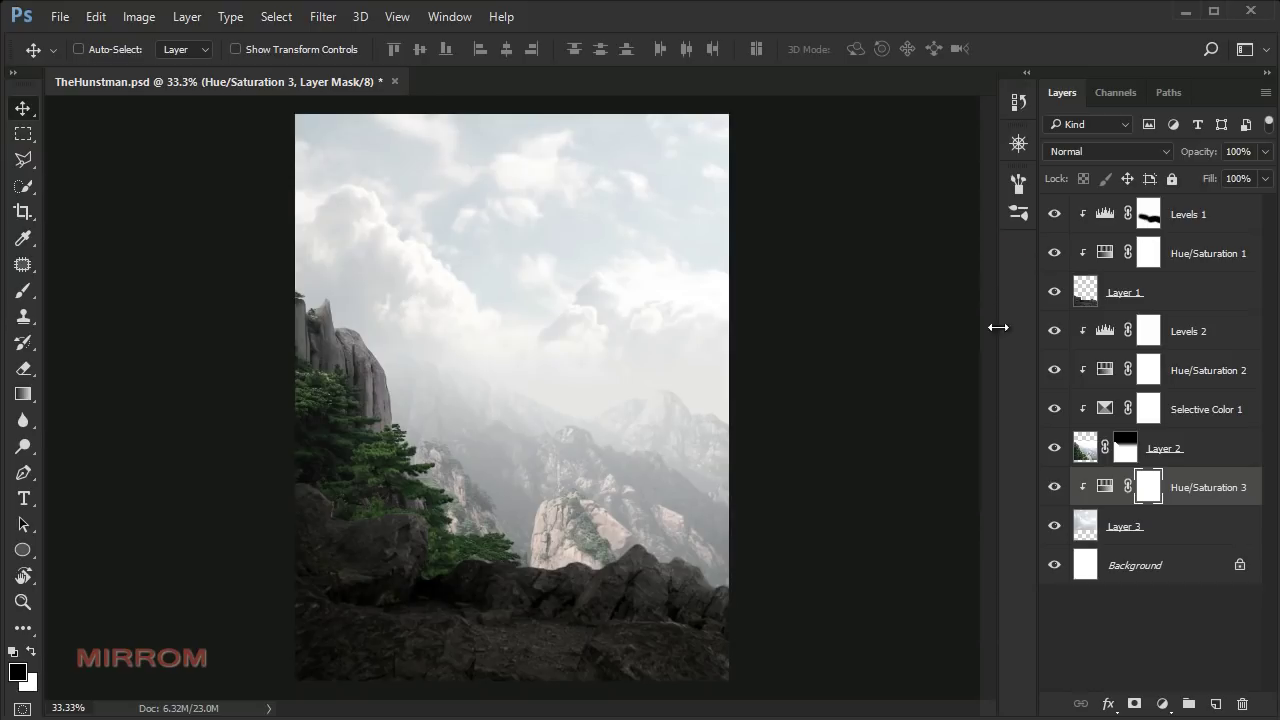
- Add a clipped Levels layer to the sky: input black 100, midtones 0.54, output black 28
left_click(1162, 704)
left_click(1226, 370)
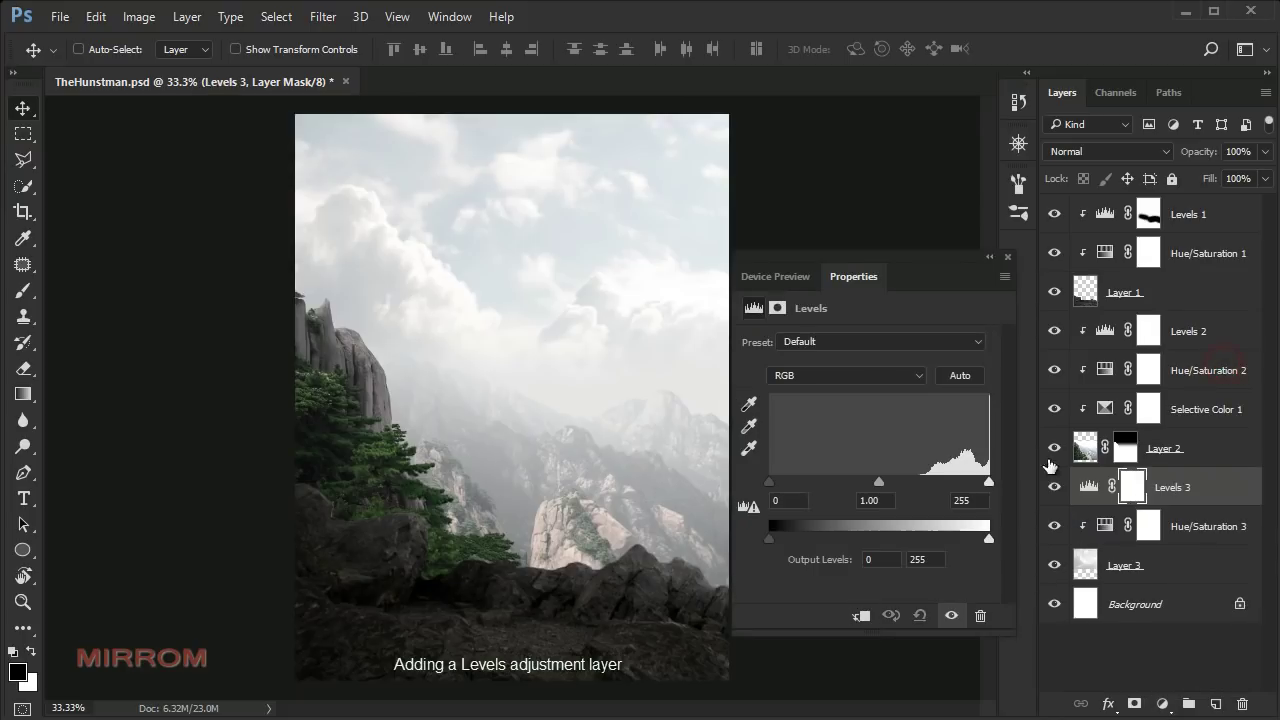
left_click(861, 616)
left_click_drag(777, 491, 862, 497)
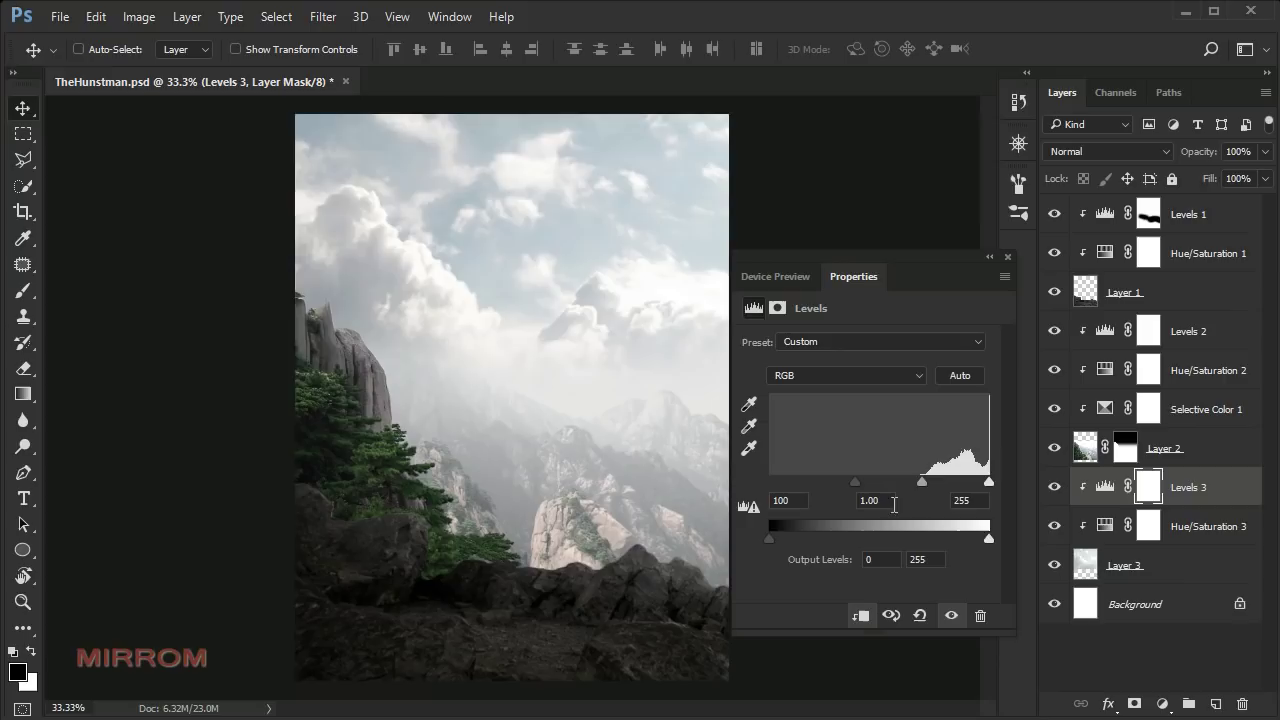
left_click_drag(927, 489, 948, 490)
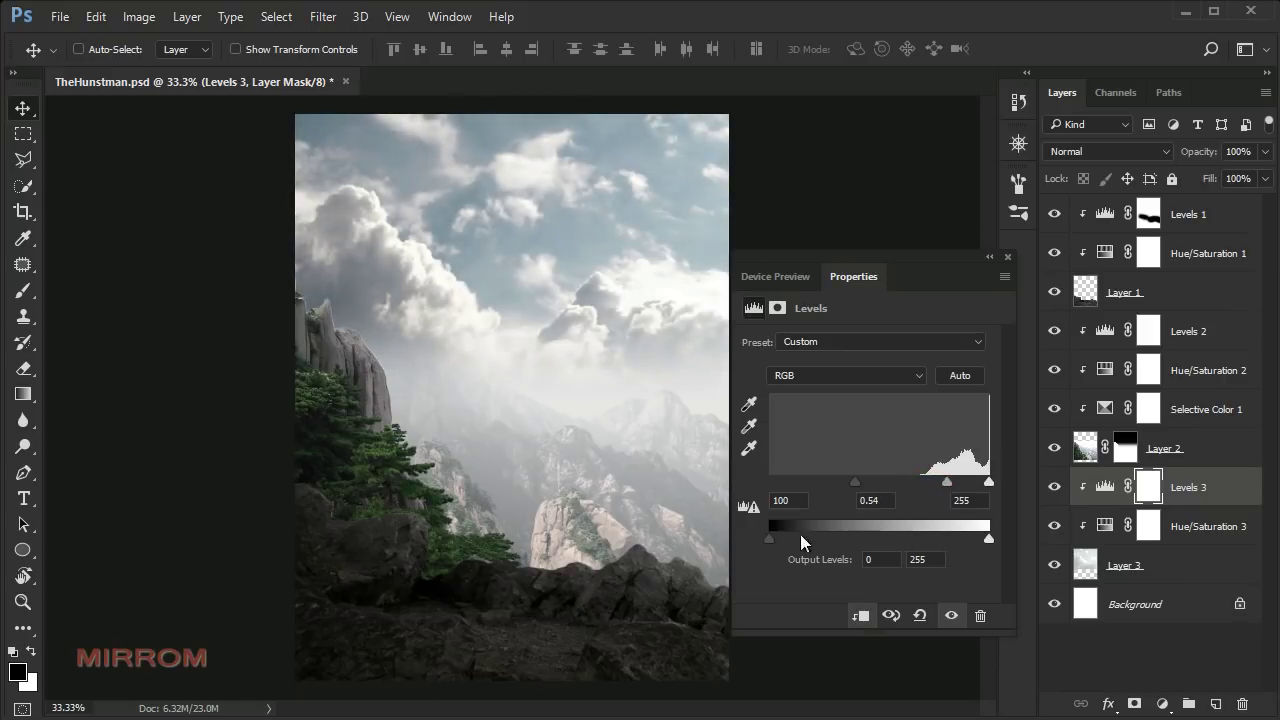
left_click_drag(776, 540, 793, 542)
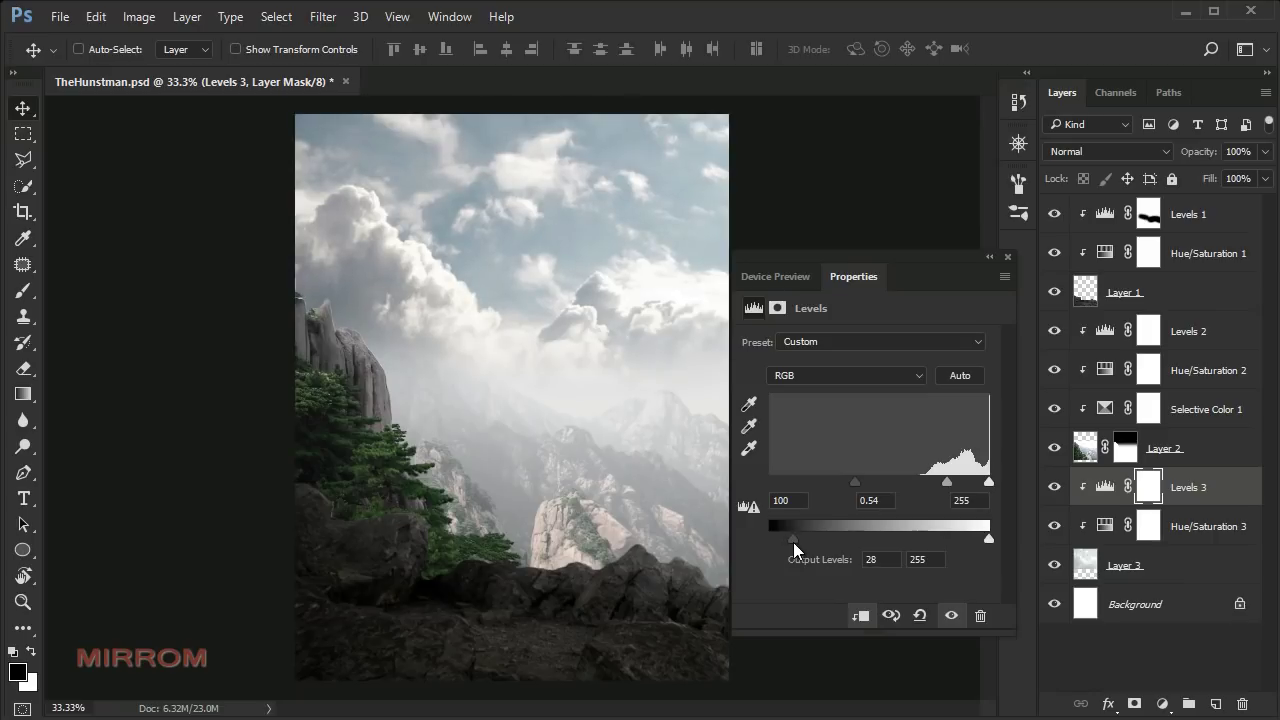
left_click(1008, 258)
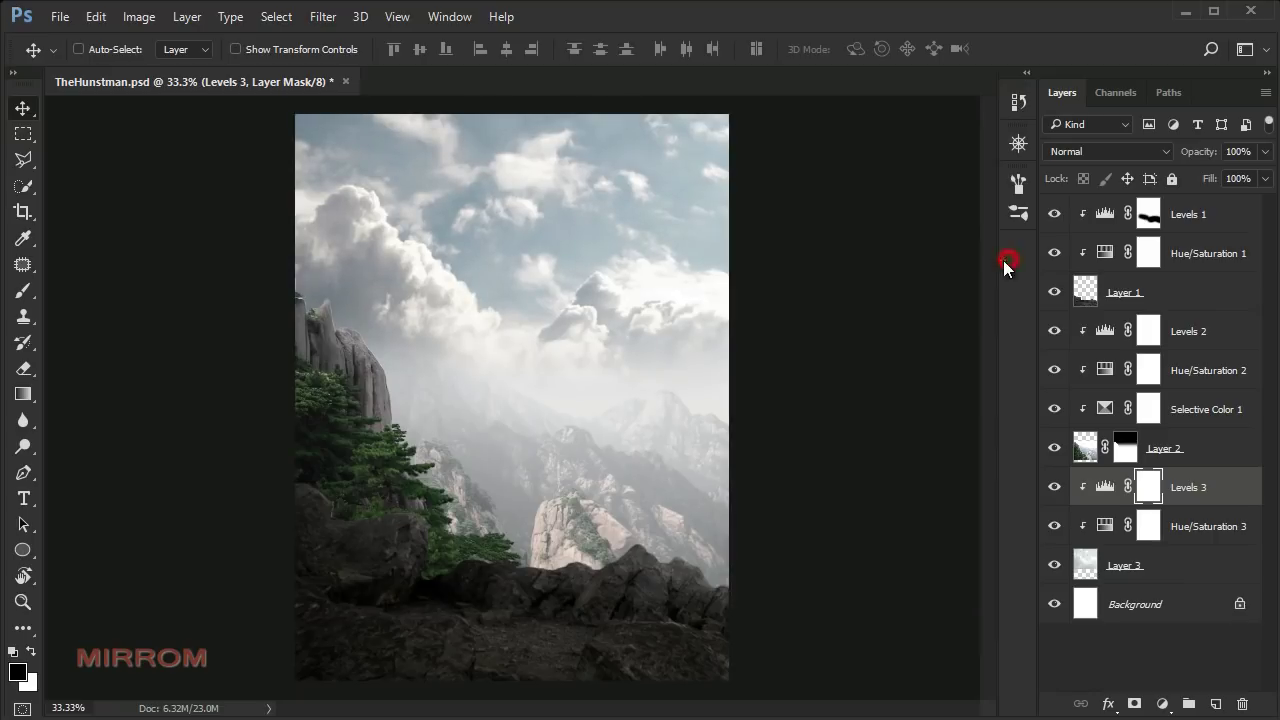
- Add a grey-brown Solid Color fill #6d665c above Levels 2
left_click(1185, 449)
left_click(1054, 448)
left_click(1200, 333)
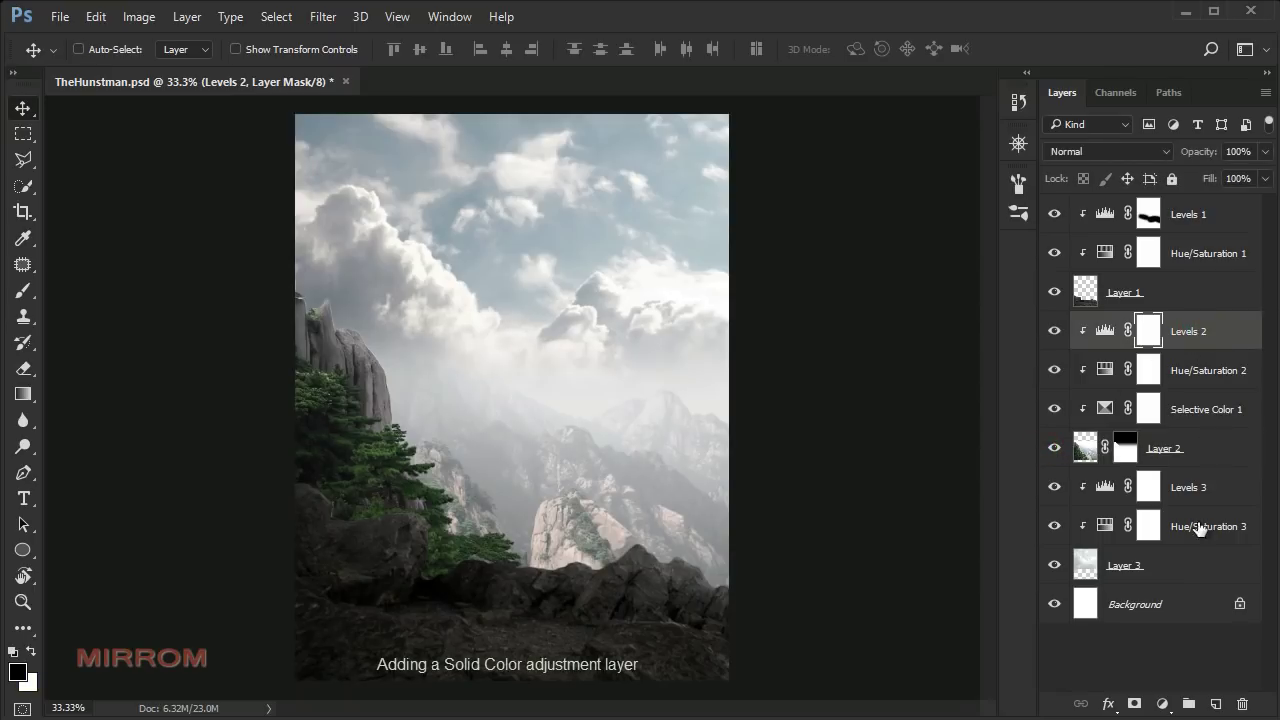
left_click(1162, 704)
left_click(1210, 278)
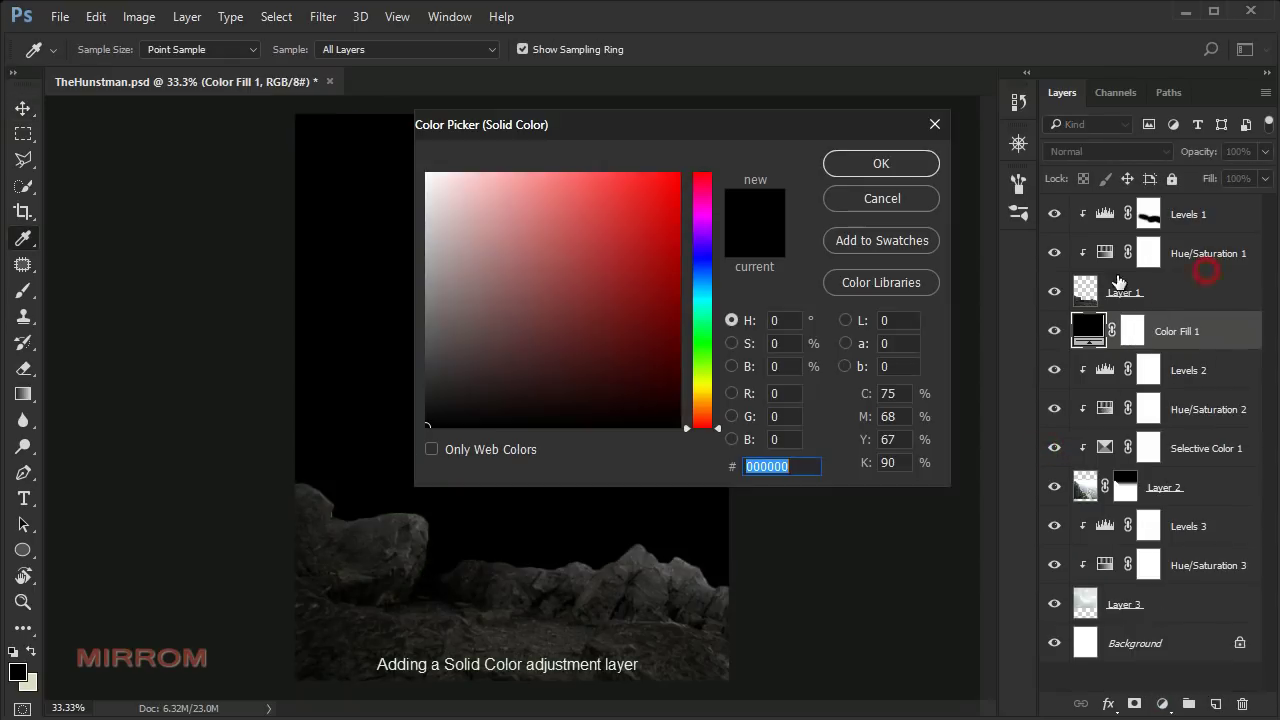
left_click_drag(809, 124, 1036, 269)
left_click(944, 556)
left_click_drag(944, 555, 954, 551)
left_click_drag(689, 437, 690, 463)
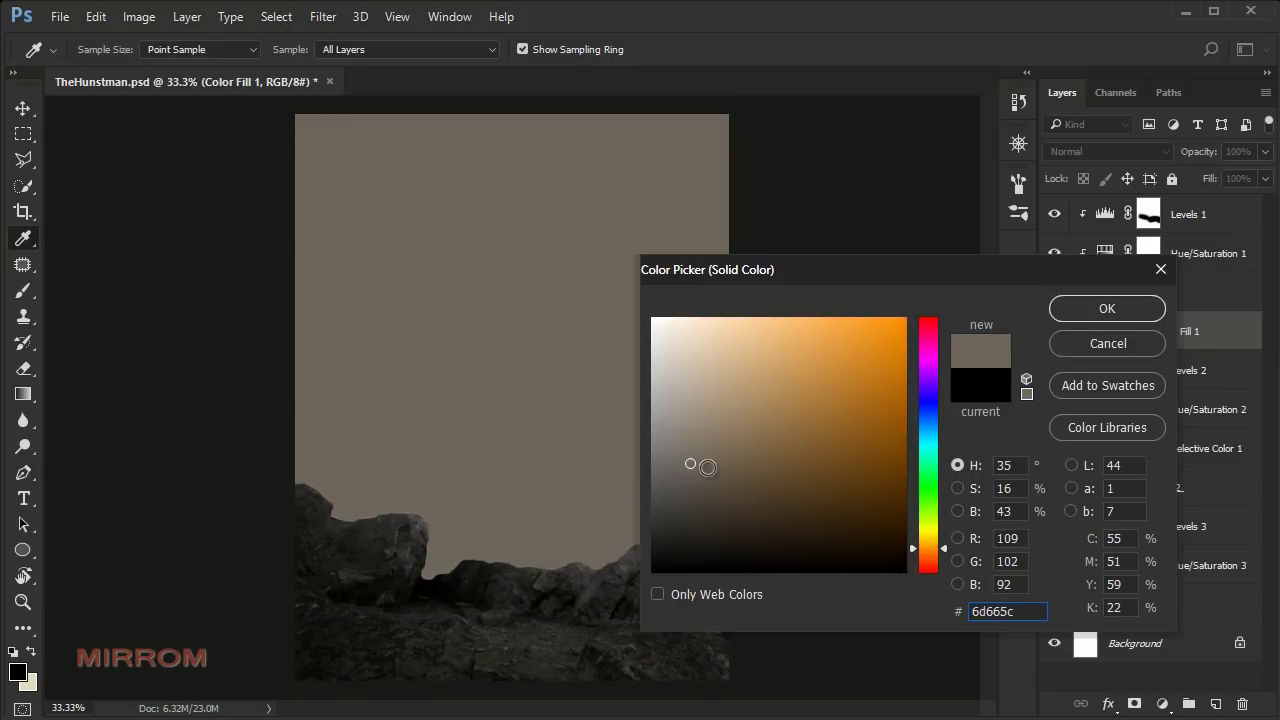
left_click(1082, 316)
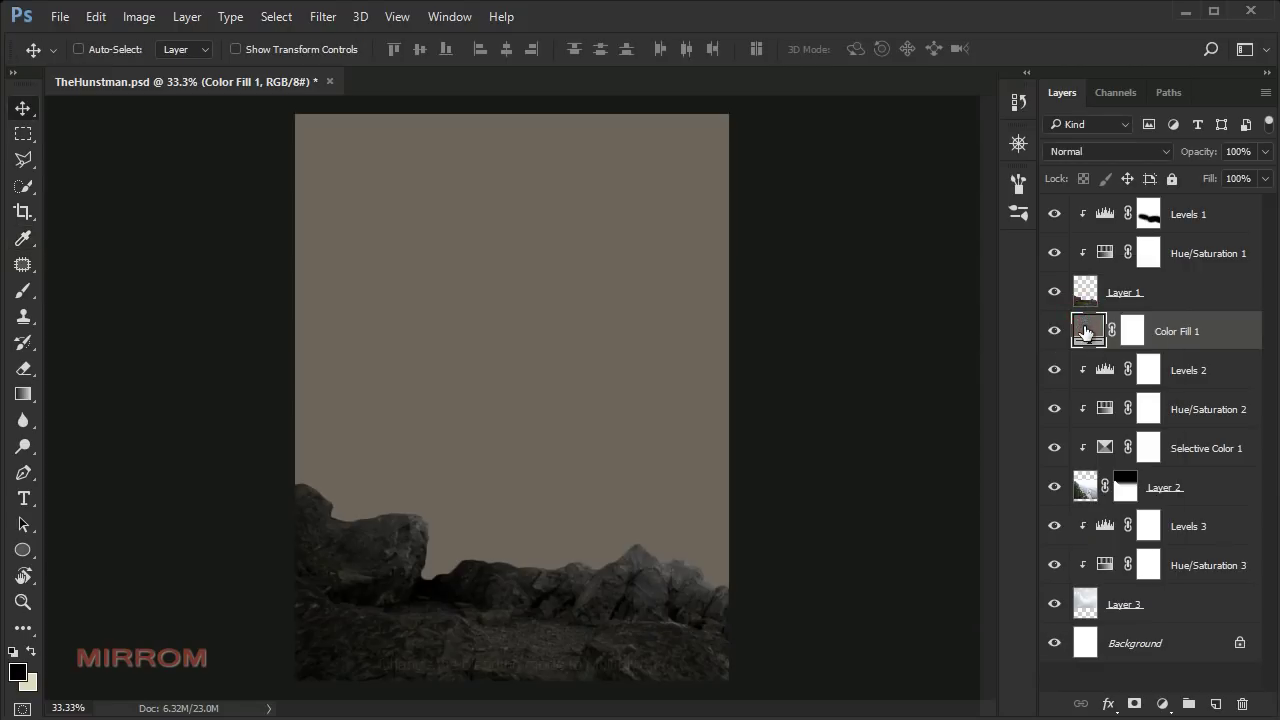
- Set Color Fill 1 to Multiply at 68% opacity and target its layer mask
left_click(1159, 151)
left_click(1119, 214)
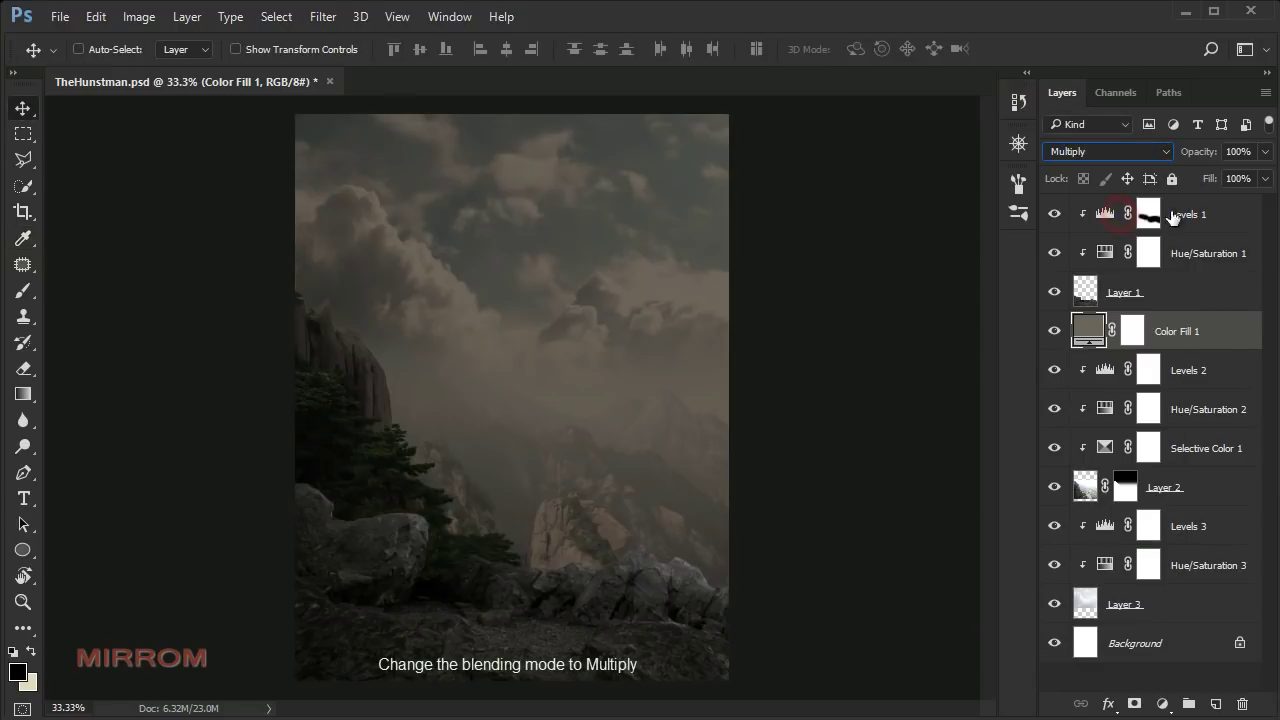
left_click(1265, 151)
left_click_drag(1267, 175, 1236, 182)
left_click(1222, 330)
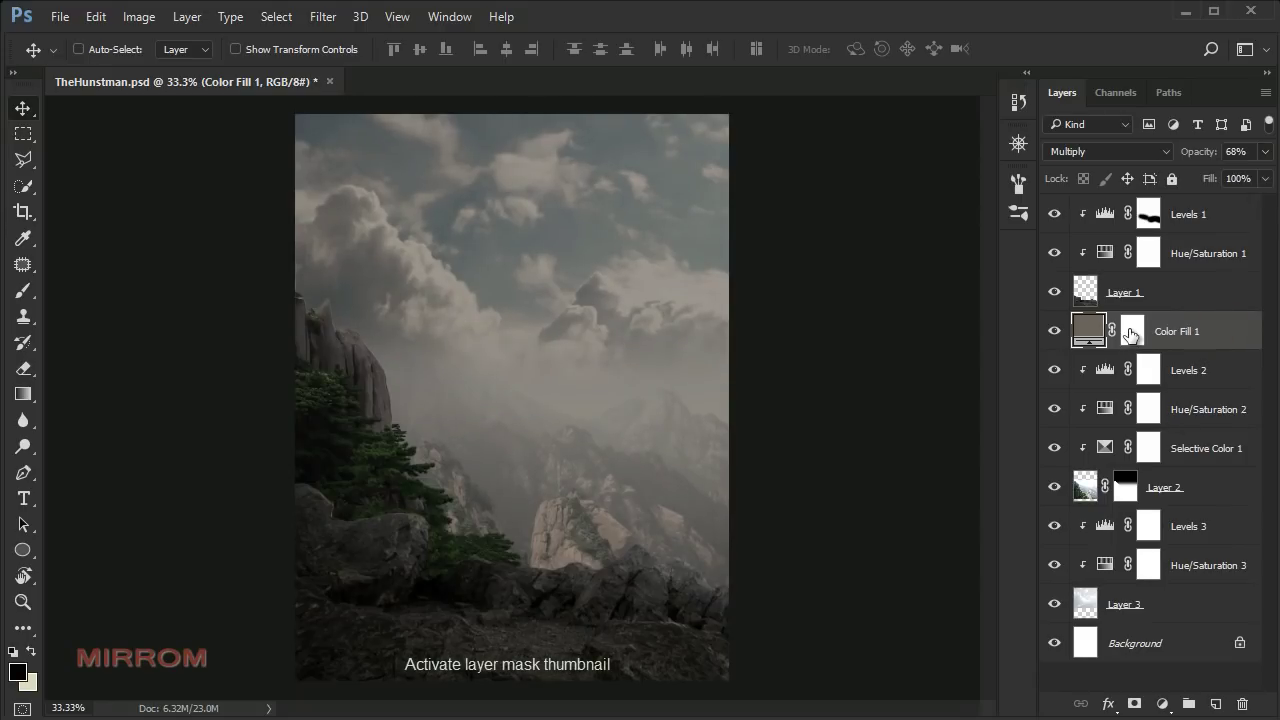
left_click(1130, 331)
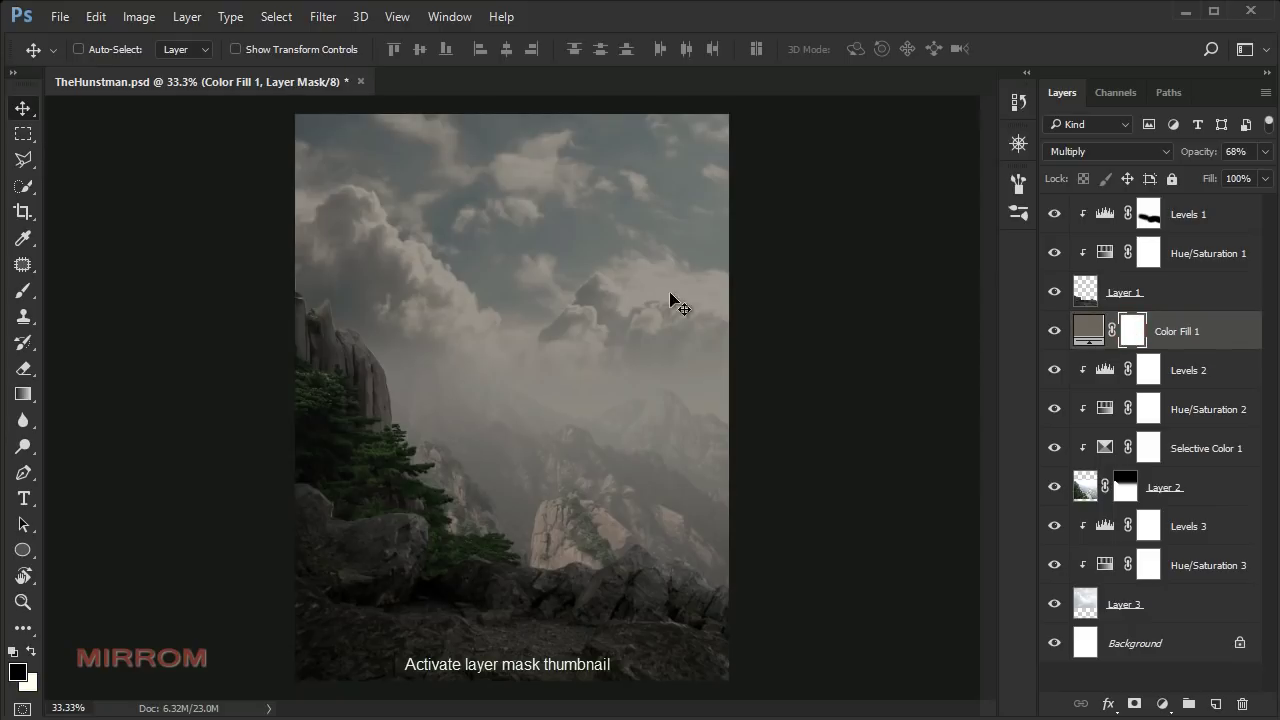
- Paint black on Color Fill 1's mask with a 900–1200 px brush across the sky and clouds
key("b")
key("bracketright")
key("bracketright")
key("bracketright")
left_click(584, 185)
mouse_move(618, 183)
left_mouse_down()
mouse_move(440, 266)
mouse_move(497, 317)
mouse_move(560, 274)
mouse_move(763, 351)
left_mouse_up()
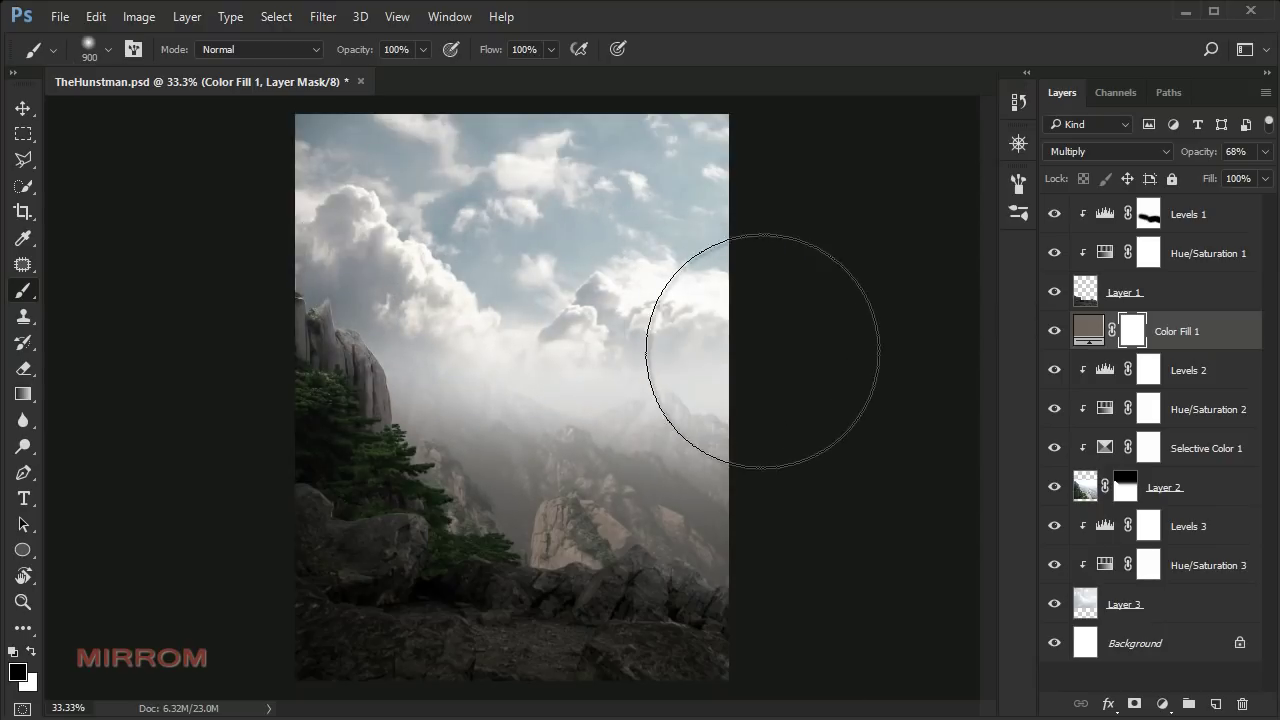
key("bracketright")
key("bracketright")
key("bracketright")
left_click(743, 274)
mouse_move(755, 298)
left_mouse_down()
mouse_move(600, 286)
mouse_move(429, 214)
mouse_move(532, 230)
left_mouse_up()
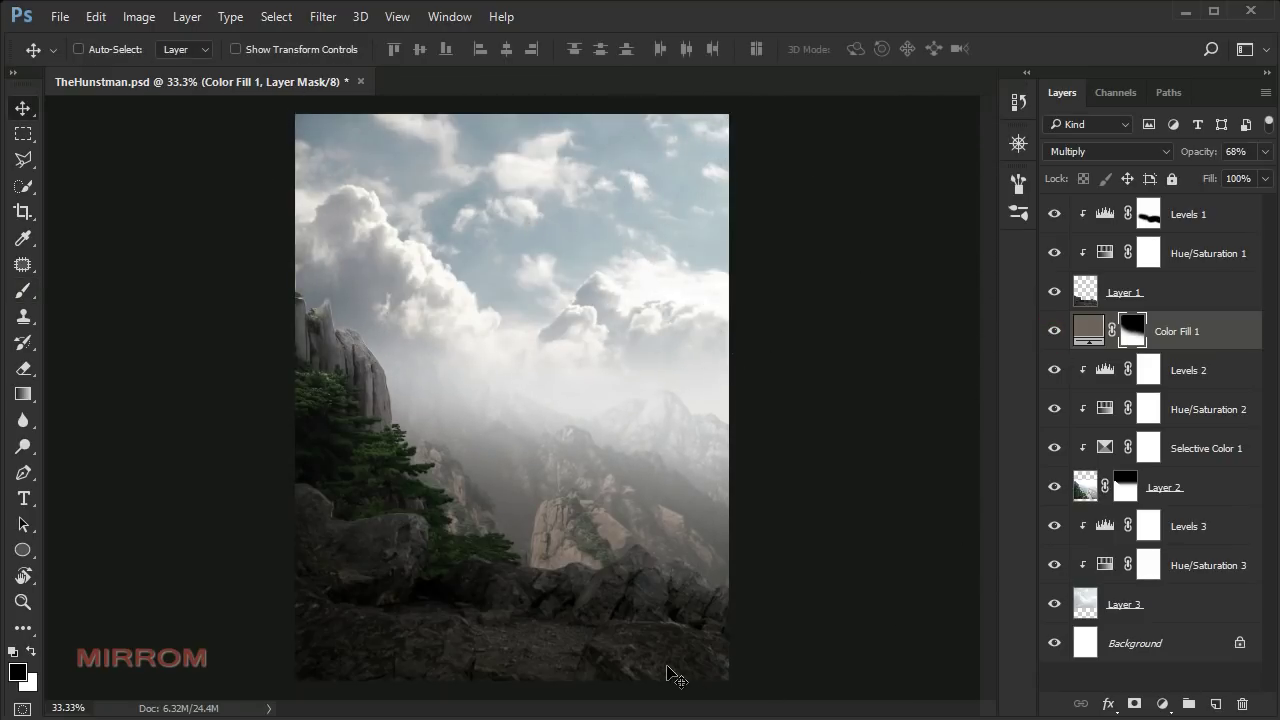
left_click(1232, 340)
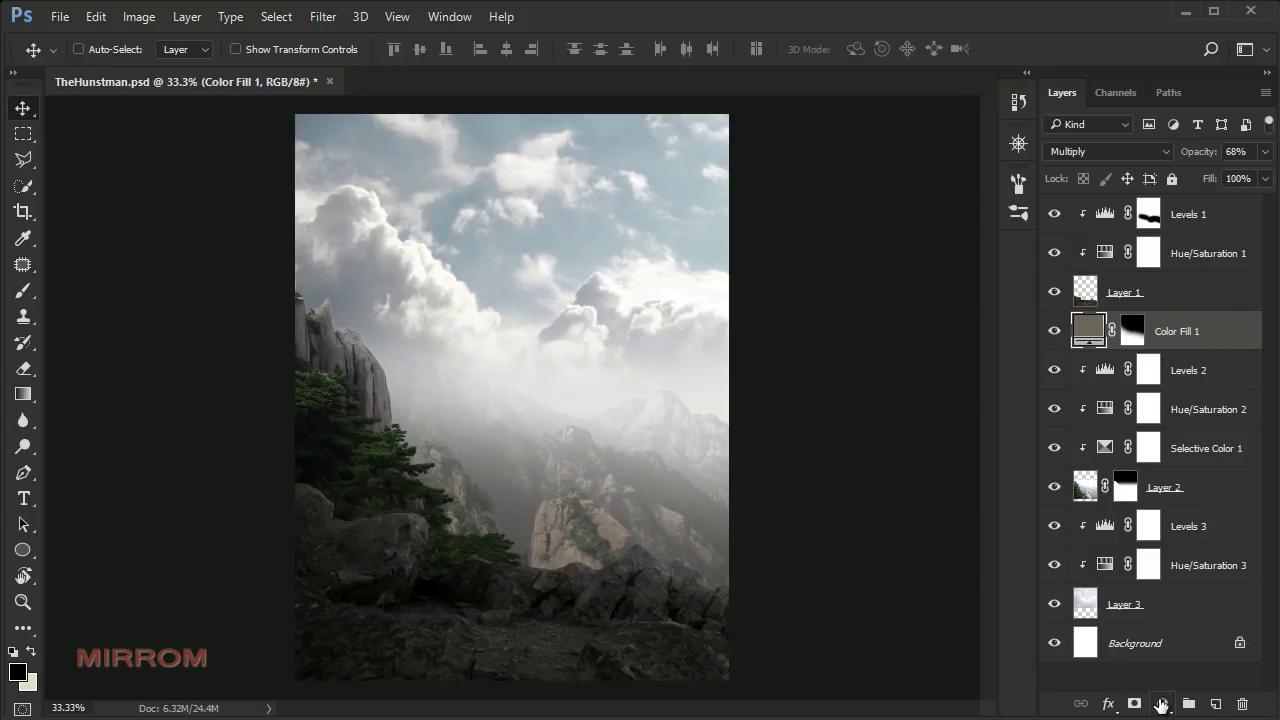
- Add a white Solid Color fill in Soft Light and invert its mask to hide it
left_click(1162, 704)
left_click(1239, 272)
left_click_drag(643, 390, 455, 220)
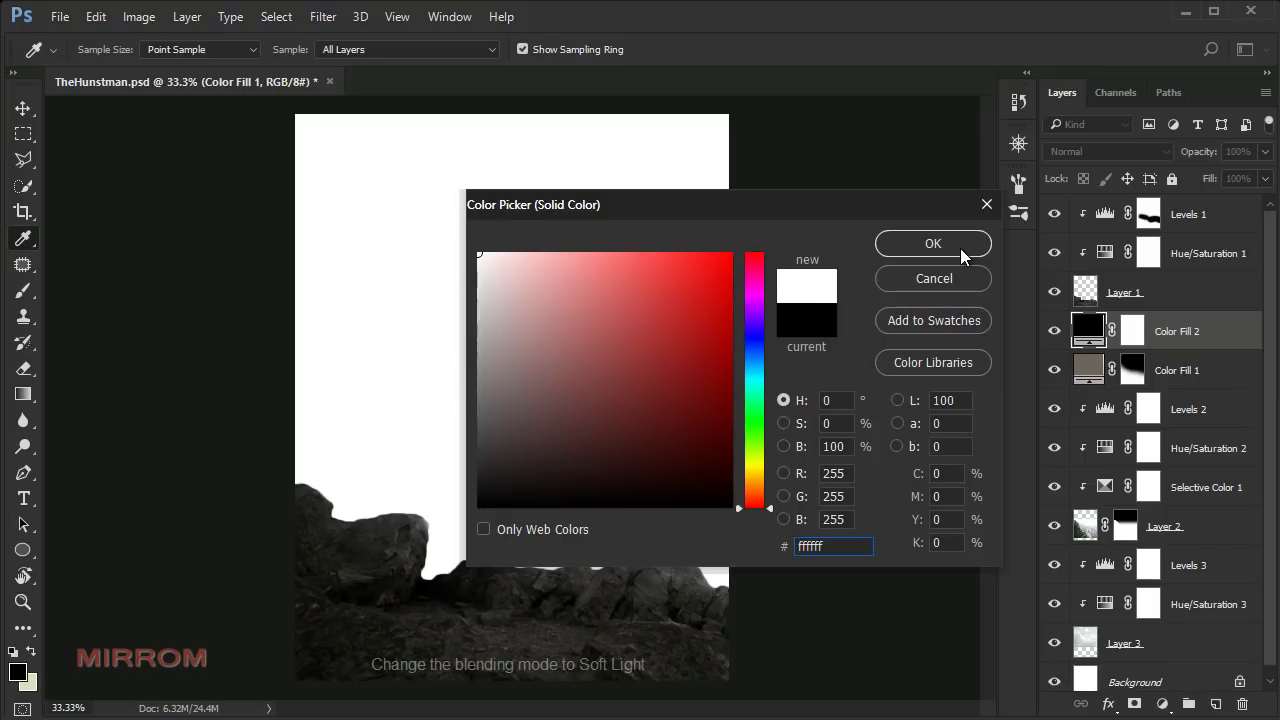
left_click(958, 246)
left_click(1070, 151)
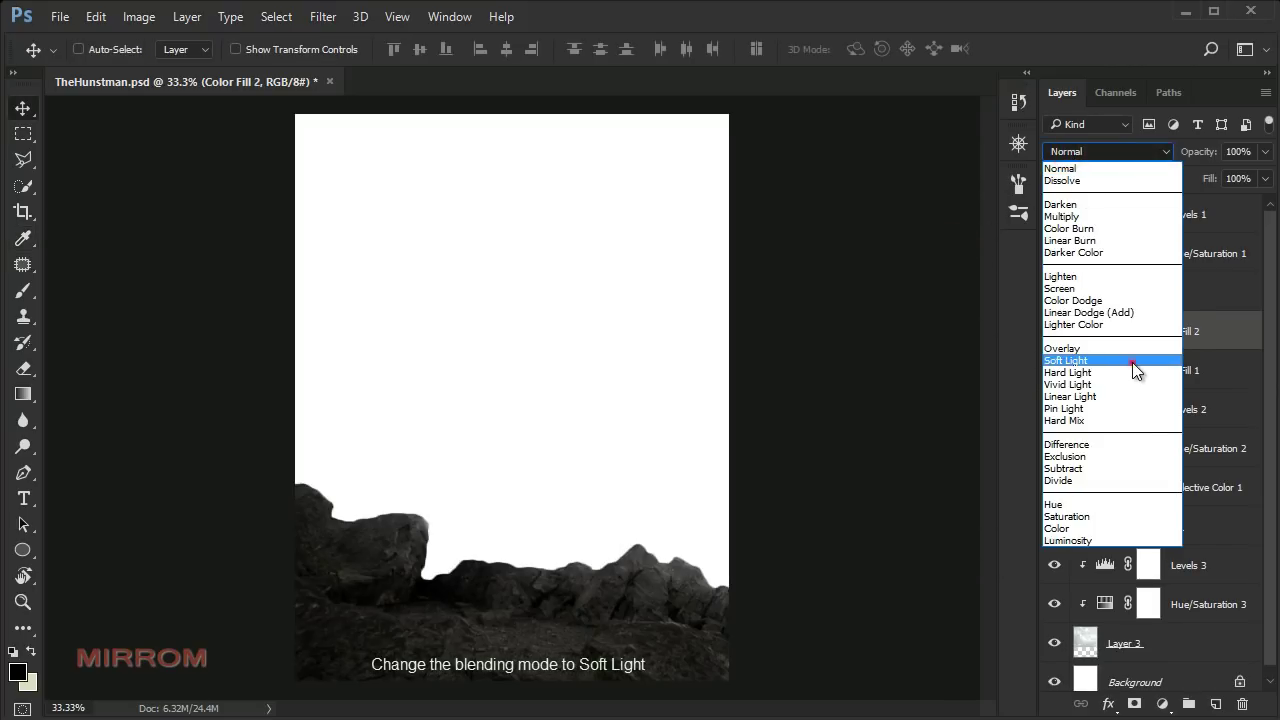
left_click(1132, 362)
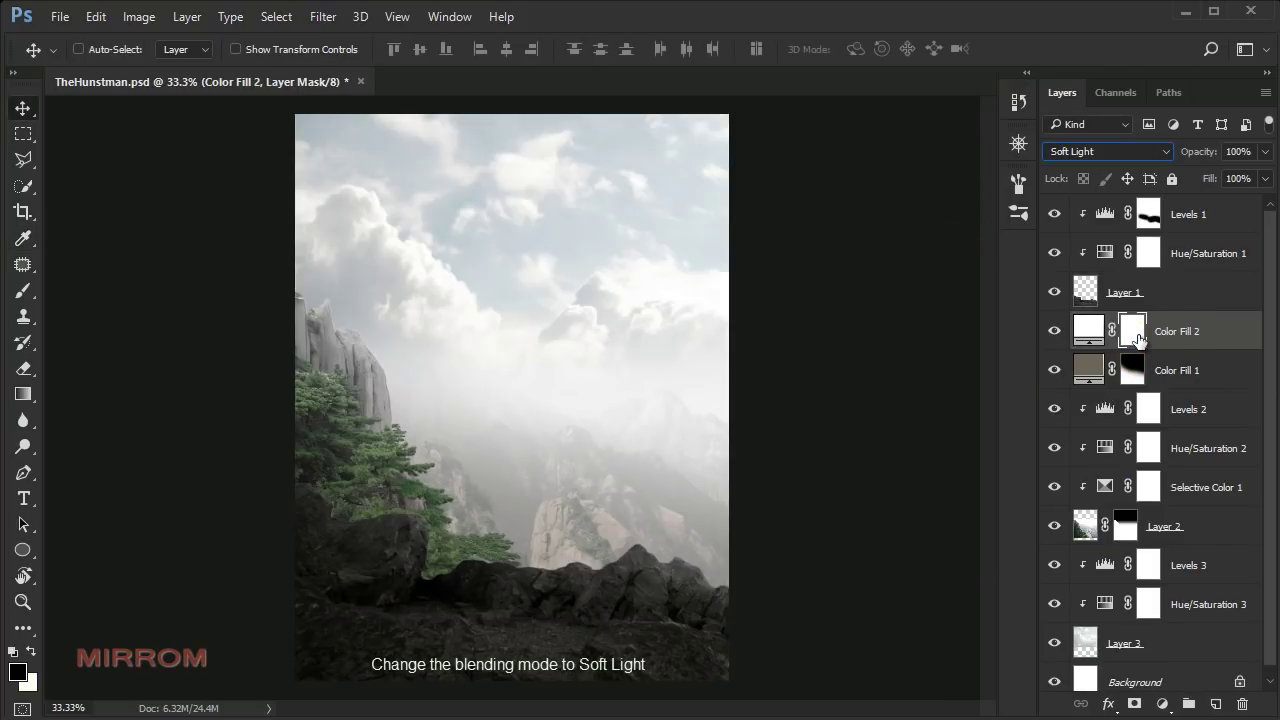
key("ctrl+i")
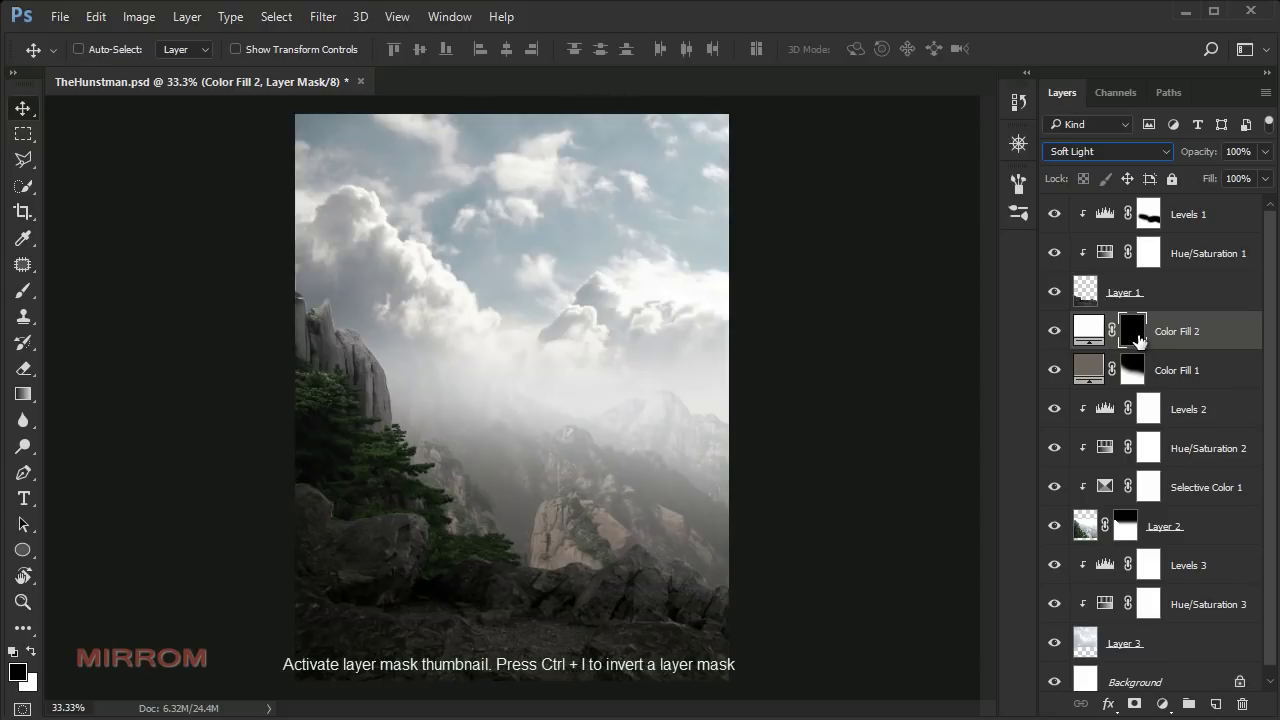
- Paint white into the mask at 68% then 45% opacity over the central mist and clouds
key("b")
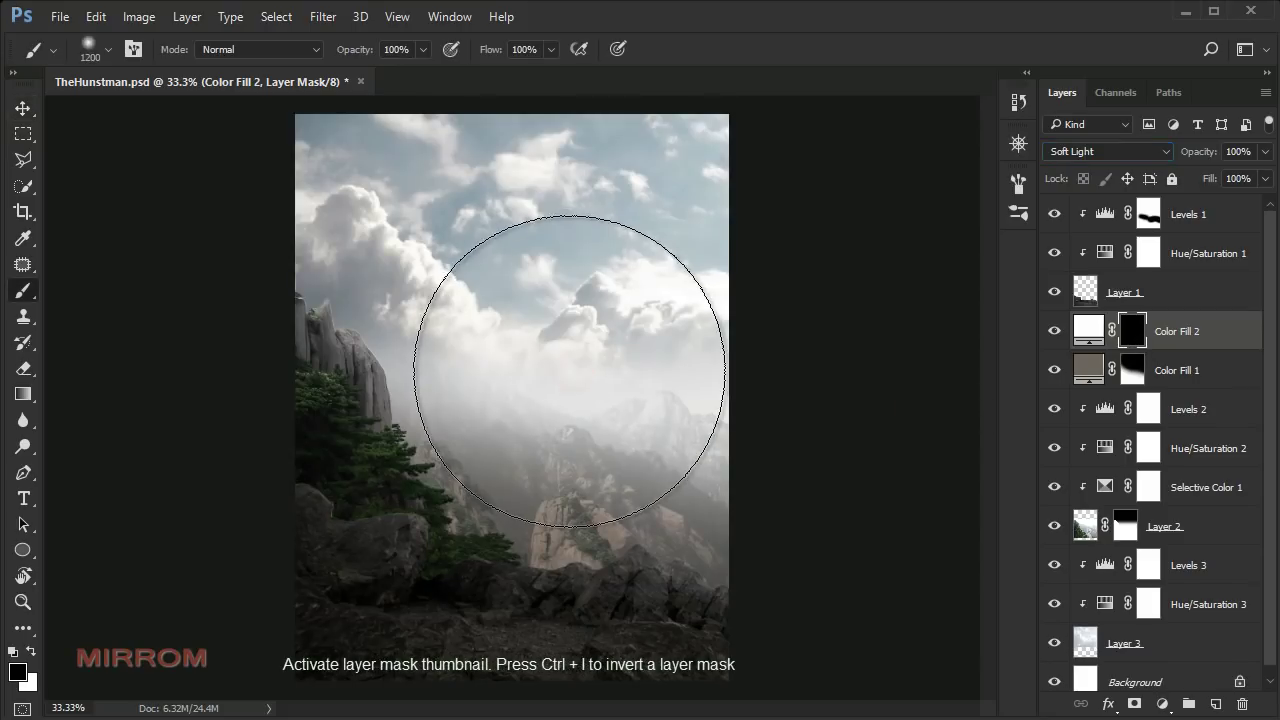
key("bracketleft")
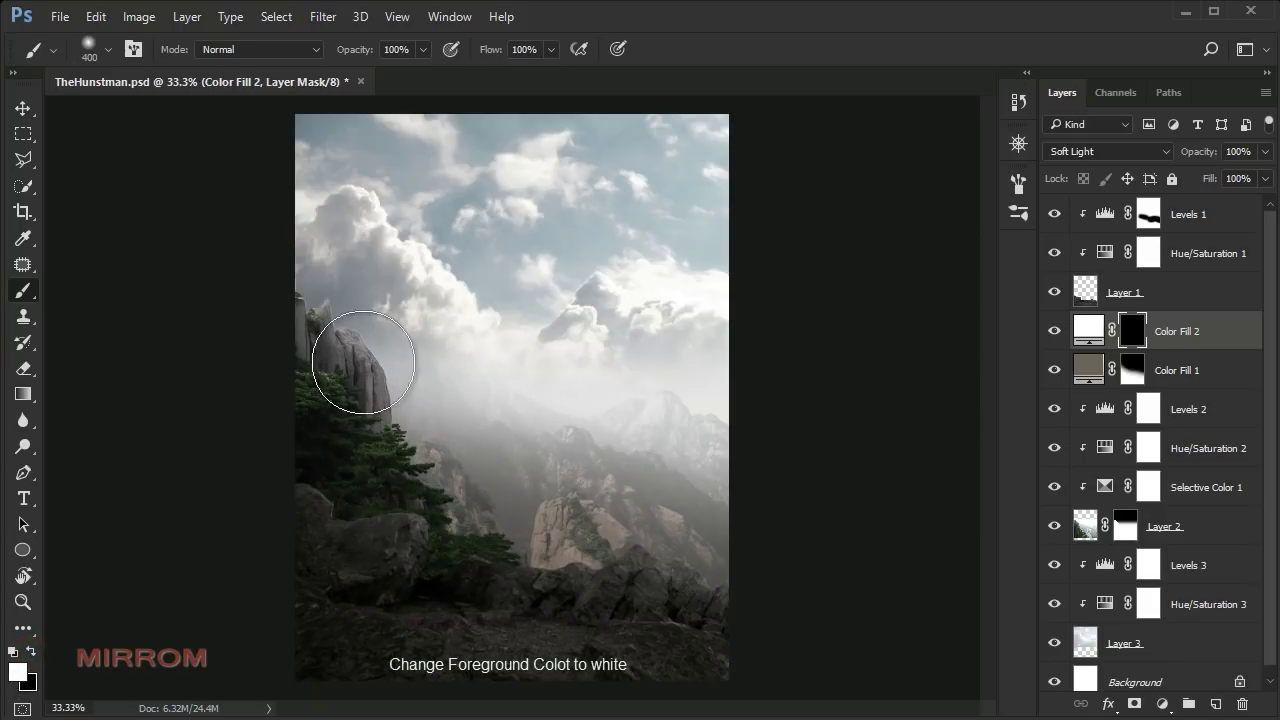
left_click_drag(395, 75, 393, 75)
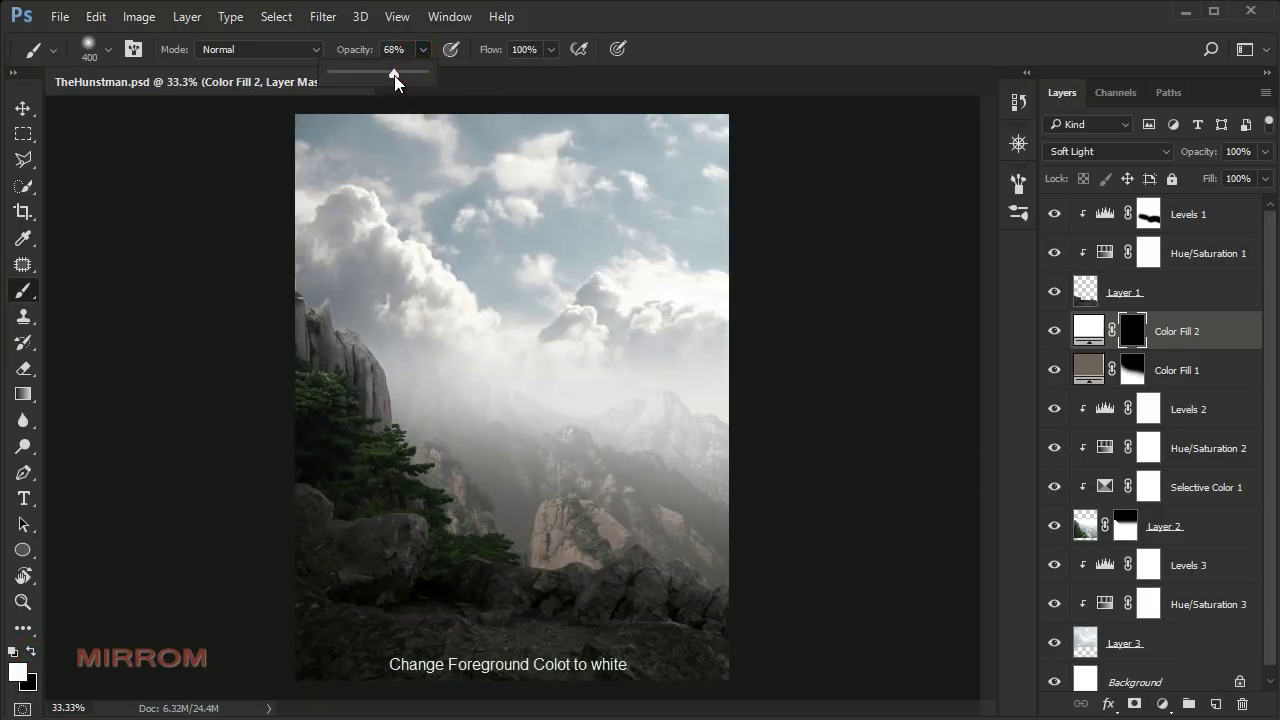
mouse_move(420, 337)
left_mouse_down()
mouse_move(345, 300)
mouse_move(337, 277)
mouse_move(417, 346)
mouse_move(475, 299)
mouse_move(540, 323)
mouse_move(609, 277)
mouse_move(640, 340)
mouse_move(613, 314)
mouse_move(614, 366)
mouse_move(589, 329)
mouse_move(563, 331)
mouse_move(644, 405)
left_mouse_up()
mouse_move(554, 414)
left_mouse_down()
mouse_move(423, 363)
mouse_move(369, 286)
mouse_move(480, 419)
left_mouse_up()
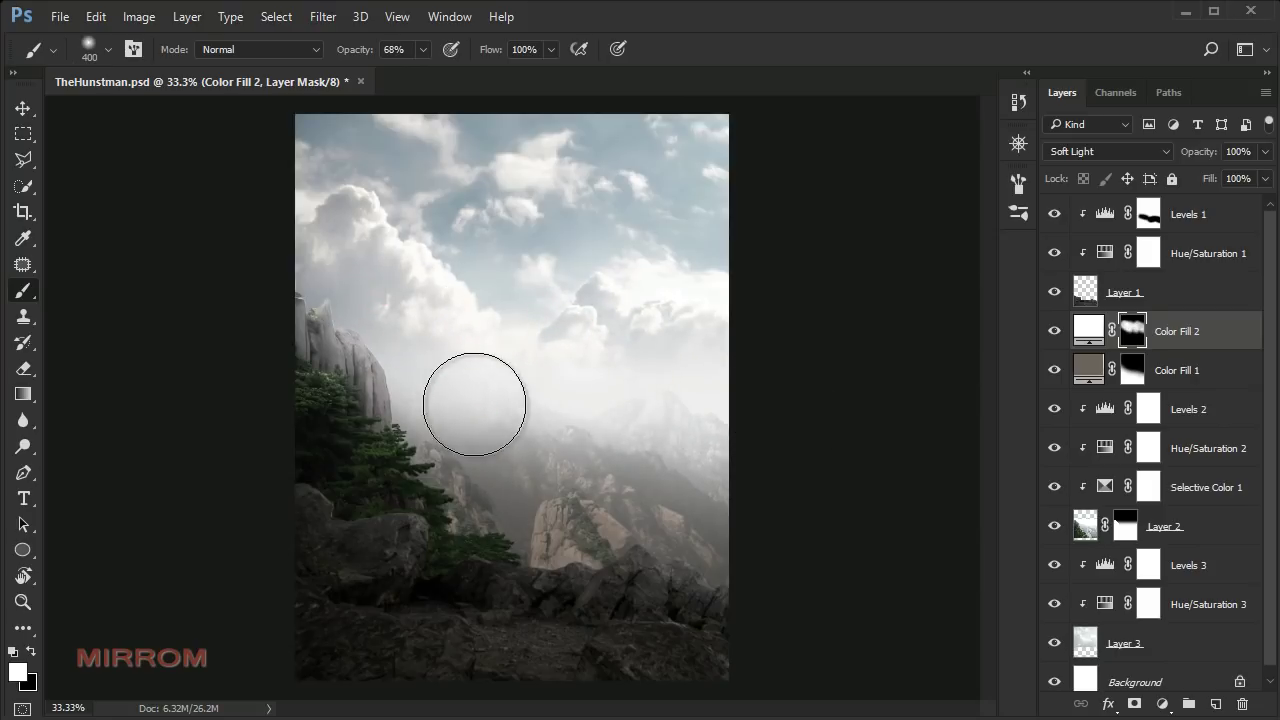
left_click_drag(372, 52, 352, 52)
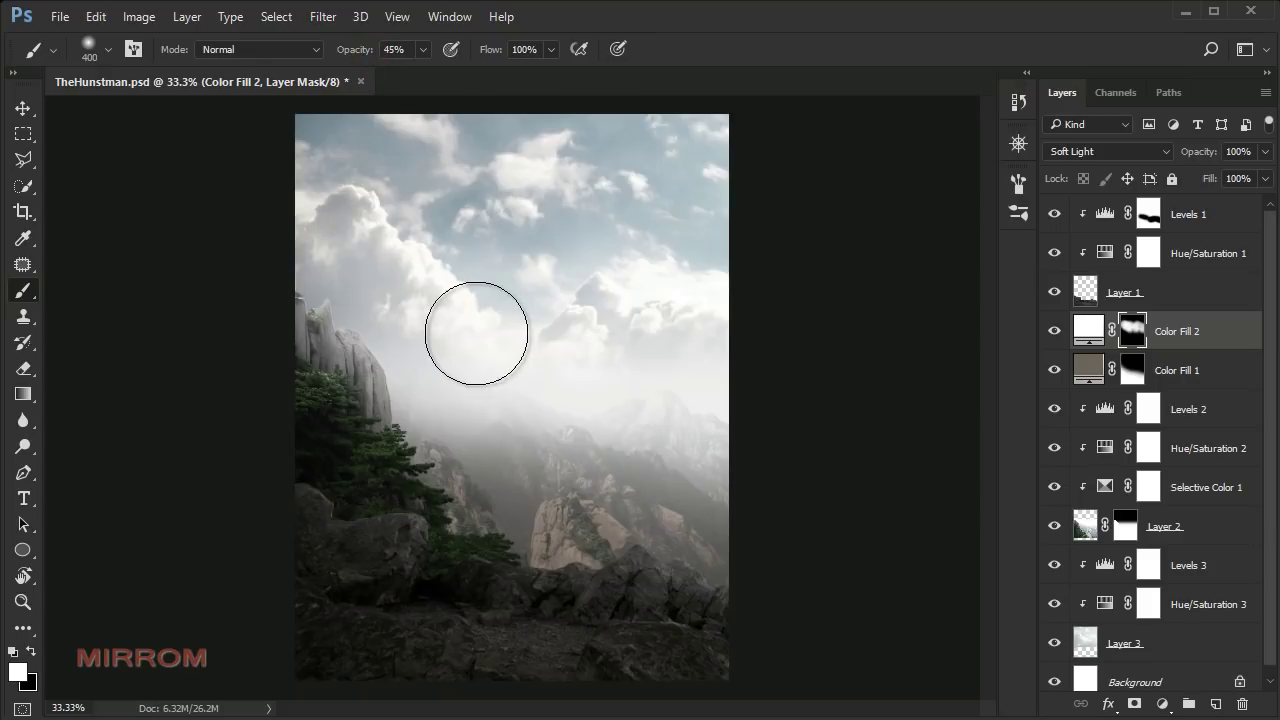
left_click_drag(397, 306, 371, 306)
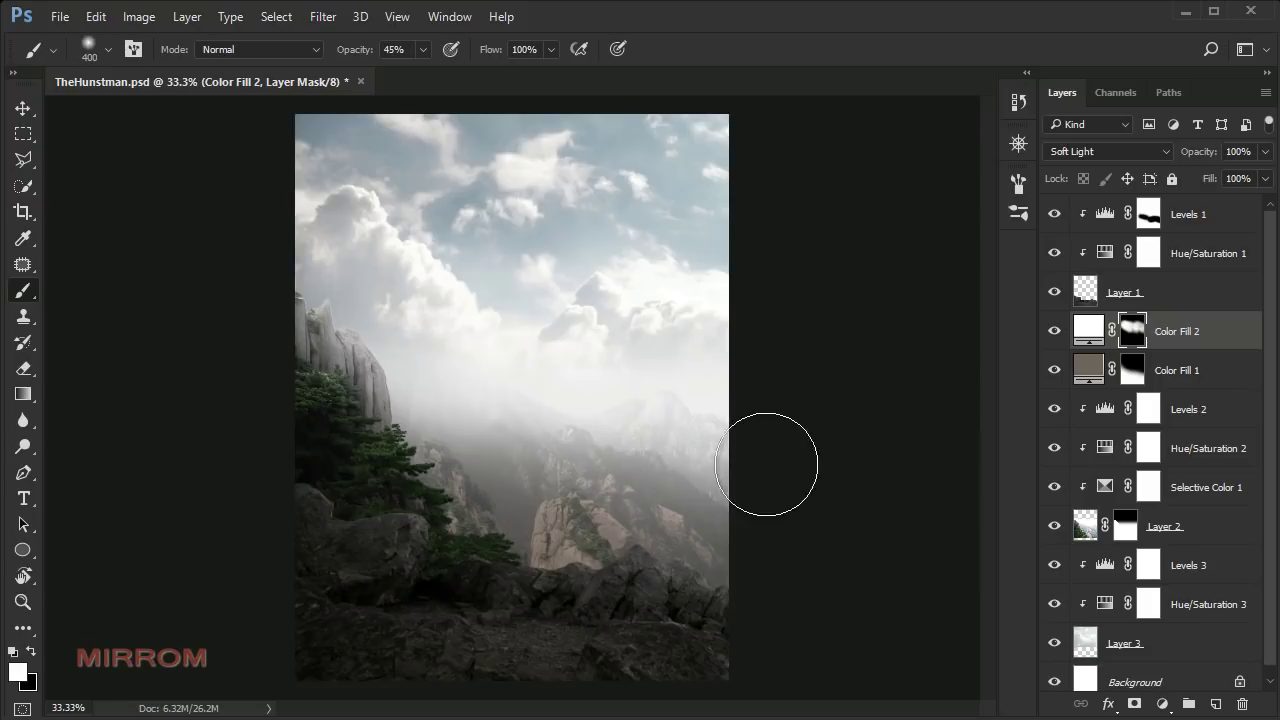
key("v")
left_click(1054, 331)
- Add a grey-beige Solid Color fill #9a9788 at 47% opacity
left_click(1087, 345)
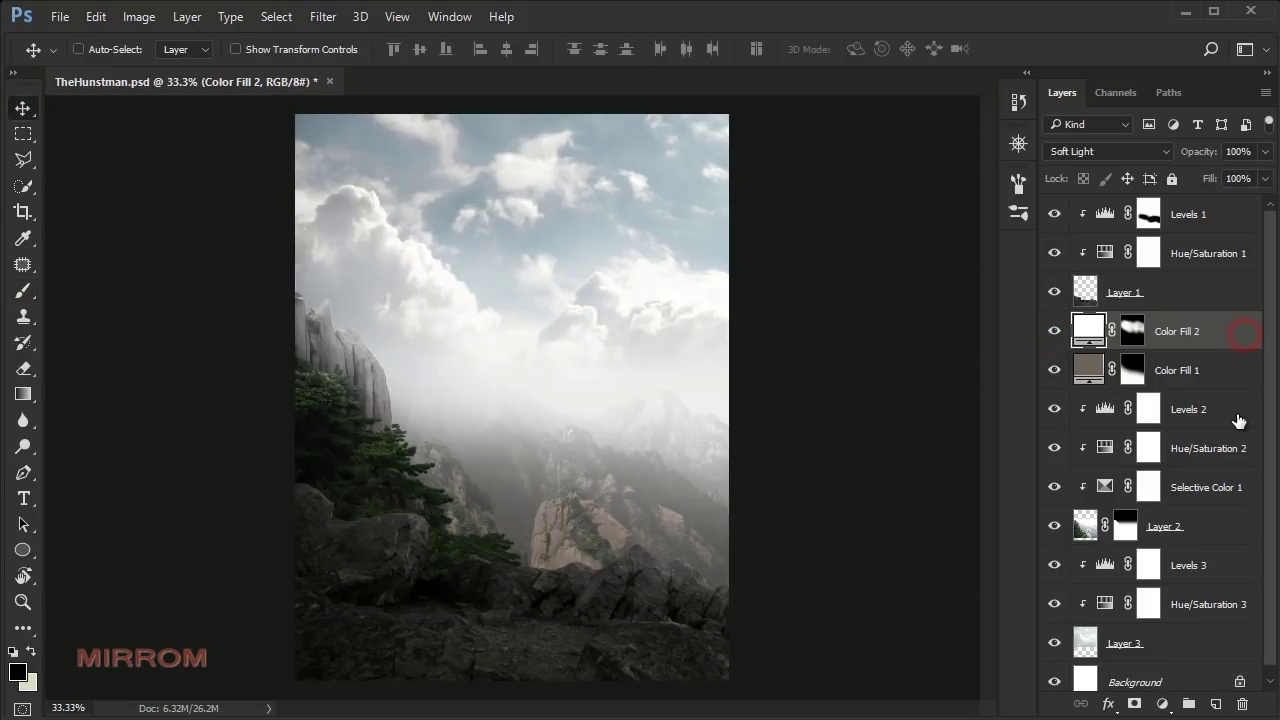
left_click(1161, 706)
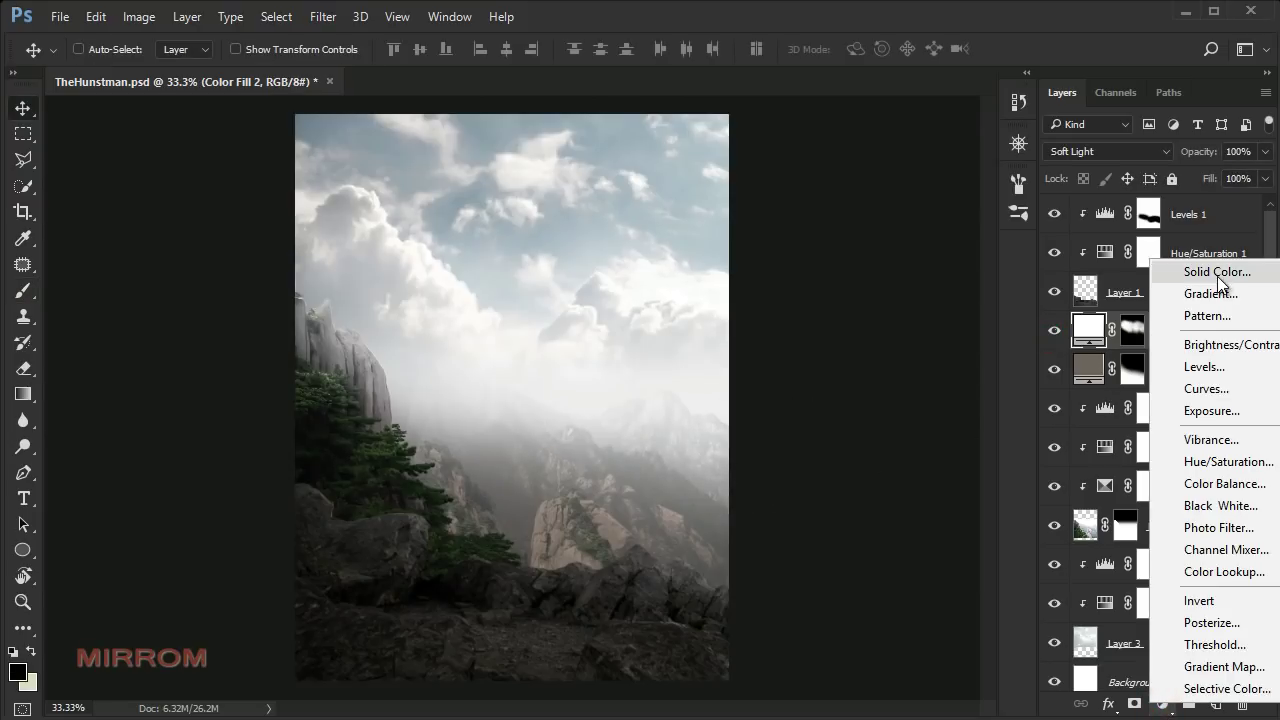
left_click(1219, 274)
left_click(758, 490)
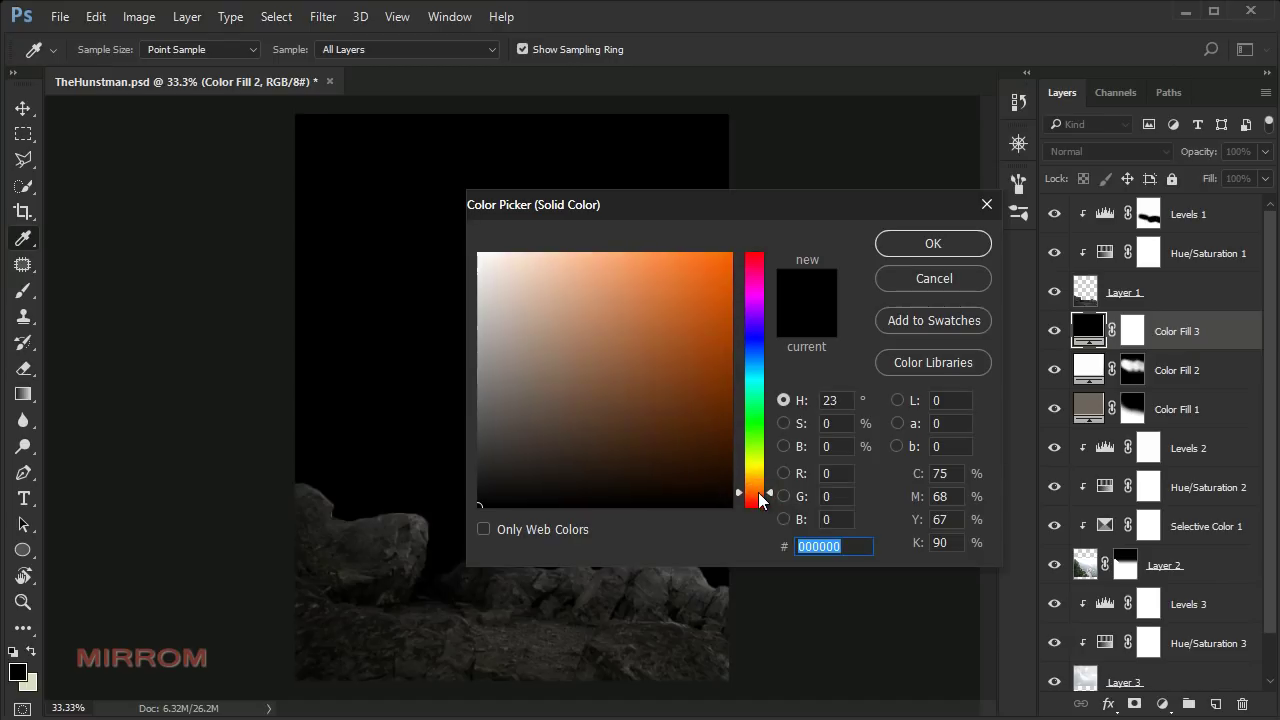
left_click_drag(760, 500, 760, 474)
left_click(520, 371)
left_click_drag(552, 203, 618, 217)
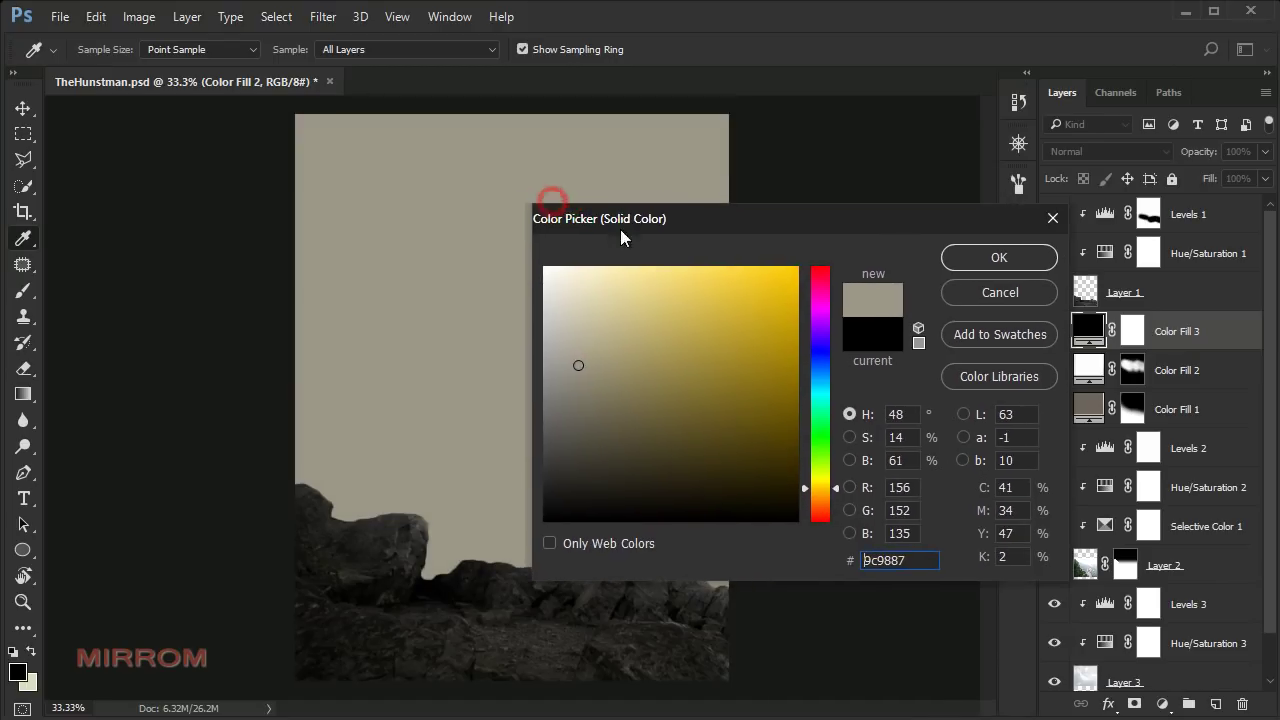
left_click_drag(586, 358, 572, 364)
double_click(913, 561)
type("9a9788")
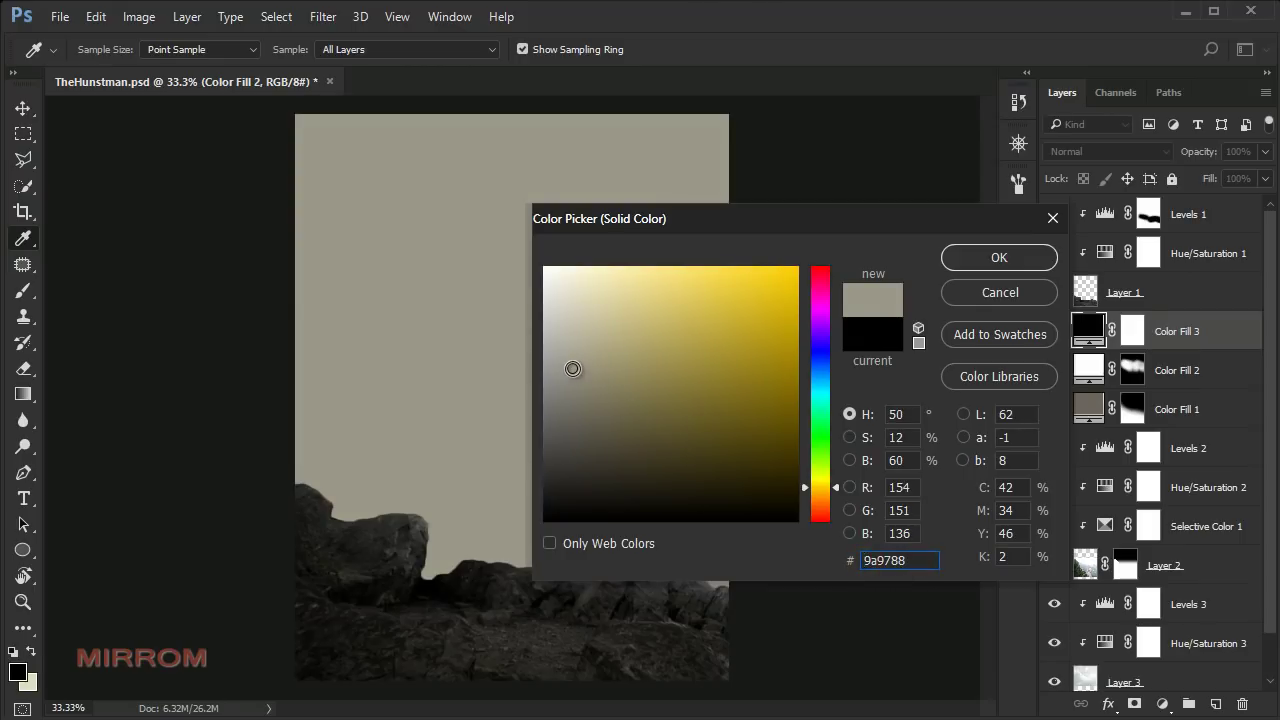
left_click(996, 264)
left_click(1265, 152)
left_click_drag(1261, 181, 1214, 177)
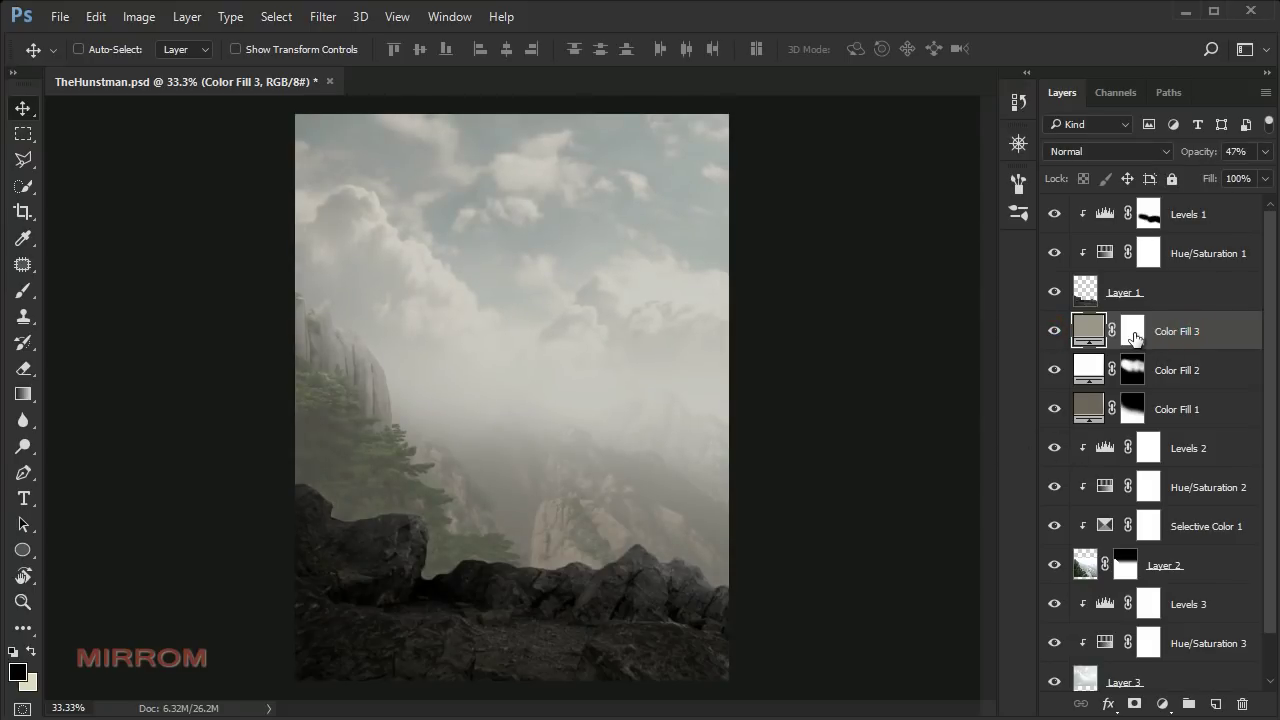
- Paint black on Color Fill 3's mask with an 800 px brush at 50% over the lower cliffs
left_click(1133, 334)
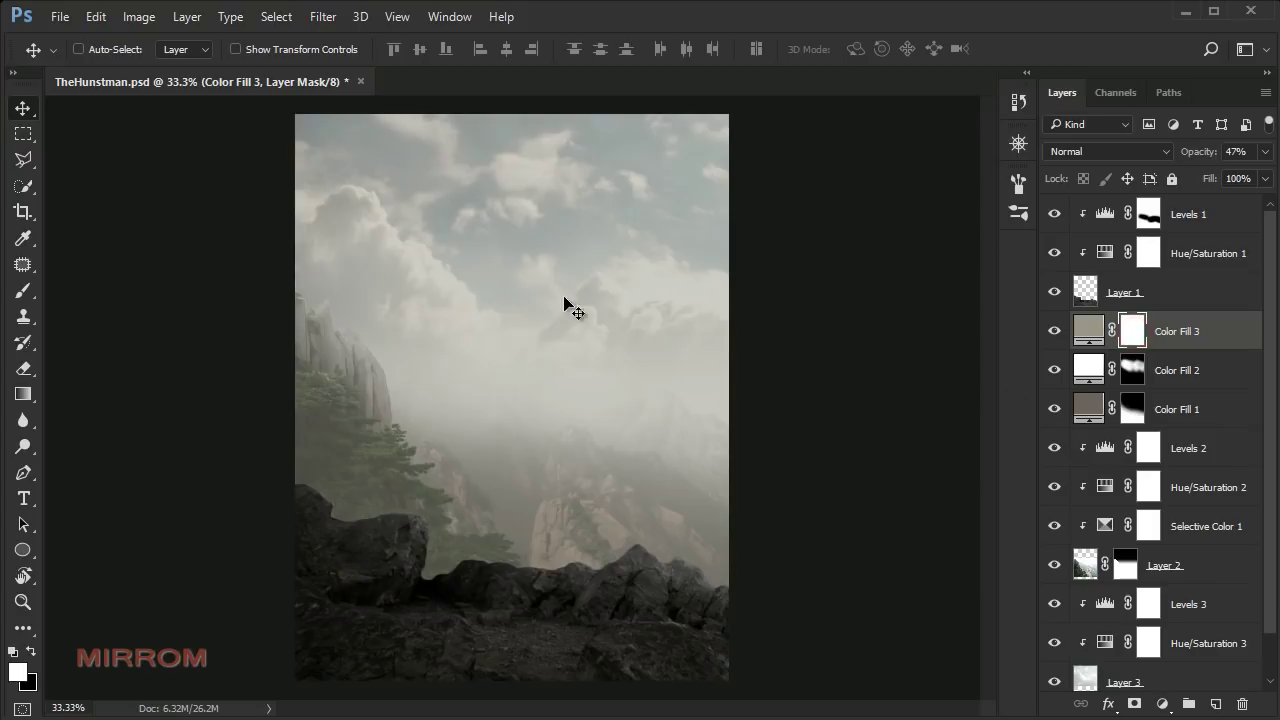
key("b")
left_click_drag(424, 75, 428, 75)
left_click(29, 651)
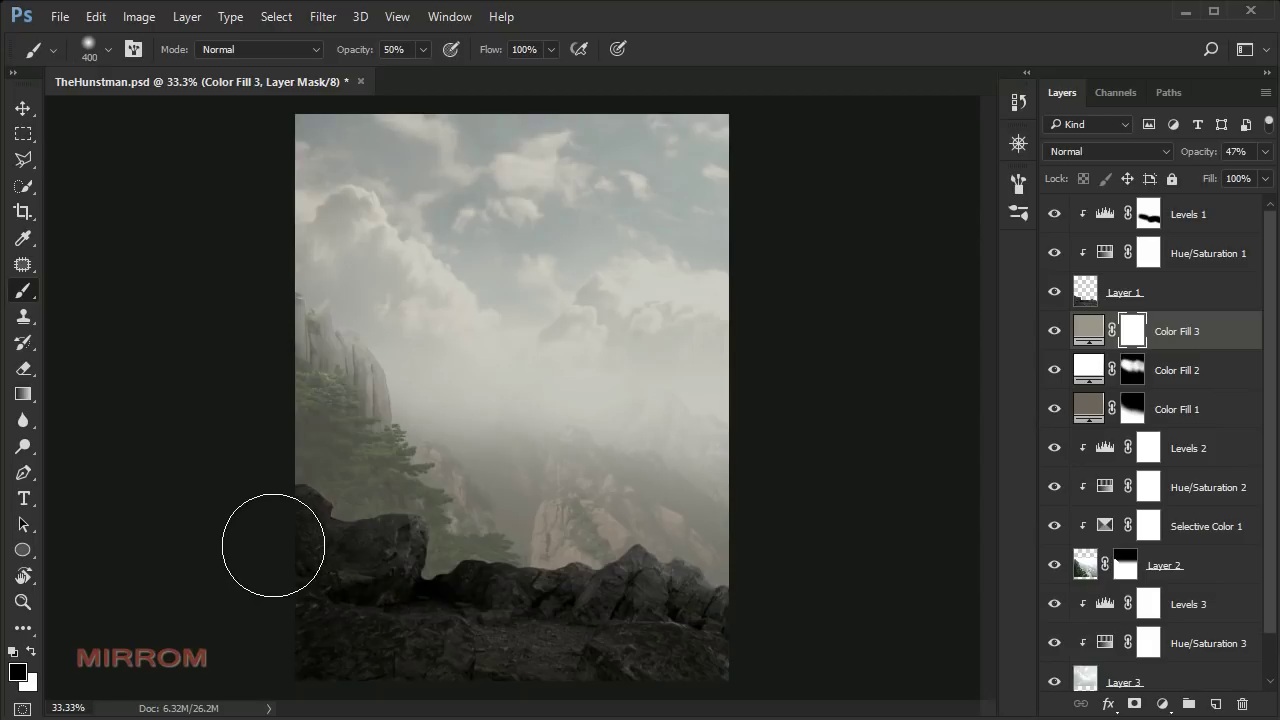
key("bracketright")
key("bracketright")
key("bracketright")
key("bracketright")
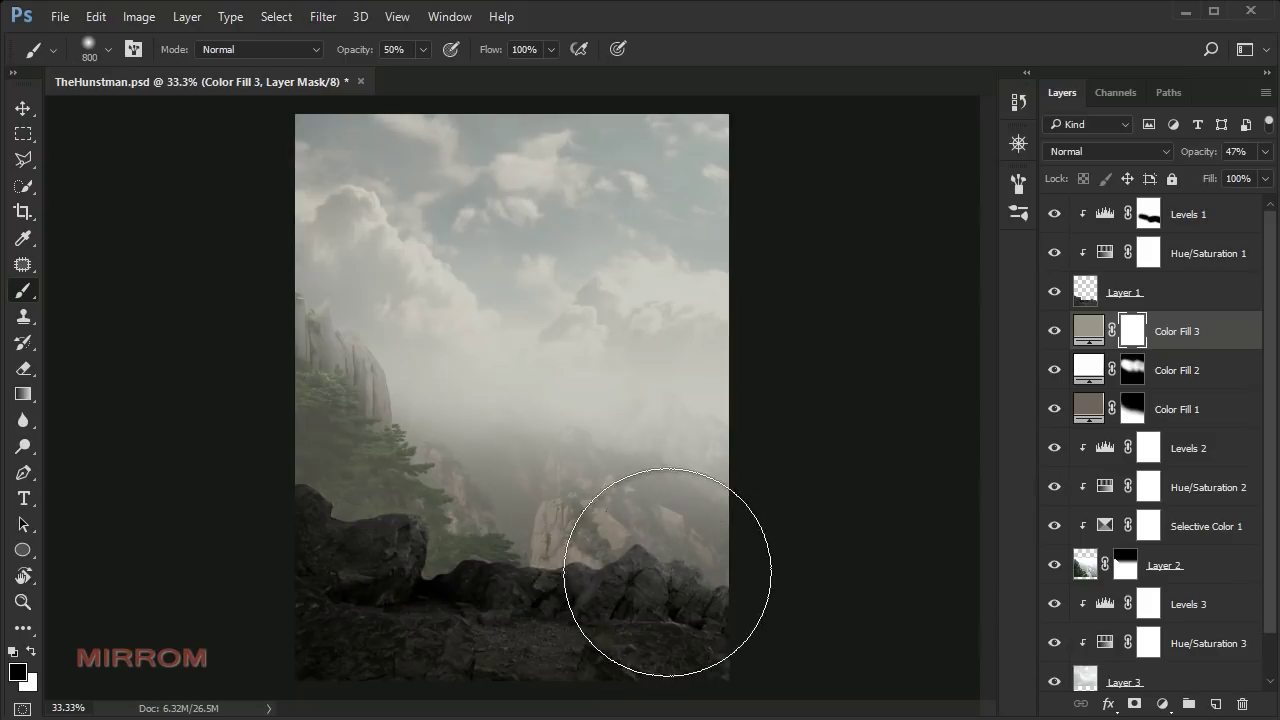
mouse_move(457, 551)
left_mouse_down()
mouse_move(265, 423)
mouse_move(343, 509)
mouse_move(757, 557)
mouse_move(437, 571)
mouse_move(180, 457)
mouse_move(429, 597)
mouse_move(640, 603)
mouse_move(601, 582)
mouse_move(463, 611)
mouse_move(314, 469)
mouse_move(449, 560)
mouse_move(887, 543)
left_mouse_up()
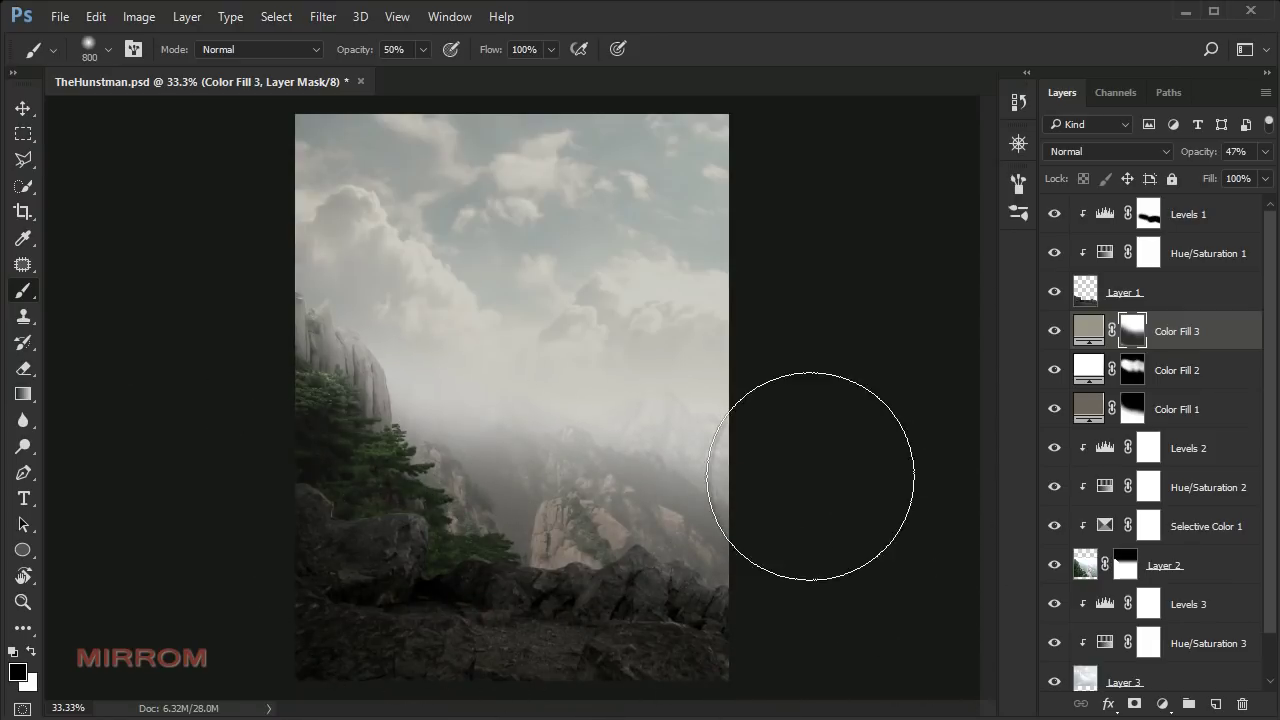
key("v")
left_click(1054, 330)
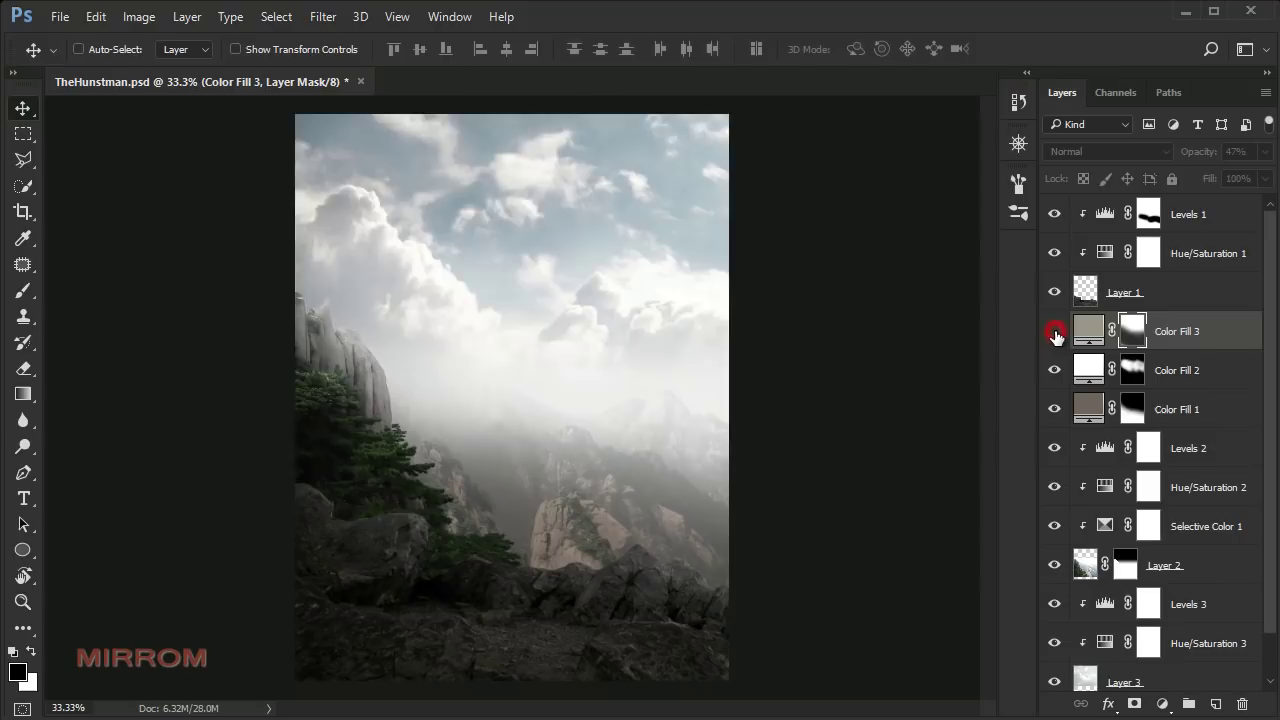
- Open the birds PNG and drag it into TheHunstman above Levels 1, then close the source
left_click(1215, 215)
left_click(60, 17)
left_click(75, 54)
double_click(229, 165)
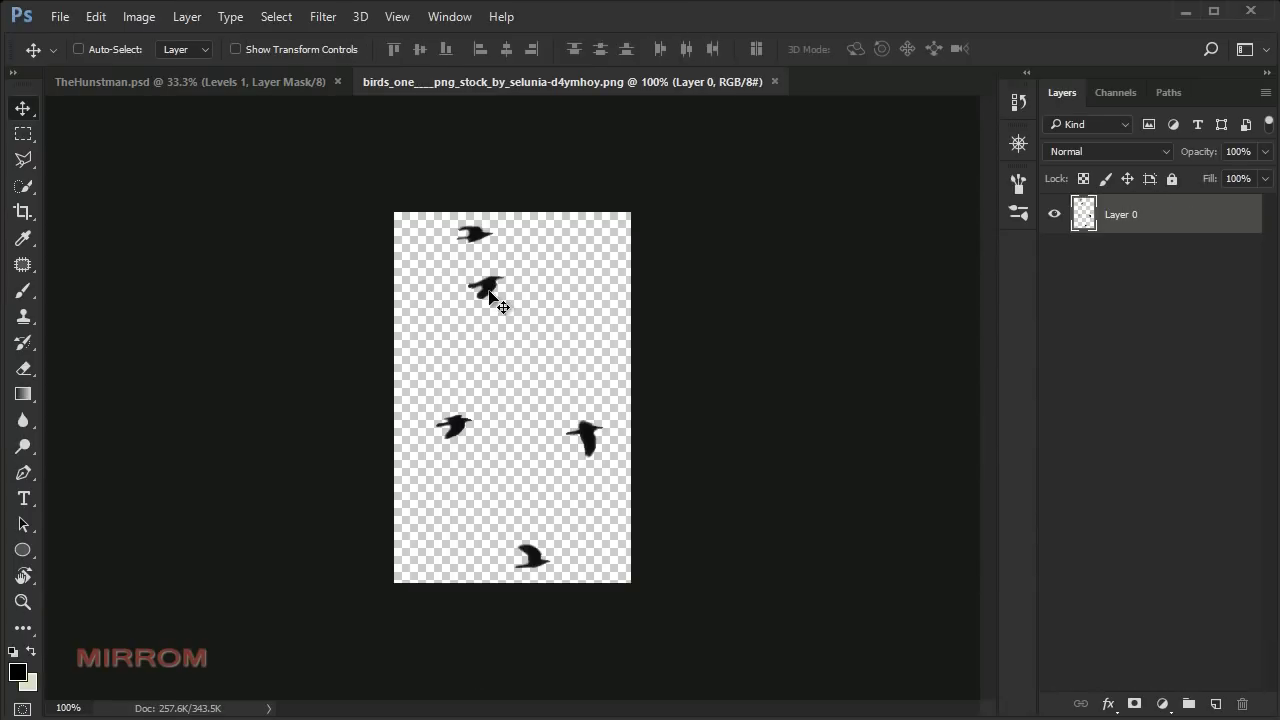
left_click_drag(490, 292, 720, 147)
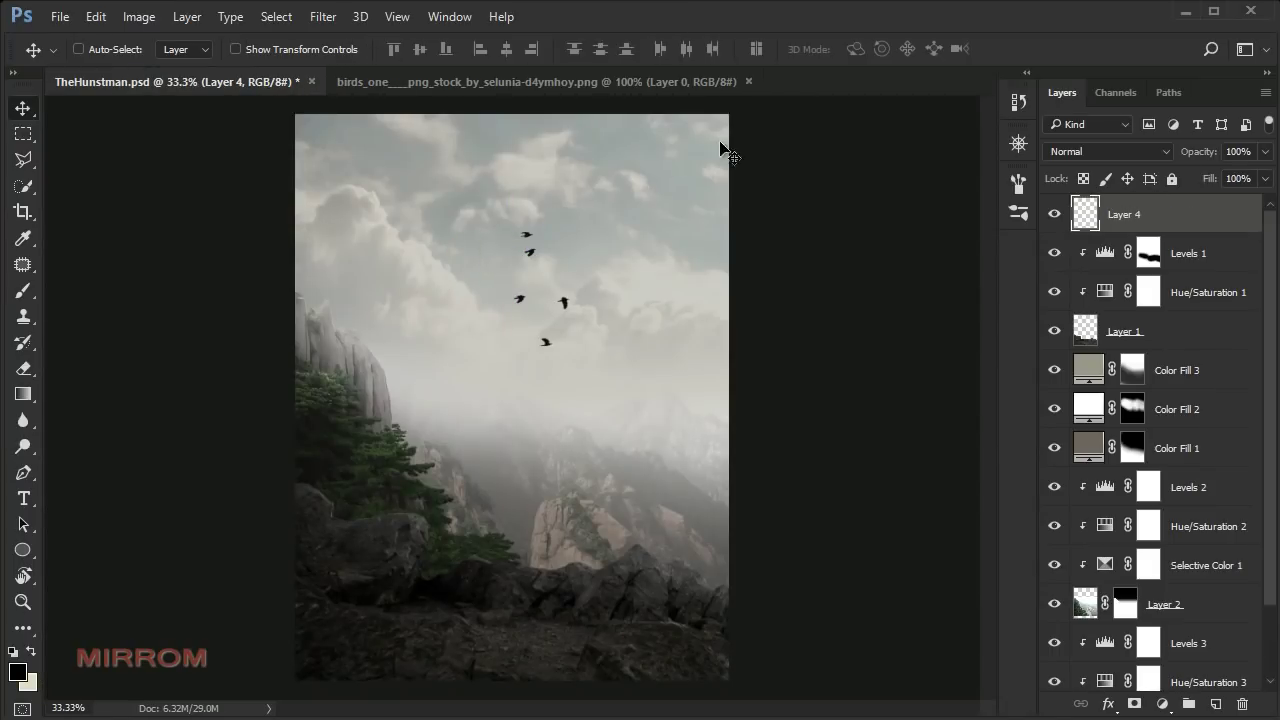
left_click(748, 81)
- Cut a group of birds onto its own layer and move it up and left
scroll(586, 286, "up", 1)
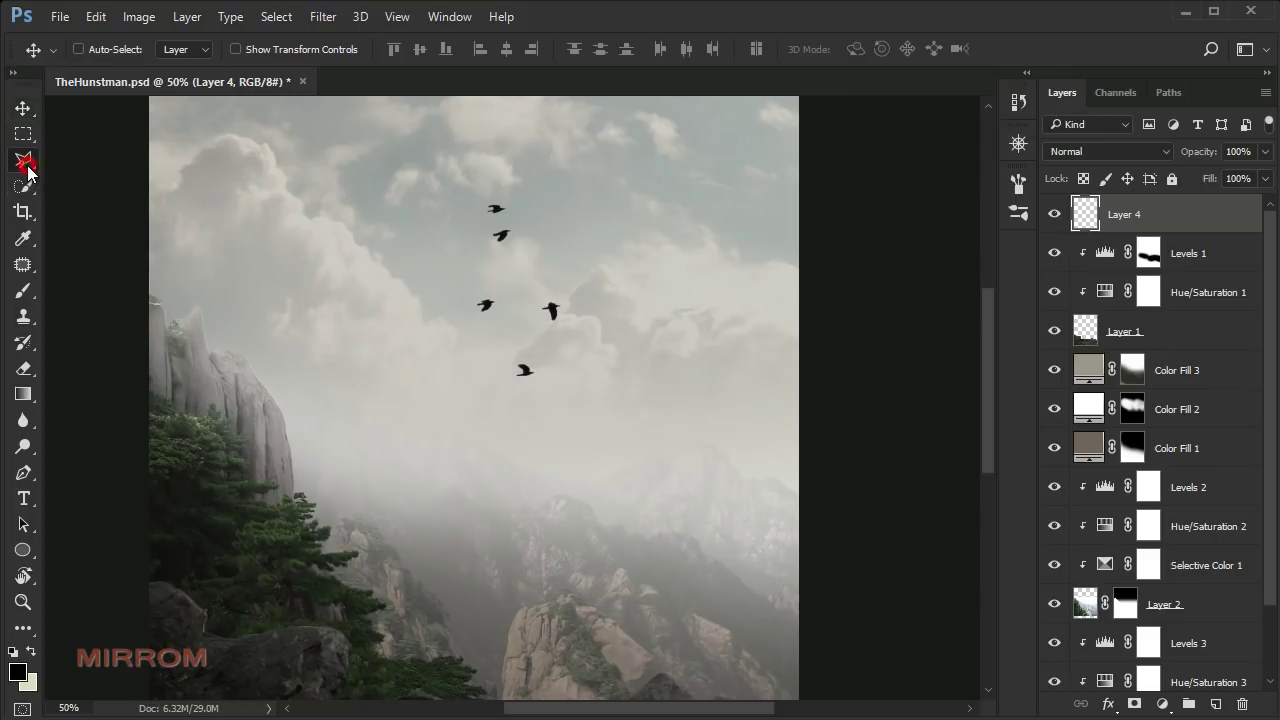
left_click_drag(27, 172, 103, 175)
left_click(608, 281)
left_click(550, 413)
left_click(468, 395)
left_click(441, 318)
left_click(469, 283)
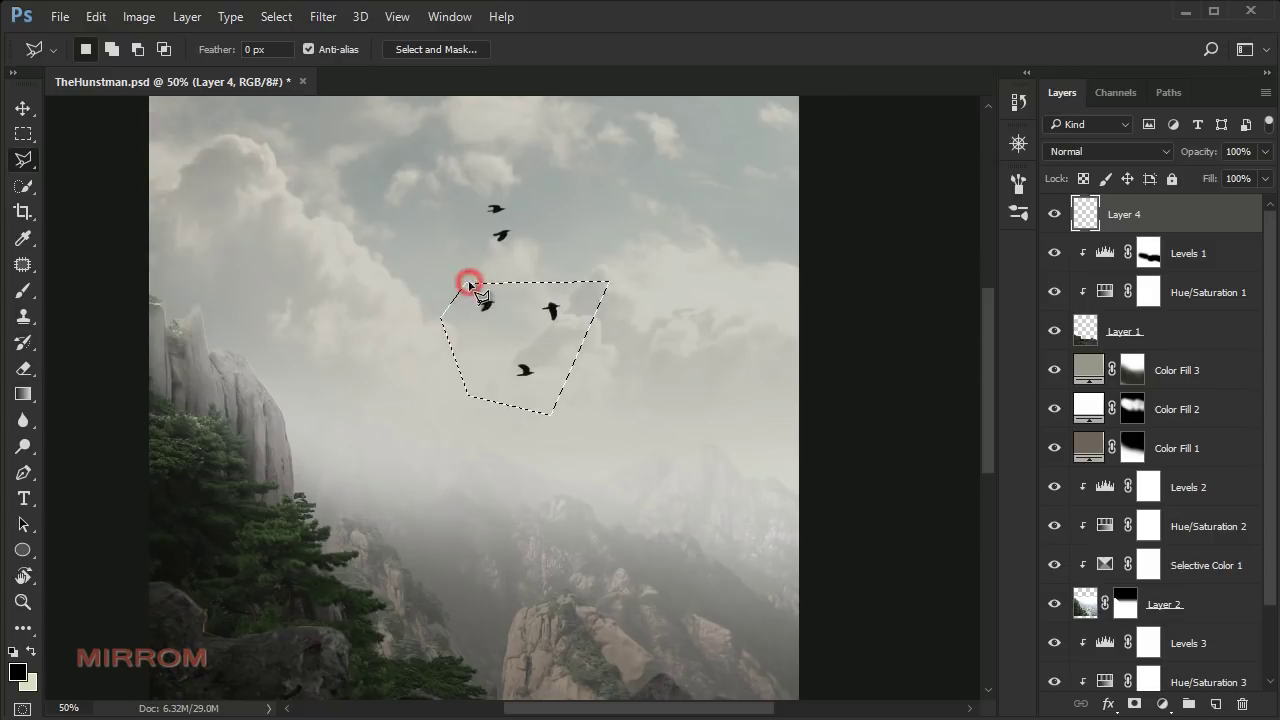
right_click(532, 318)
left_click(594, 492)
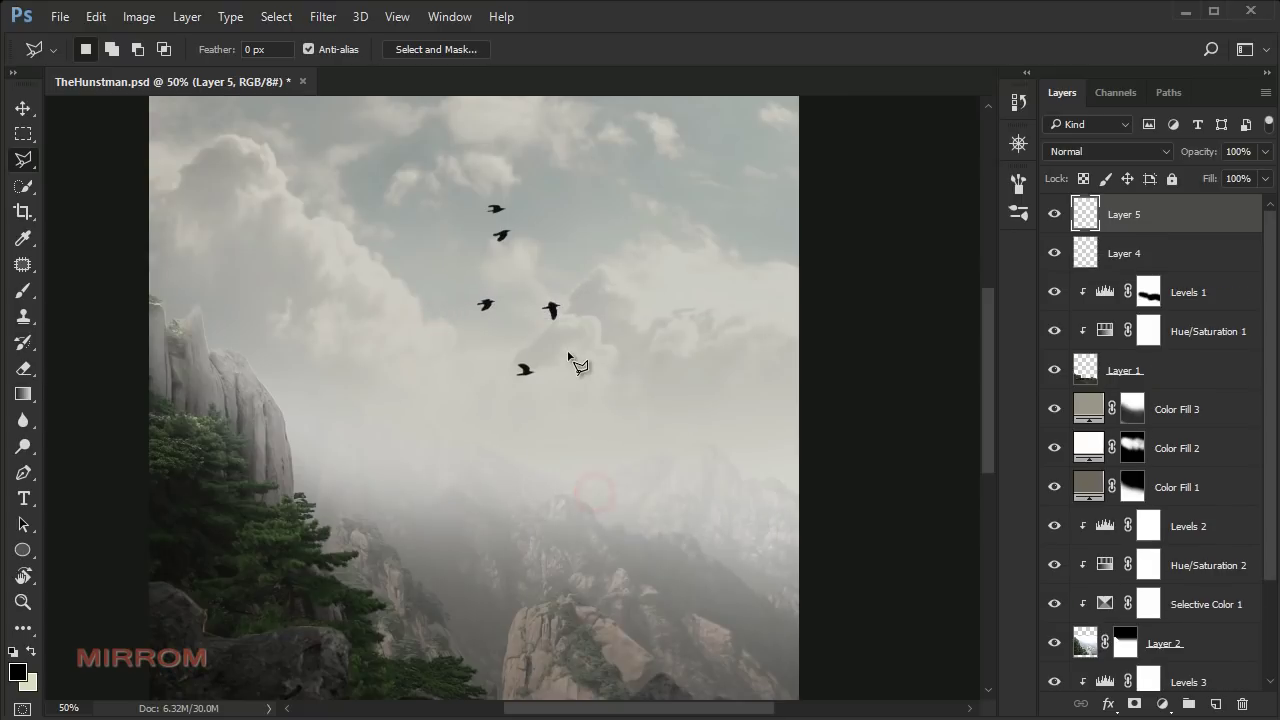
key("v")
left_click_drag(555, 331, 536, 236)
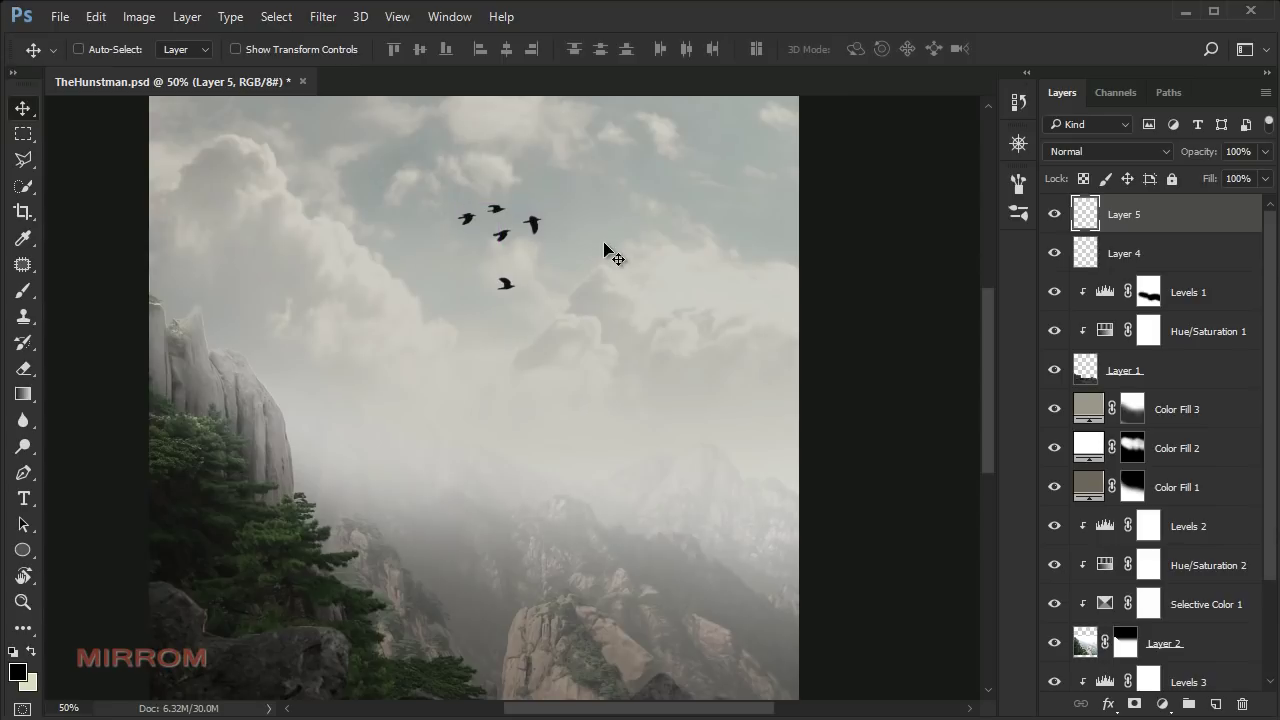
- Lasso the lowest bird and cut it onto its own layer
left_click(34, 165)
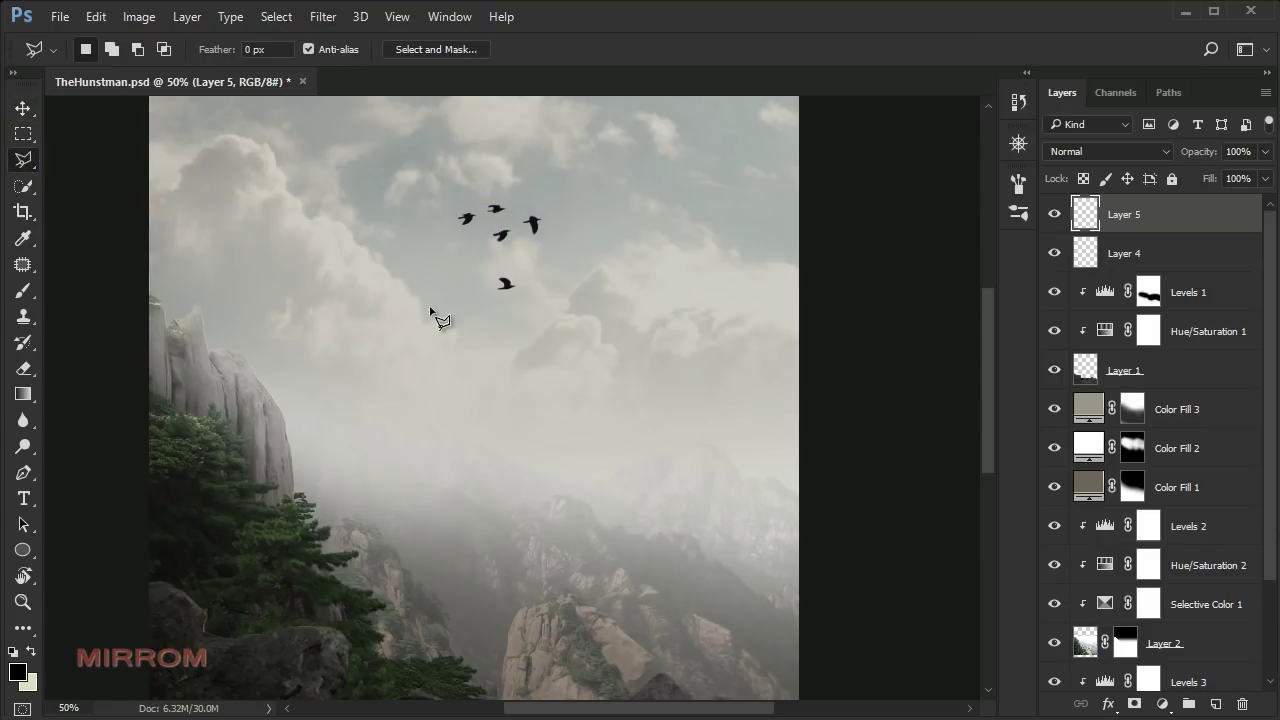
left_click(505, 262)
left_click(533, 276)
left_click(528, 298)
left_click(501, 308)
left_click(485, 298)
left_click(483, 280)
right_click(508, 285)
left_click(551, 460)
- Move that single bird up beside the flock and enlarge it
key("v")
left_click_drag(525, 296, 410, 178)
key("ctrl+t")
left_click(885, 48)
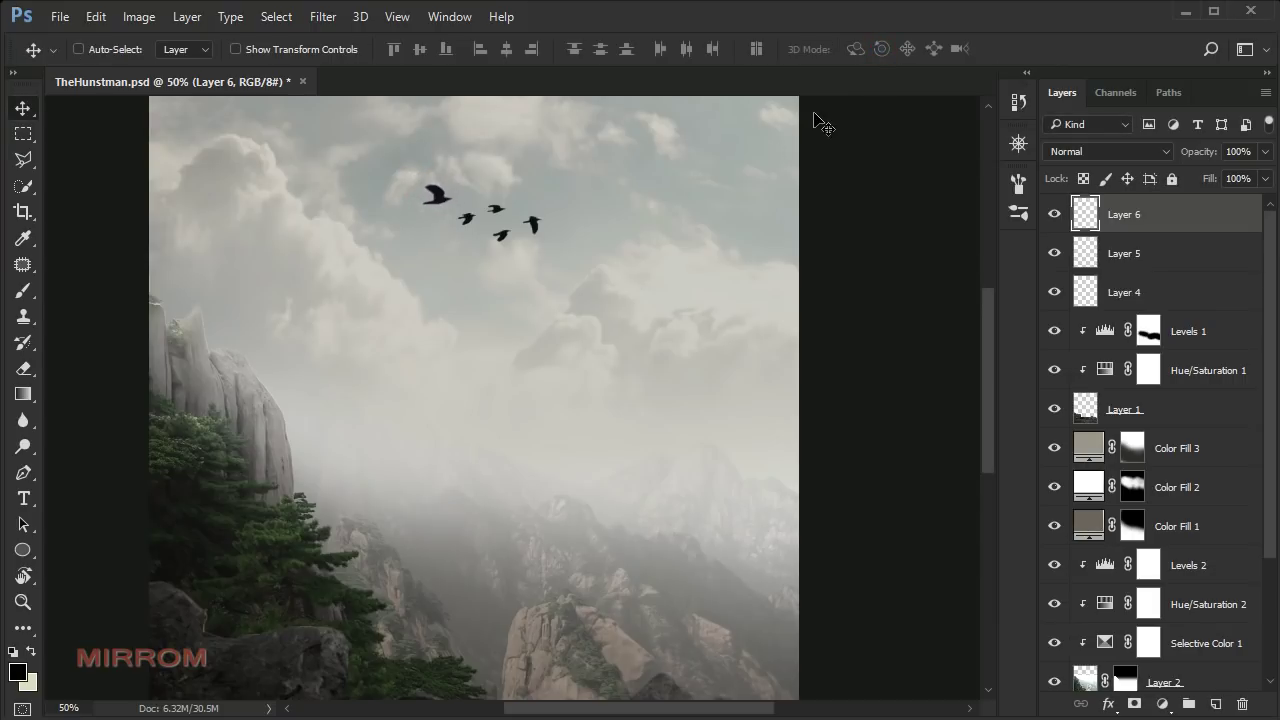
- Merge bird Layers 4, 5 and 6 into one Layer 6
left_click(1136, 258, "shift")
left_click(1160, 290, "shift")
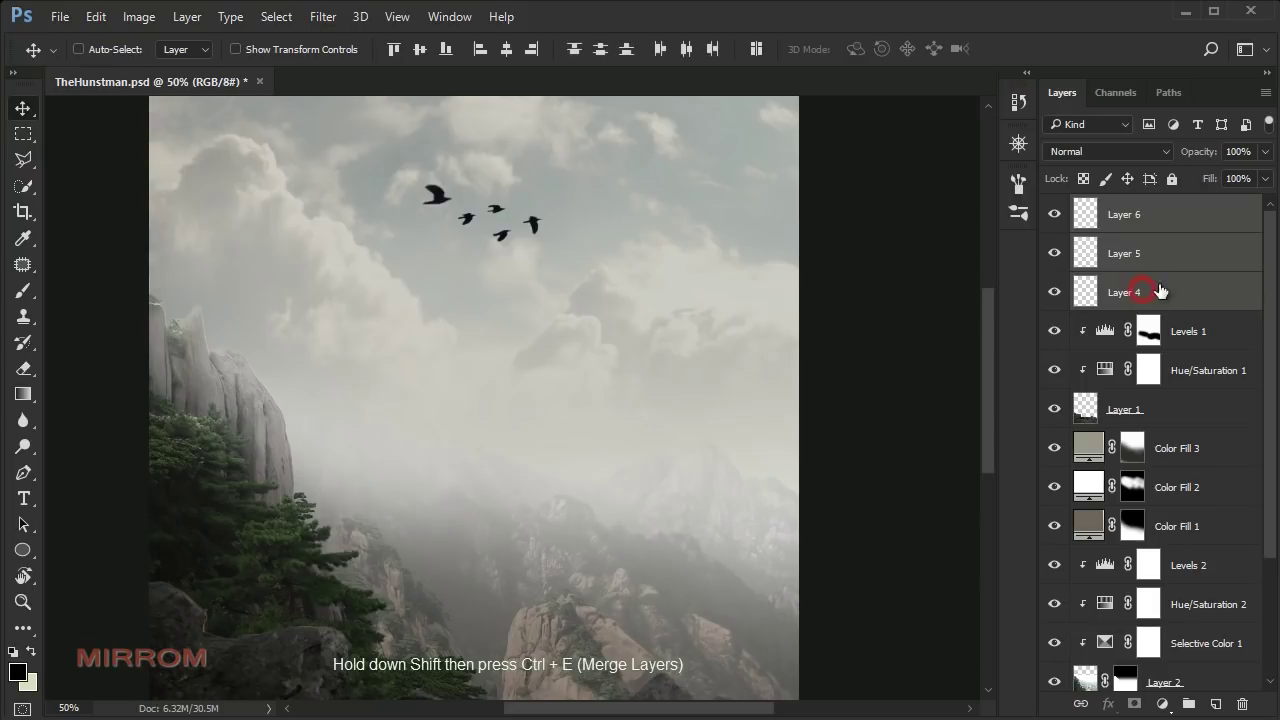
key("ctrl+e")
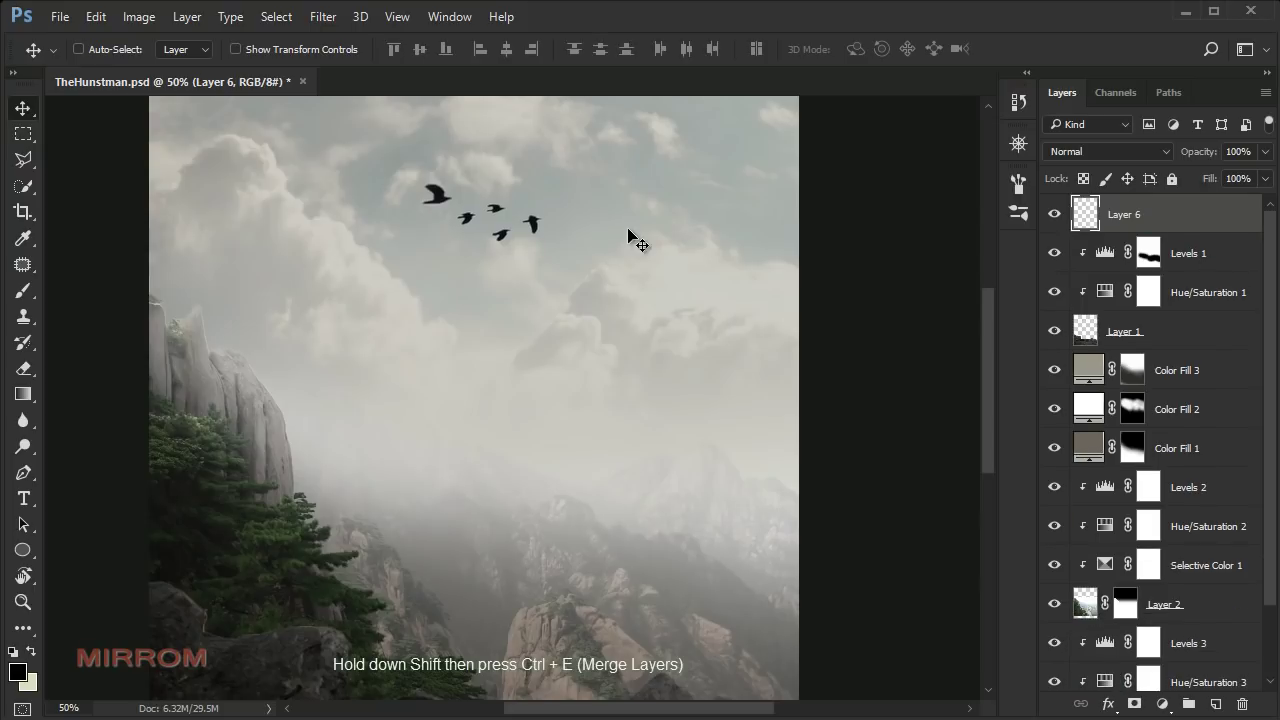
scroll(630, 237, "up", 2)
scroll(614, 257, "up", 2)
- Place the birds high in the right sky at about 77% scale and 59% opacity
left_click_drag(580, 303, 733, 220)
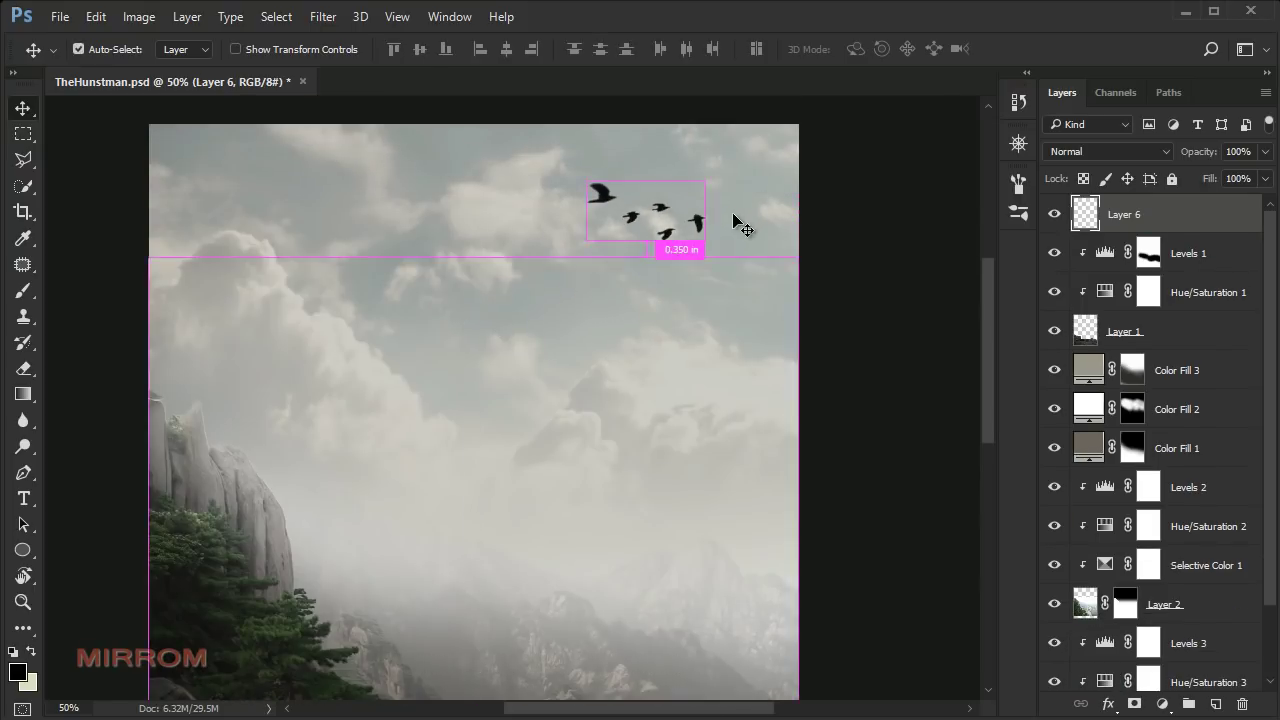
key("ctrl+t")
left_click_drag(587, 181, 623, 199)
left_click_drag(701, 200, 717, 196)
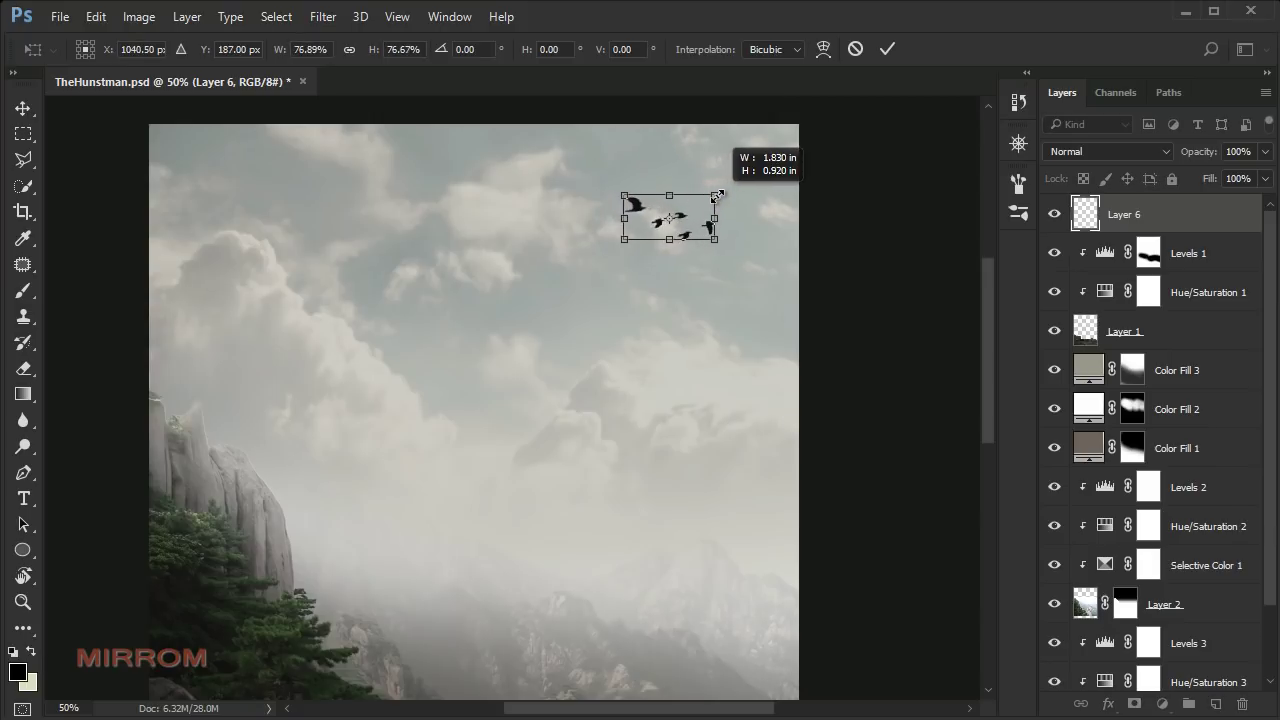
left_click(887, 48)
mouse_move(863, 209)
left_mouse_down()
mouse_move(852, 218)
mouse_move(876, 215)
left_mouse_up()
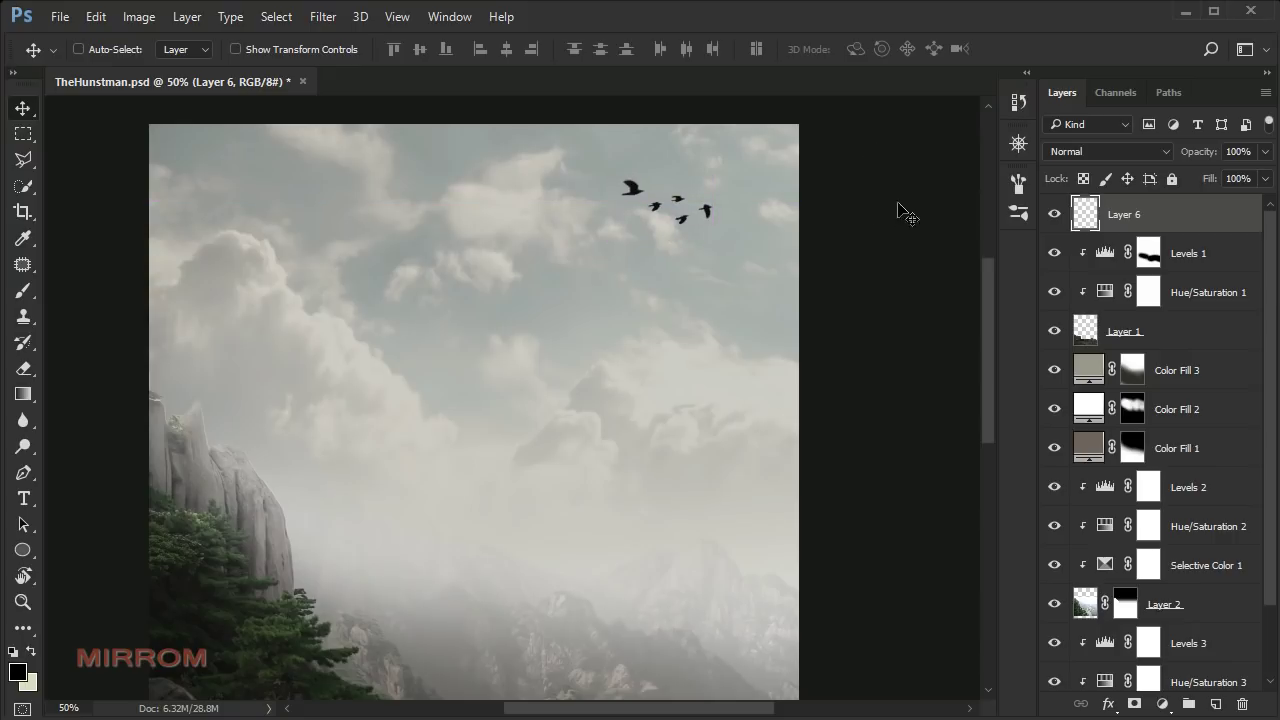
left_click(1268, 153)
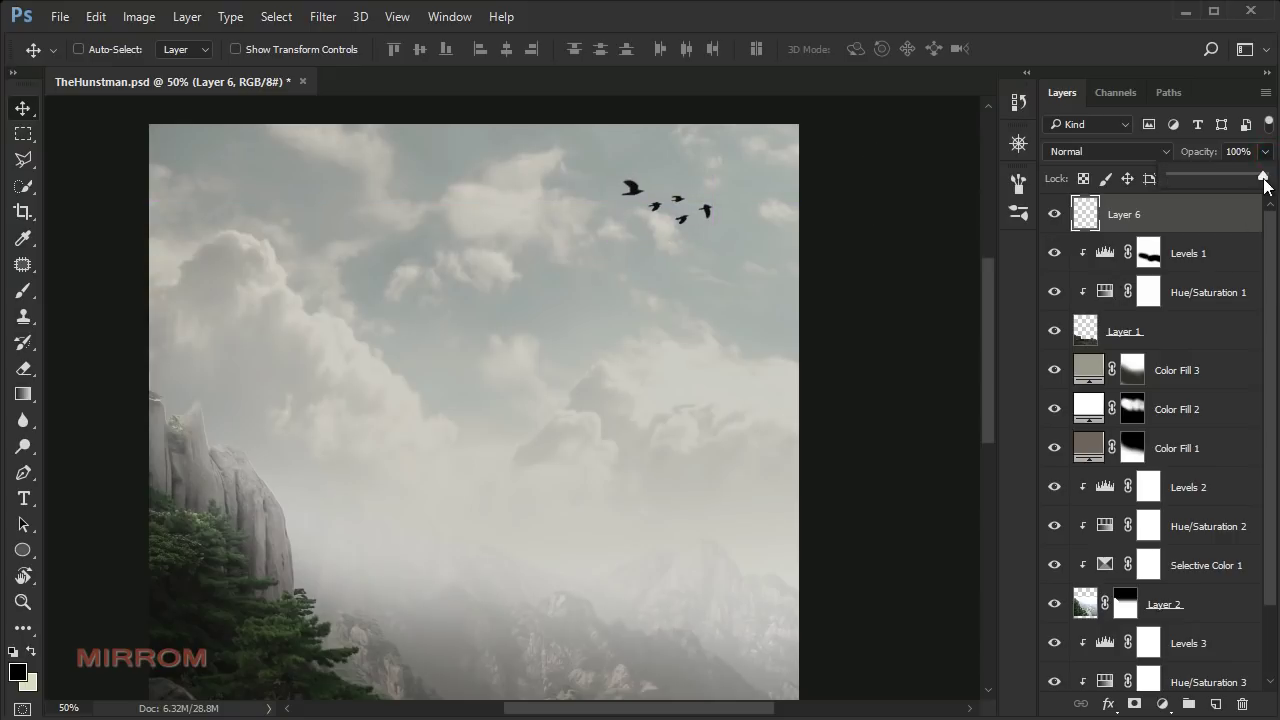
left_click_drag(1224, 179, 1226, 180)
- Add a Brightness/Contrast layer clipped to the Layer 6 birds with Brightness 84
left_click(1162, 704)
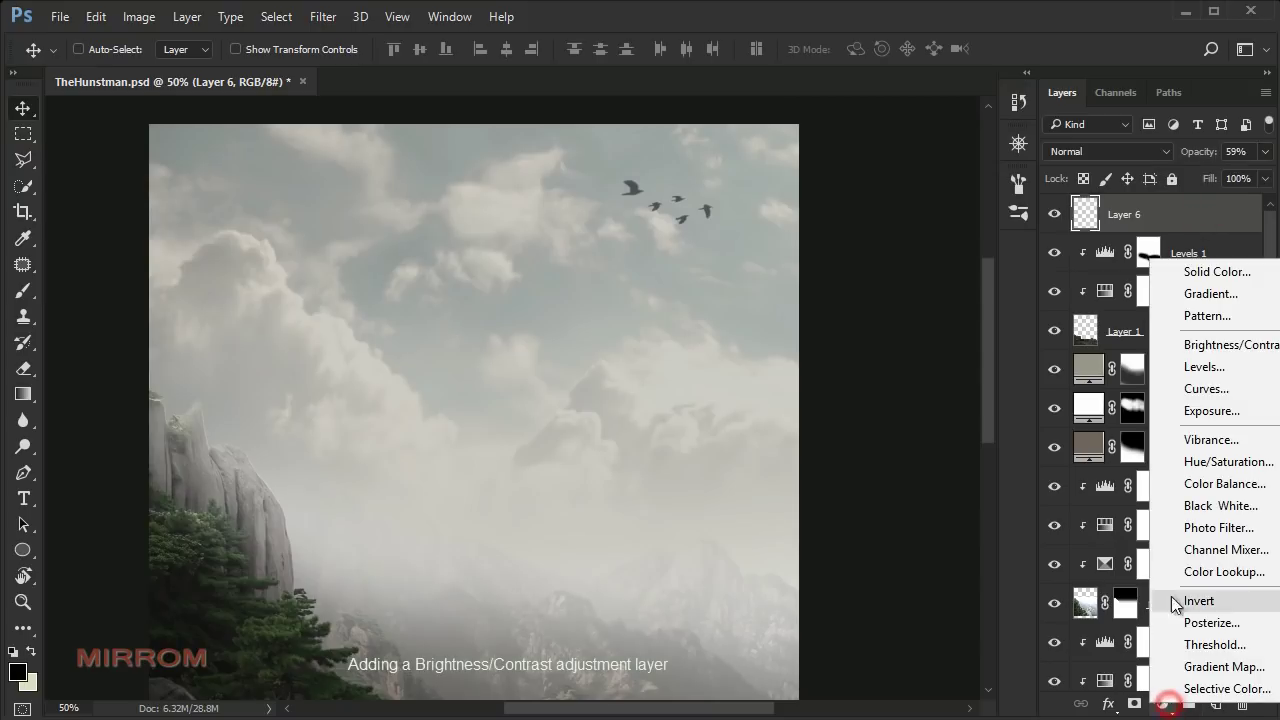
left_click(1224, 346)
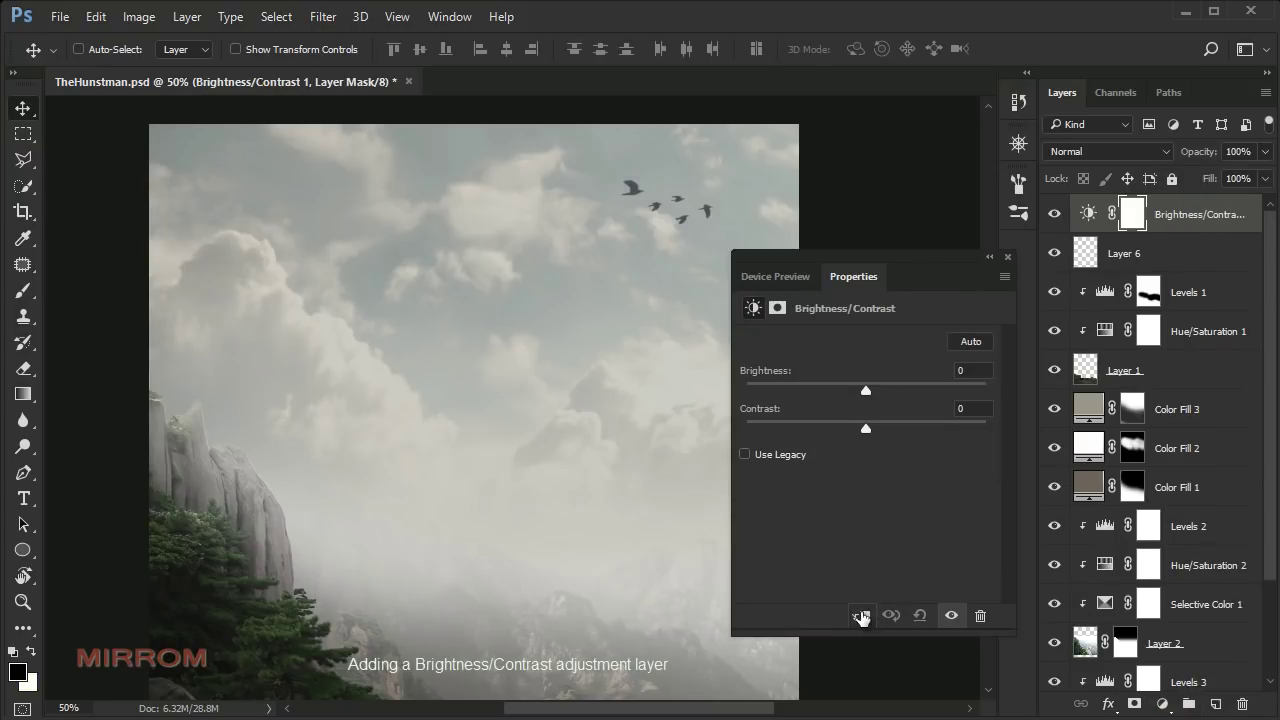
left_click(860, 616)
left_click_drag(899, 395, 928, 397)
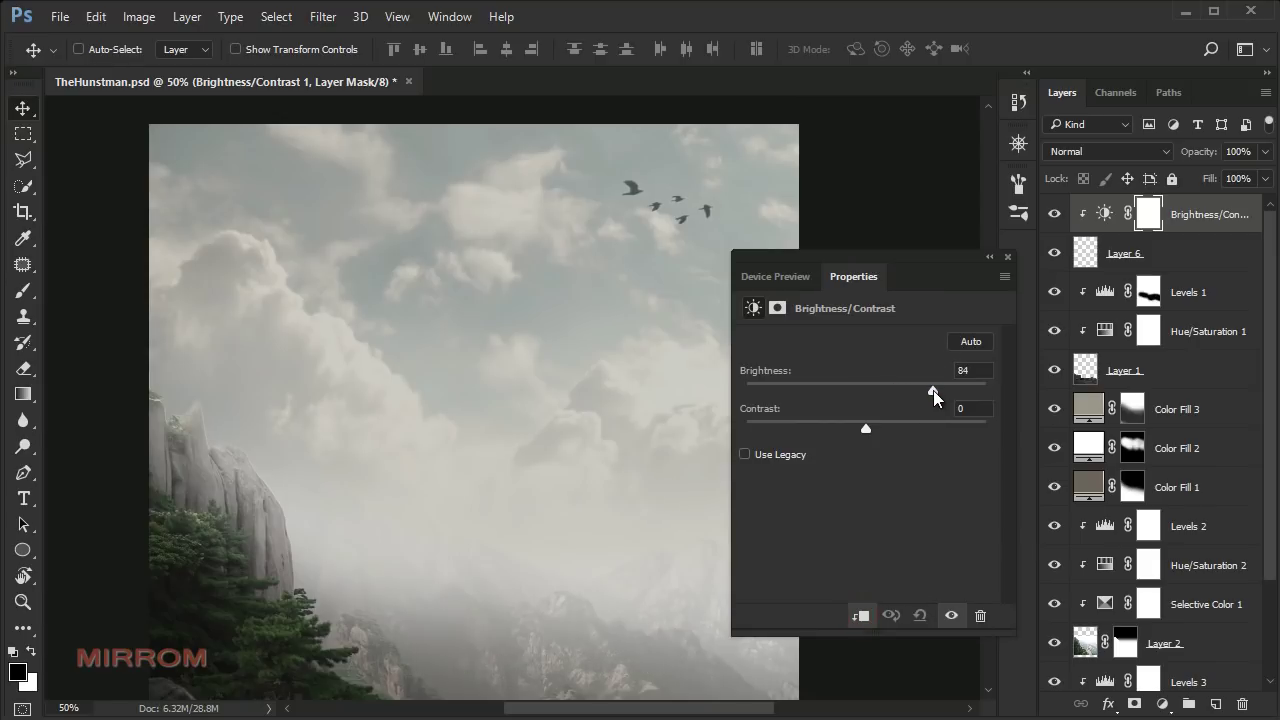
left_click(1008, 257)
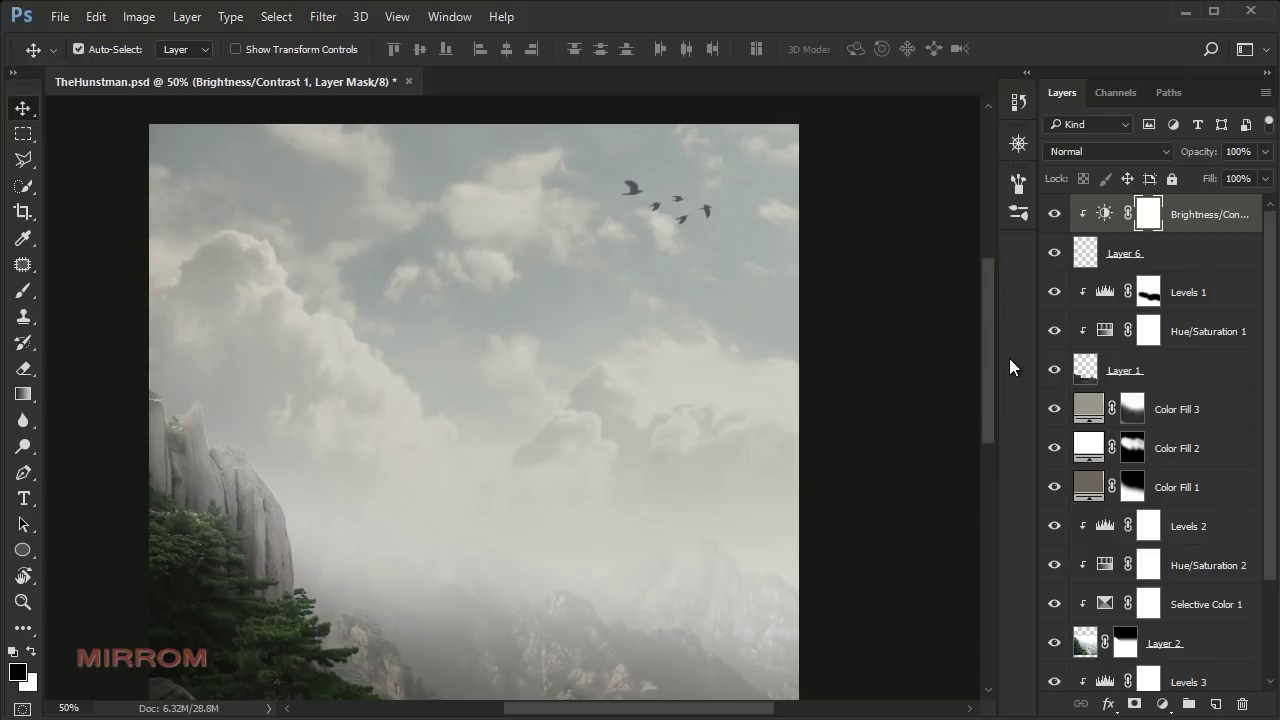
key("ctrl+minus")
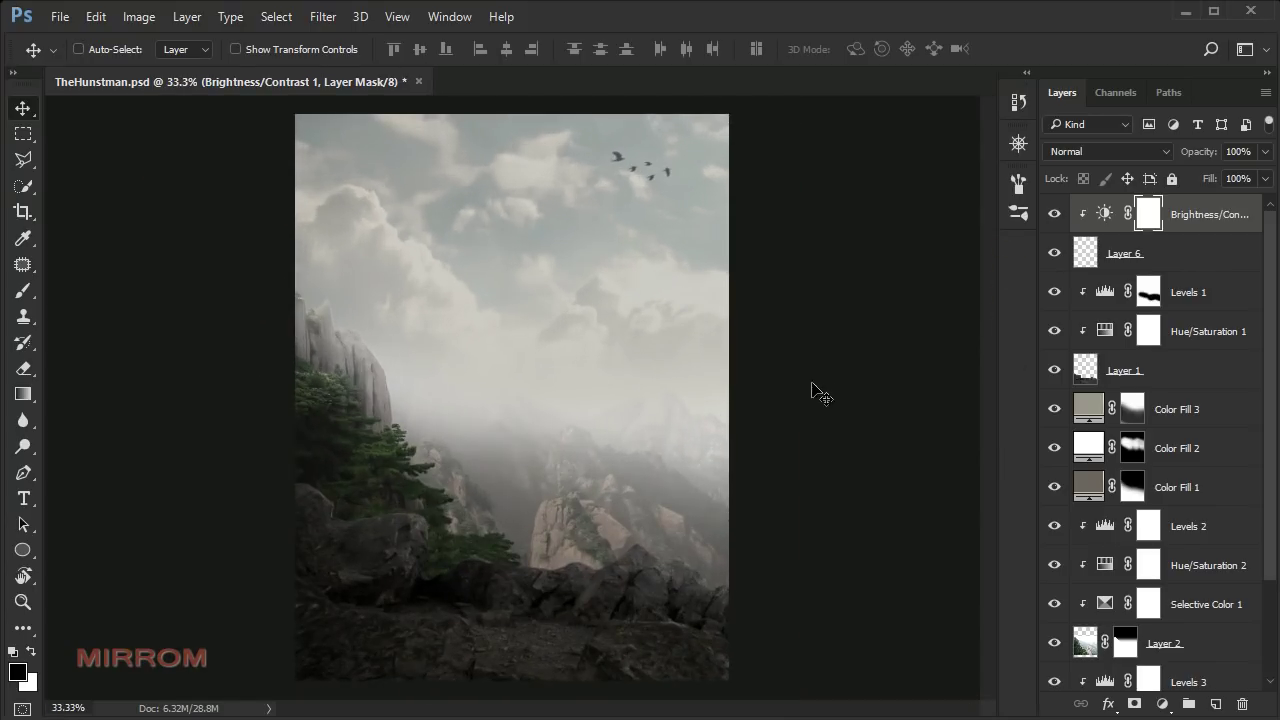
left_click(60, 17)
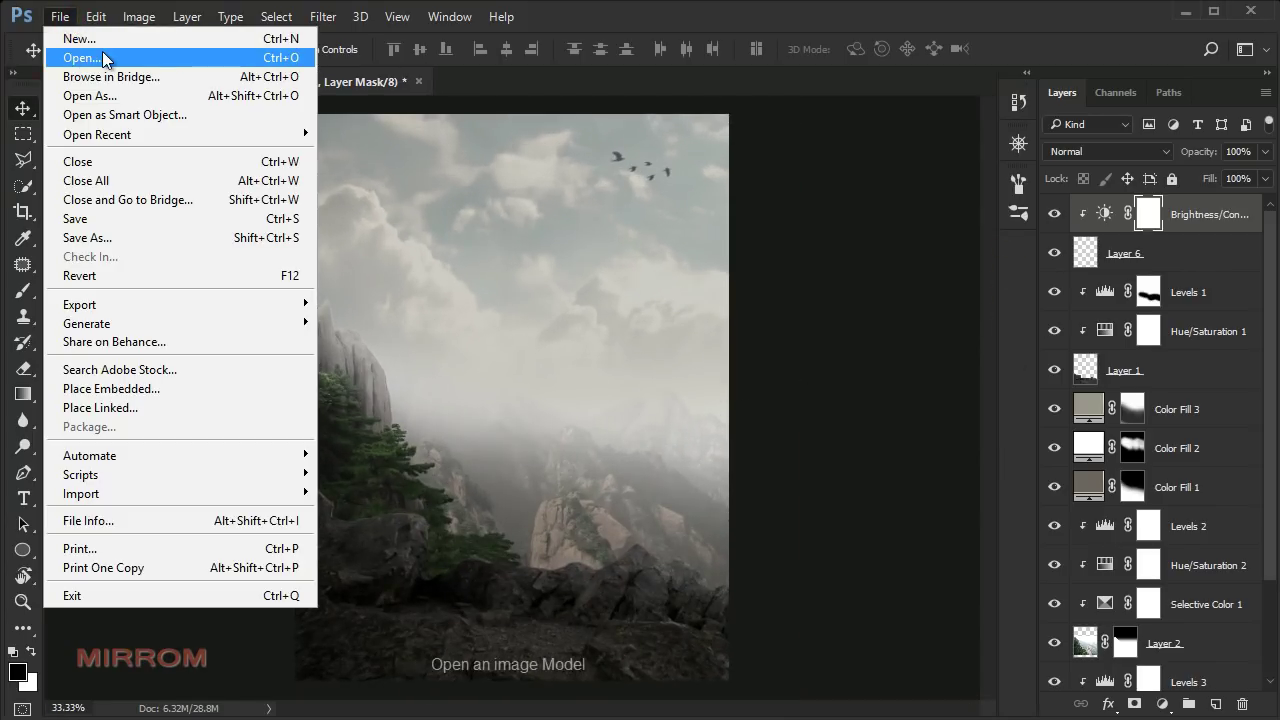
- Open the night_rogue ranger PSD and toggle its layer mask off and back on
left_click(103, 53)
double_click(250, 276)
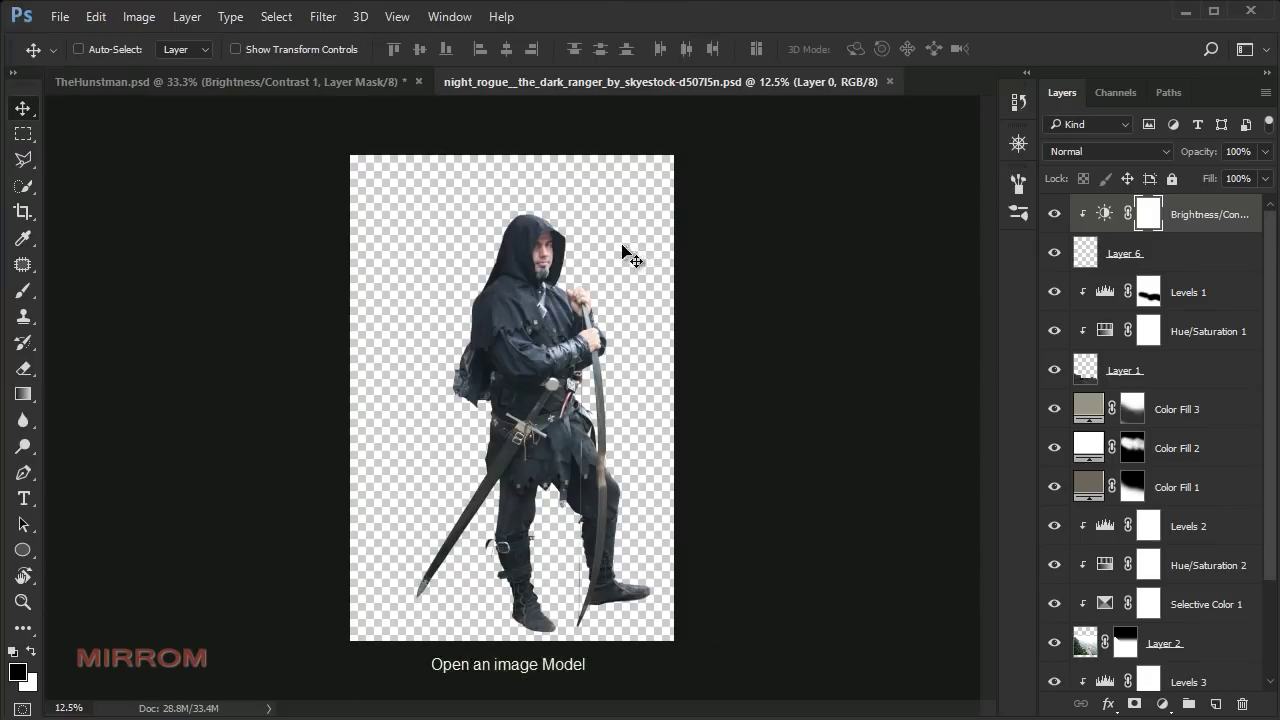
right_click(1124, 216)
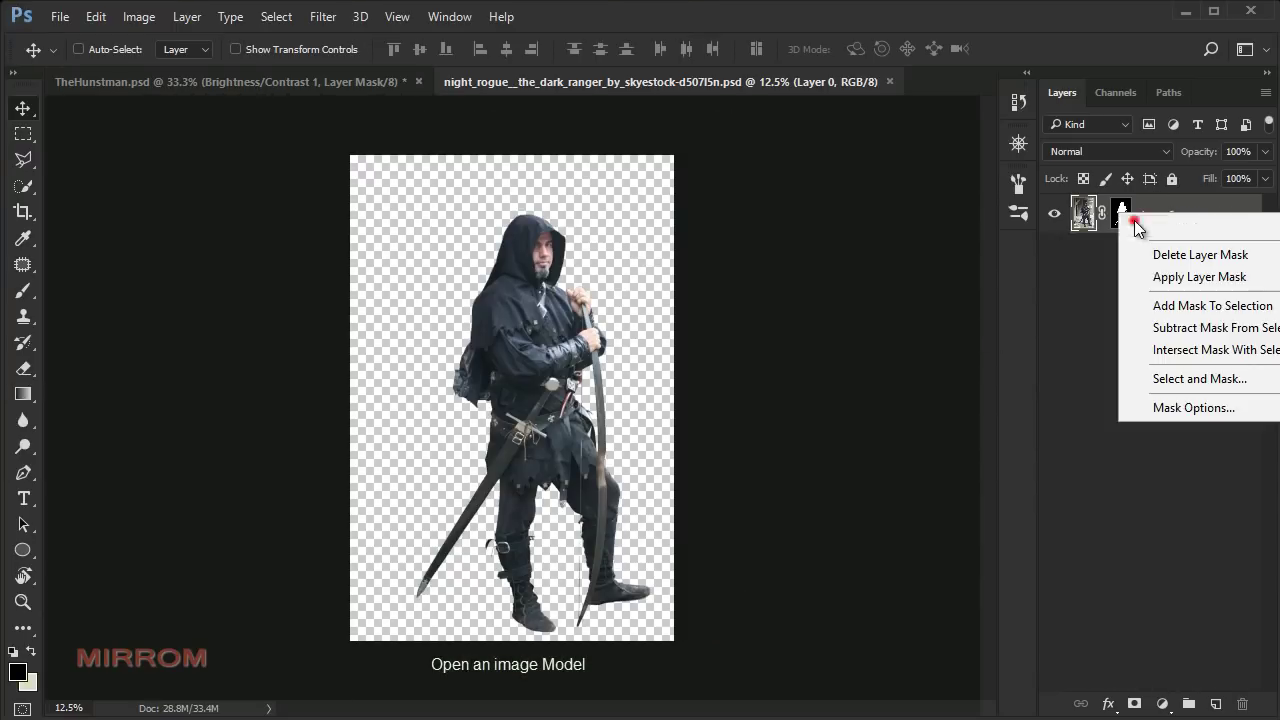
left_click(1195, 228)
right_click(1120, 218)
left_click(1180, 228)
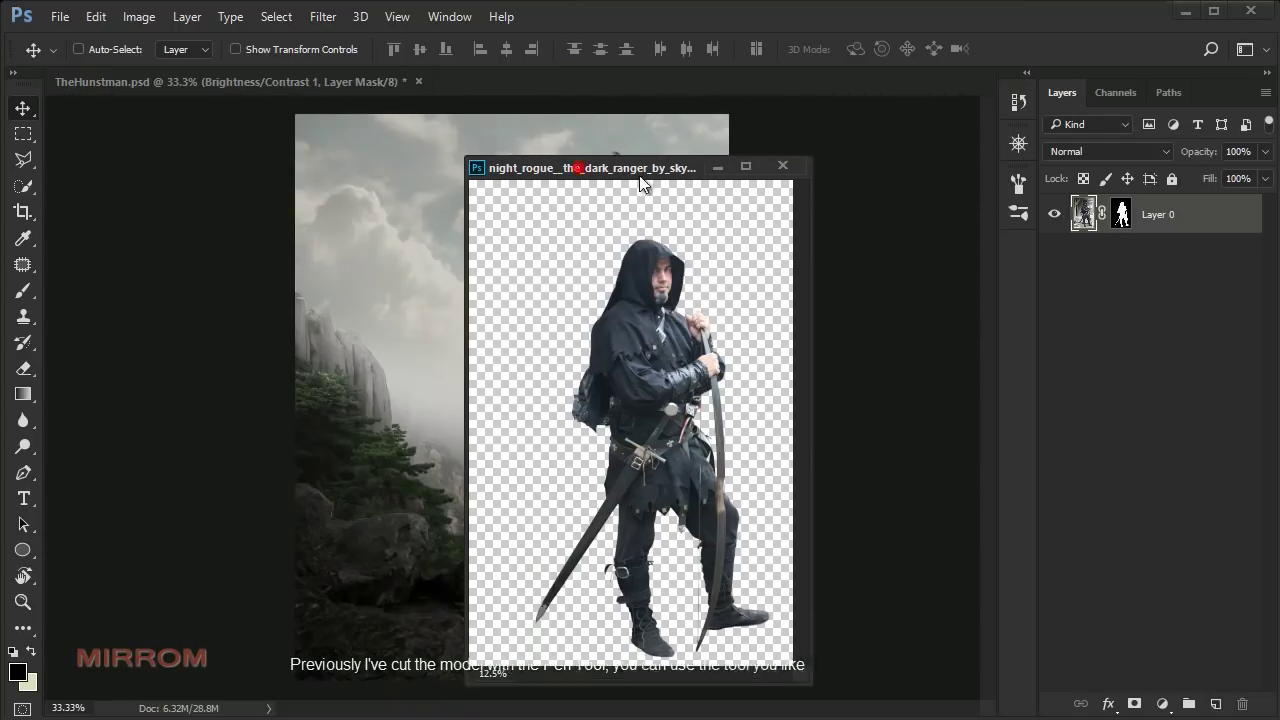
- Copy the ranger figure into TheHunstman and close the source without saving
left_click_drag(564, 81, 840, 190)
mouse_move(830, 400)
left_mouse_down()
mouse_move(566, 320)
mouse_move(568, 296)
left_mouse_up()
left_click(988, 189)
left_click(645, 297)
- Scale the ranger to about 43%, tilt it slightly, and stand it on the ledge
key("ctrl+t")
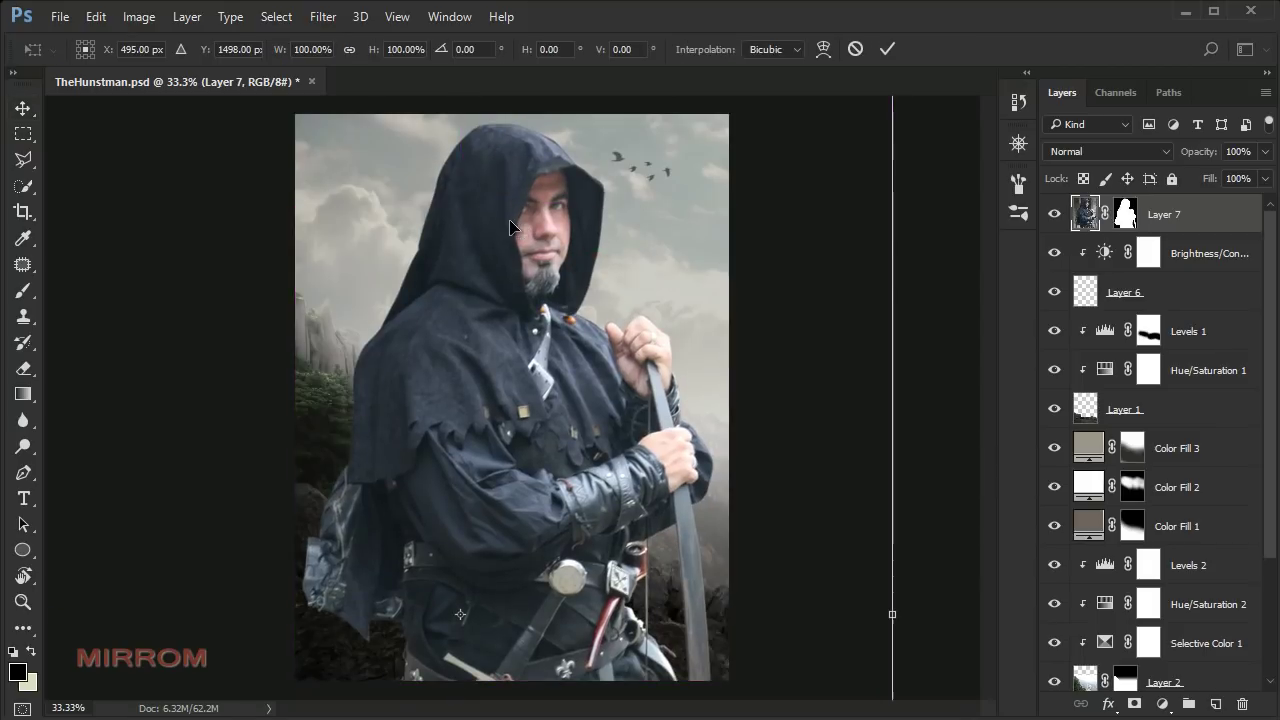
left_click_drag(280, 54, 229, 54)
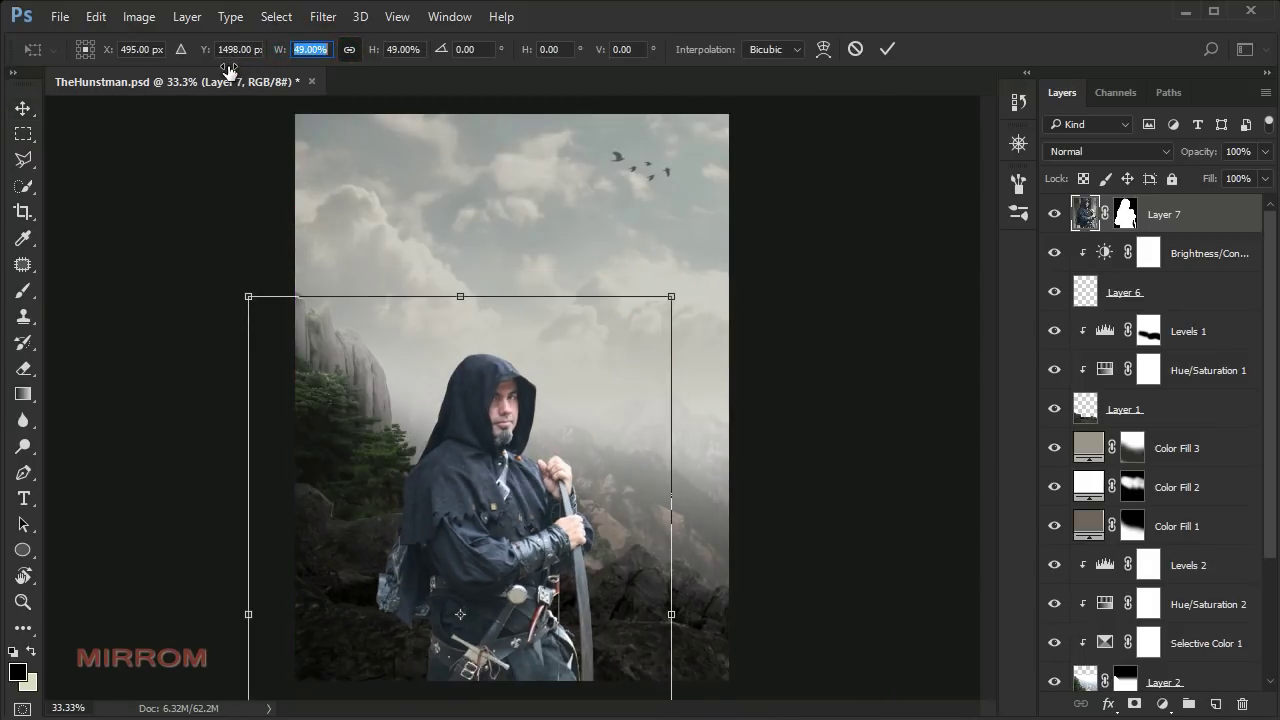
left_click_drag(531, 472, 569, 323)
left_click_drag(797, 232, 806, 243)
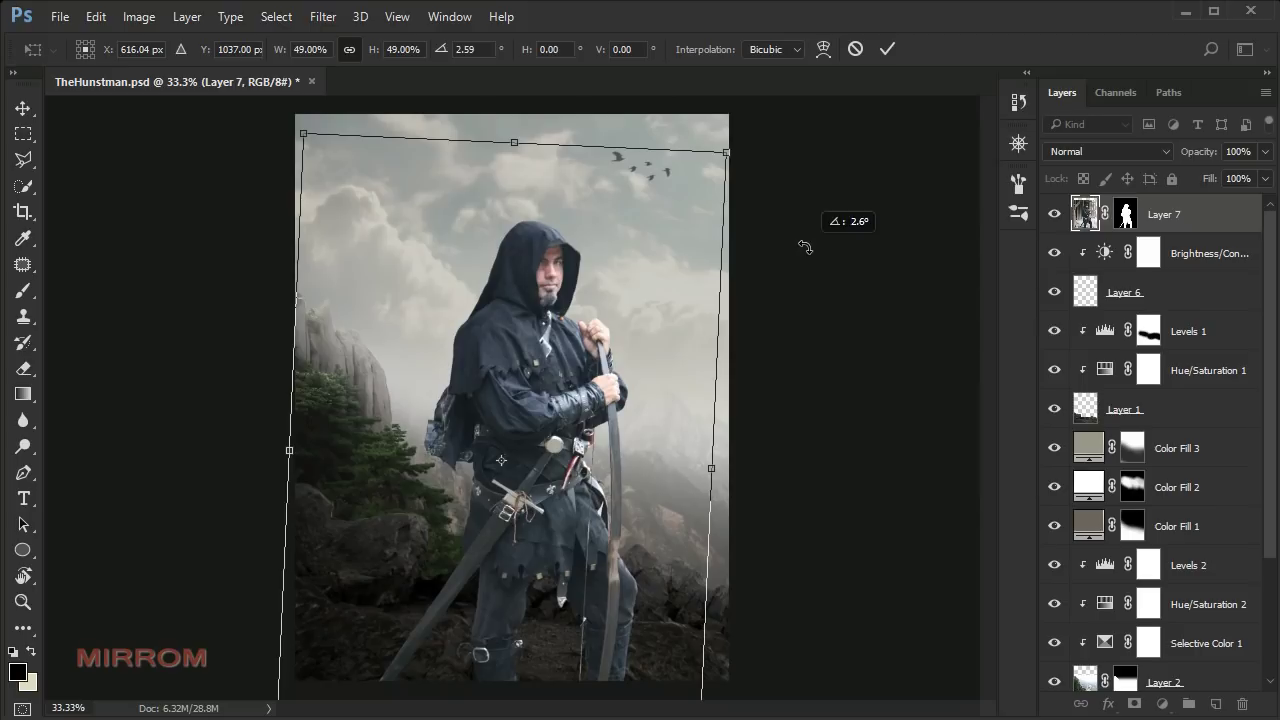
left_click_drag(720, 152, 692, 152)
left_click_drag(585, 365, 557, 290)
left_click_drag(831, 341, 833, 350)
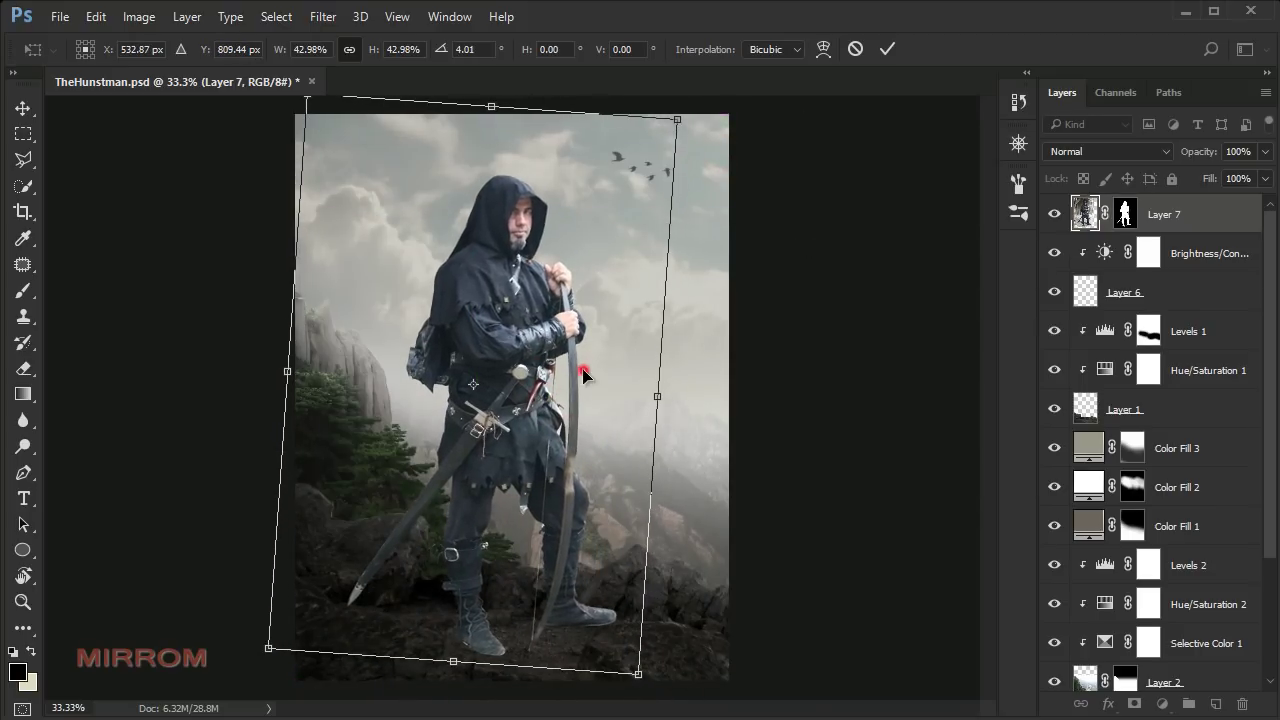
left_click_drag(585, 373, 598, 379)
mouse_move(690, 125)
left_mouse_down()
mouse_move(676, 150)
mouse_move(697, 104)
mouse_move(692, 113)
left_mouse_up()
left_click(887, 48)
key("ctrl+t")
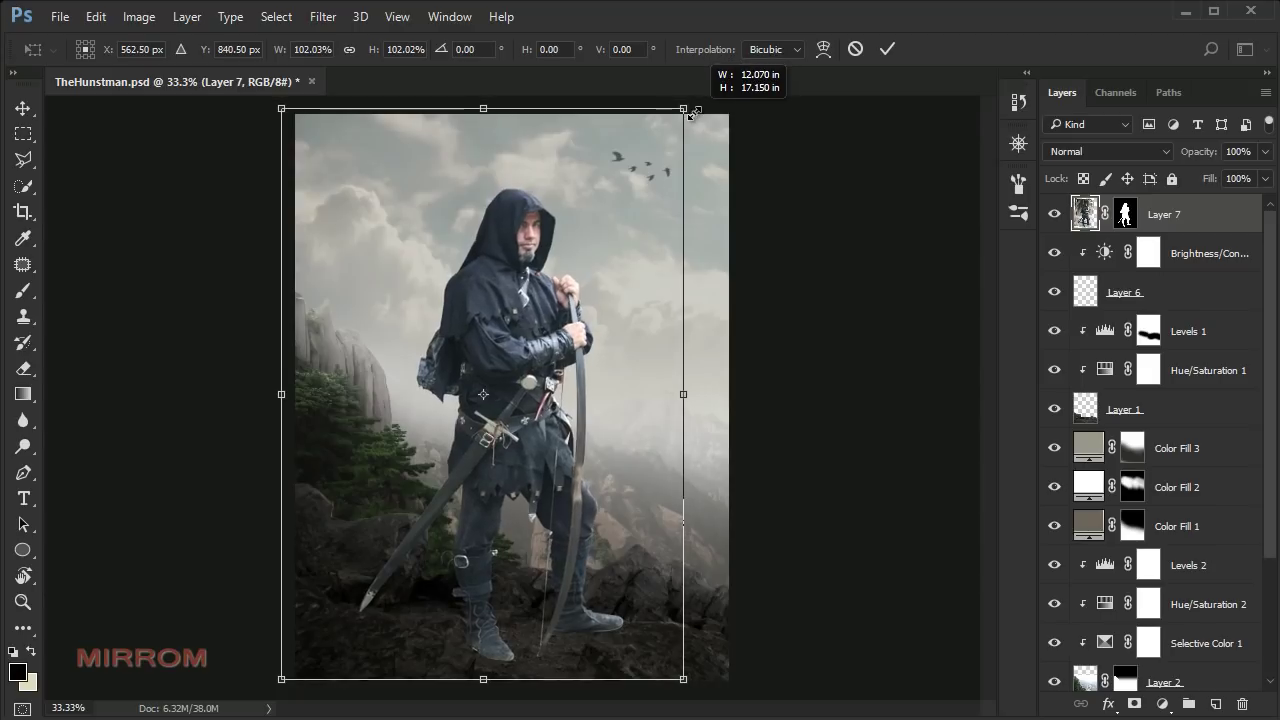
left_click(886, 50)
- Apply Layer 7's mask and nudge the ranger down and left with arrow keys
right_click(1122, 220)
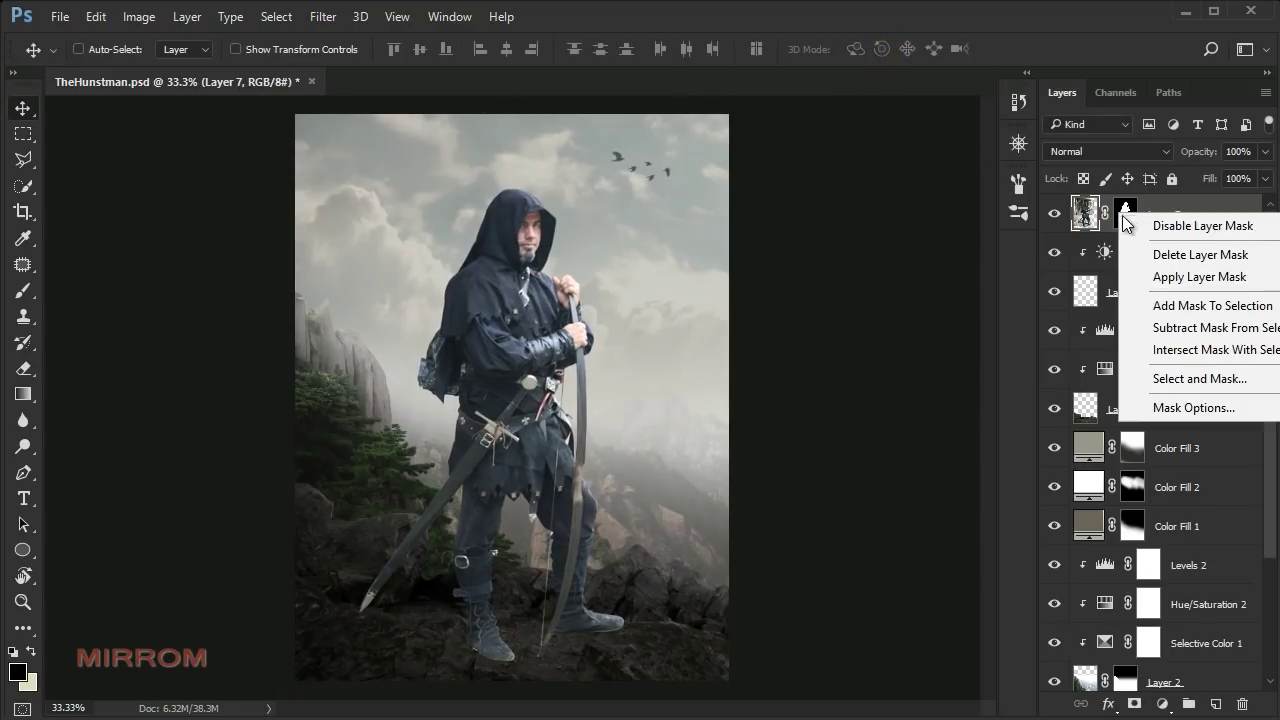
left_click(1158, 275)
key("Down")
key("Down")
key("Down")
key("Down")
key("Down")
key("Down")
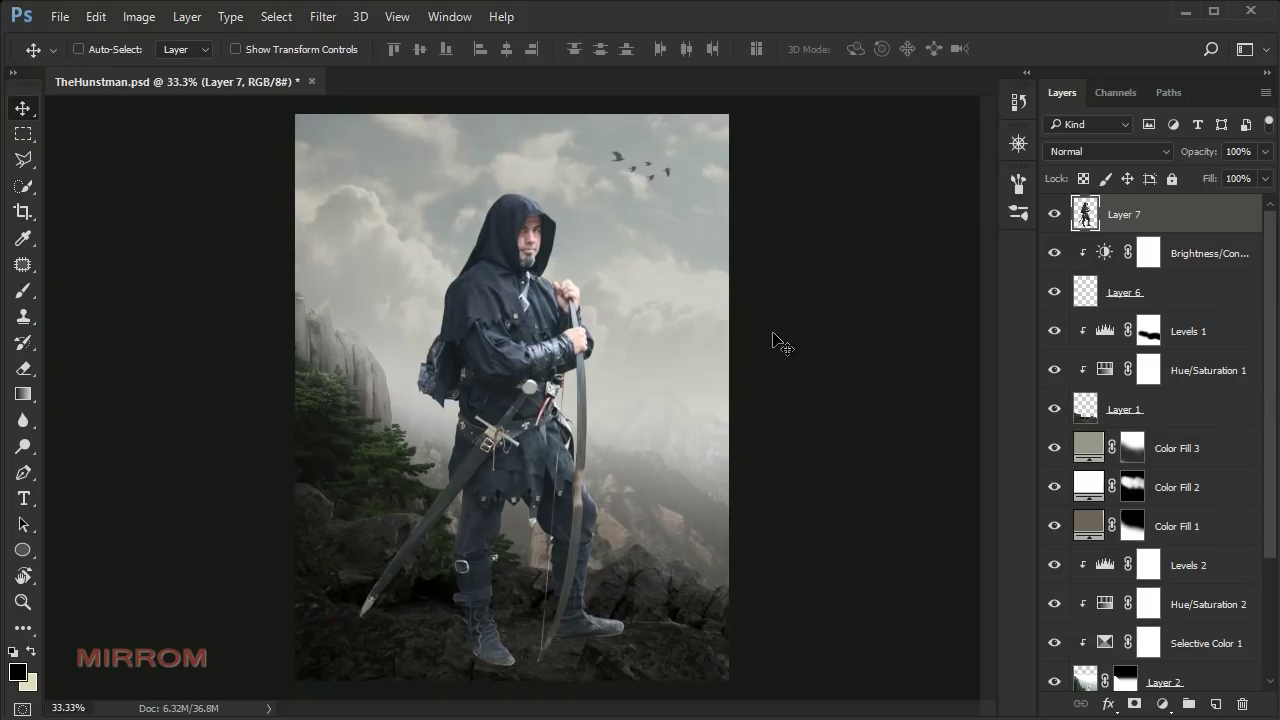
key("Down")
key("shift+Down")
key("shift+Down")
key("shift+Left")
key("shift+Left")
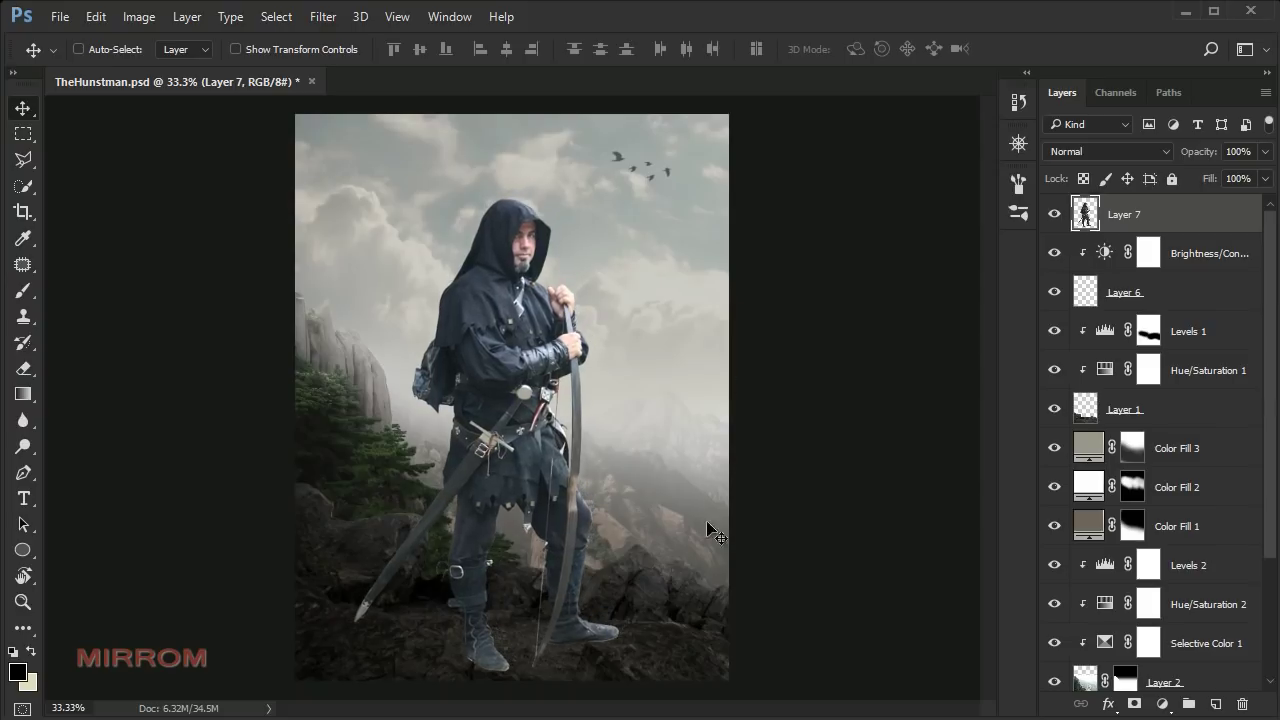
key("shift+Up")
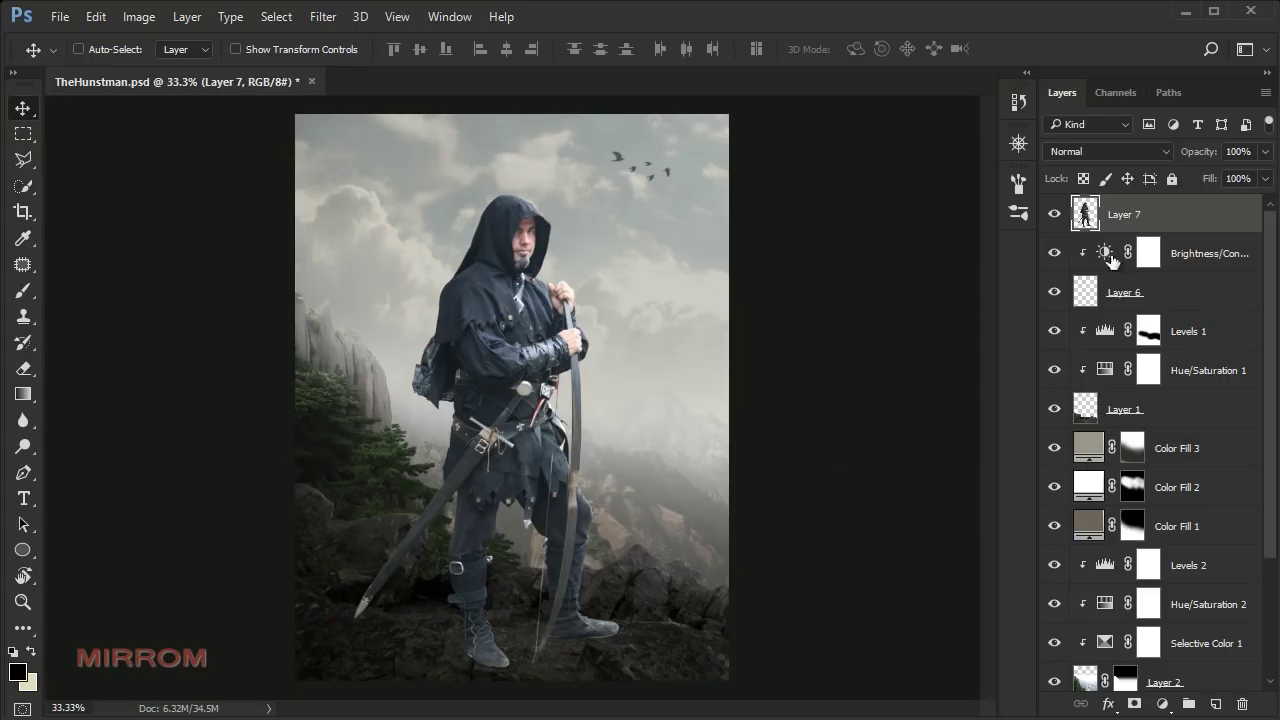
left_click(322, 16)
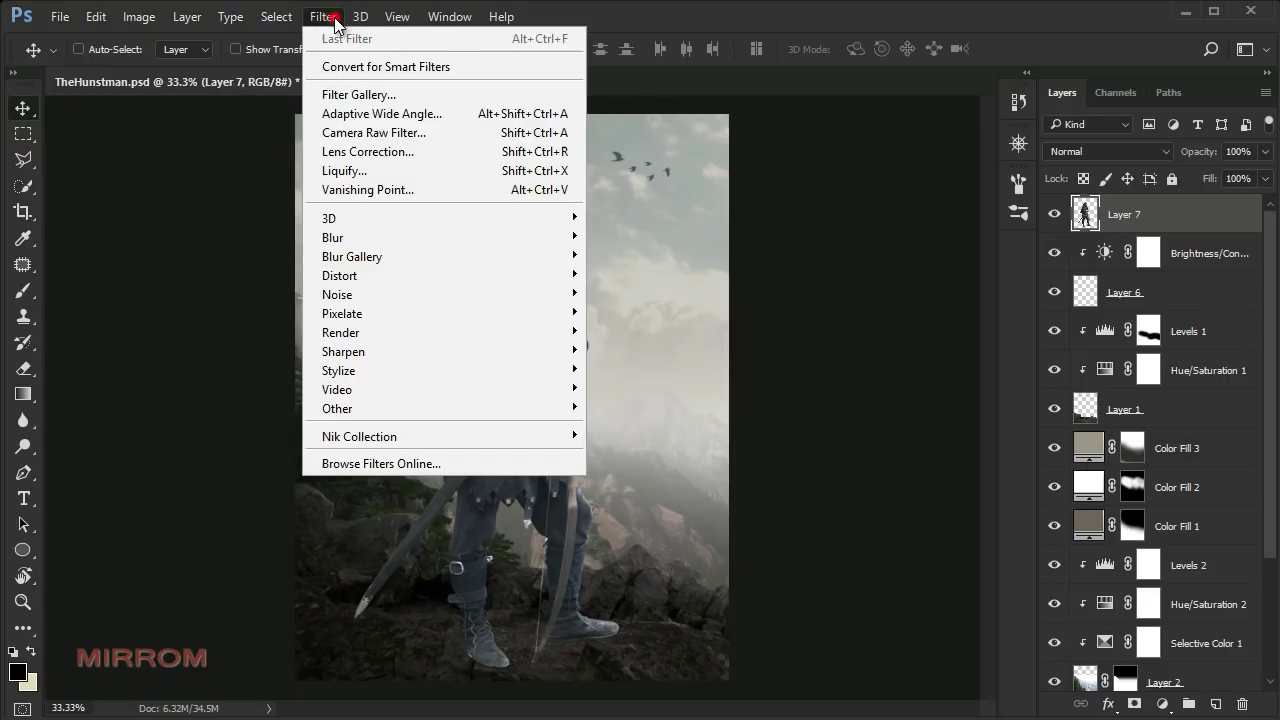
left_click(427, 134)
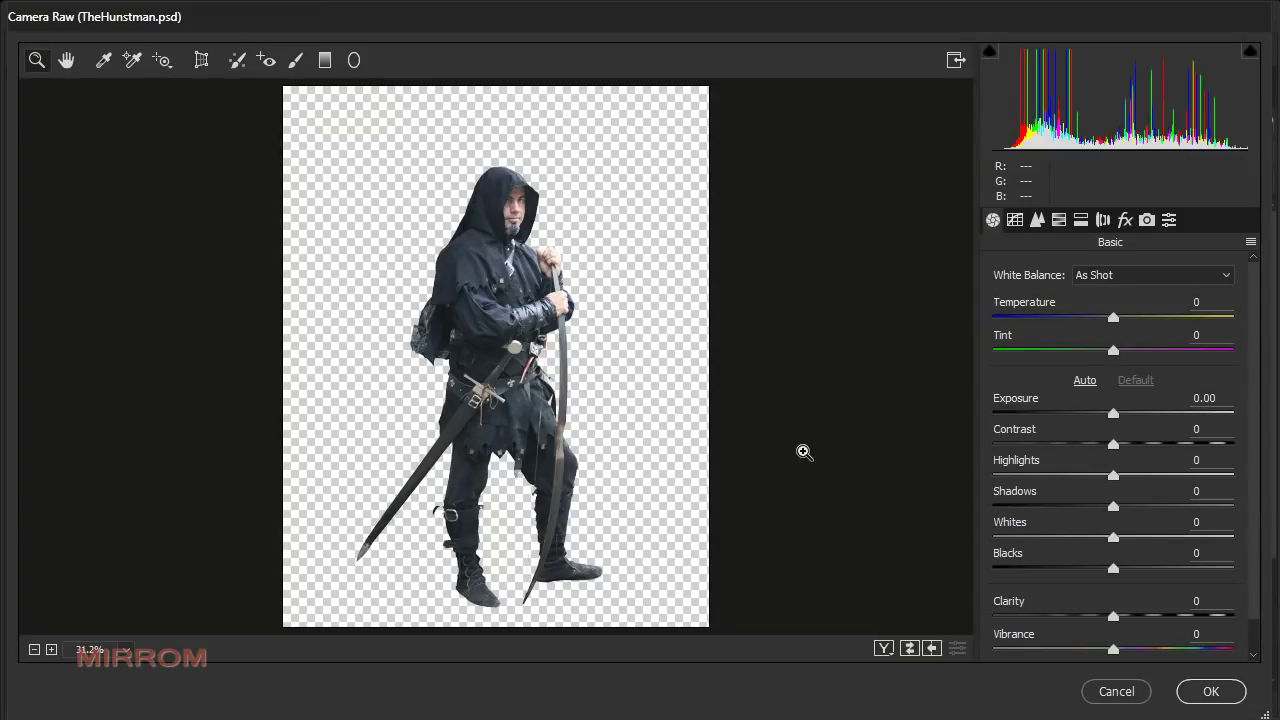
- Lower highlights to -68, lift shadows to +32, and cut contrast to -44
left_click(804, 452)
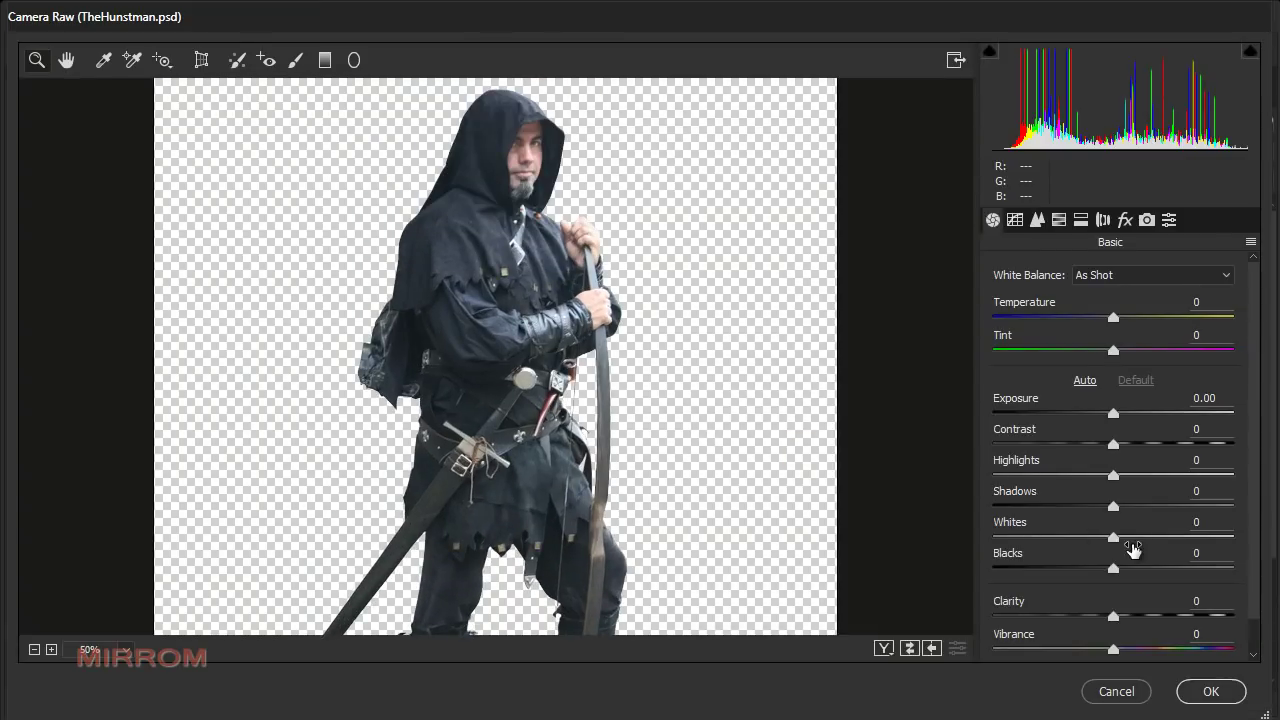
left_click_drag(1113, 474, 1031, 475)
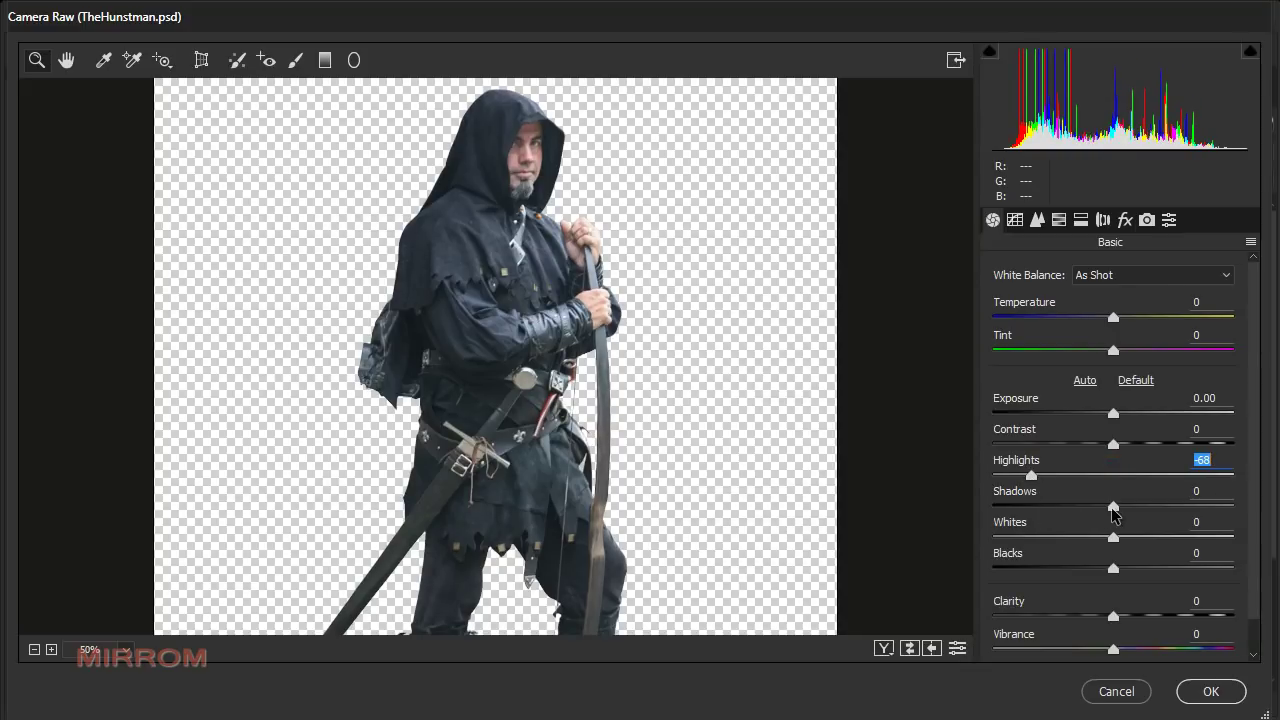
left_click_drag(1117, 510, 1156, 508)
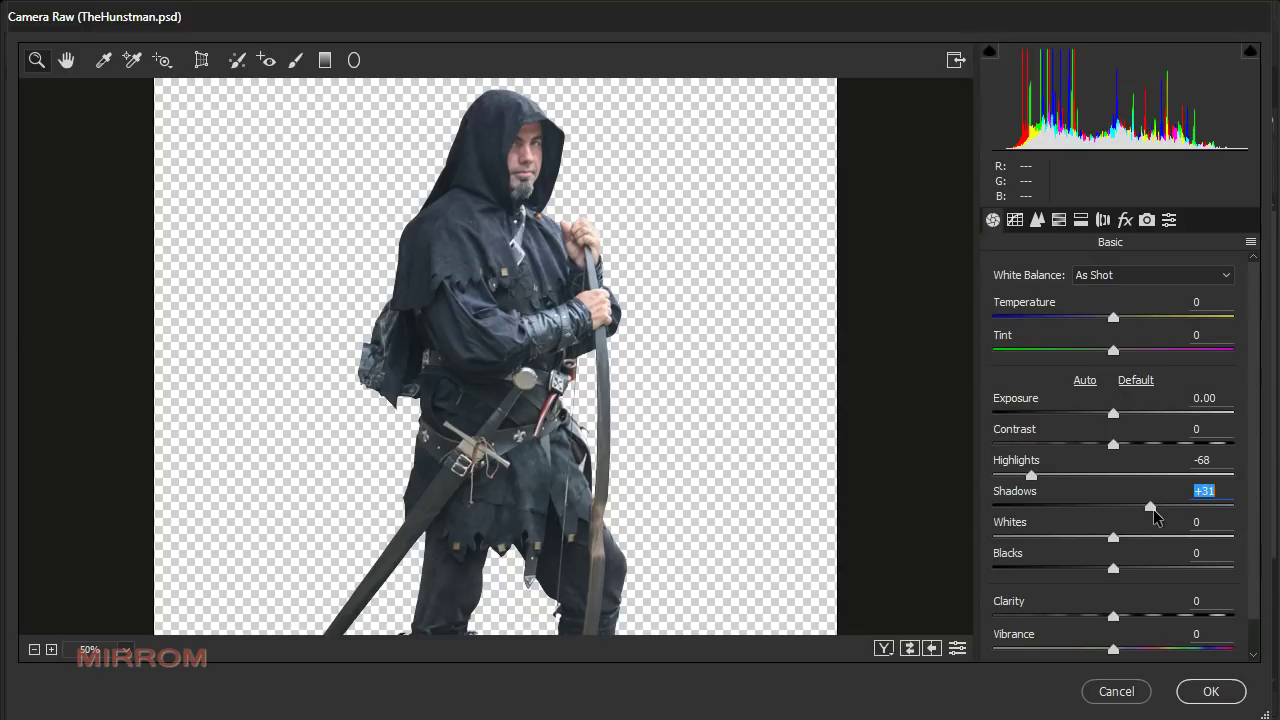
left_click_drag(1113, 443, 1060, 447)
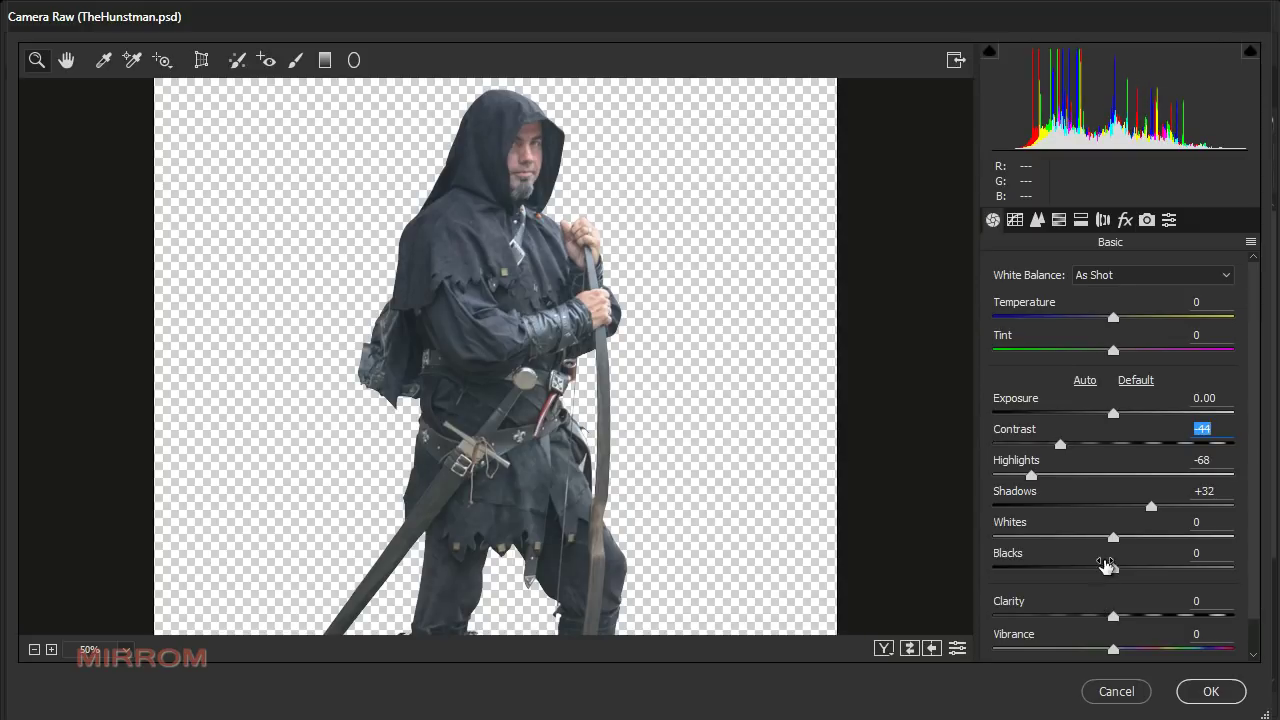
- Set blacks -43, clarity +55 and vibrance -25, then apply the filter
left_click_drag(1111, 570, 1062, 570)
left_click_drag(1250, 520, 1245, 588)
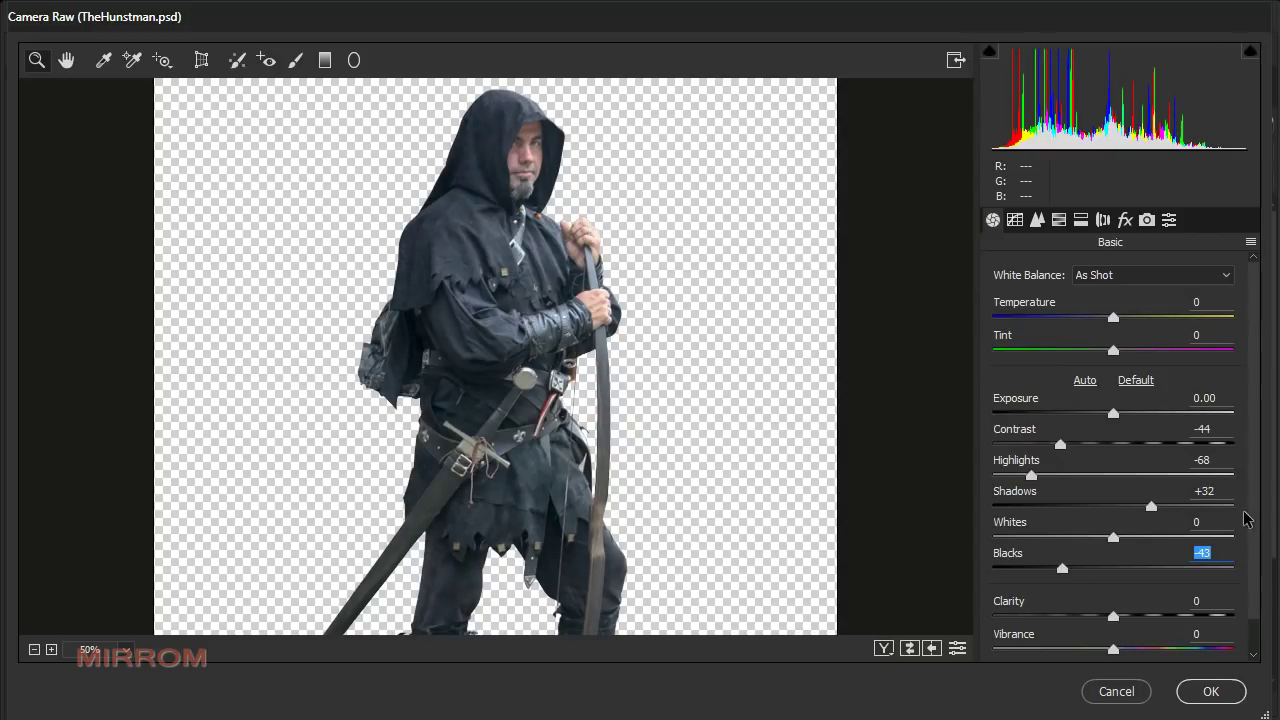
left_click_drag(1118, 580, 1180, 580)
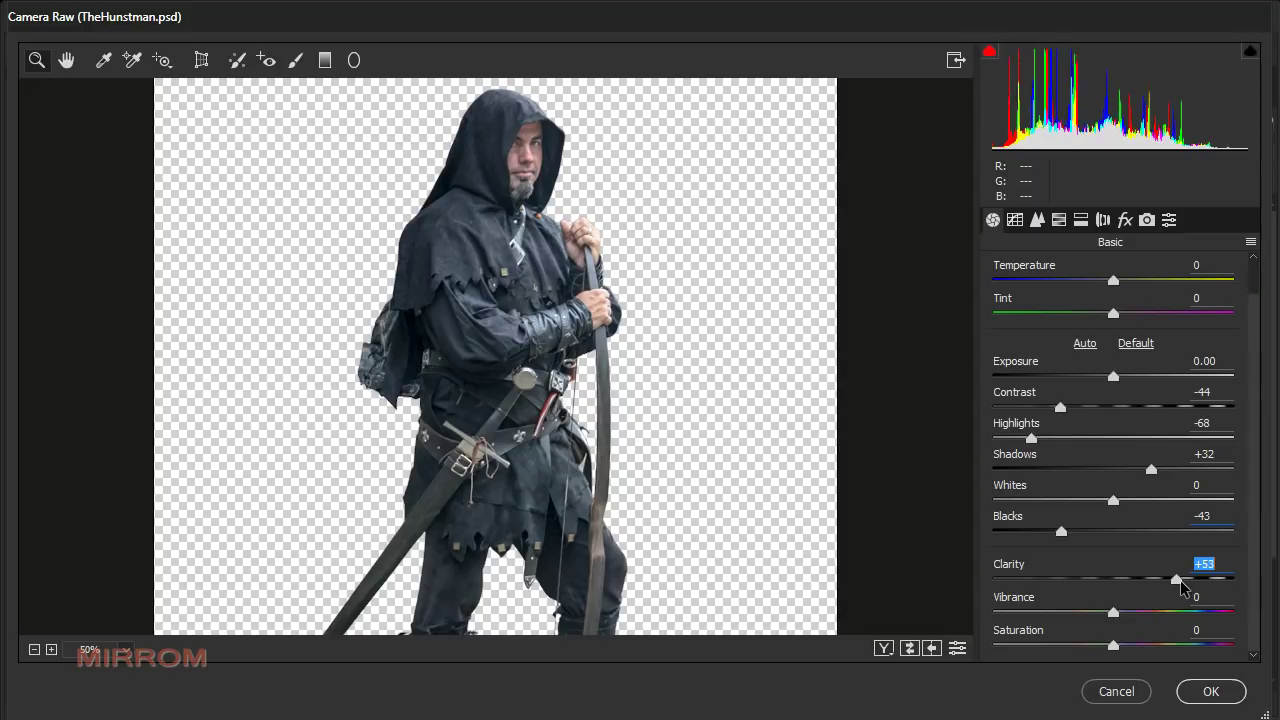
left_click_drag(1113, 612, 1085, 606)
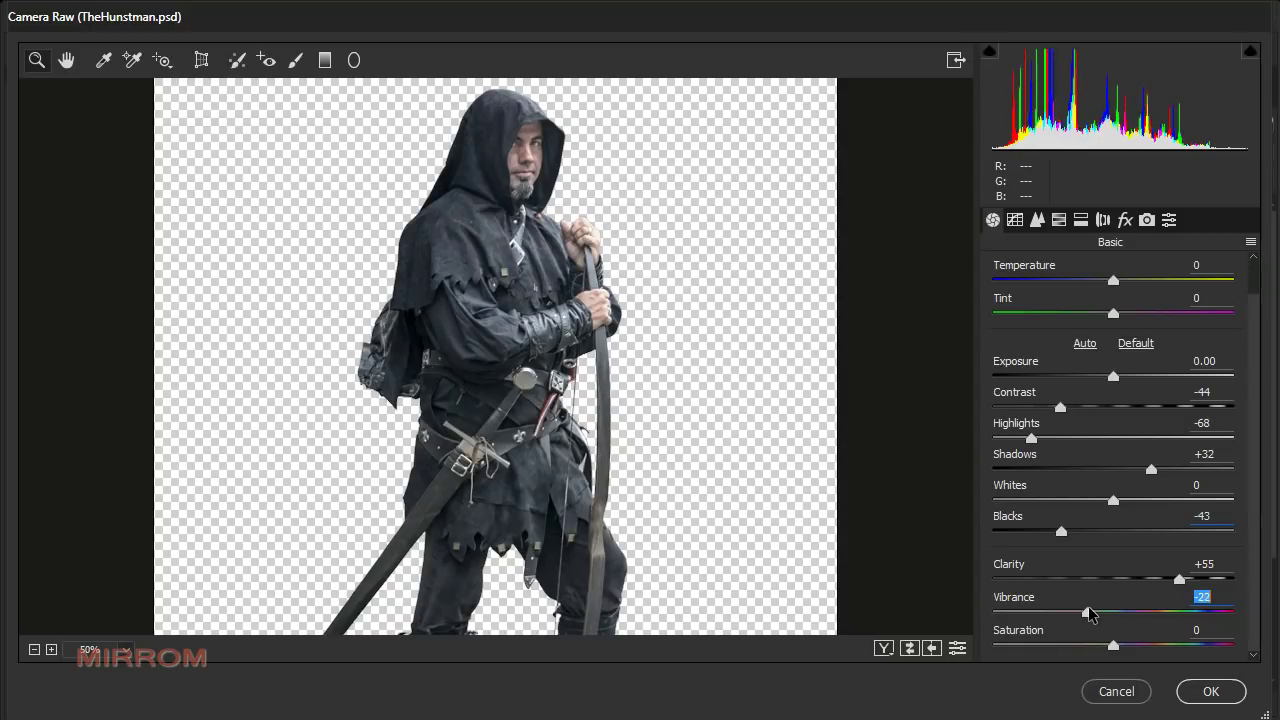
left_click(1200, 690)
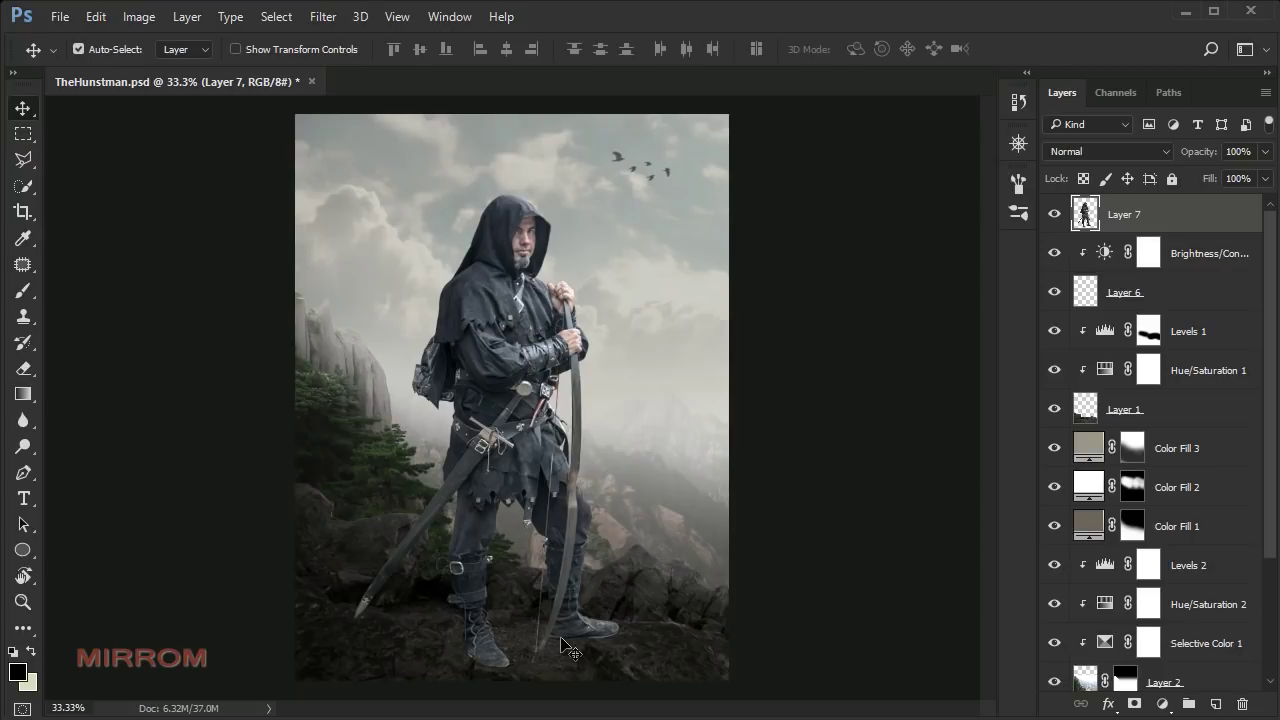
- Hide the ranger on Layer 7 and make Layer 1 the active layer
scroll(563, 648, "up", 1)
scroll(463, 586, "up", 1)
scroll(955, 418, "up", 1)
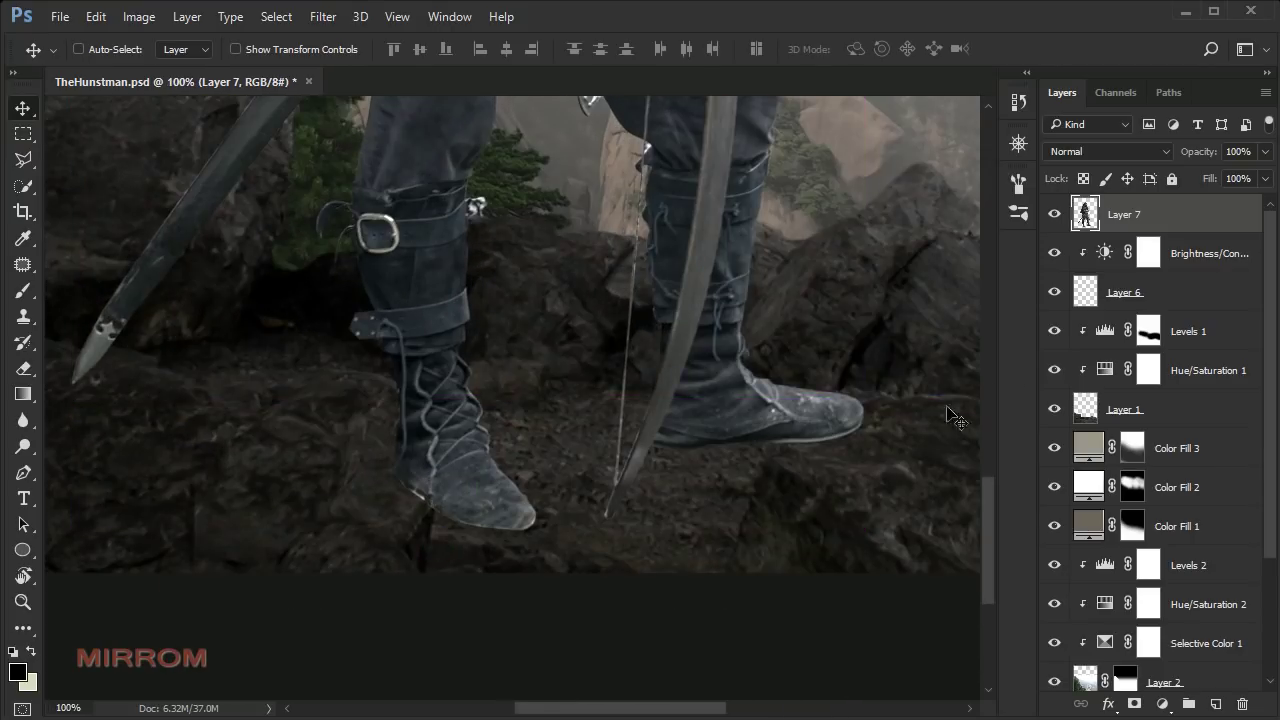
left_click(1054, 215)
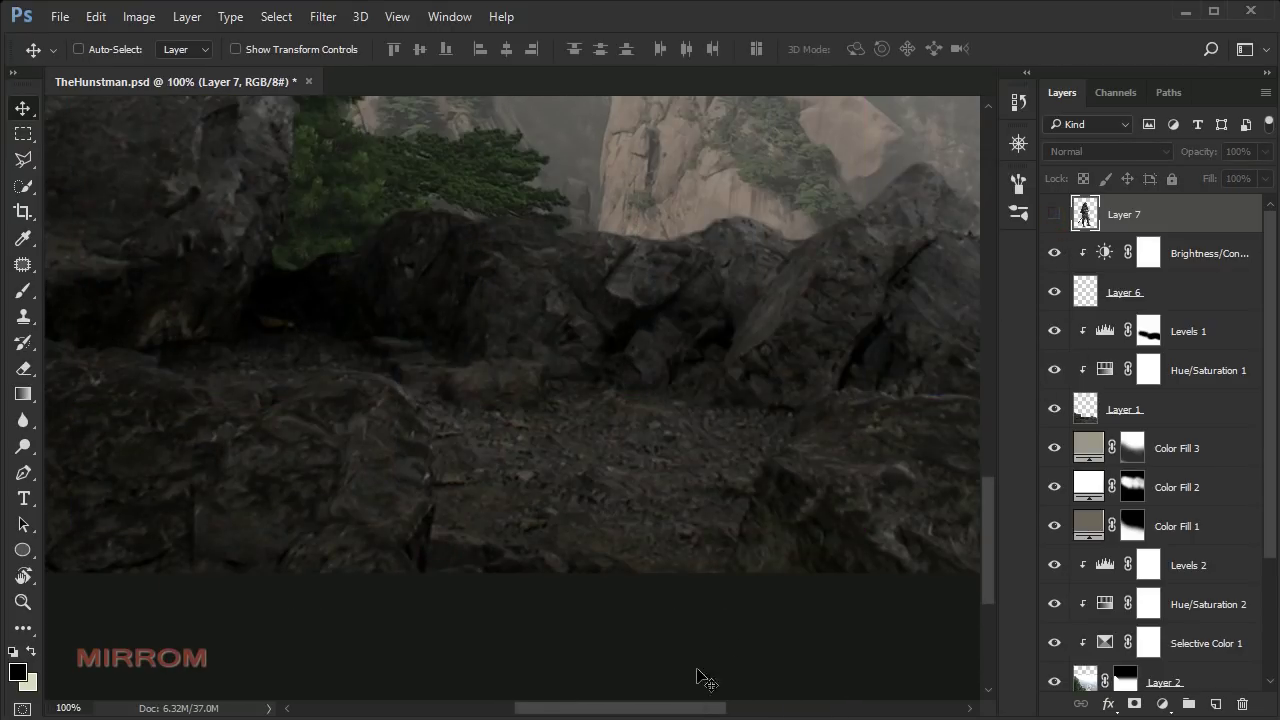
left_click(1116, 412)
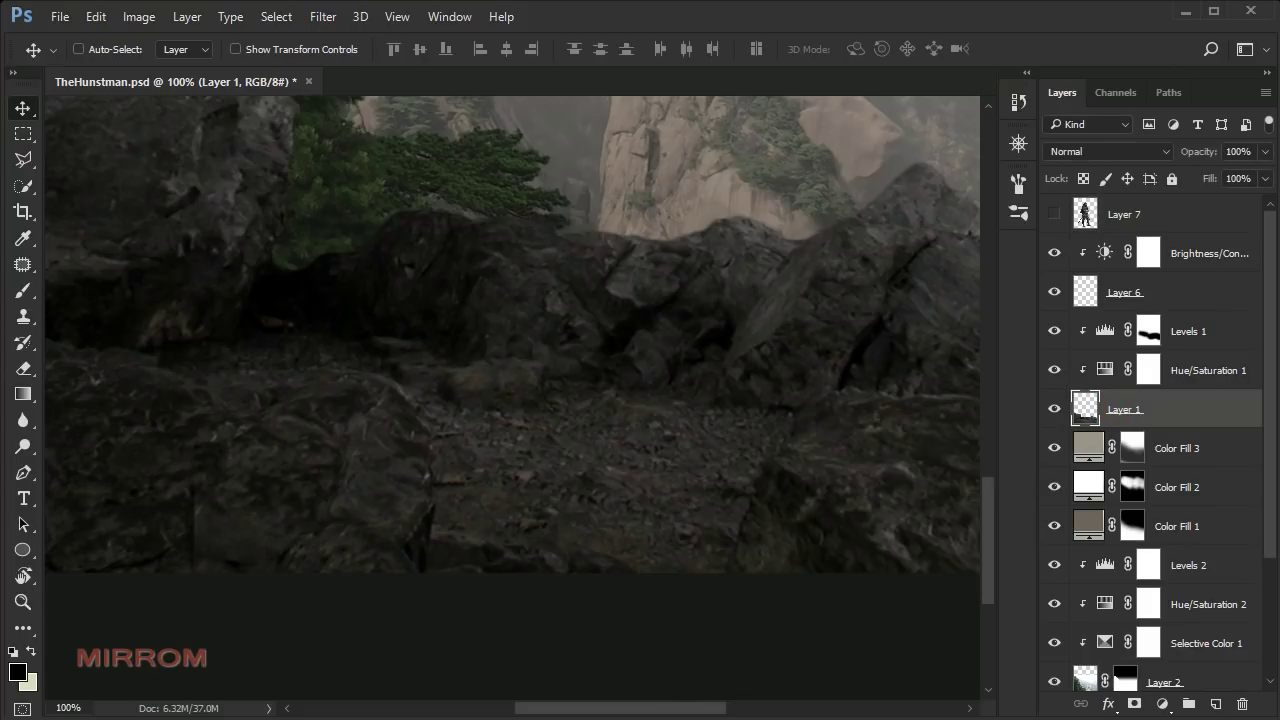
scroll(512, 620, "right", 3)
scroll(512, 620, "right", 1)
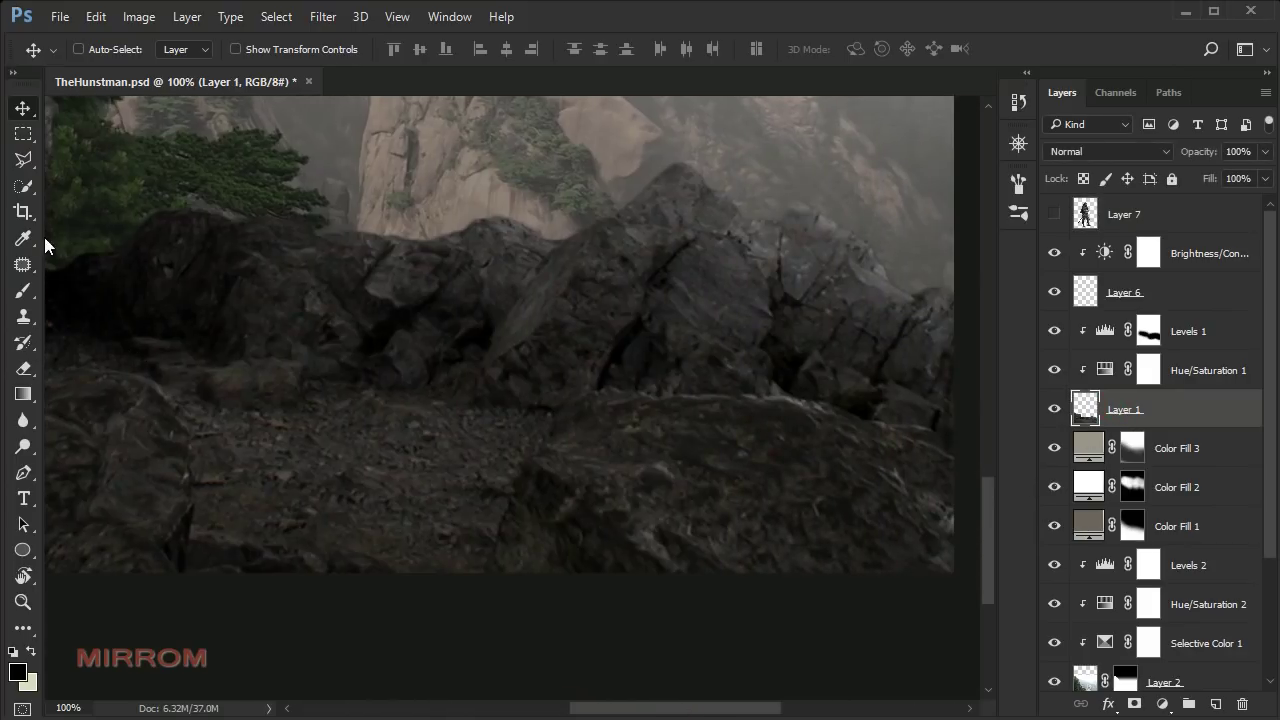
left_click(24, 473)
- Set the Pen tool to Path mode and zoom to 200% on the rock edge
left_click(71, 470)
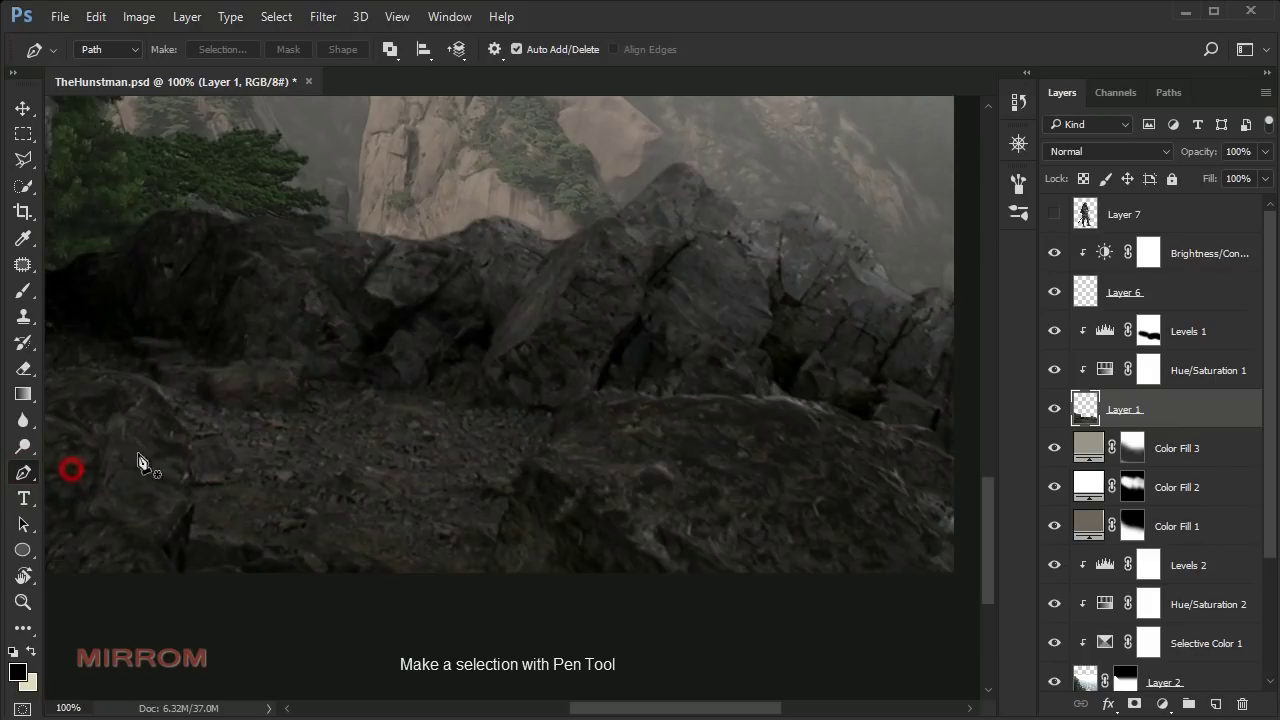
left_click(110, 49)
left_click(100, 83)
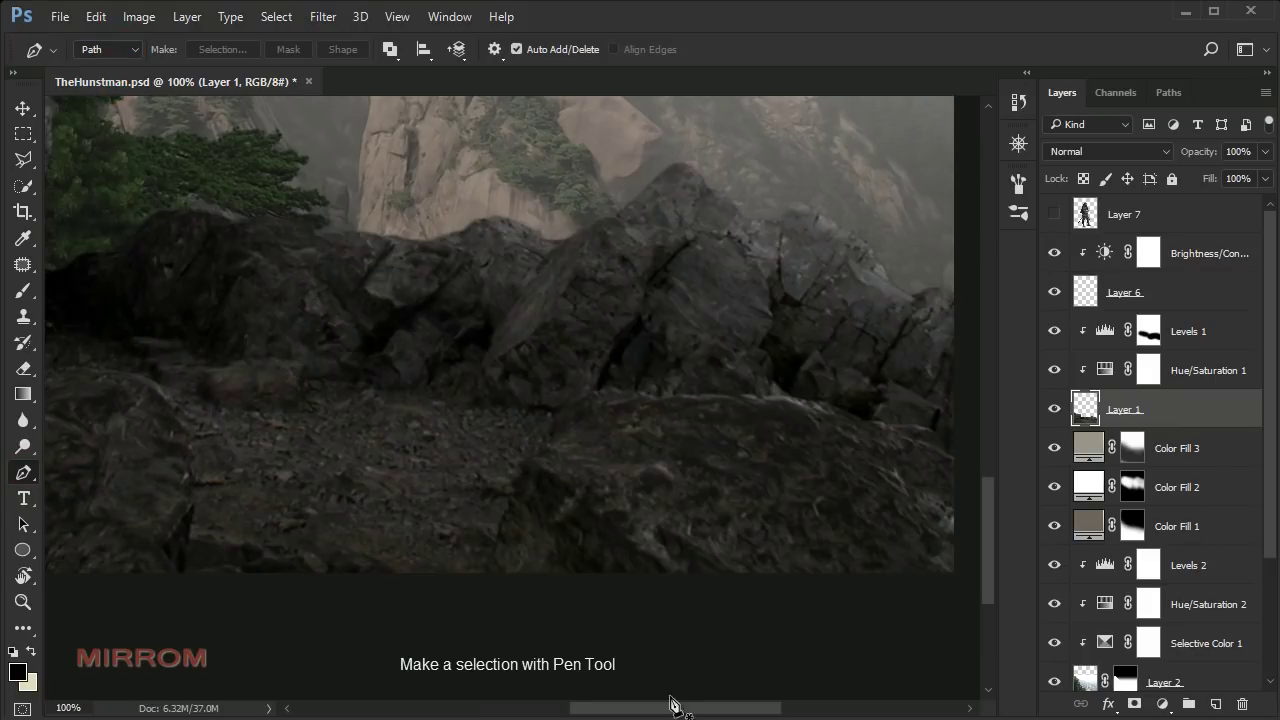
scroll(668, 702, "right", 2)
left_click(806, 480, "ctrl")
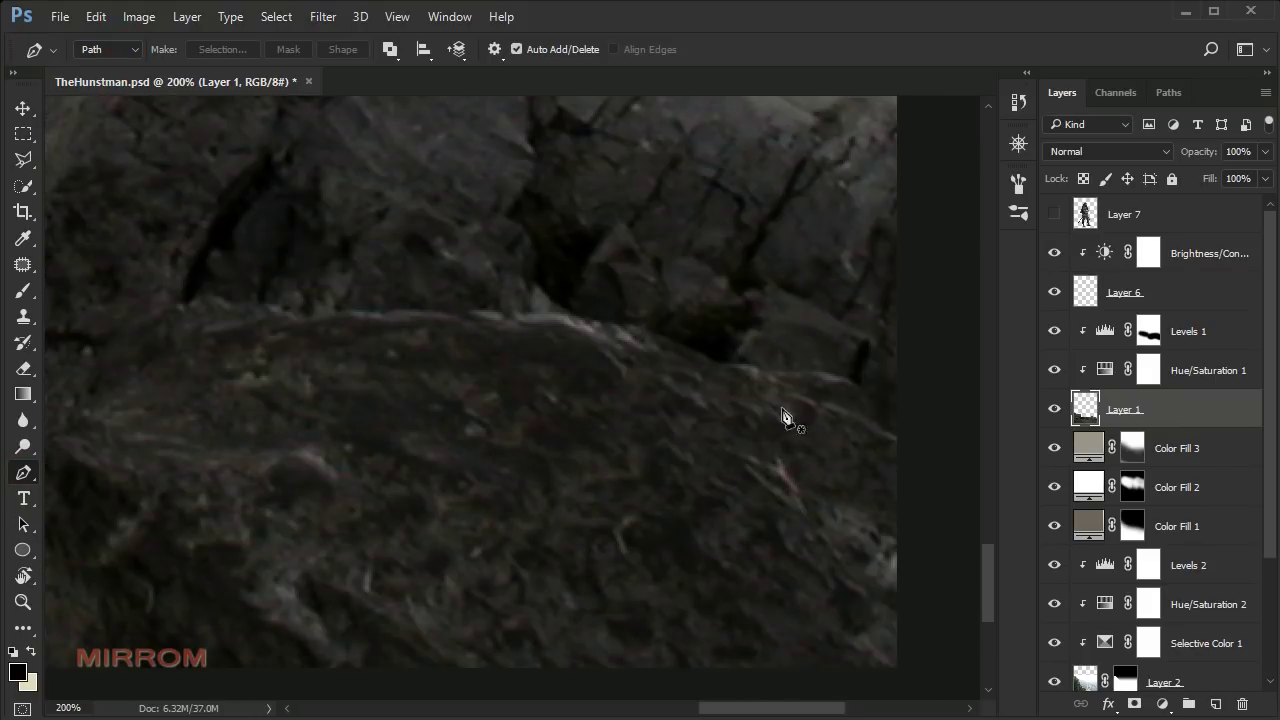
- Start the path with anchors and curves along the right rock's top and side
left_click(894, 438)
left_click(765, 382)
left_click_drag(489, 314, 440, 322)
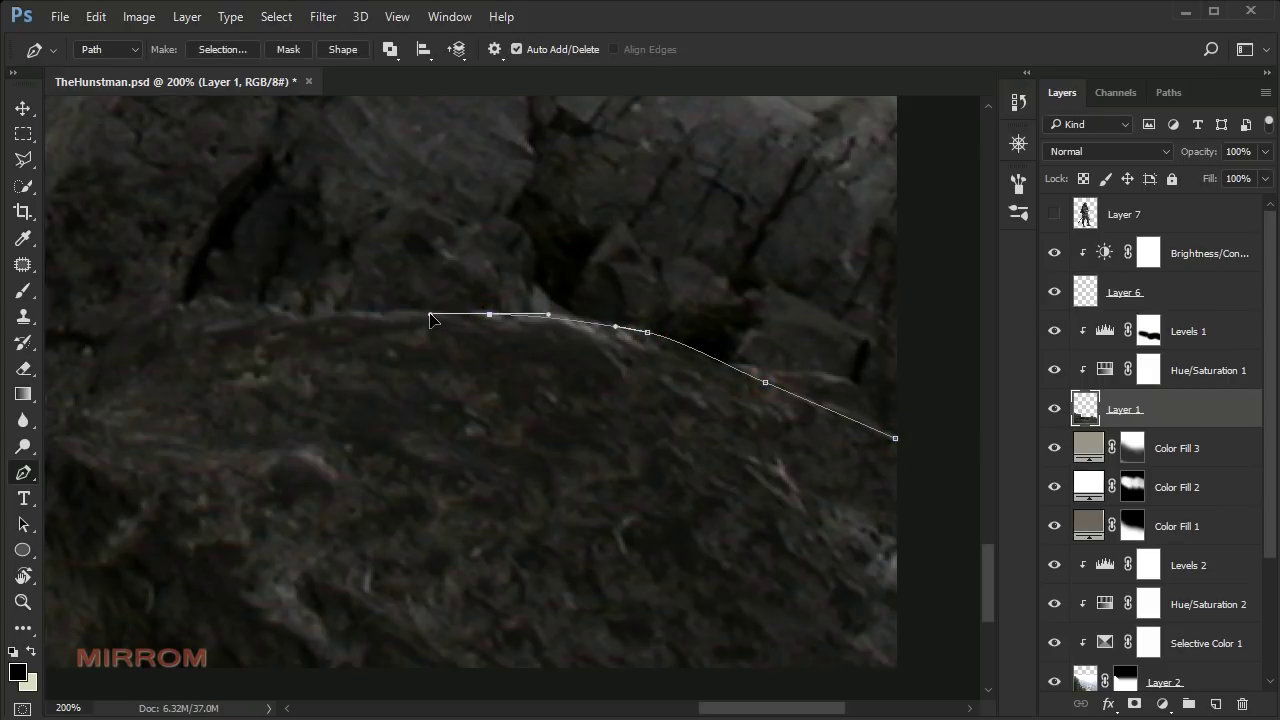
left_click_drag(335, 315, 315, 315)
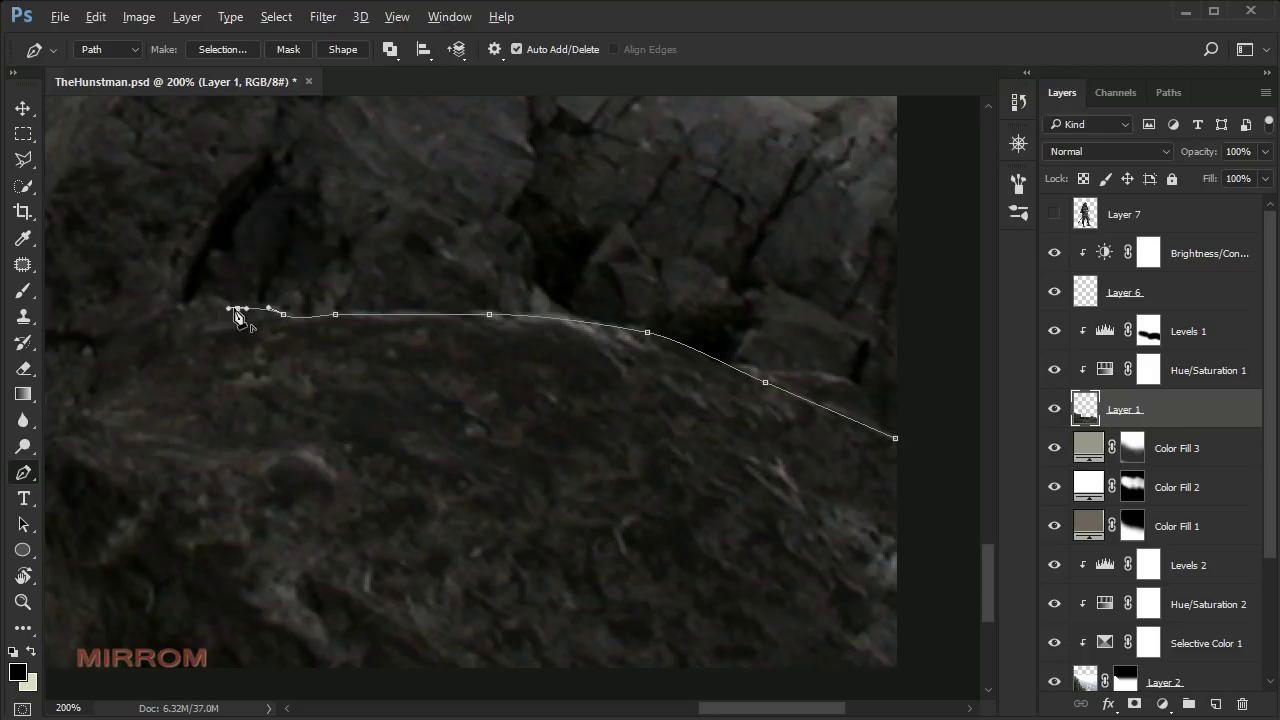
left_click_drag(709, 708, 629, 708)
left_click_drag(576, 421, 568, 436)
left_click(517, 534)
scroll(500, 471, "down", 3)
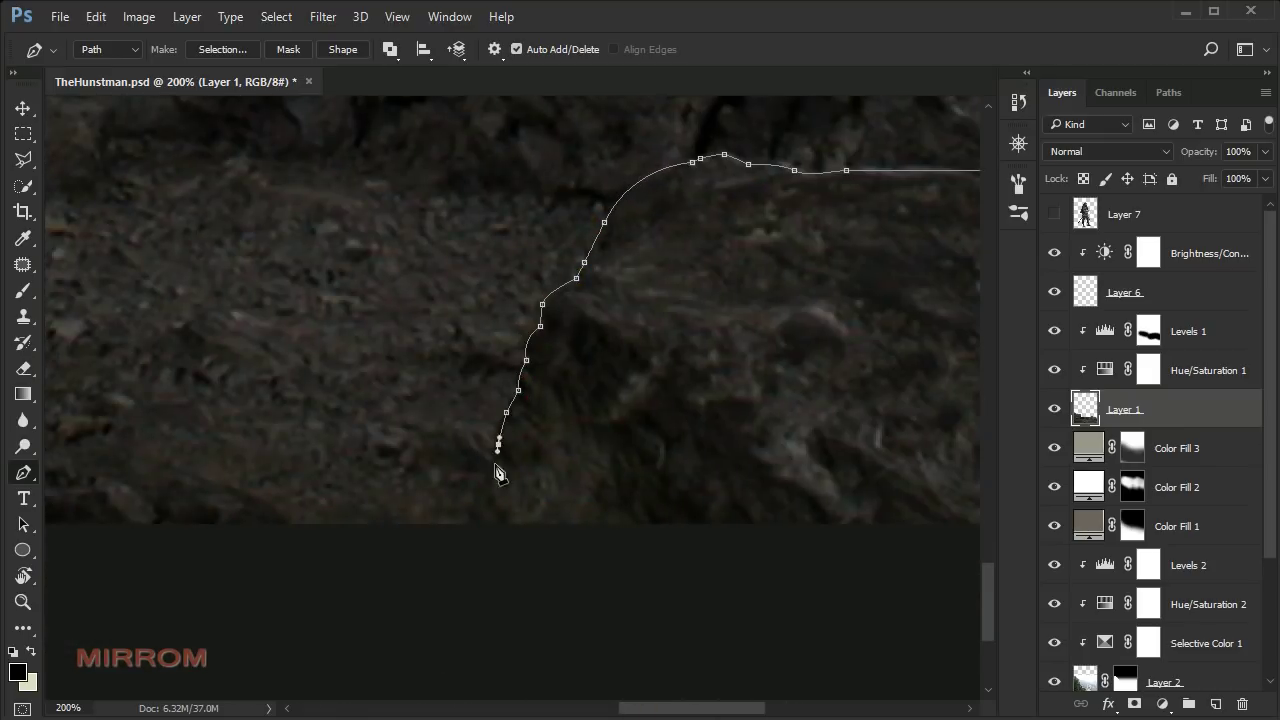
left_click_drag(690, 708, 577, 700)
left_click(474, 421)
left_click_drag(471, 370, 466, 315)
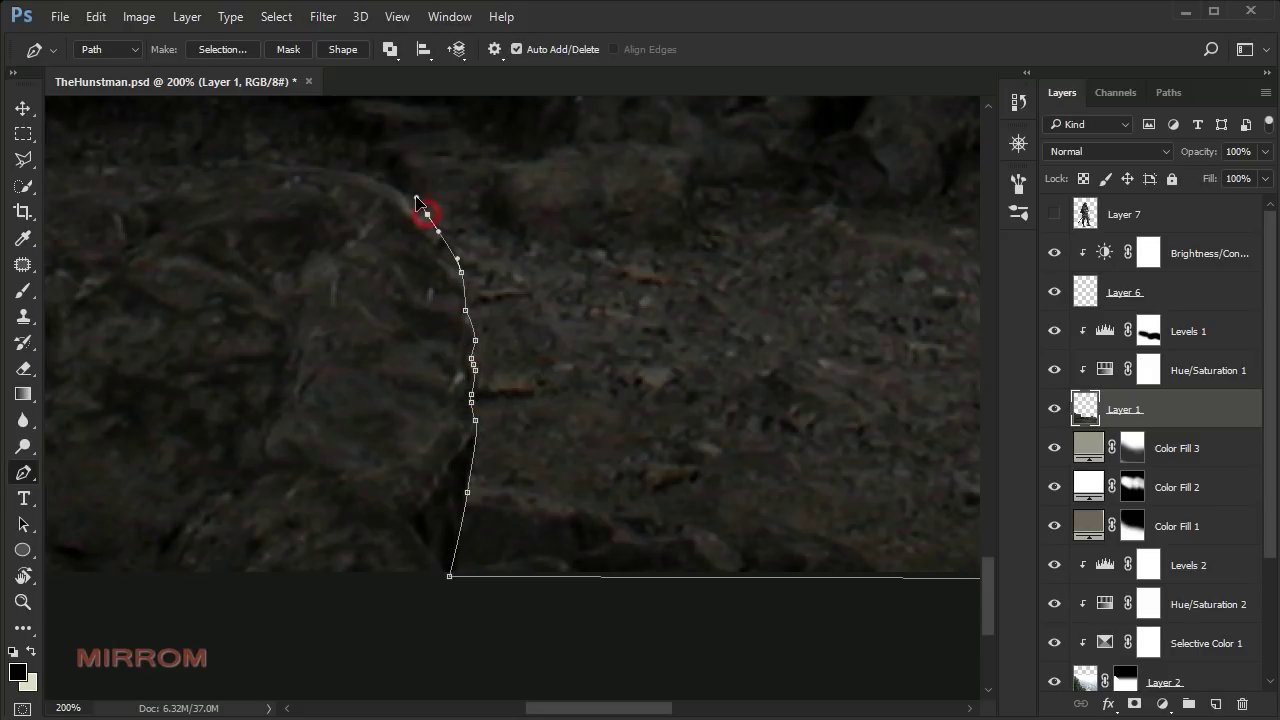
- Continue tracing the path leftward along the rocks' top edge
left_click(340, 172)
left_click_drag(255, 160, 241, 158)
left_click_drag(600, 708, 536, 708)
left_click_drag(552, 166, 538, 170)
left_click(200, 129)
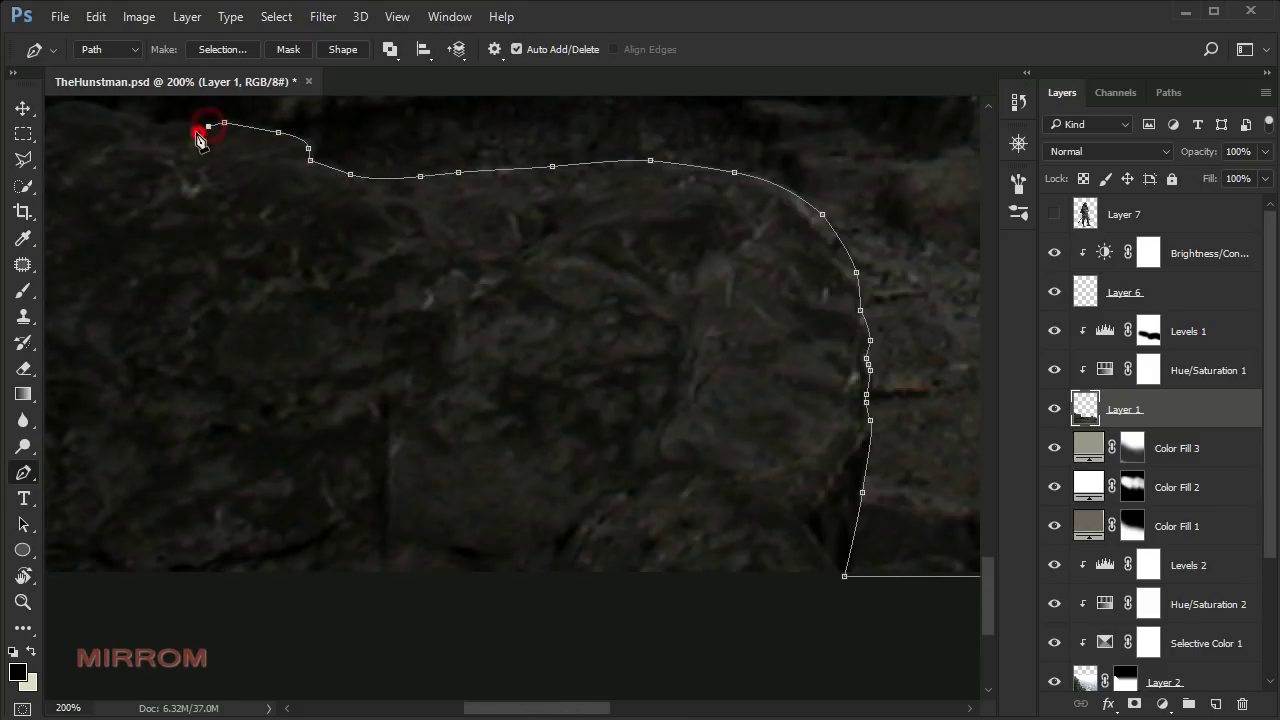
left_click(150, 126)
left_click_drag(536, 708, 500, 708)
scroll(400, 300, "up", 2)
left_click(297, 209)
- Run the path below the image's bottom edge and close it at the start
key("ctrl+minus")
key("ctrl+minus")
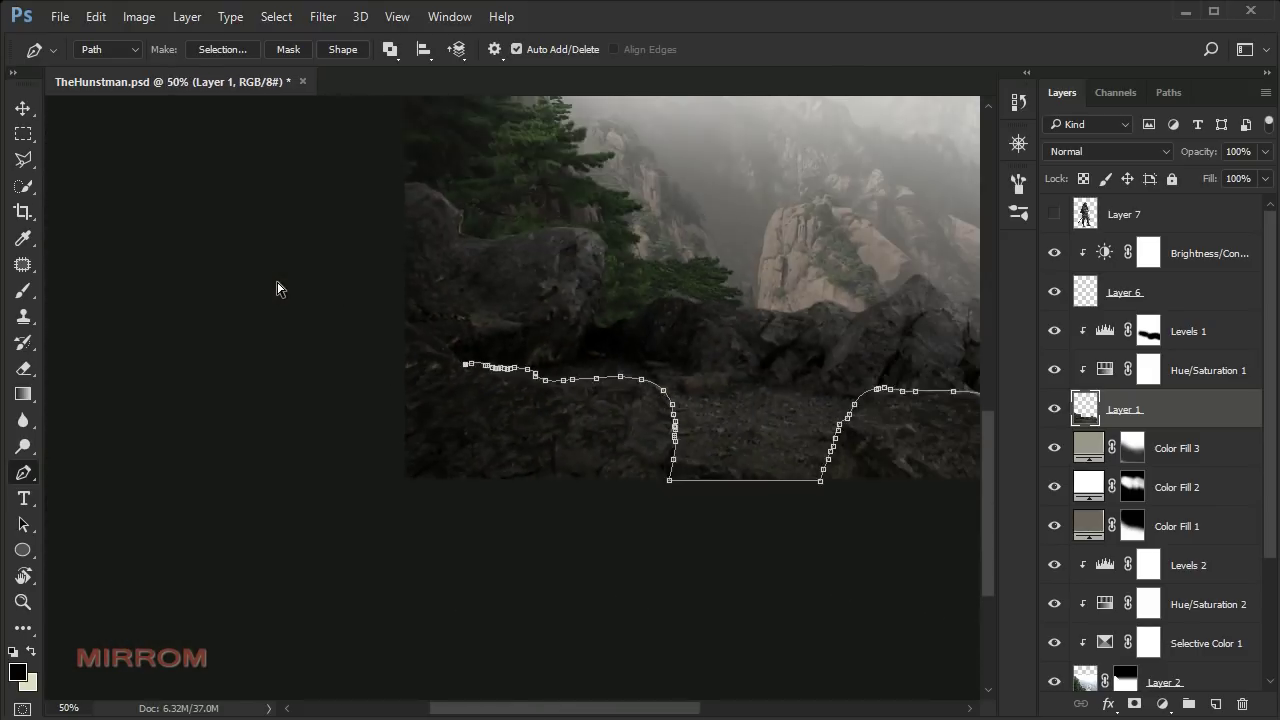
key("ctrl+minus")
key("ctrl+minus")
left_click(338, 551)
left_click(322, 622)
left_click(697, 663)
left_click(693, 585)
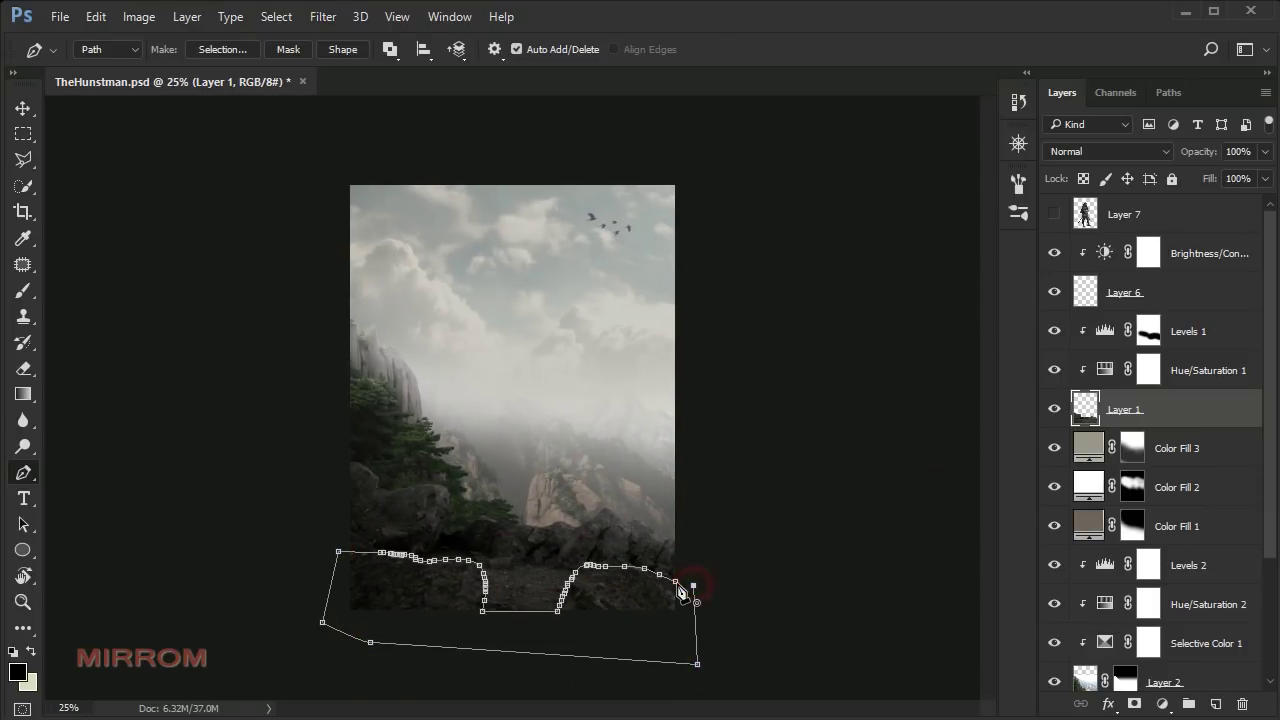
- Convert the rock path into a selection
right_click(624, 597)
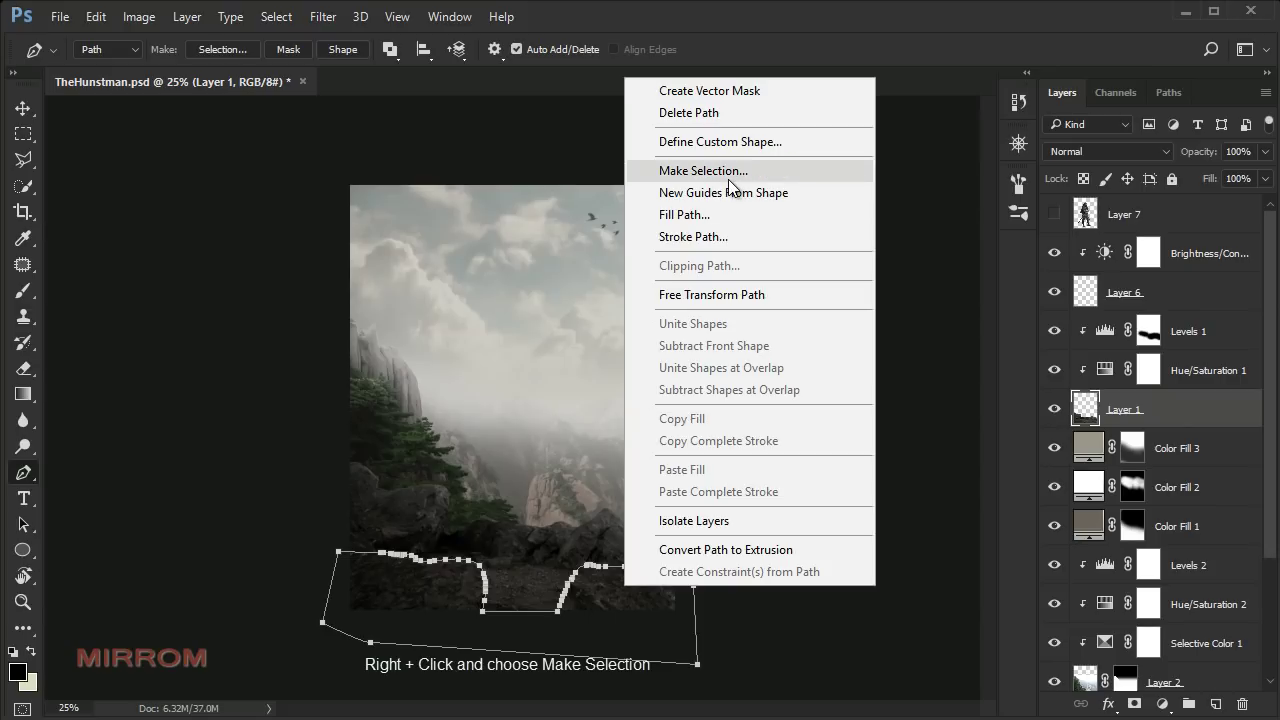
left_click(680, 169)
left_click(858, 221)
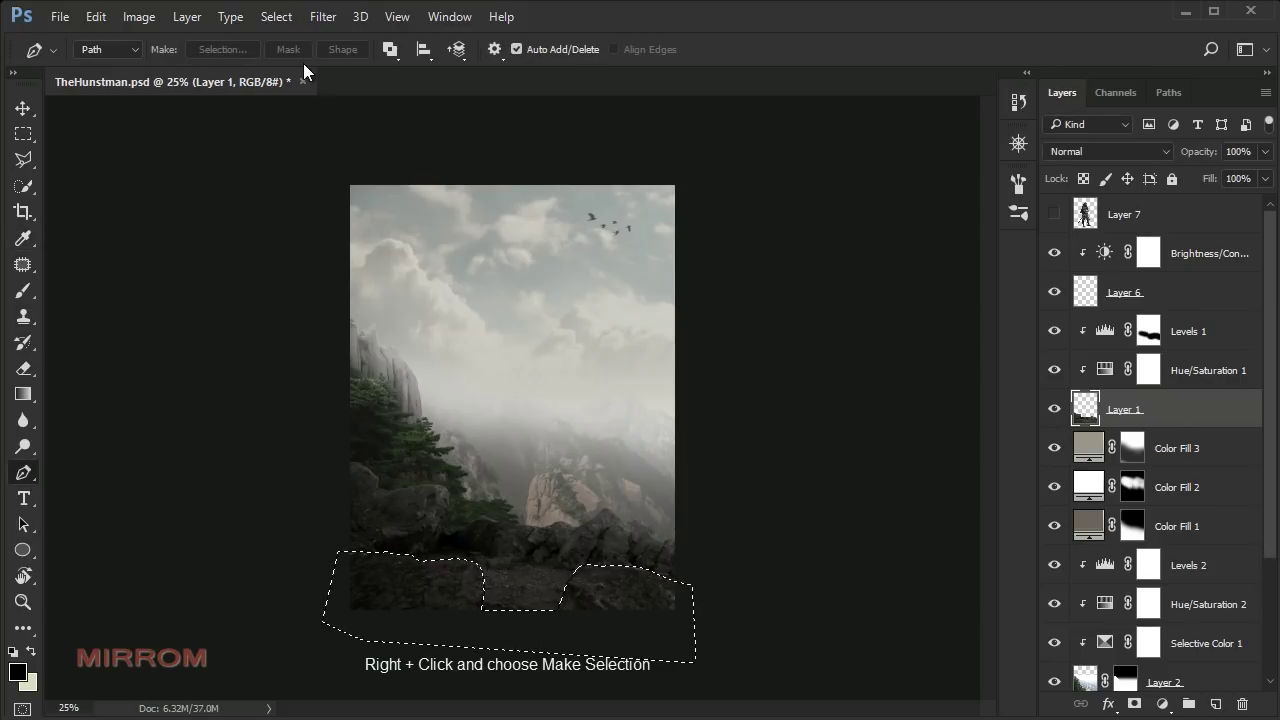
- Save the selection as a new channel named 1Selection
left_click(278, 17)
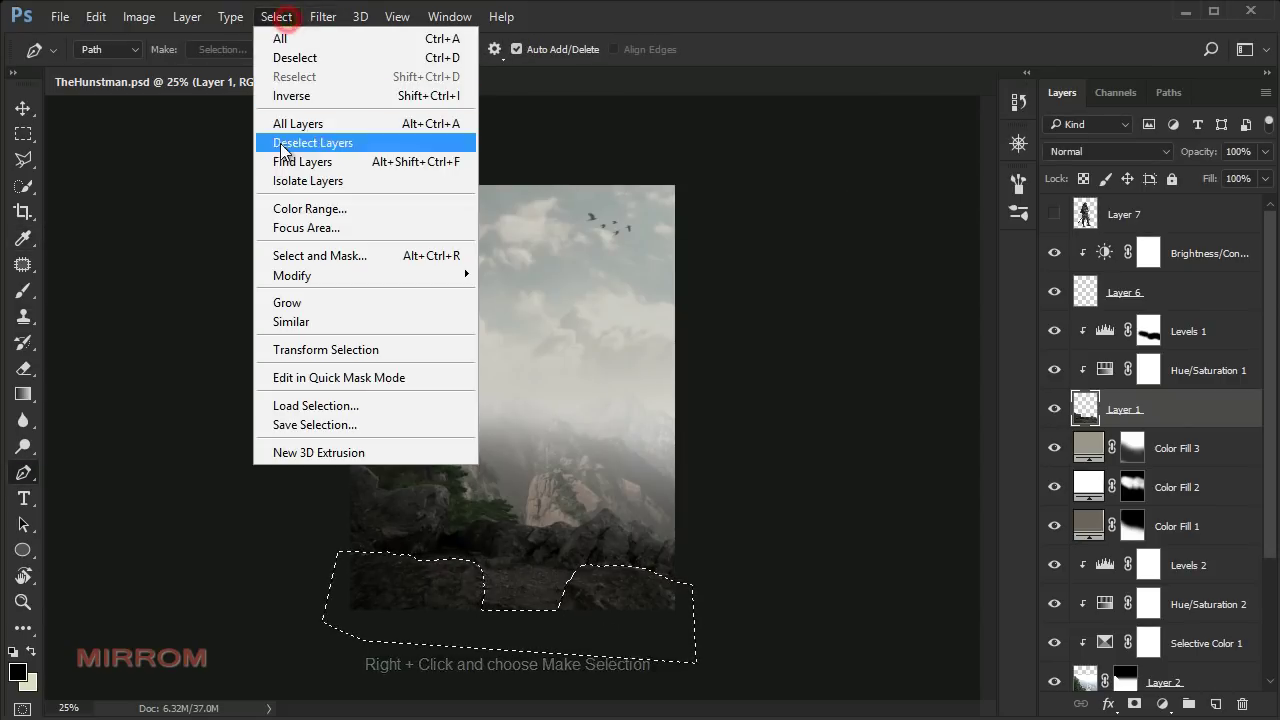
left_click(425, 428)
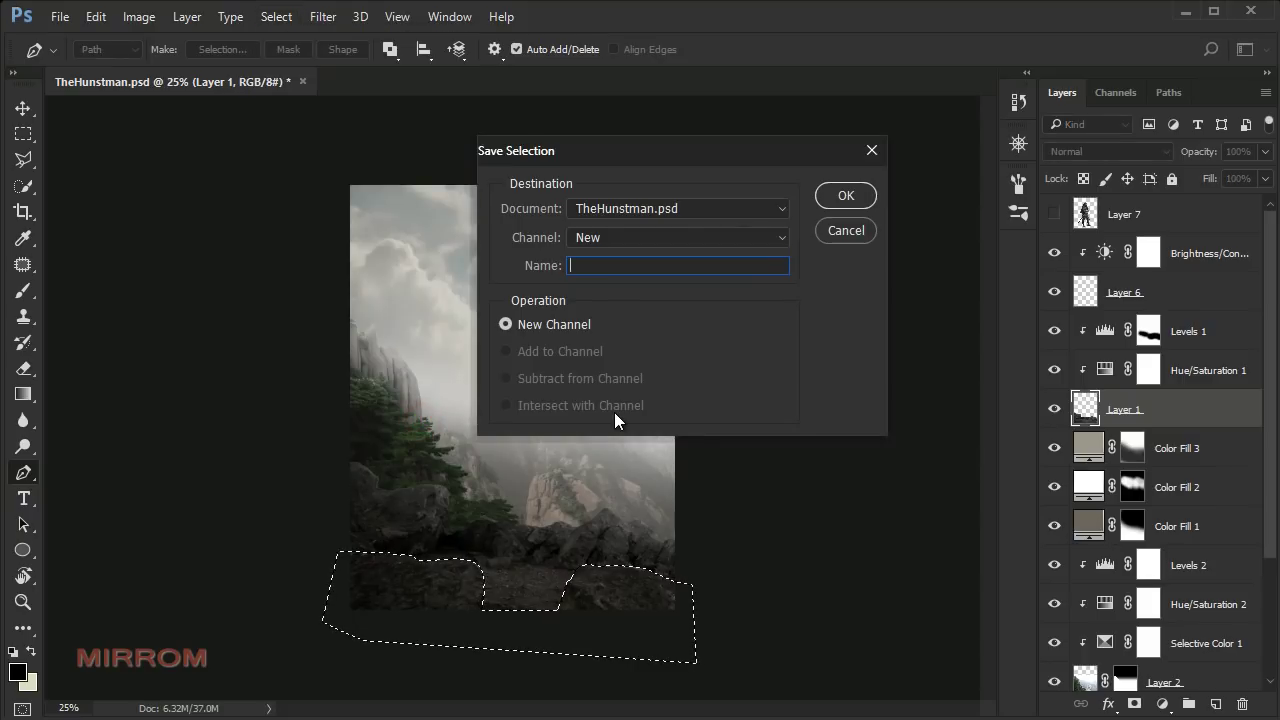
type("1Selec")
type("tion")
- Save the selection as a channel, then show Layer 7 and add a layer mask
left_click(845, 196)
key("v")
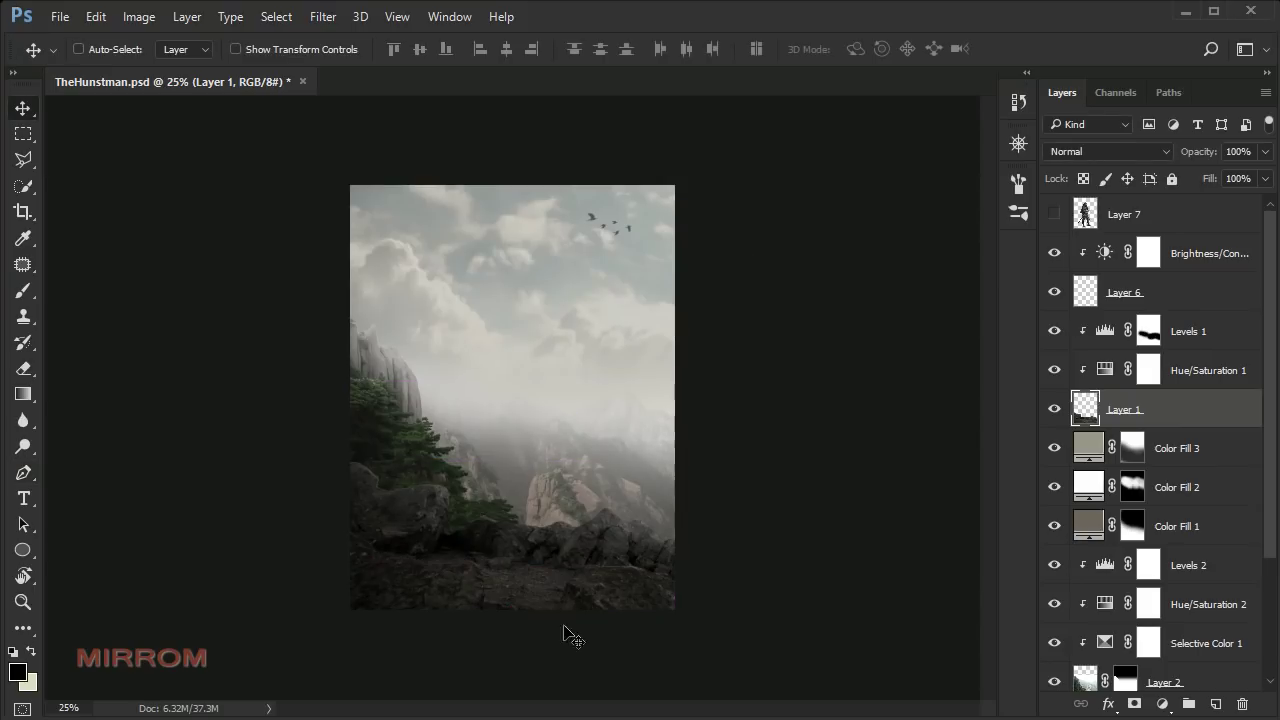
scroll(563, 634, "up", 1)
scroll(550, 560, "up", 1)
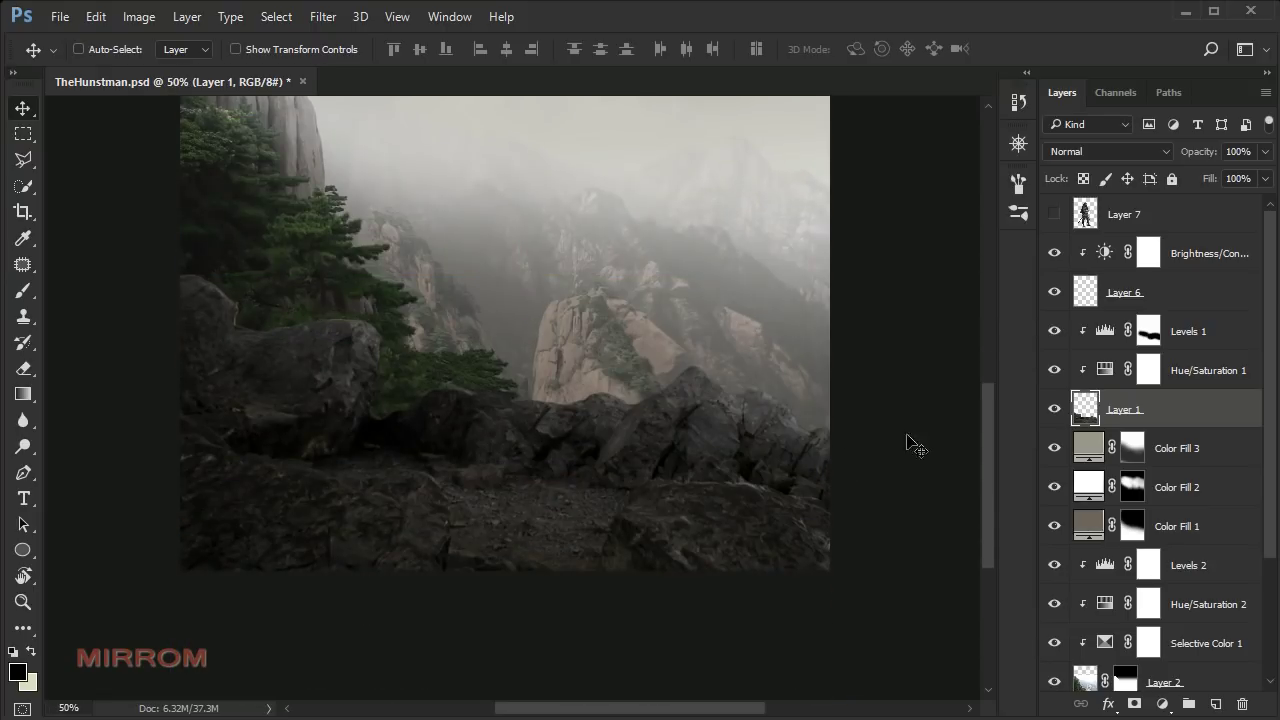
left_click(1148, 216)
left_click(1054, 214)
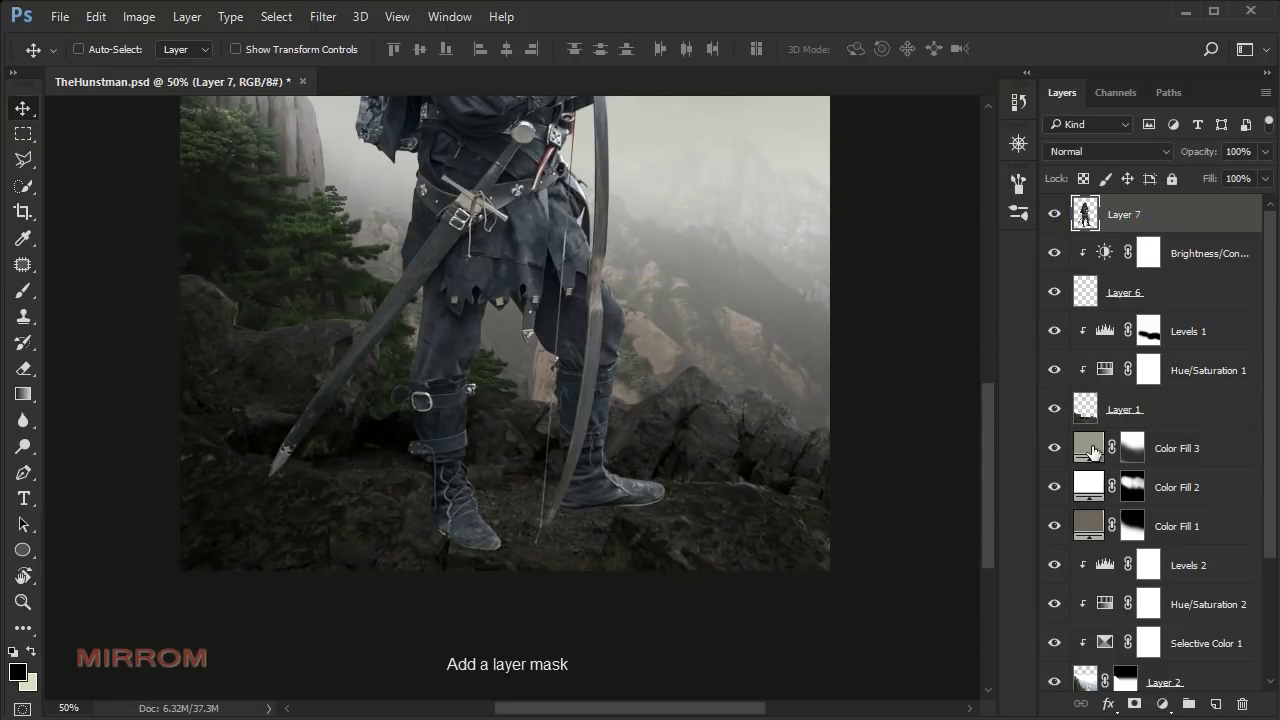
left_click(1133, 705)
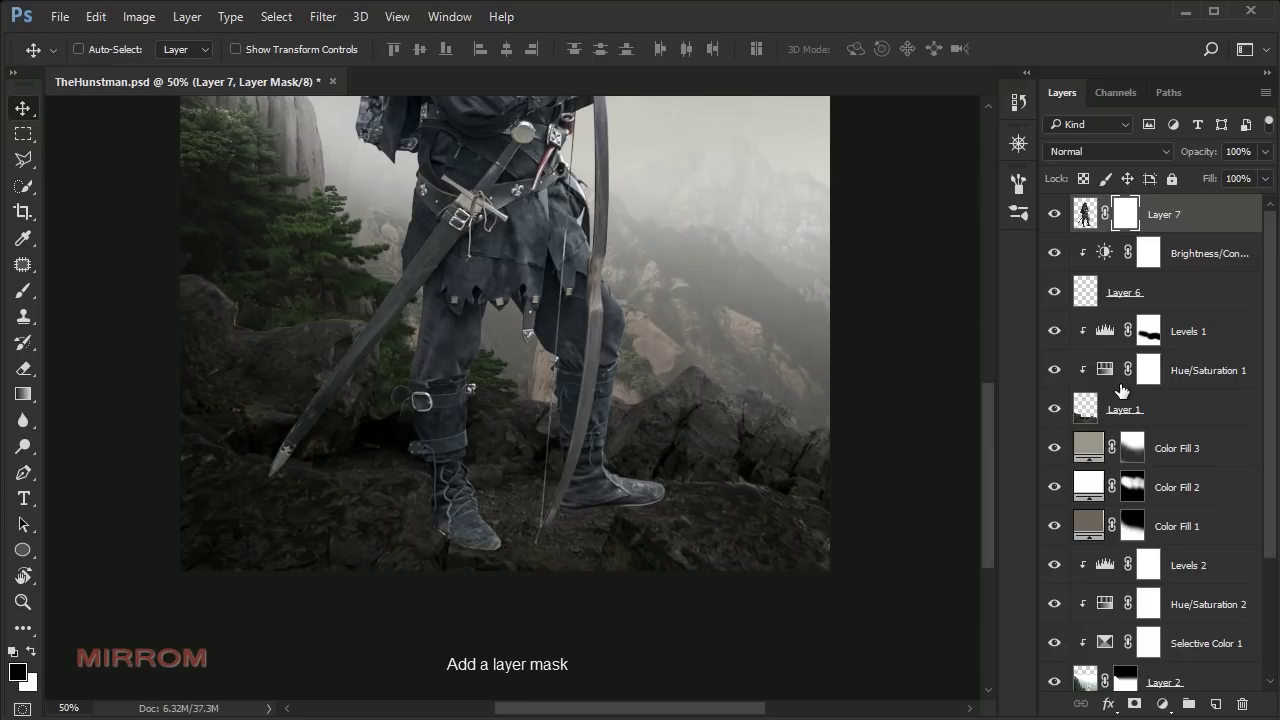
- Load the saved 1Selection channel back as the active rock selection
left_click(276, 16)
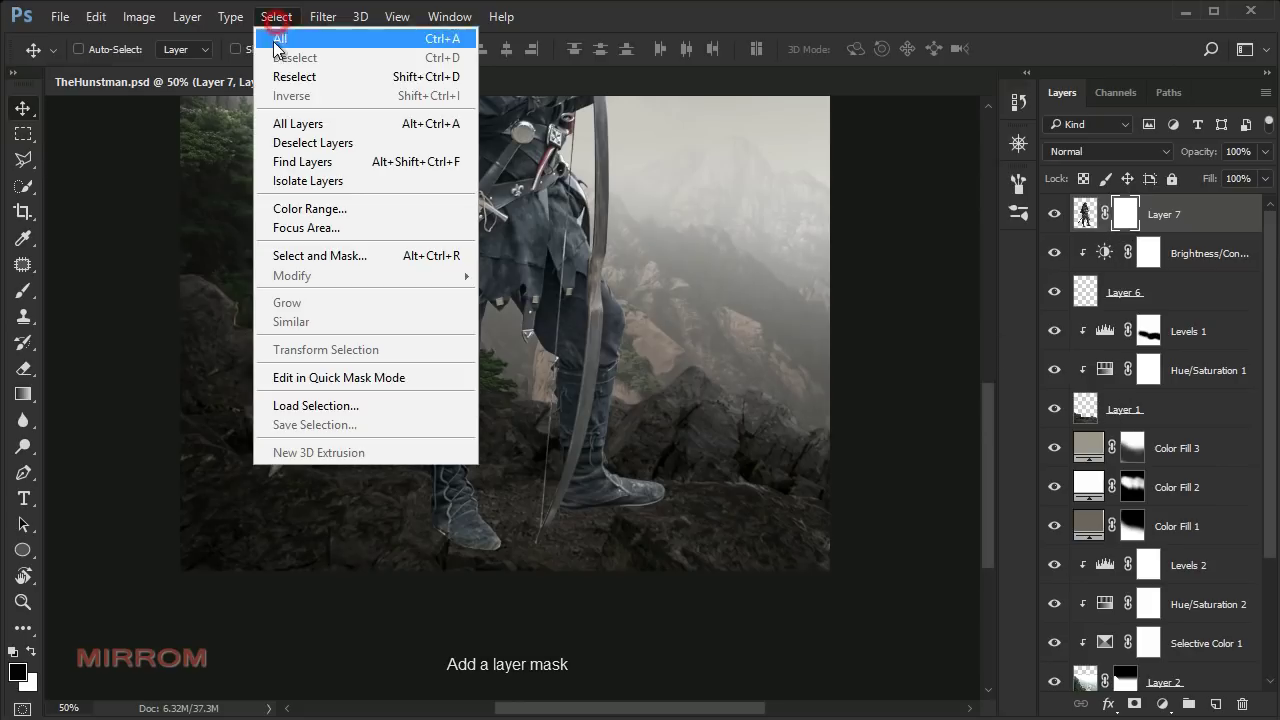
left_click(390, 405)
left_click(632, 238)
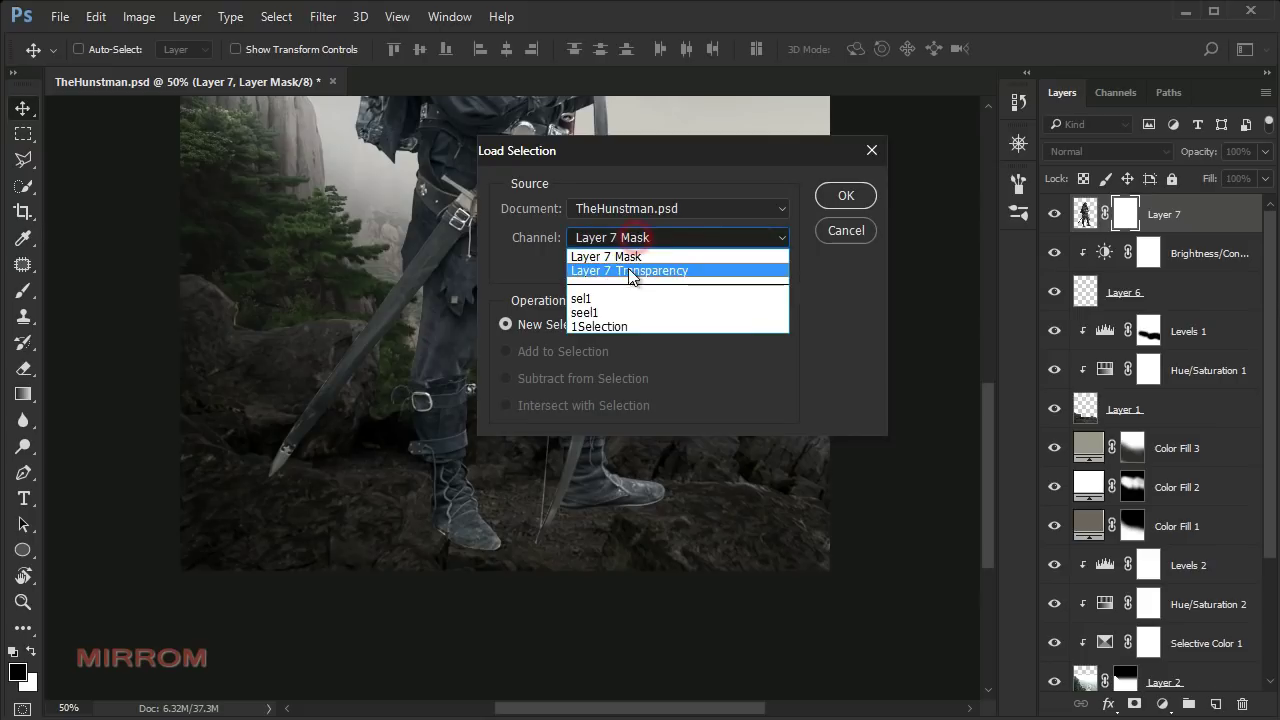
left_click(644, 325)
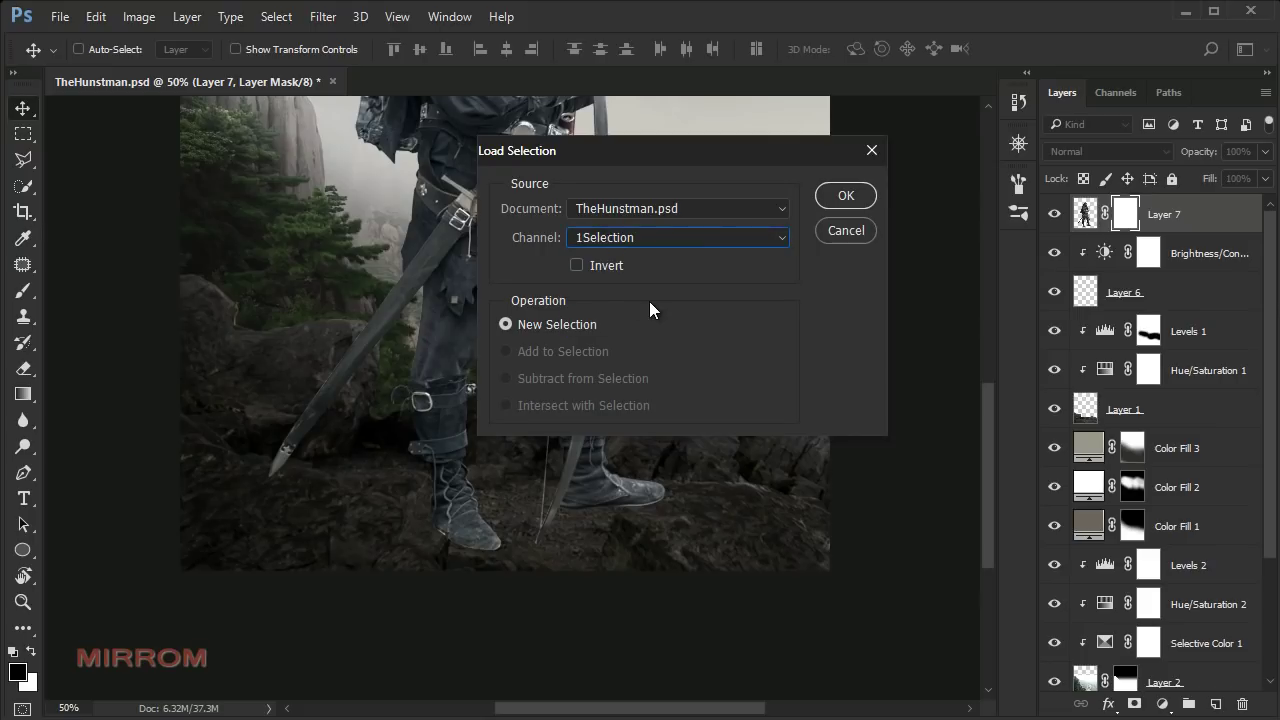
left_click(847, 196)
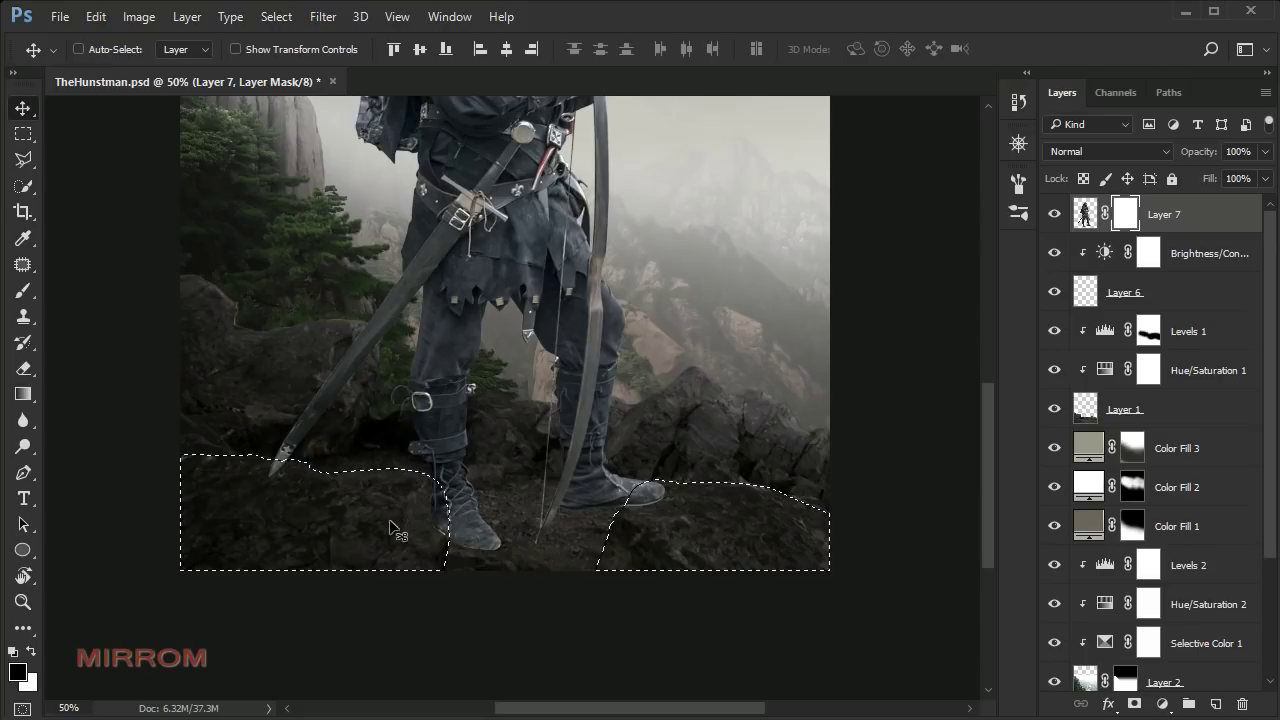
- Paint black in Layer 7's mask inside the selection so rocks overlap the boots, then deselect
key("b")
left_click(424, 49)
left_click(300, 480)
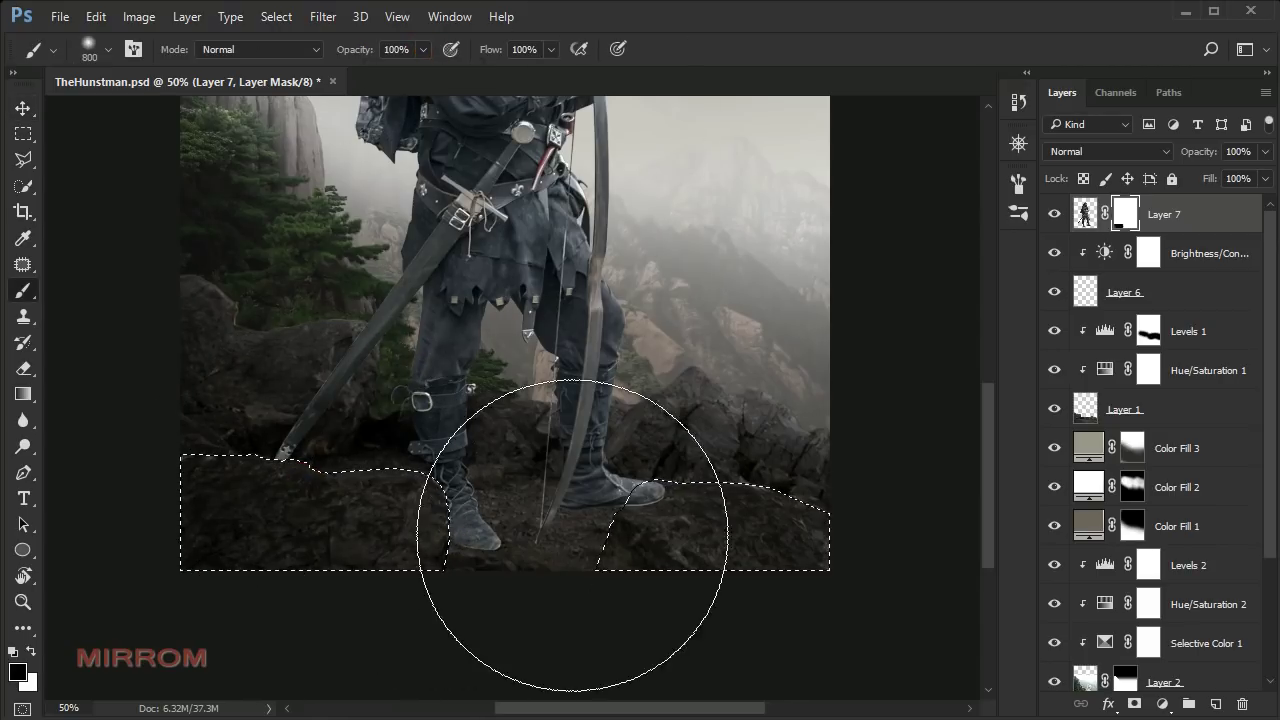
left_click(620, 535)
key("ctrl+d")
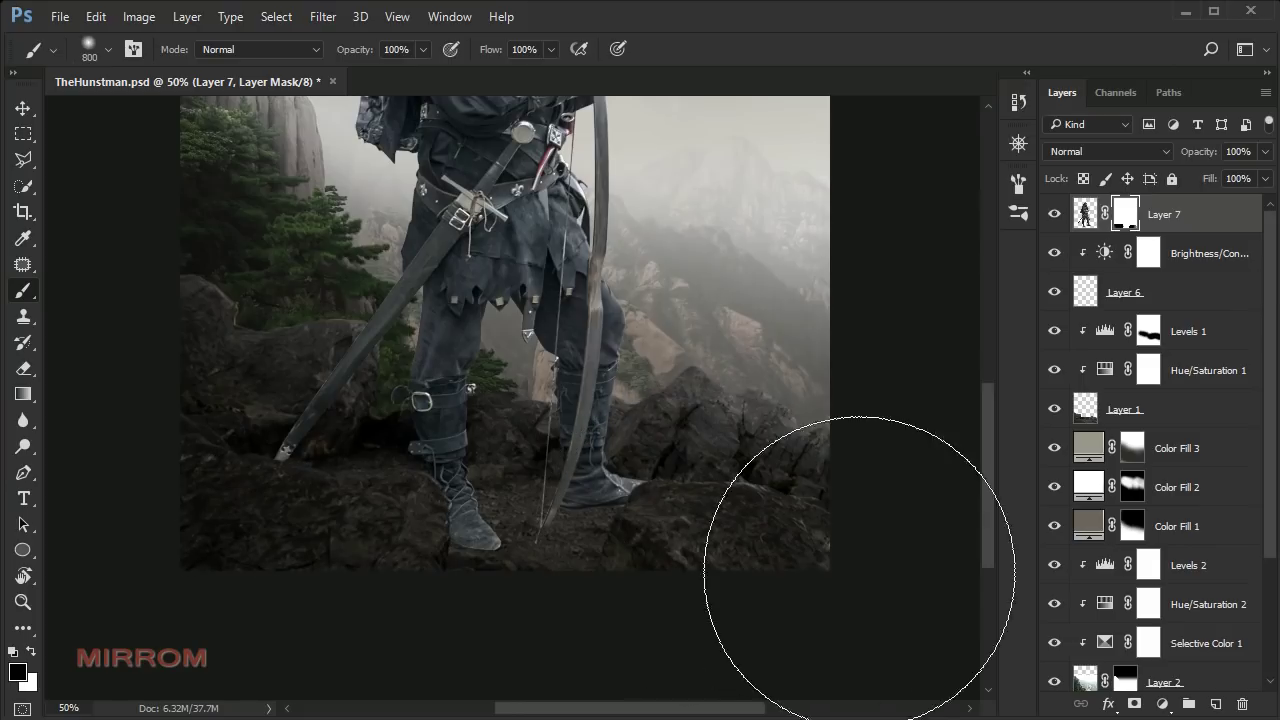
key("v")
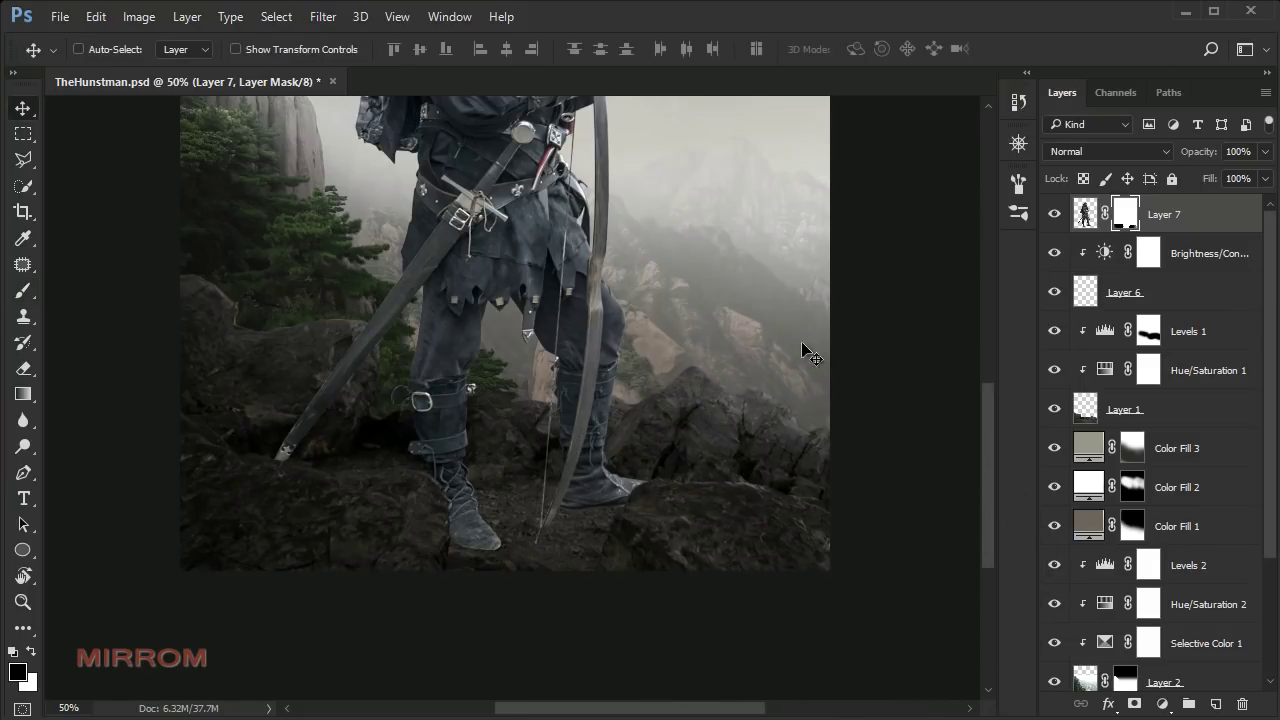
scroll(800, 345, "up", 5)
key("ctrl+minus")
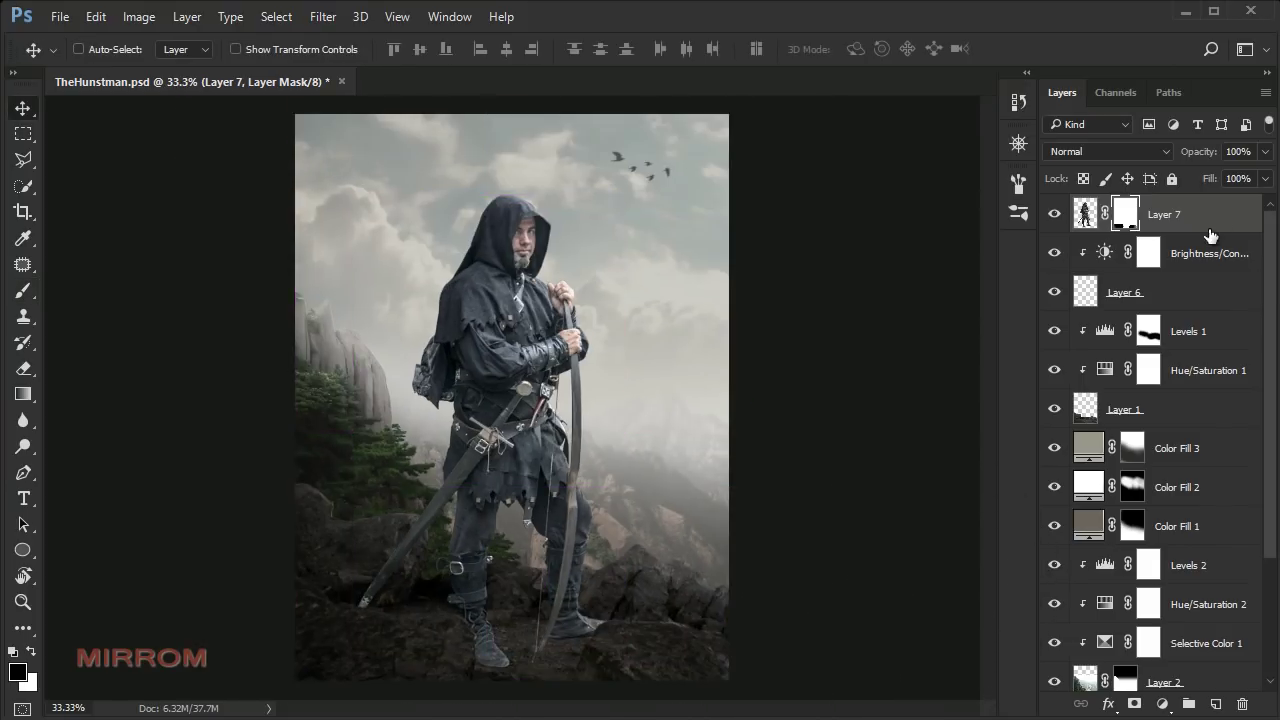
- Duplicate the ranger as Layer 7 copy and apply Surface Blur, radius 8, threshold 8
key("ctrl+j")
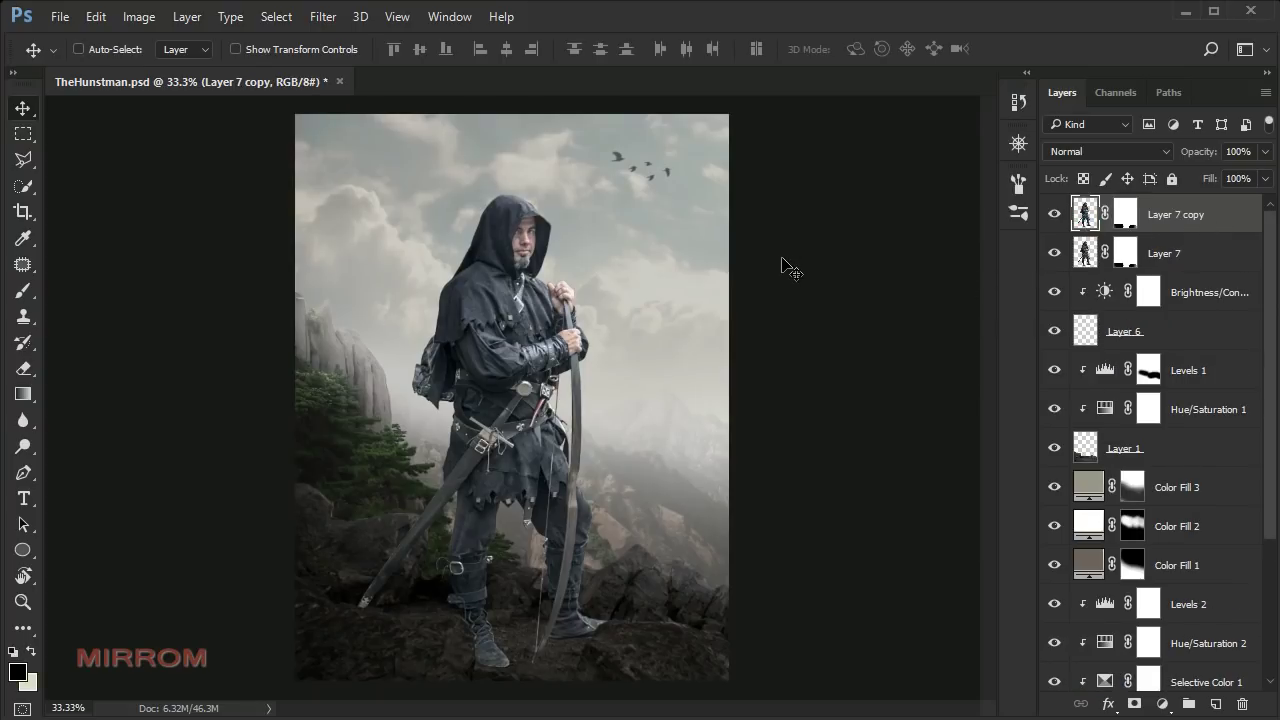
left_click(324, 17)
mouse_move(440, 237)
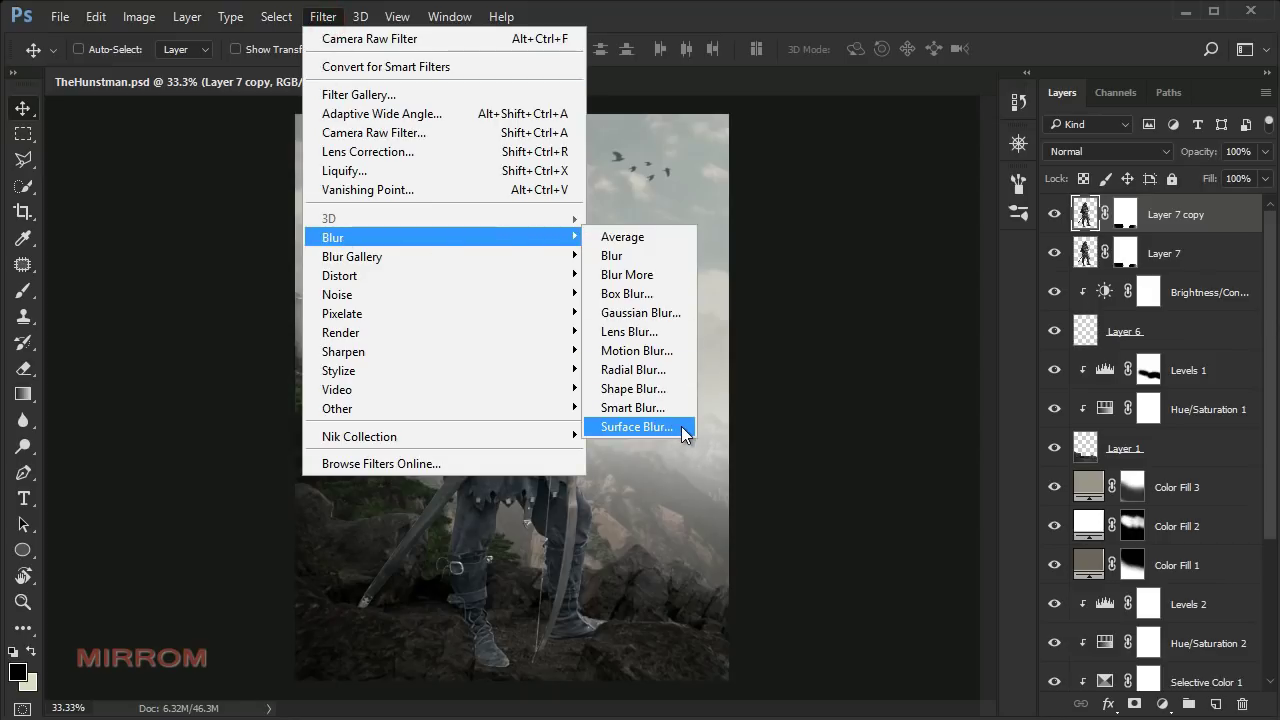
left_click(681, 426)
left_click_drag(661, 244, 637, 317)
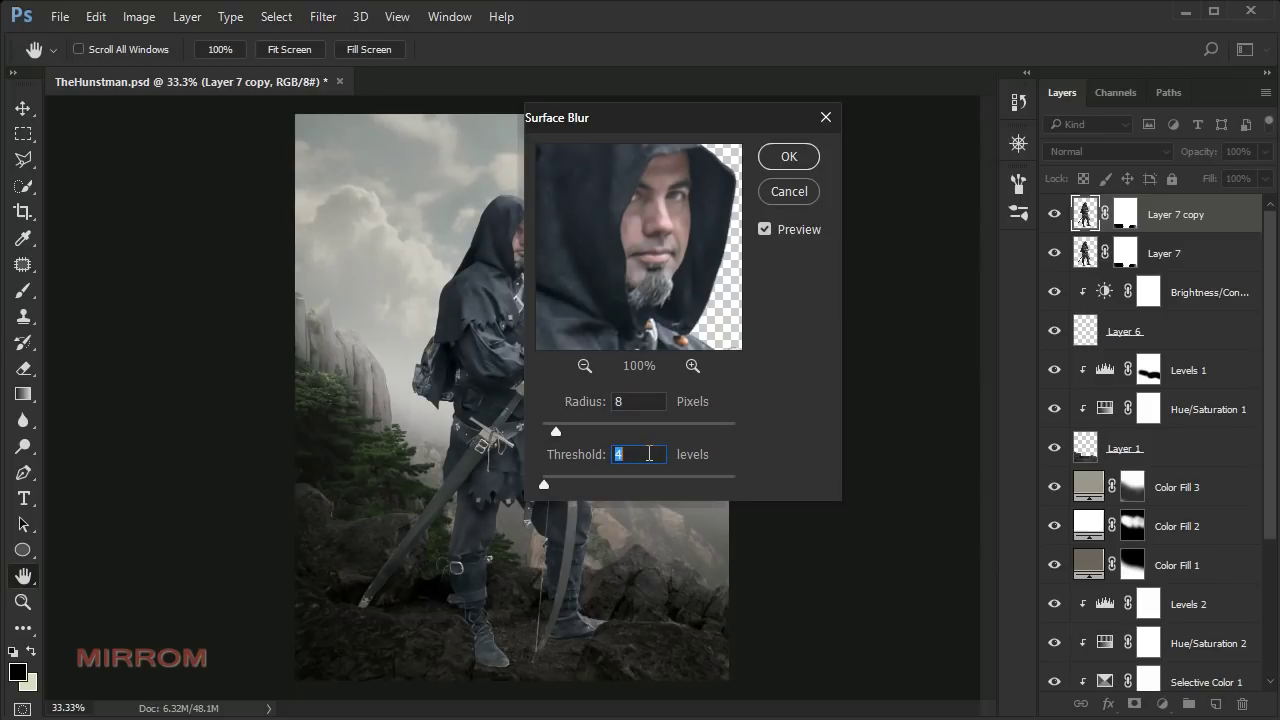
left_click_drag(685, 314, 683, 262)
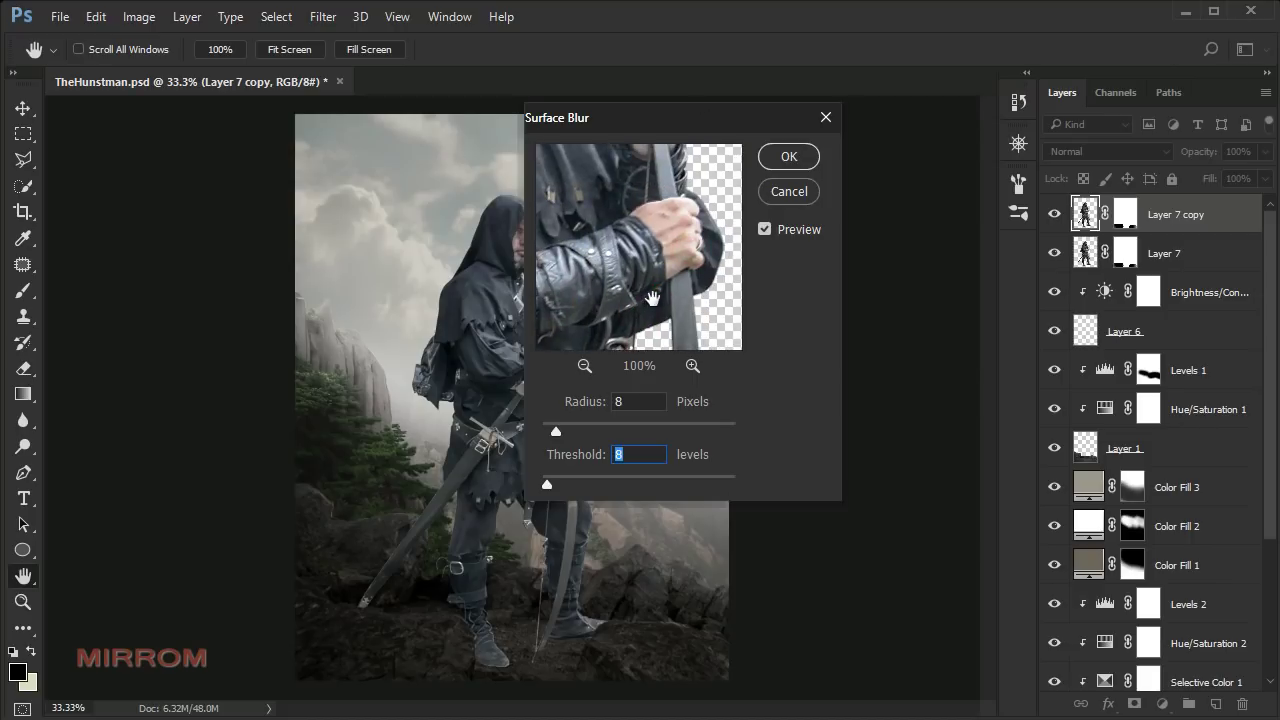
left_click_drag(663, 294, 709, 126)
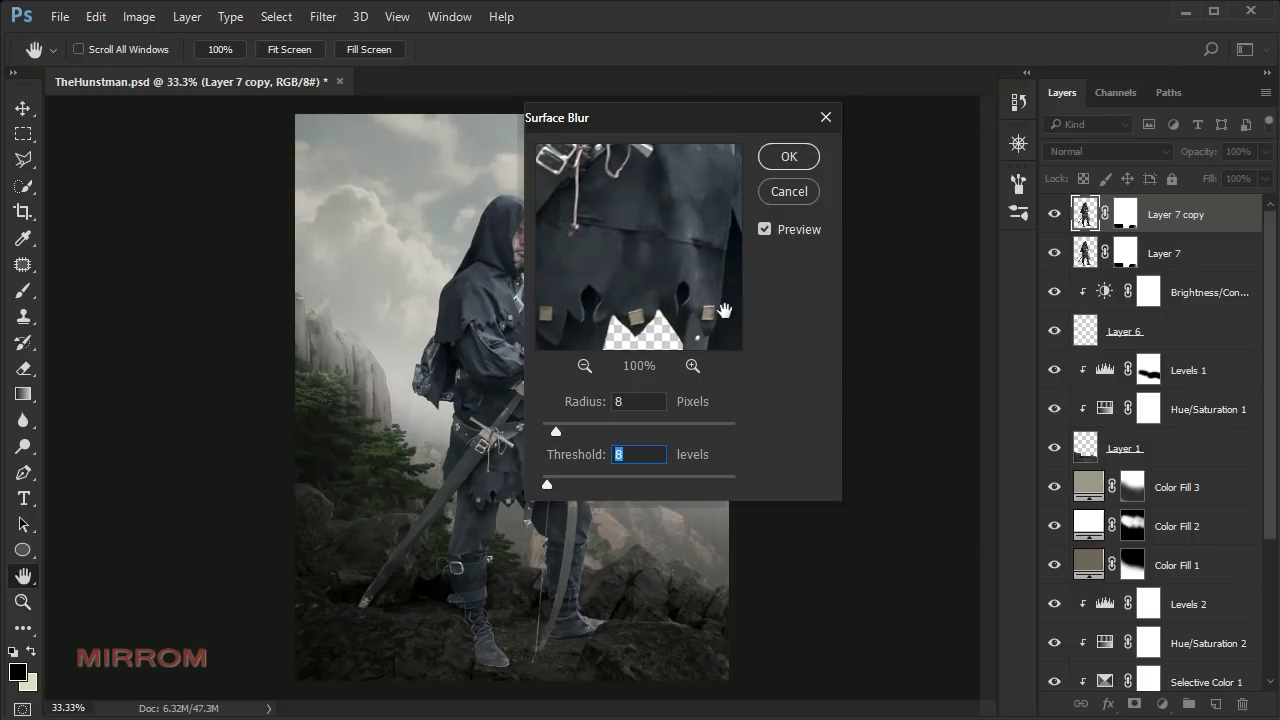
left_click(792, 163)
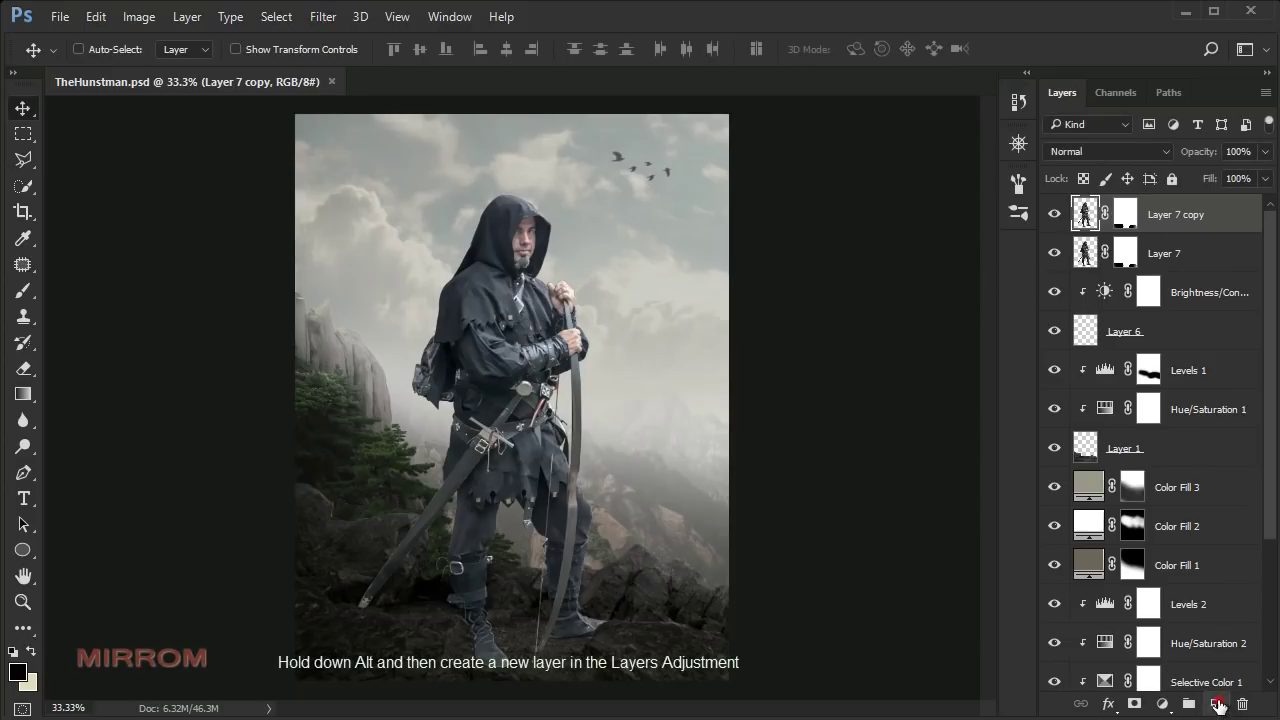
- Create a gray-tagged Overlay layer clipped to the ranger layer
left_click(1216, 704, "alt")
left_click(597, 254)
left_click(600, 280)
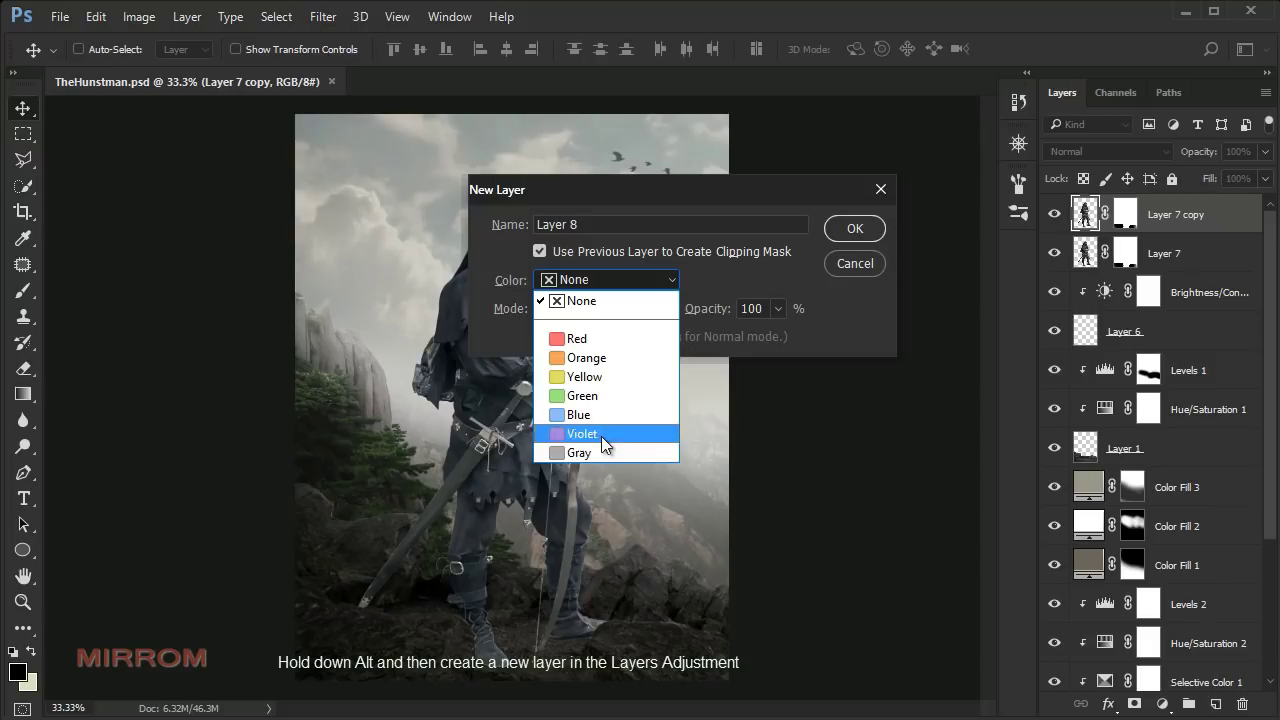
left_click(602, 447)
left_click(590, 308)
left_click(586, 224)
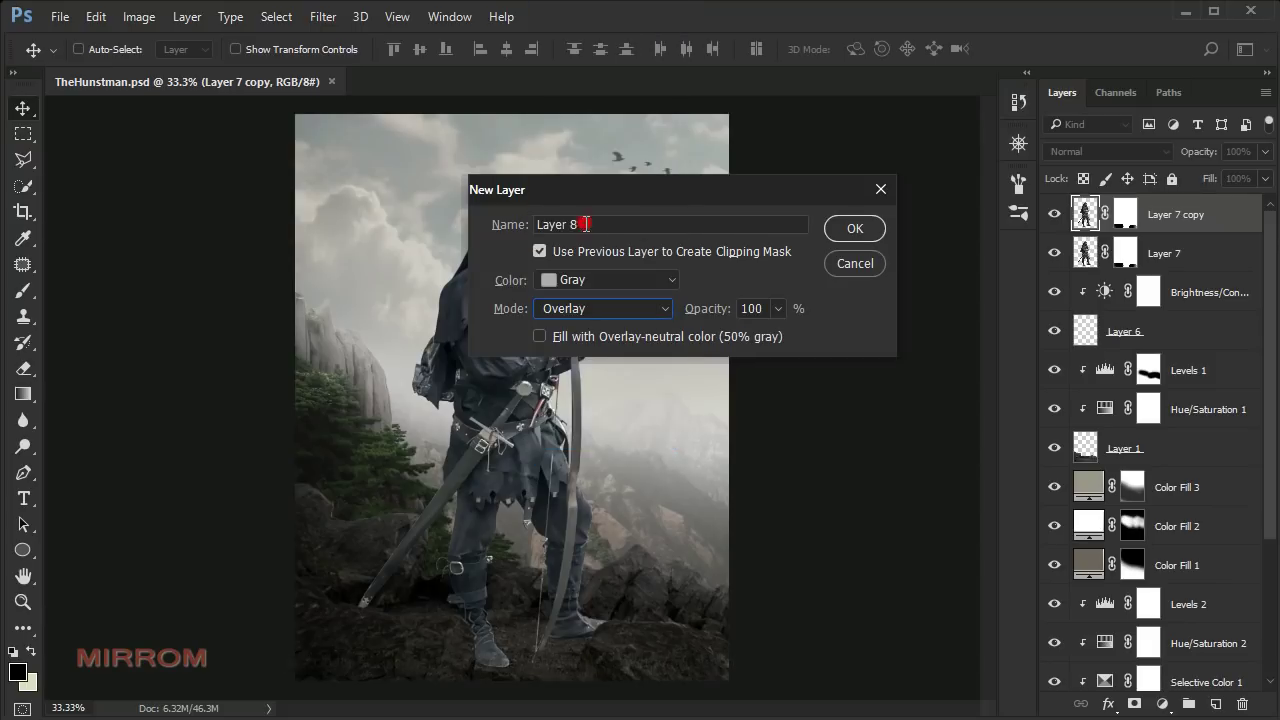
left_click(854, 228)
- Burn at 75% exposure to darken the lower-left rocks, tunic, lower leg, boot and ground
scroll(557, 622, "up", 1)
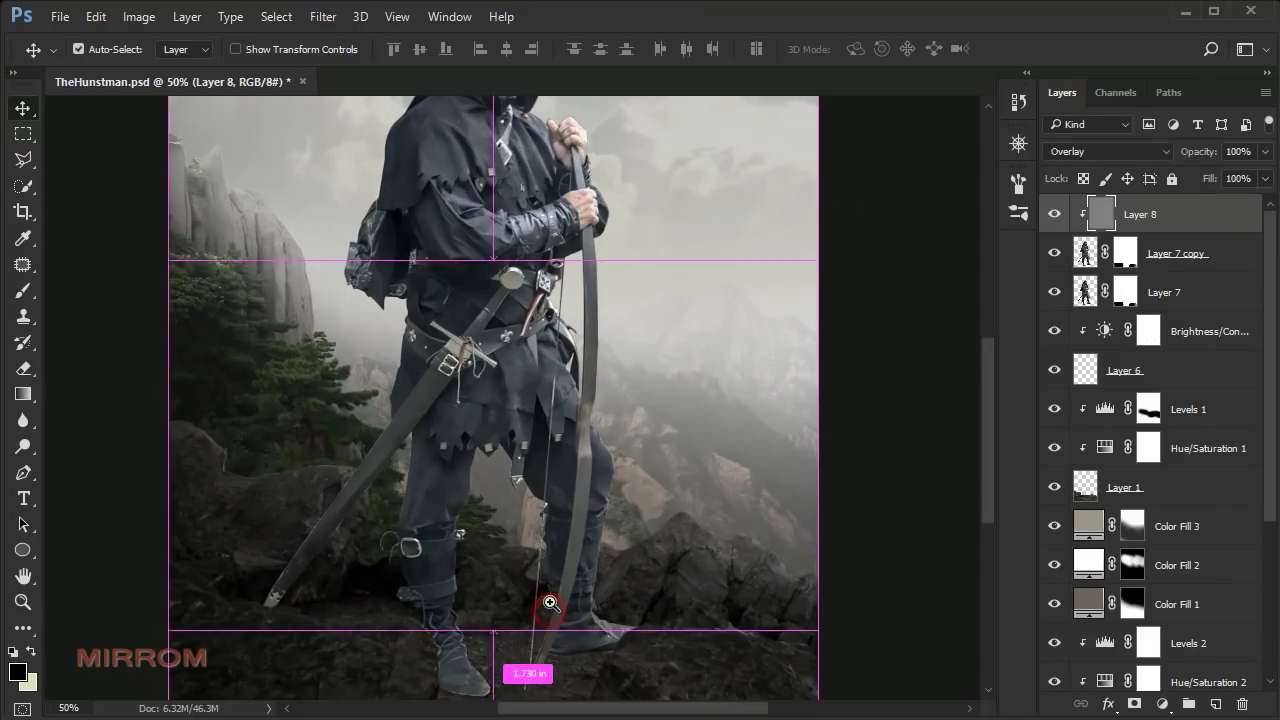
scroll(543, 603, "down", 1)
left_click(23, 446)
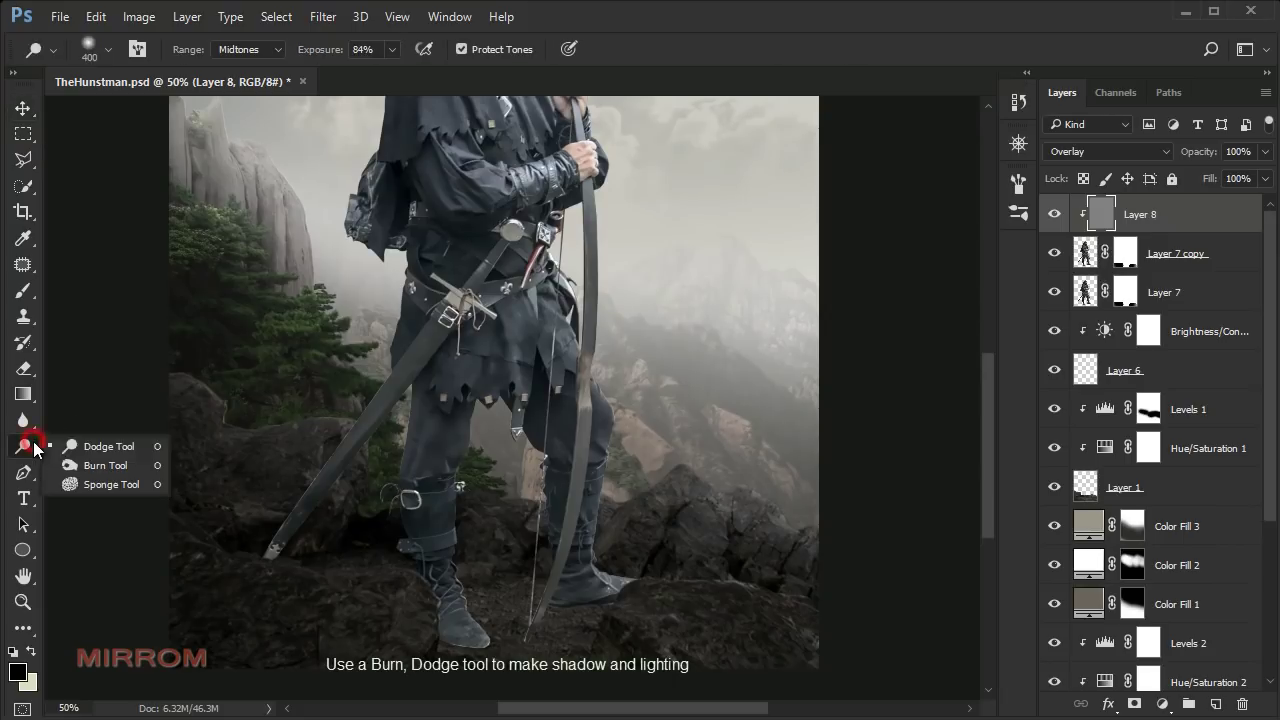
left_click(72, 466)
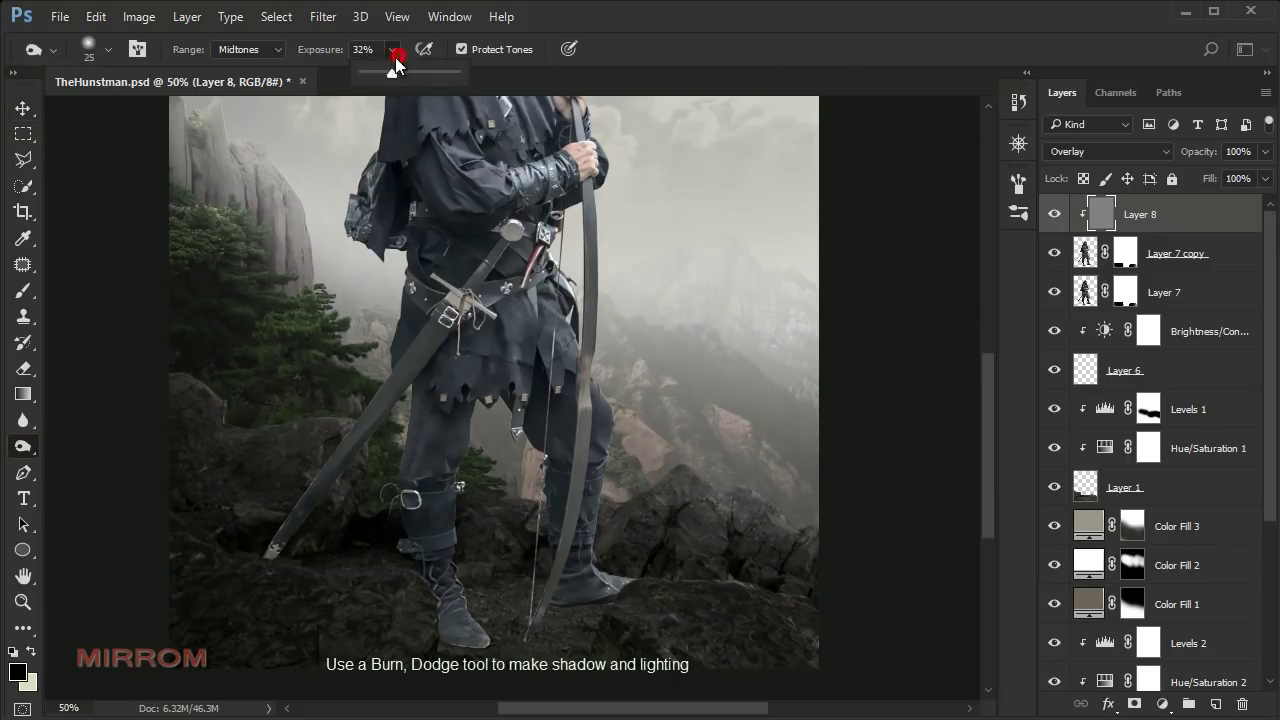
left_click_drag(430, 76, 433, 77)
key("bracketright")
key("bracketright")
key("bracketright")
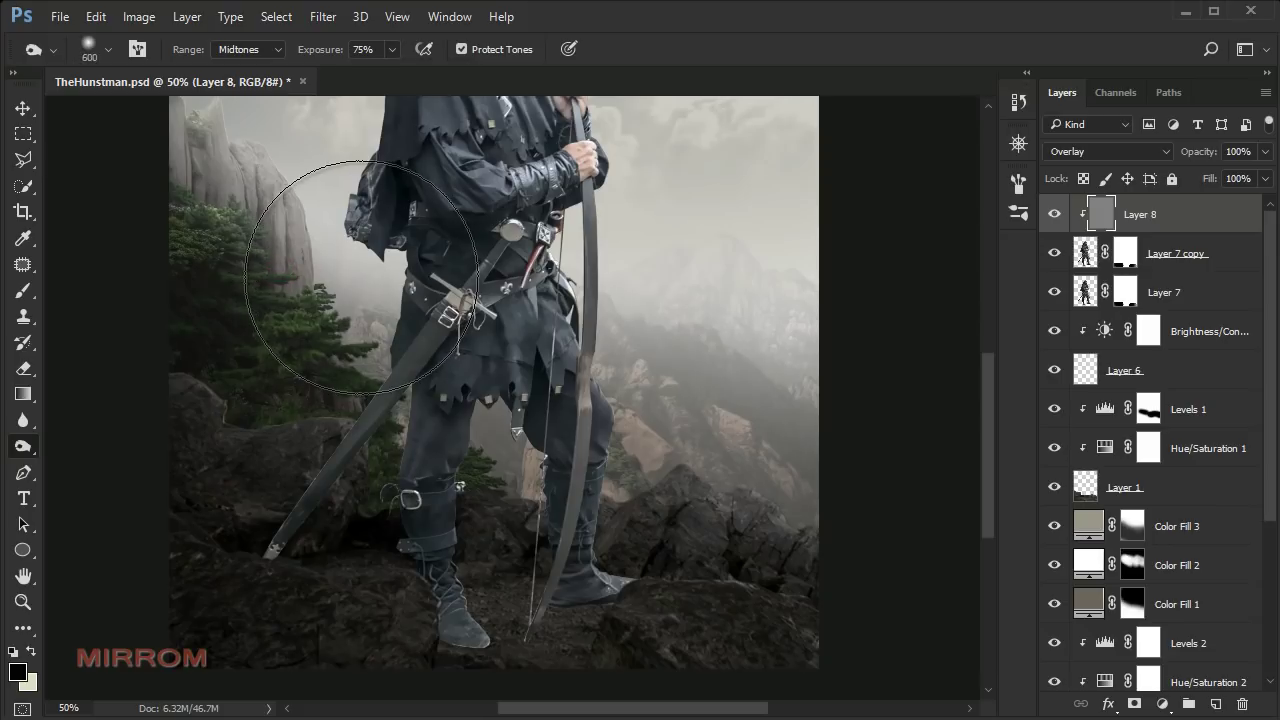
mouse_move(307, 550)
left_mouse_down()
mouse_move(357, 437)
mouse_move(277, 500)
mouse_move(343, 491)
mouse_move(328, 580)
left_mouse_up()
key("bracketleft")
key("bracketleft")
key("bracketleft")
key("bracketright")
mouse_move(557, 614)
left_mouse_down()
mouse_move(521, 326)
mouse_move(586, 634)
mouse_move(529, 331)
mouse_move(614, 634)
mouse_move(548, 424)
mouse_move(514, 214)
mouse_move(537, 606)
left_mouse_up()
key("bracketleft")
key("bracketleft")
mouse_move(580, 386)
left_mouse_down()
mouse_move(591, 403)
mouse_move(466, 666)
mouse_move(598, 607)
left_mouse_up()
mouse_move(491, 666)
left_mouse_down()
mouse_move(539, 651)
mouse_move(644, 656)
left_mouse_up()
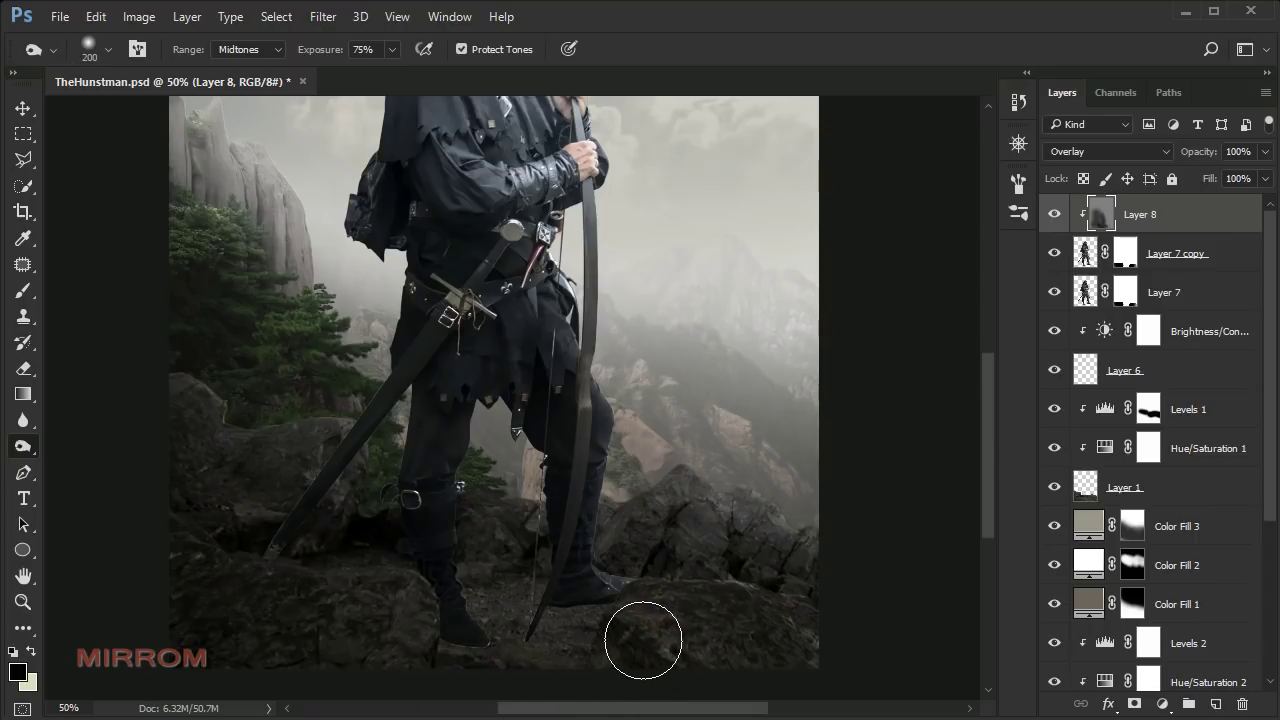
- Burn at 42% exposure to darken the shoulder, forearm sleeve and chest, shrinking the brush to 25
scroll(574, 563, "up", 4)
scroll(574, 554, "up", 2)
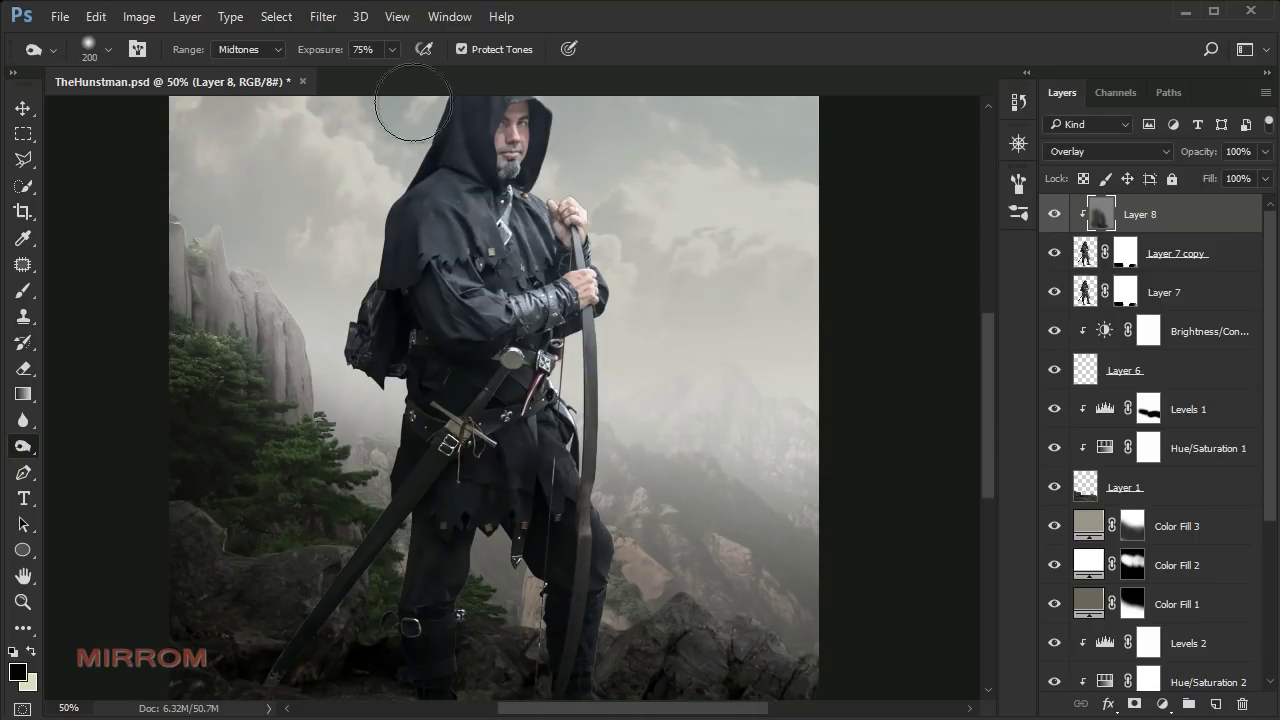
left_click_drag(364, 73, 361, 73)
mouse_move(297, 171)
left_mouse_down()
mouse_move(398, 230)
mouse_move(400, 366)
left_mouse_up()
key("bracketleft")
key("bracketleft")
key("bracketleft")
left_click_drag(565, 317, 494, 348)
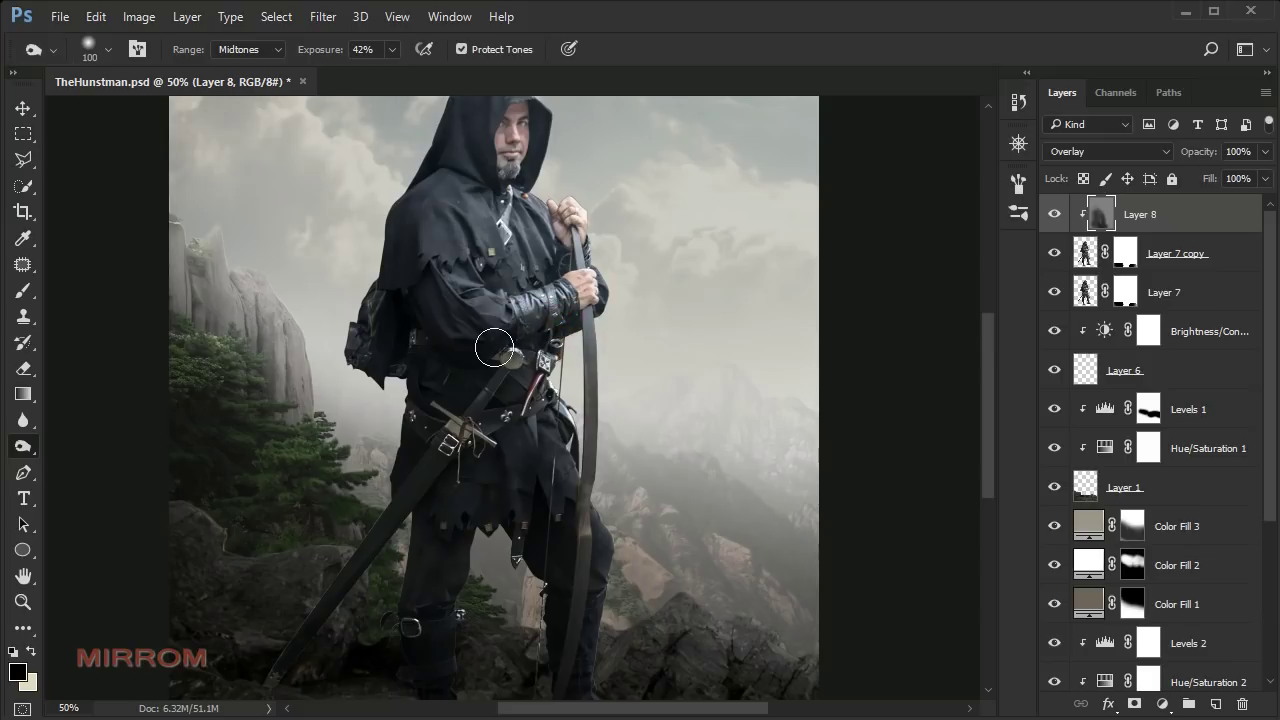
left_click_drag(571, 322, 526, 286)
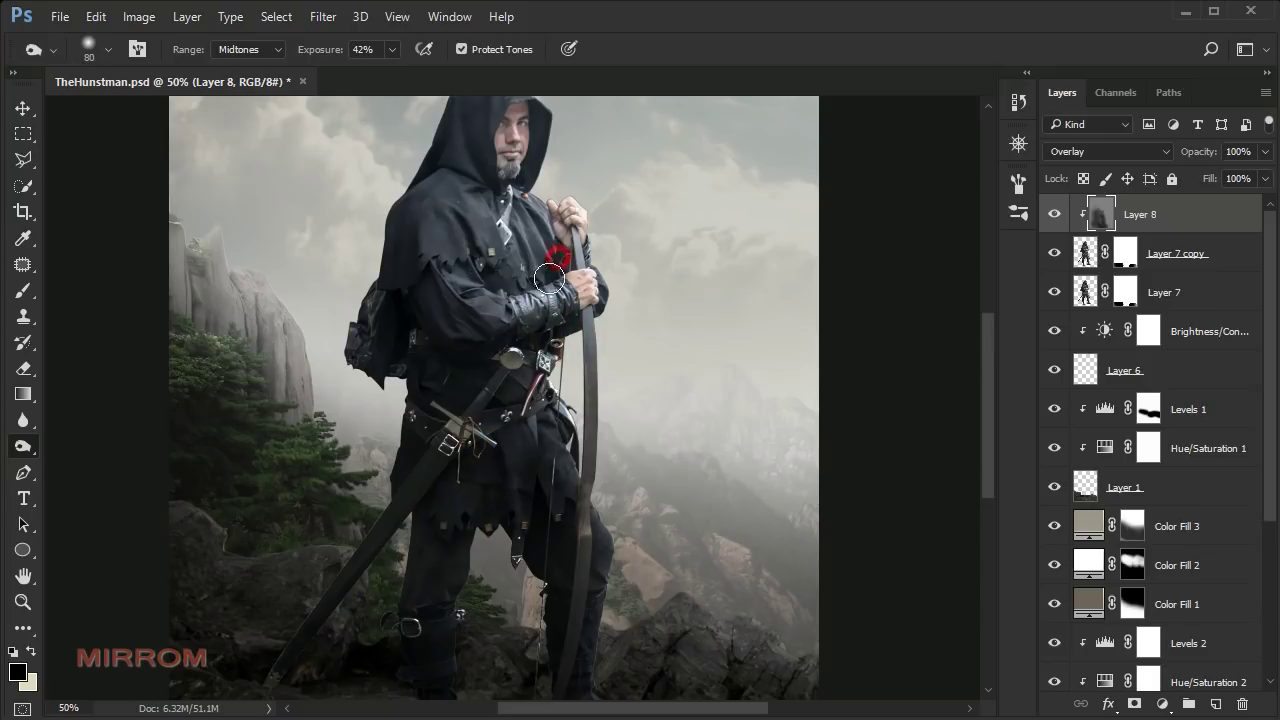
key("ctrl+plus")
key("bracketright")
key("bracketright")
key("bracketright")
key("bracketleft")
key("bracketleft")
key("bracketleft")
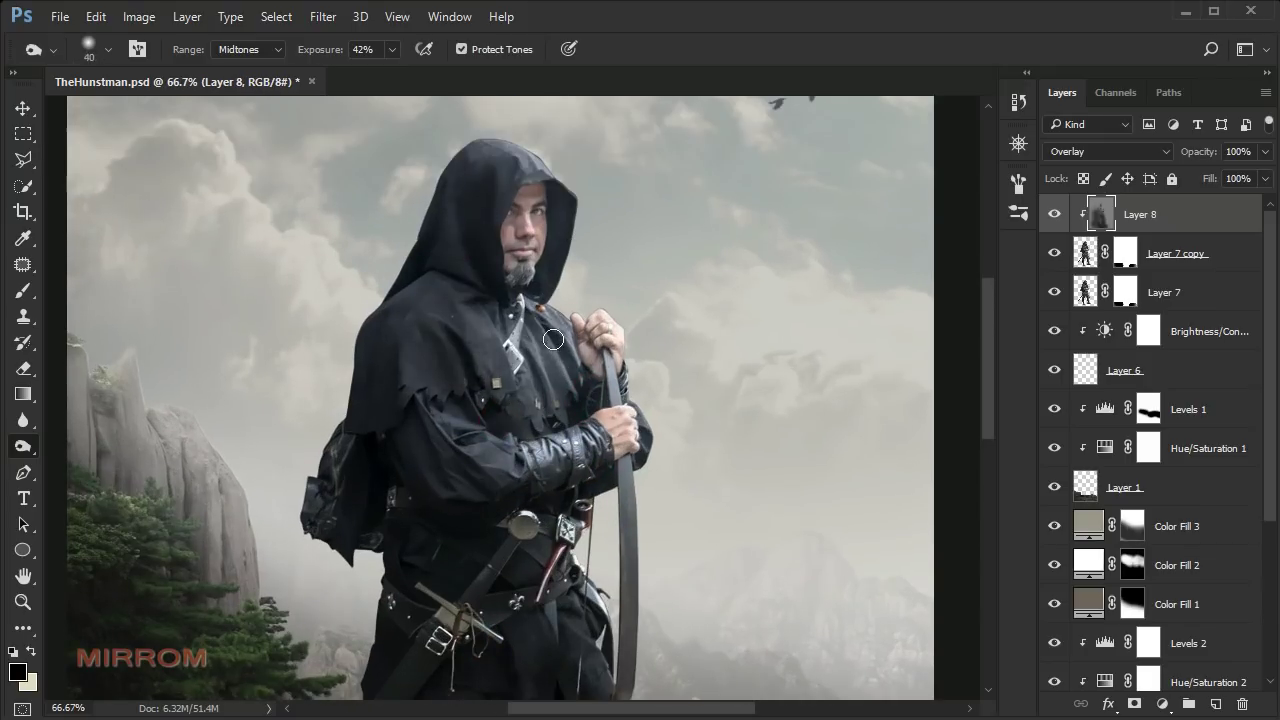
key("bracketright")
key("bracketright")
scroll(619, 309, "down", 5)
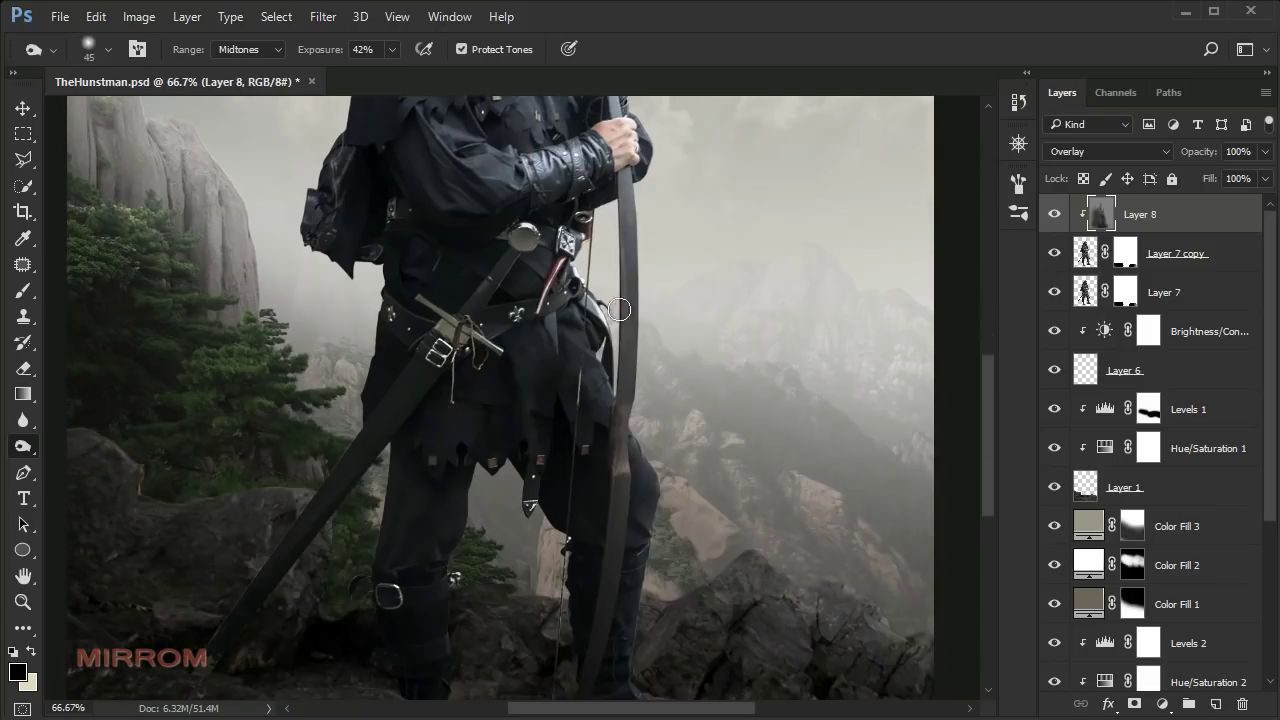
scroll(614, 380, "down", 2)
scroll(566, 594, "up", 3)
key("bracketleft")
key("bracketleft")
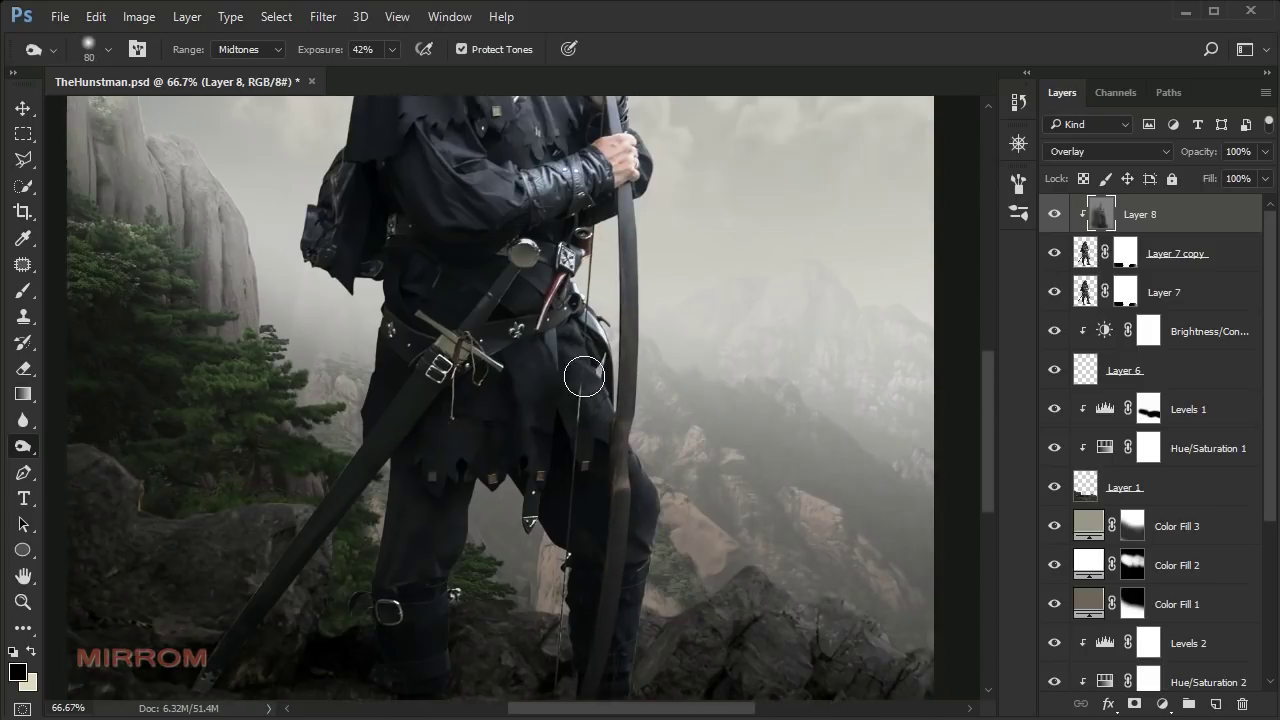
scroll(586, 371, "up", 5)
key("bracketleft")
key("bracketleft")
key("bracketleft")
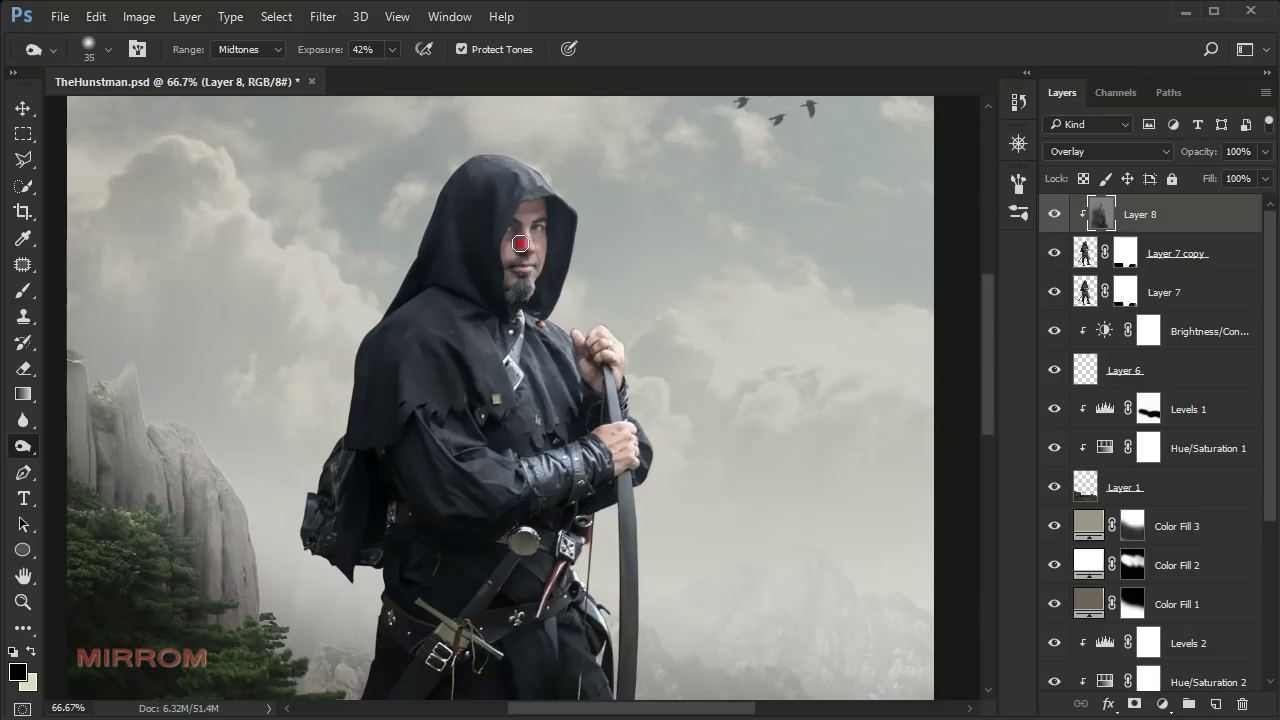
scroll(585, 303, "down", 2)
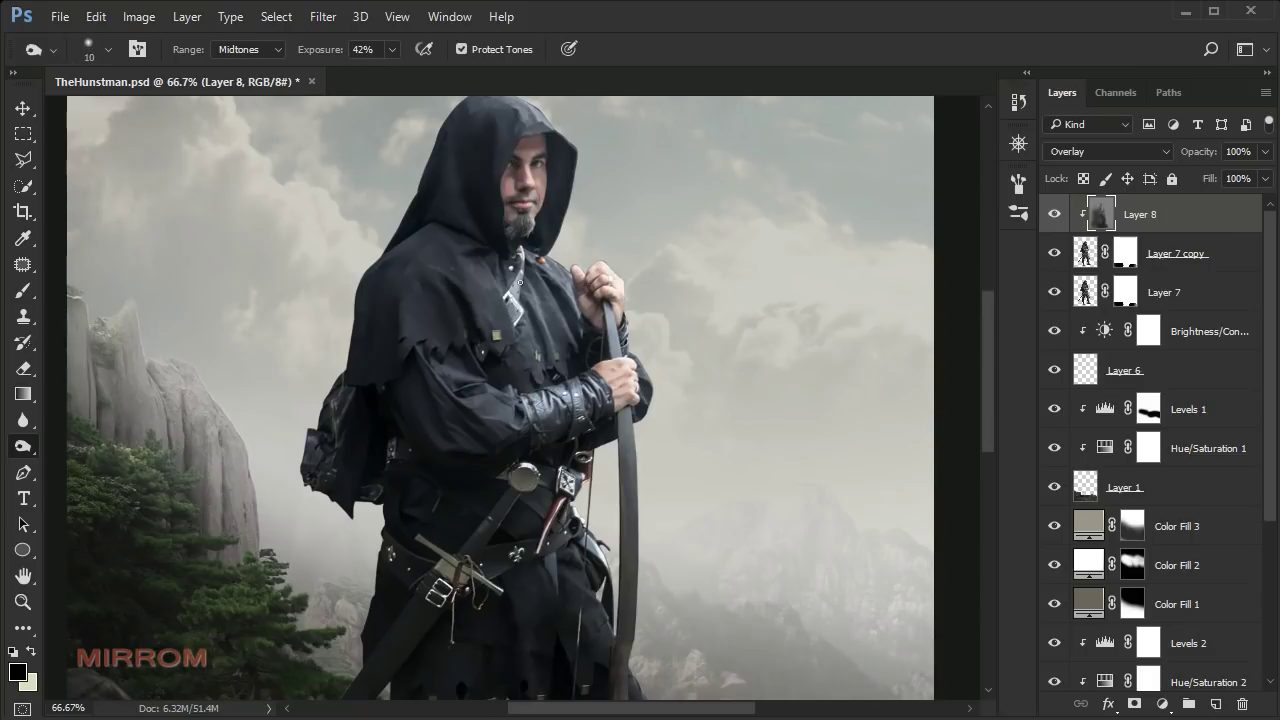
scroll(585, 303, "down", 2)
scroll(585, 303, "up", 2)
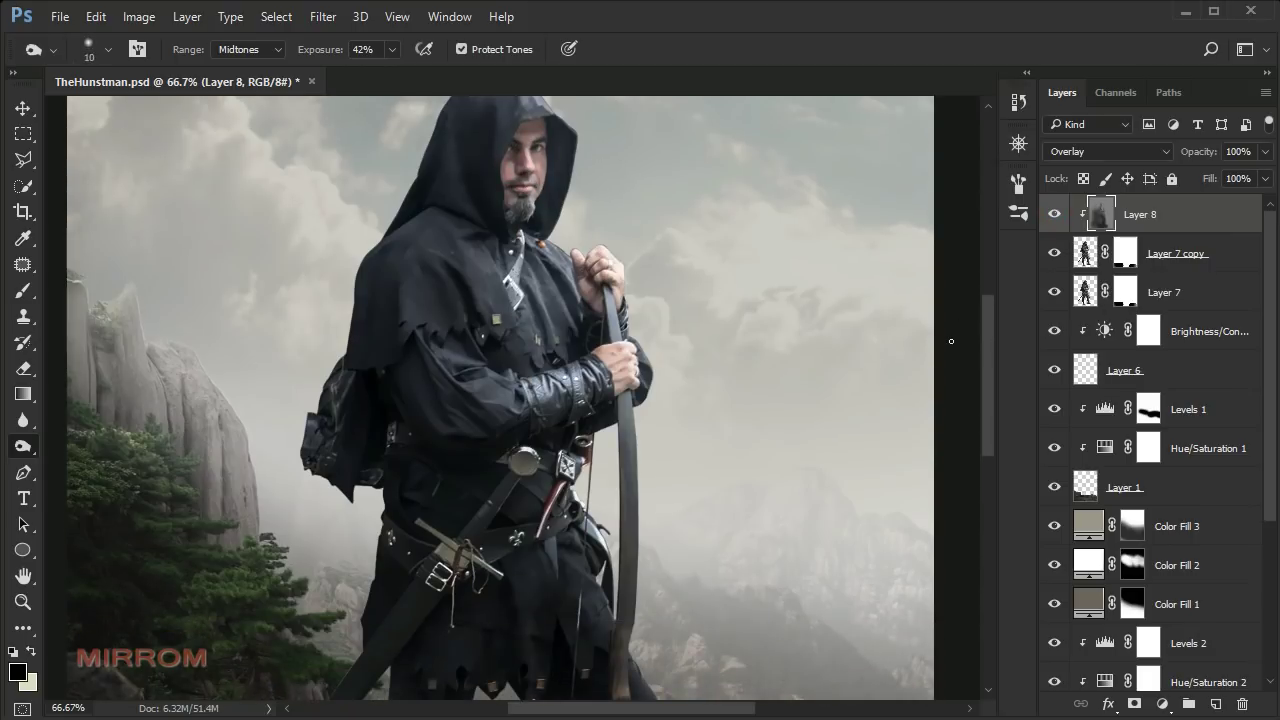
- Dodge with a 200 brush to lighten the sky above the hood, the neck and the figure's right side
key("ctrl+minus")
key("ctrl+minus")
right_click(23, 446)
left_click(125, 446)
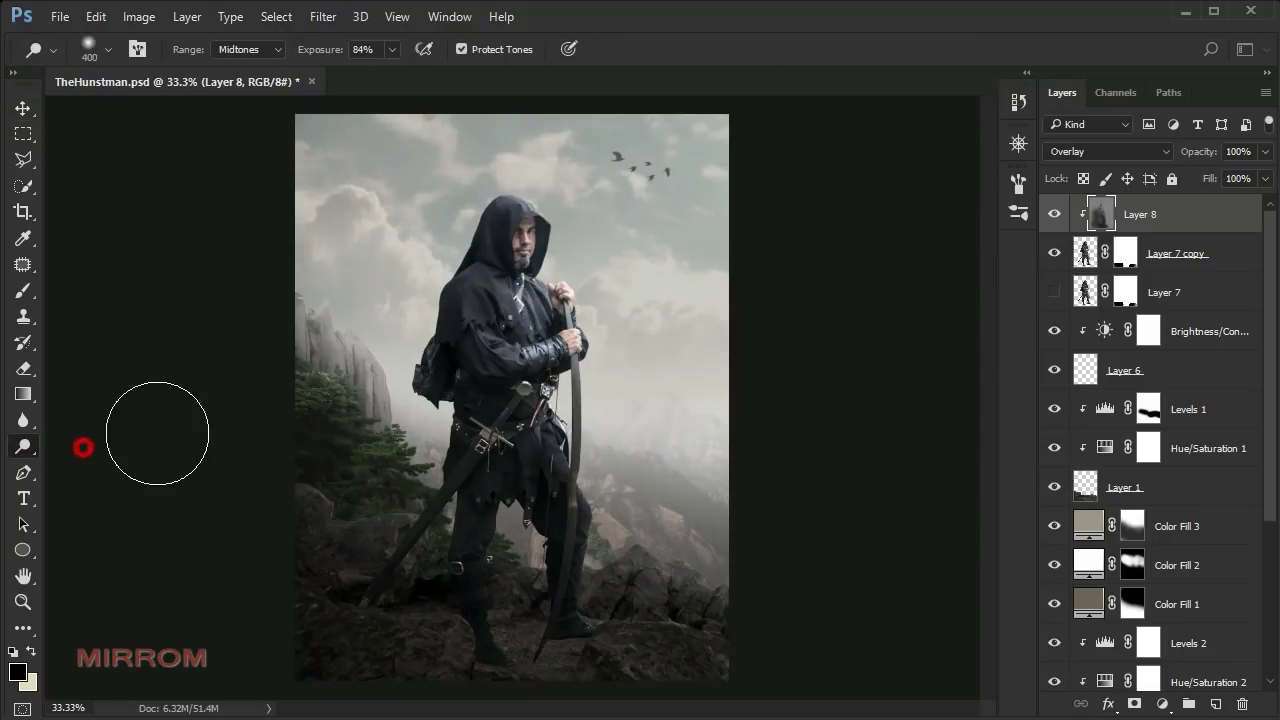
left_click(563, 220, "ctrl")
scroll(551, 214, "up", 1)
key("bracketleft")
key("bracketleft")
key("bracketleft")
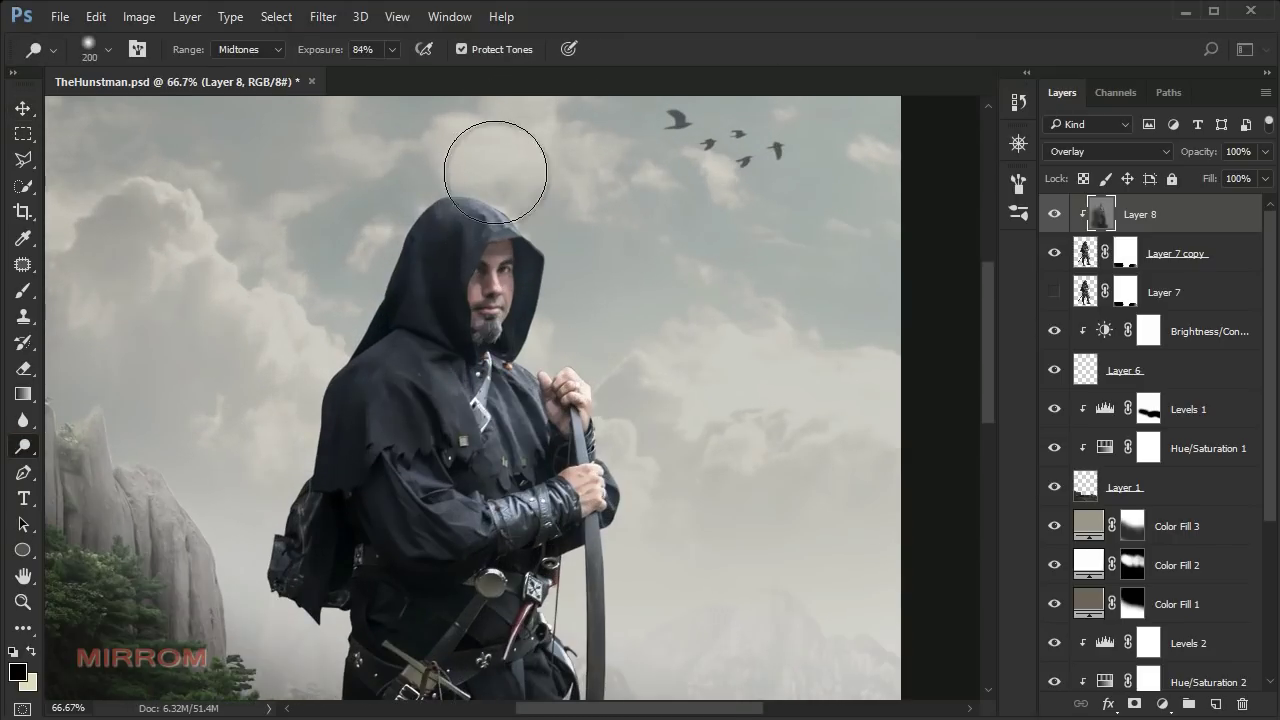
left_click_drag(493, 173, 563, 186)
mouse_move(443, 141)
left_mouse_down()
mouse_move(568, 186)
mouse_move(423, 140)
mouse_move(560, 177)
mouse_move(449, 152)
left_mouse_up()
key("bracketleft")
key("bracketleft")
key("bracketleft")
left_click_drag(522, 370, 589, 340)
key("bracketright")
key("bracketright")
left_click_drag(637, 520, 649, 569)
- Brighten the rocks right of the legs, then lower dodge exposure to 39% and zoom in on the face
key("bracketright")
left_click_drag(414, 148, 349, 182)
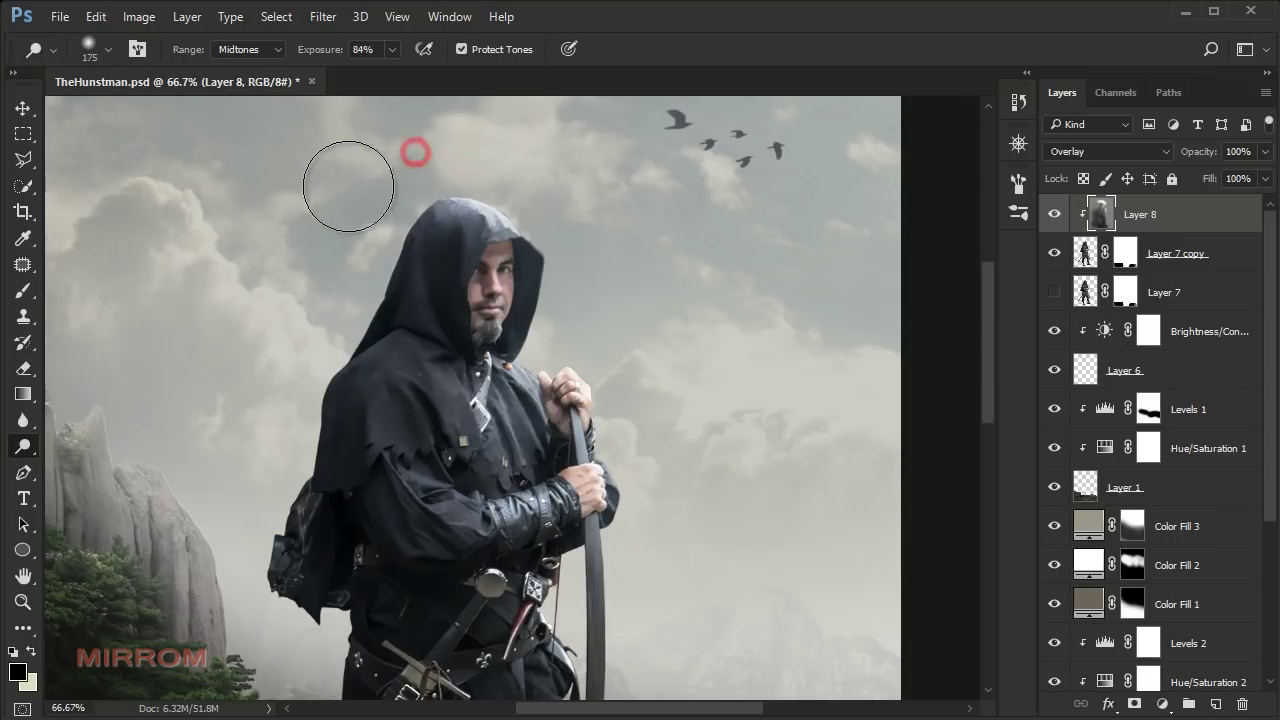
scroll(639, 378, "down", 5)
key("bracketleft")
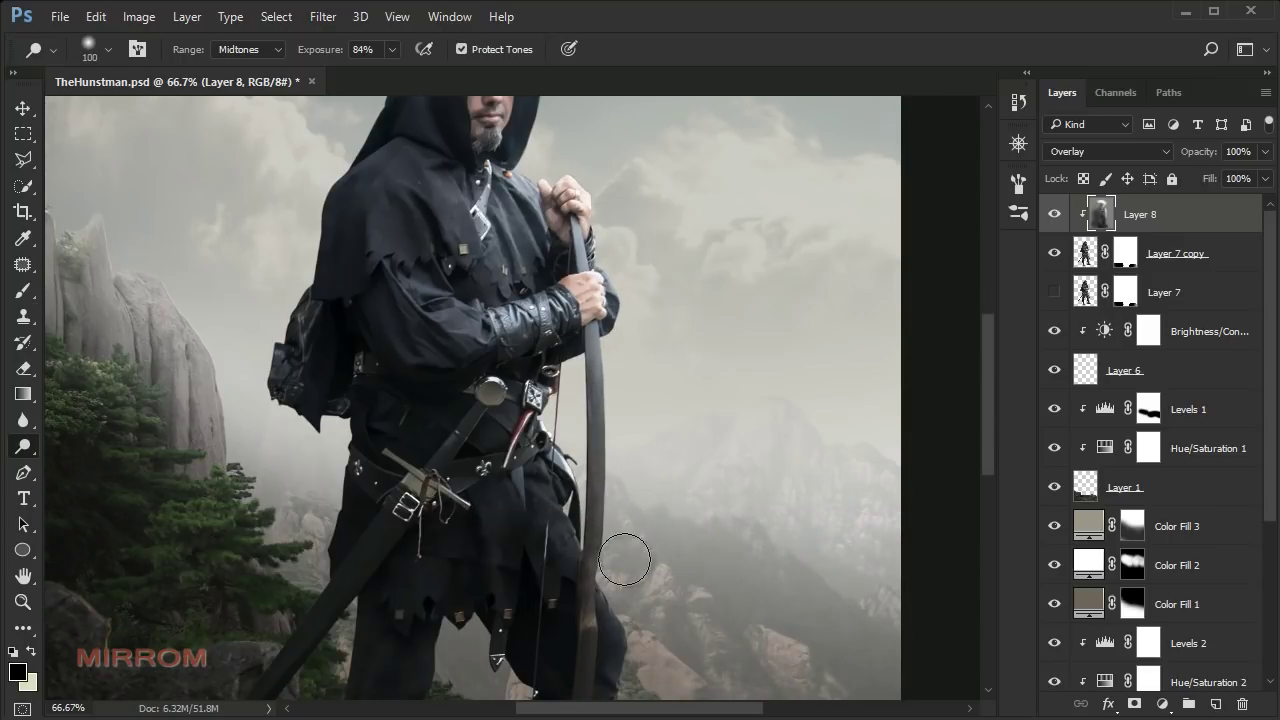
scroll(626, 560, "down", 2)
mouse_move(647, 573)
left_mouse_down()
mouse_move(623, 517)
mouse_move(646, 529)
left_mouse_up()
key("bracketleft")
key("bracketleft")
key("bracketleft")
key("bracketleft")
key("bracketleft")
scroll(600, 450, "down", 5)
scroll(530, 340, "up", 9)
scroll(607, 304, "up", 2)
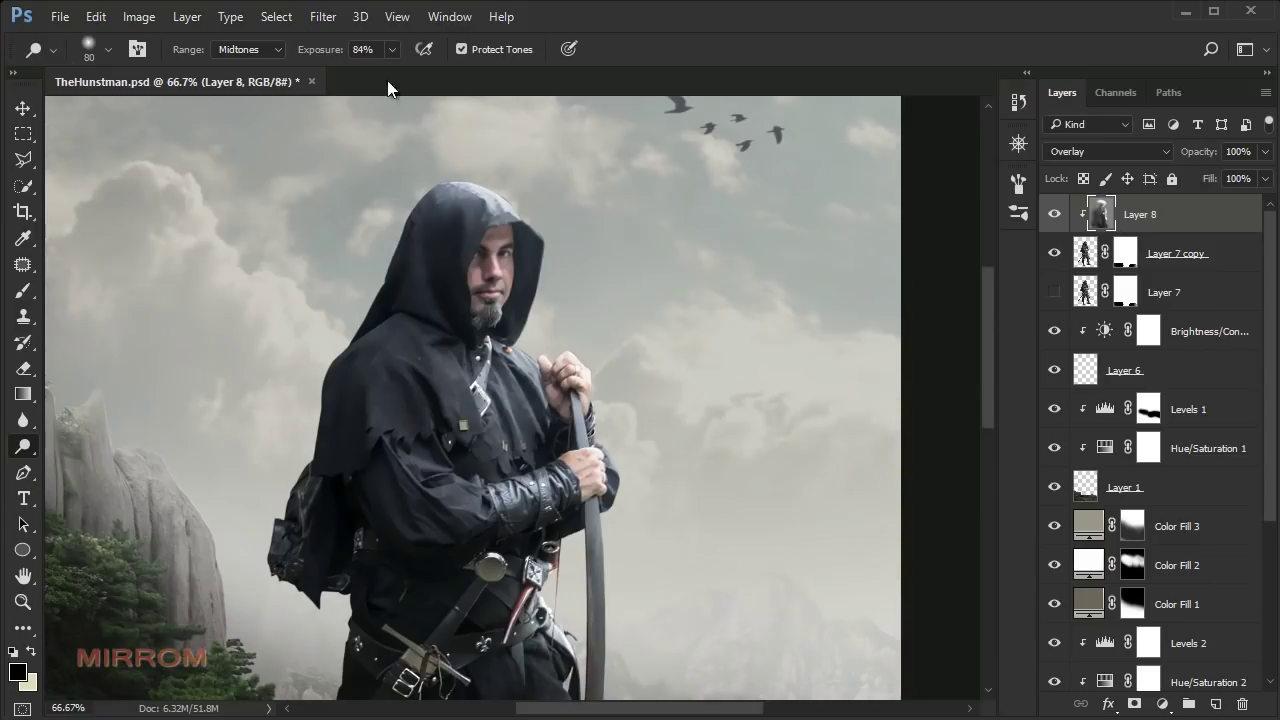
left_click_drag(334, 49, 304, 53)
key("bracketleft")
key("bracketleft")
key("bracketleft")
left_click(572, 272, "ctrl")
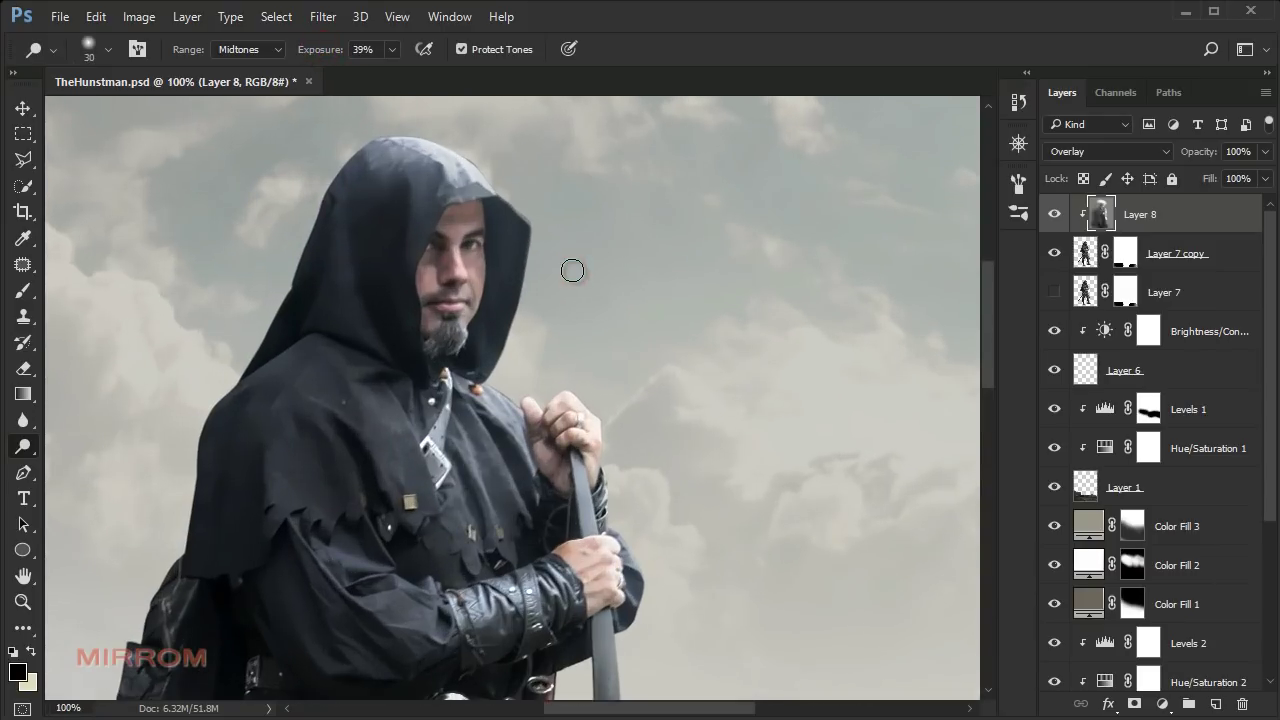
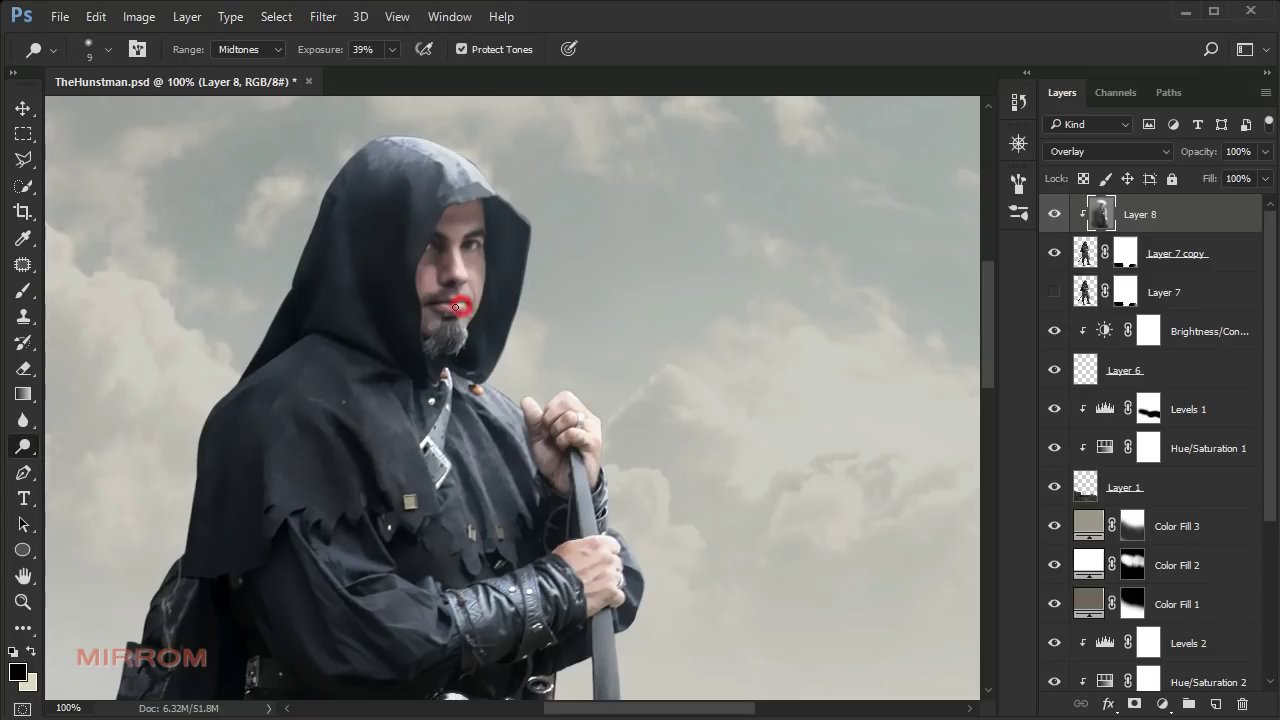
- Dodge highlights onto the huntsman's forearm sleeve on Layer 8, adjusting brush size as needed
key("bracketright")
key("bracketright")
key("bracketright")
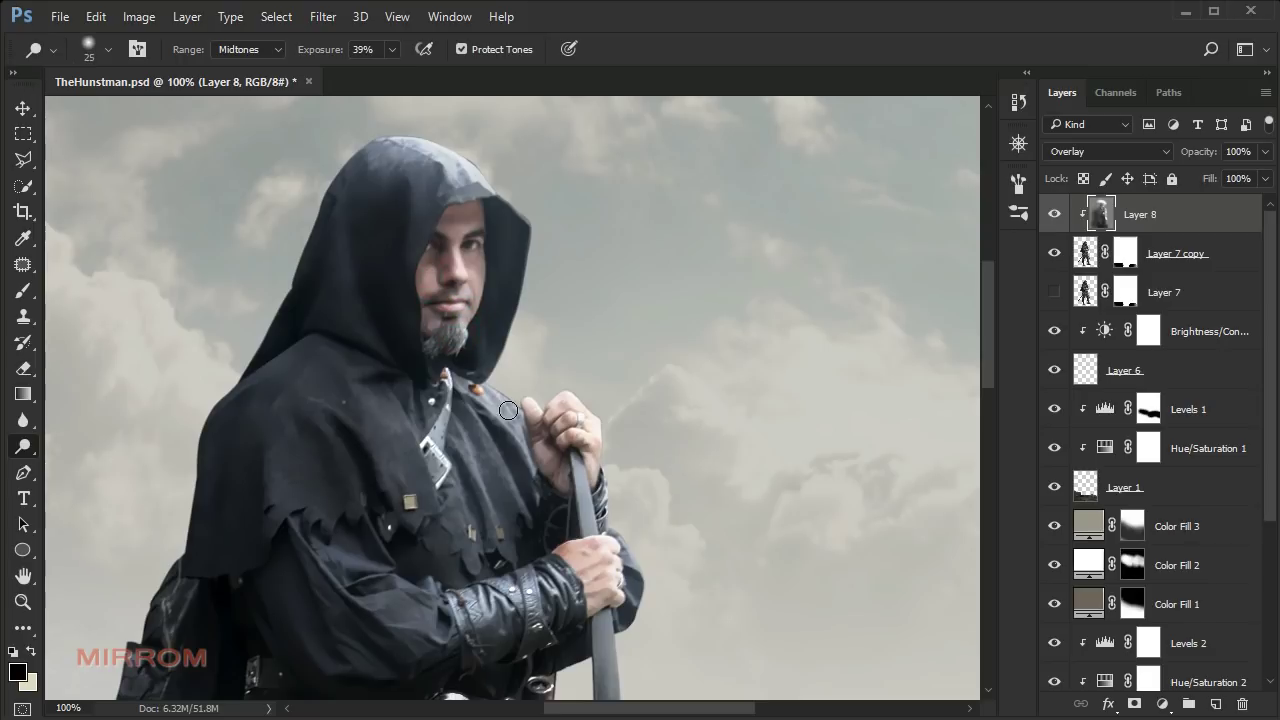
key("bracketright")
key("bracketright")
key("bracketright")
left_click_drag(343, 557, 565, 592)
key("bracketleft")
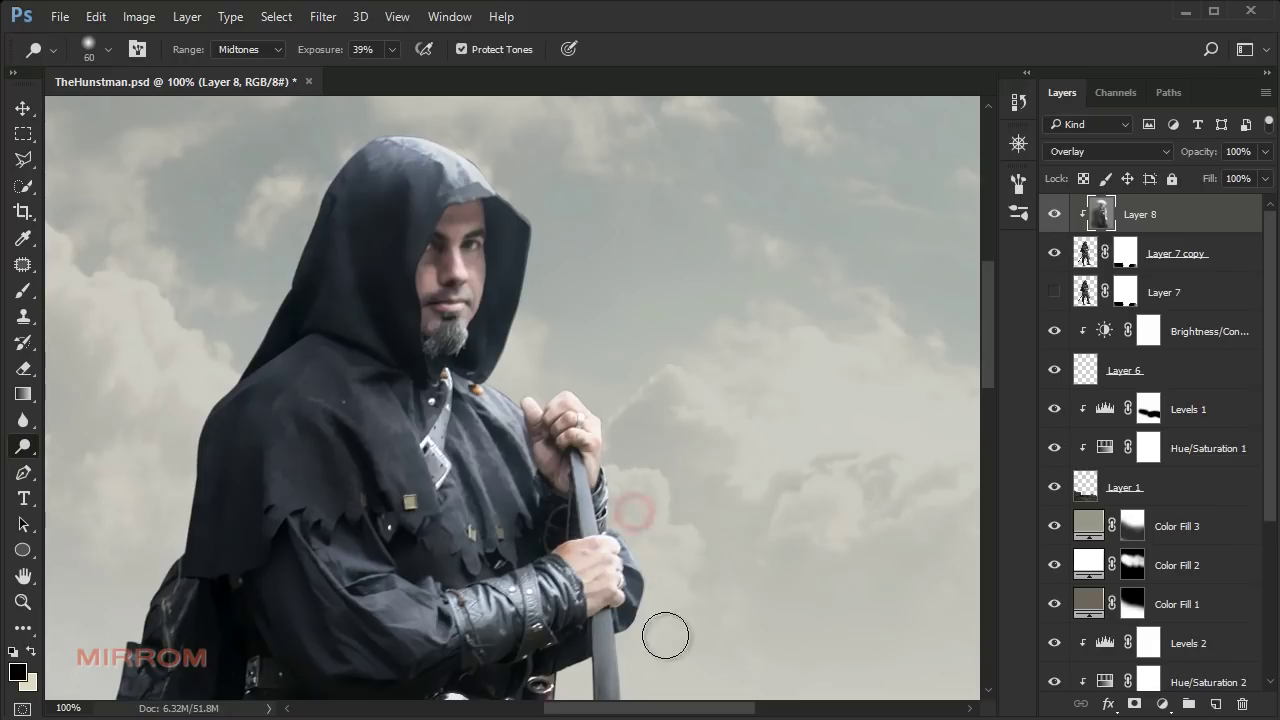
scroll(638, 519, "down", 3)
scroll(697, 451, "down", 3)
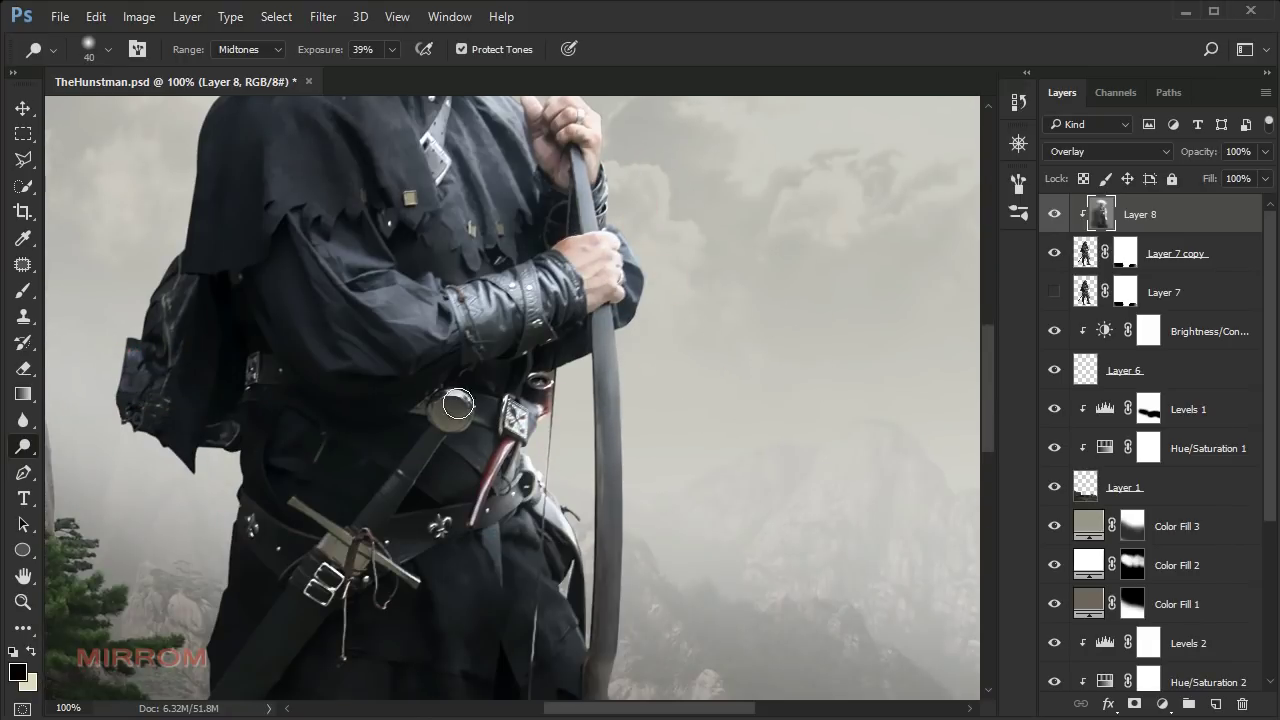
key("bracketleft")
key("bracketleft")
key("bracketleft")
scroll(492, 457, "down", 1)
- Zoom out, toggle Layer 8 to compare, and select the Brightness/Contrast 1 layer
key("ctrl+minus")
key("ctrl+minus")
key("ctrl+minus")
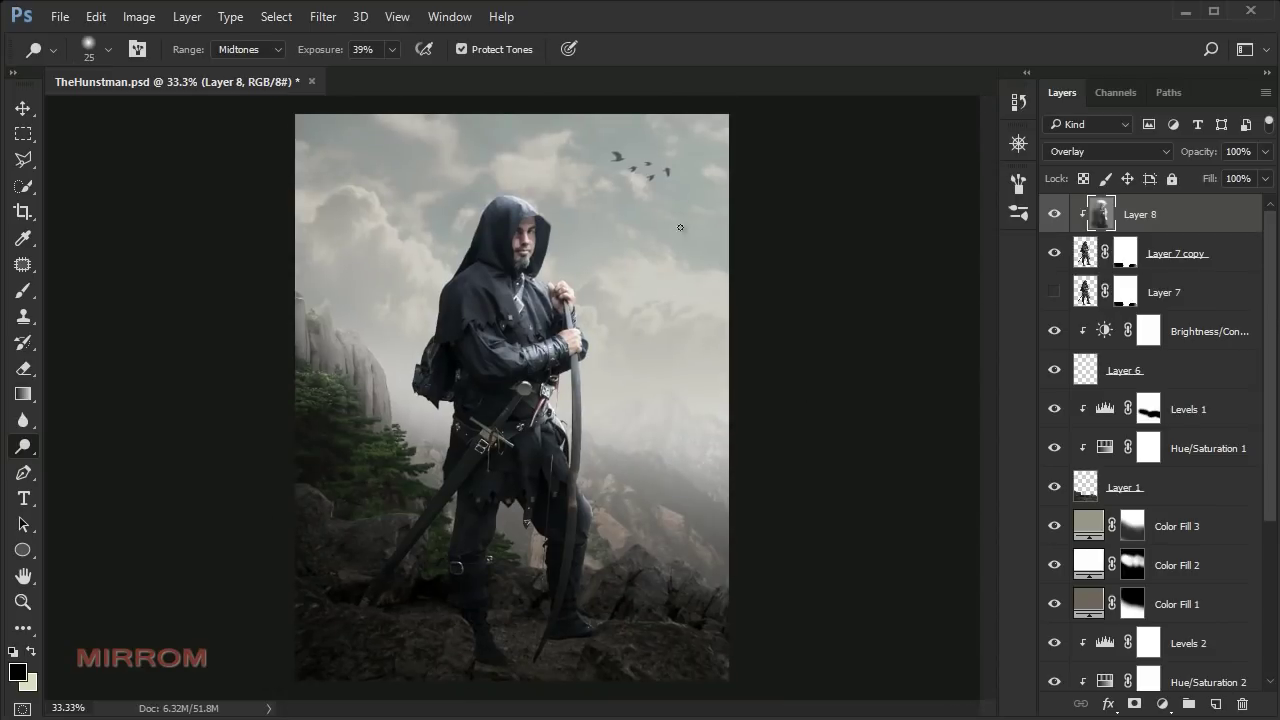
double_click(1054, 214)
key("v")
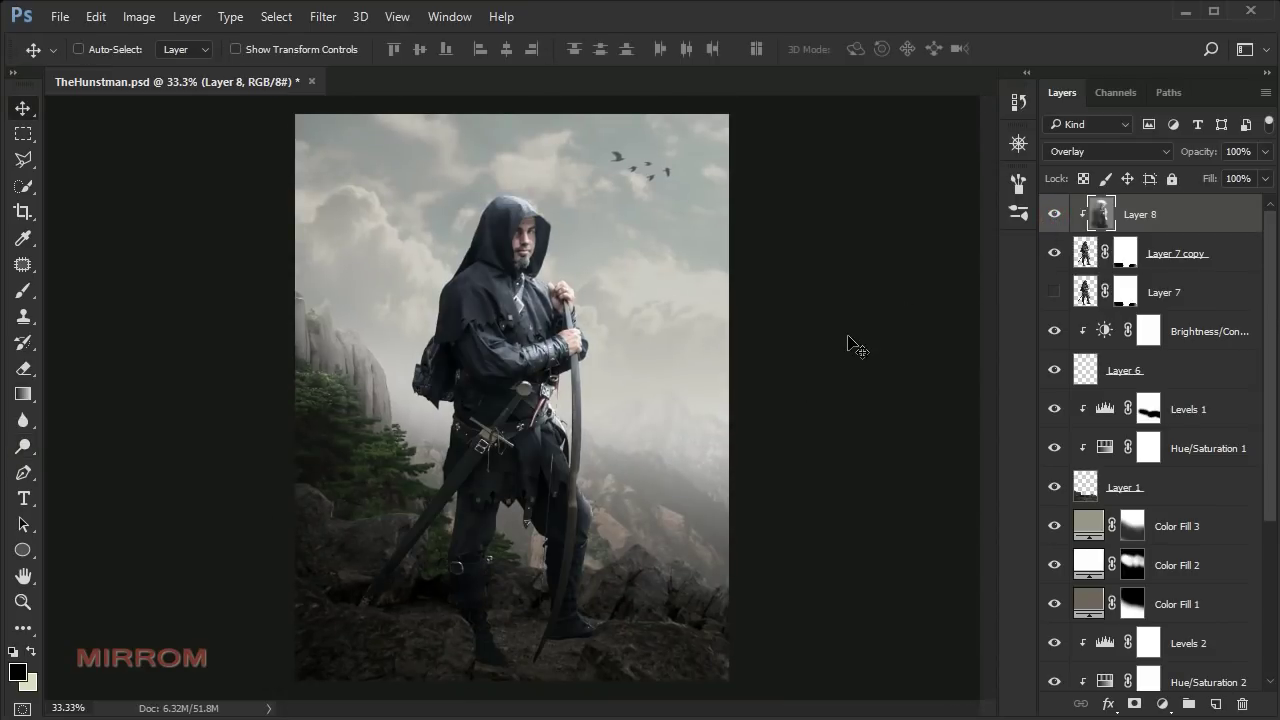
left_click(1178, 338)
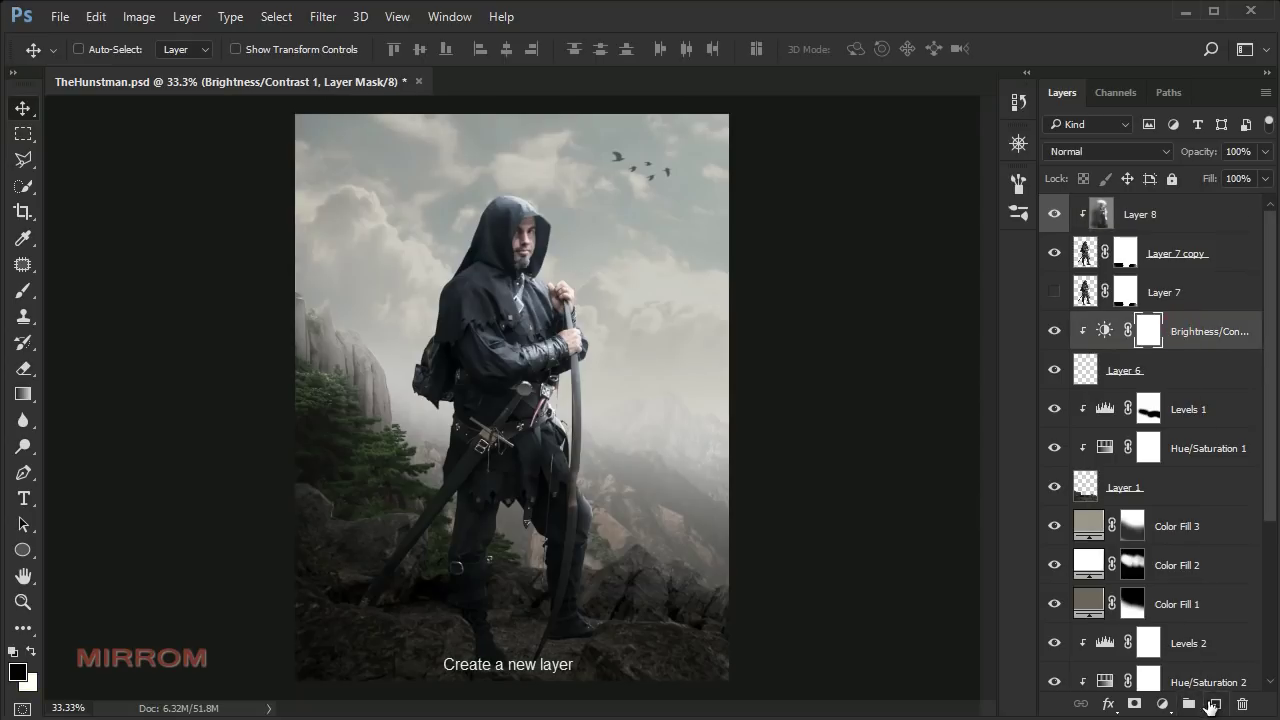
- Create a new layer and paint a black shadow under the boot at 48% brush opacity
left_click(1211, 706)
key("b")
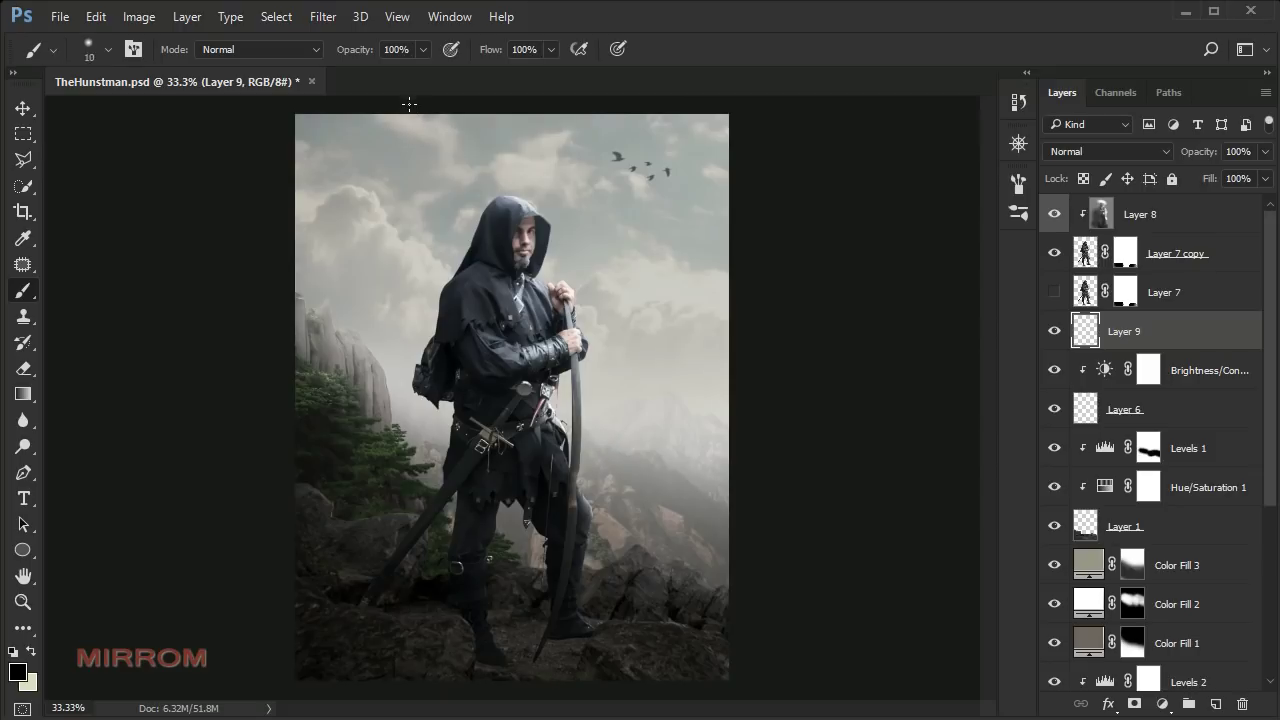
key("bracketright")
key("bracketright")
key("bracketright")
left_click(423, 49)
left_click_drag(377, 75, 375, 75)
key("bracketleft")
key("bracketleft")
key("bracketleft")
scroll(537, 680, "up", 1)
scroll(526, 663, "down", 3)
scroll(523, 543, "down", 2)
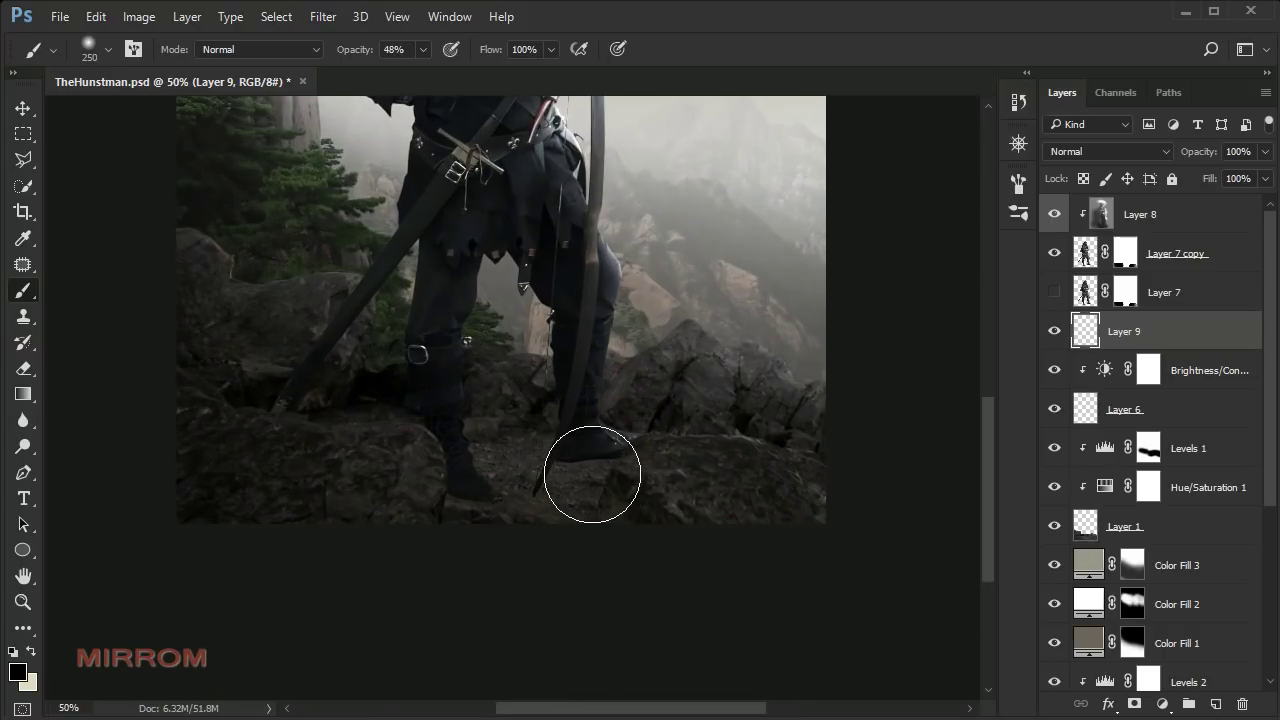
left_click_drag(592, 474, 423, 508)
- Keep black as the colour and deepen the shadow over the boot and nearby rocks
left_click(20, 670)
left_click(996, 256)
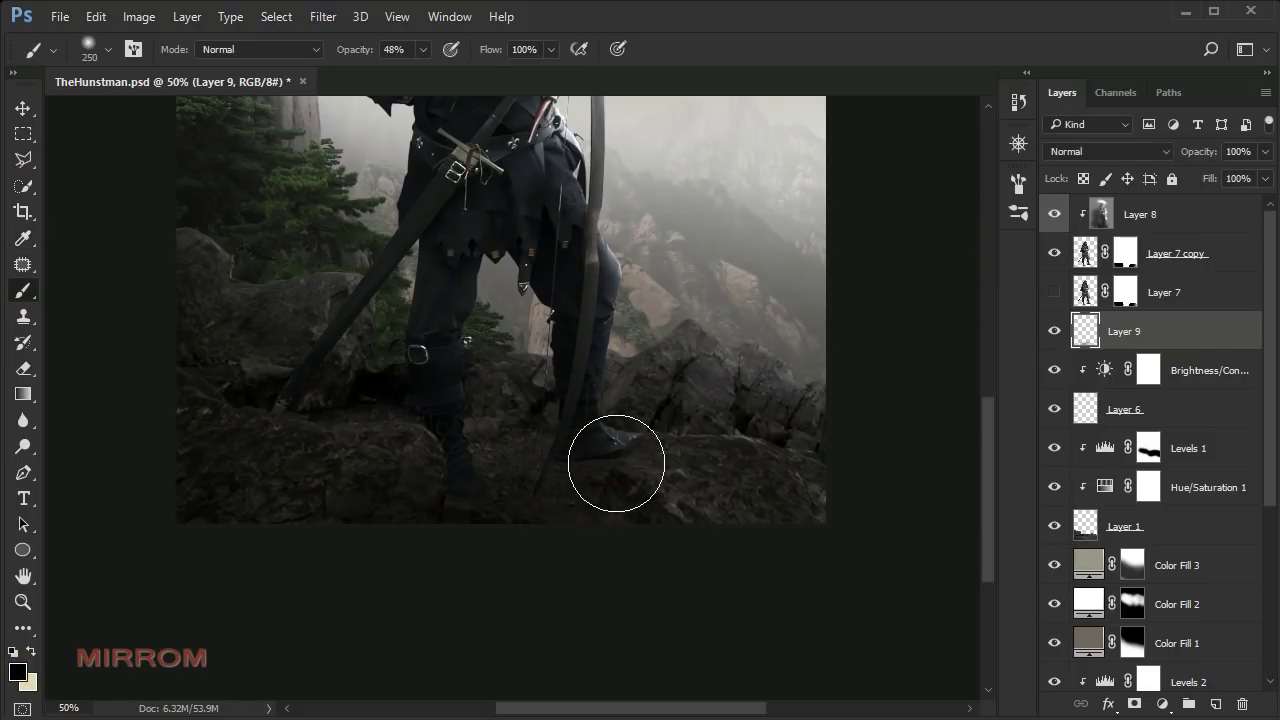
left_click_drag(600, 460, 417, 517)
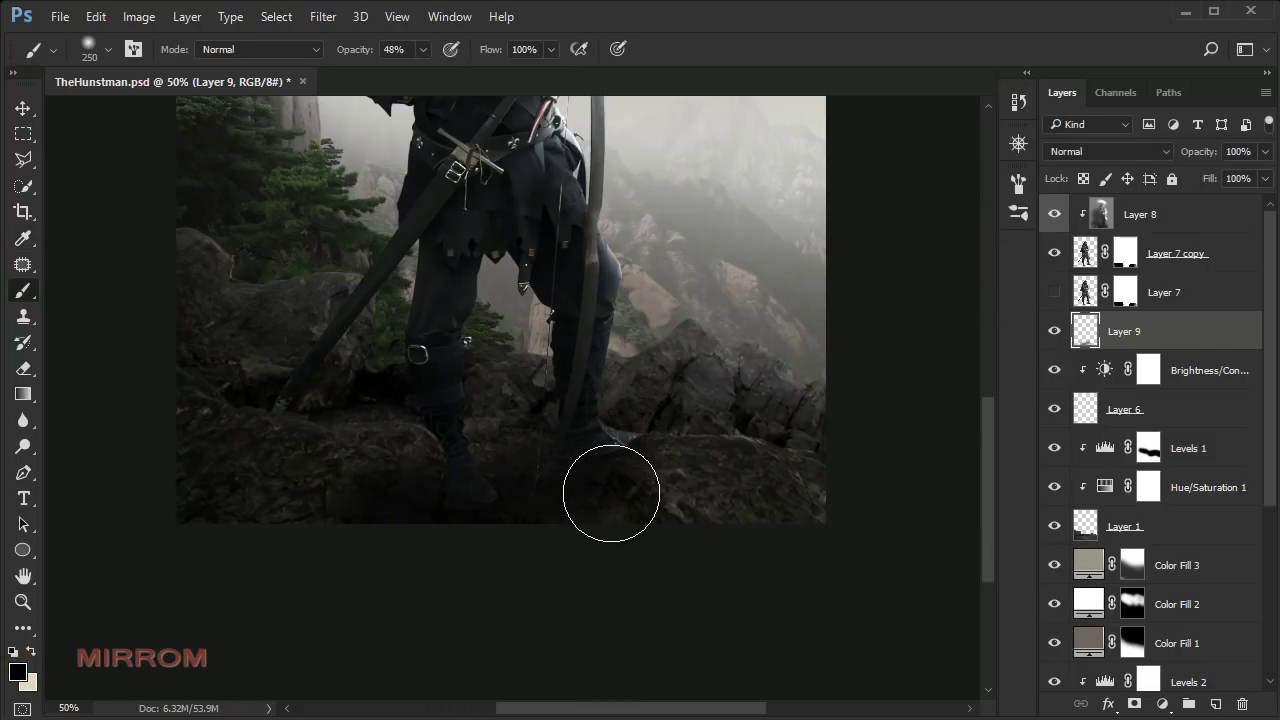
key("bracketleft")
key("bracketleft")
key("bracketleft")
key("bracketleft")
key("bracketleft")
left_click_drag(496, 506, 510, 518)
- At 28% brush opacity, softly darken the ground right beneath the boots
type("28")
key("Return")
key("bracketright")
key("bracketright")
key("bracketright")
left_click_drag(514, 486, 588, 461)
key("bracketright")
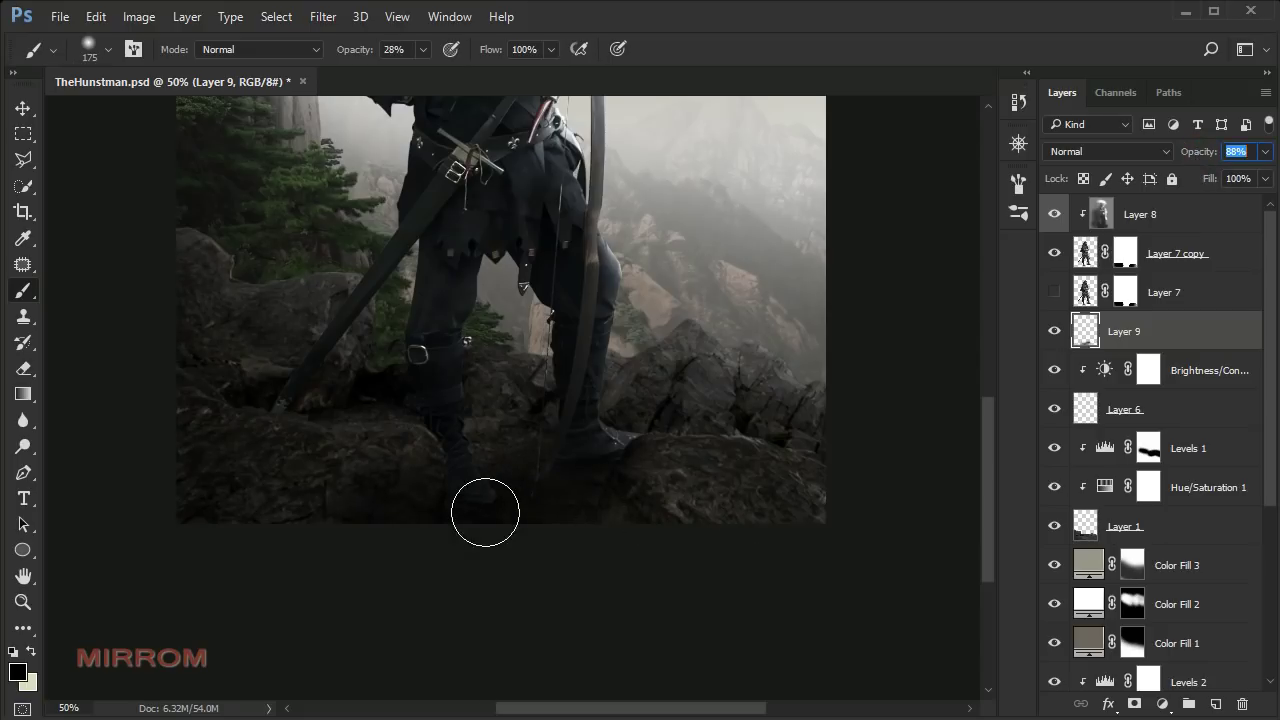
key("bracketleft")
key("bracketleft")
key("bracketleft")
left_click_drag(462, 502, 520, 502)
scroll(866, 480, "up", 2)
scroll(860, 440, "up", 1)
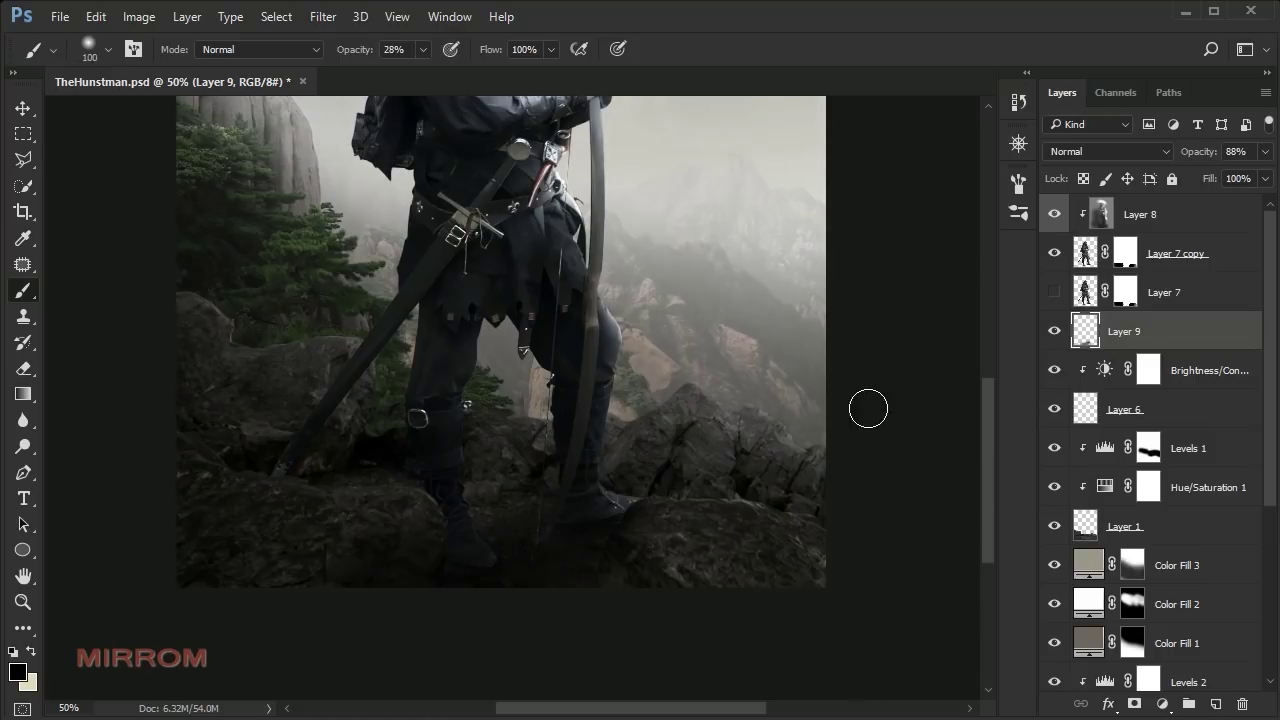
- Add a mask to Layer 9 and load the saved 1Selection channel
left_click(1134, 706)
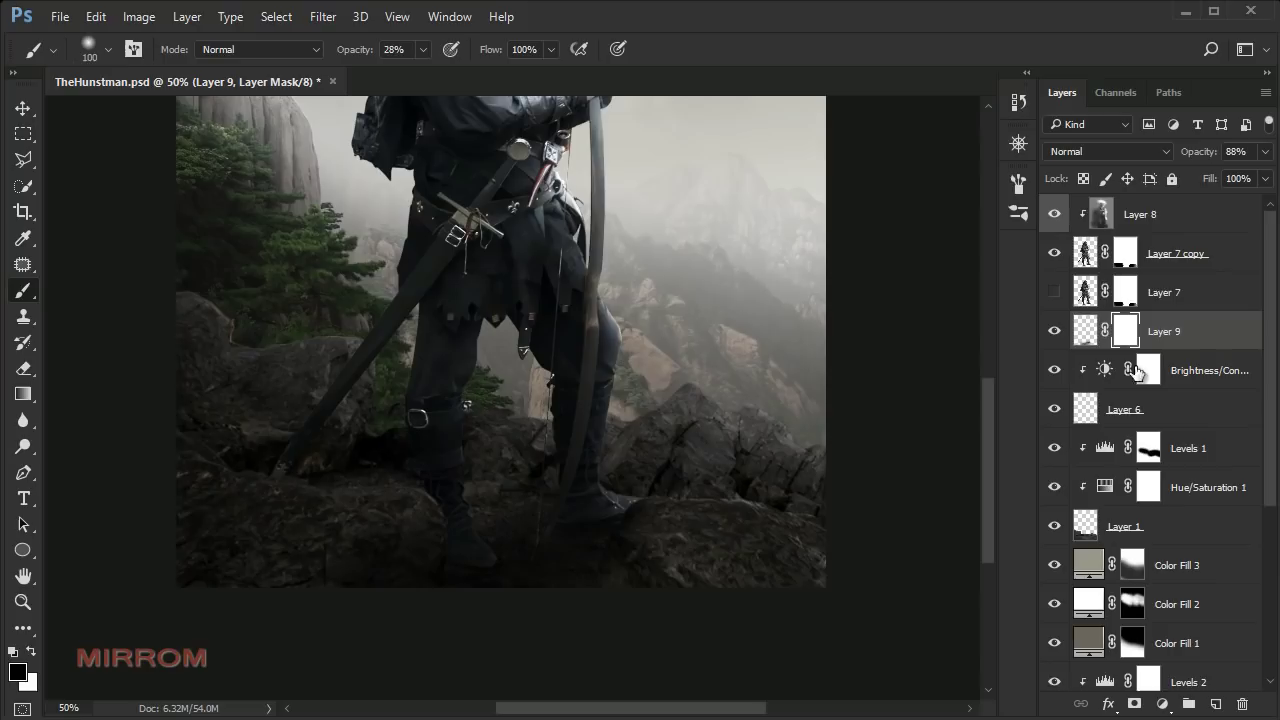
left_click(284, 17)
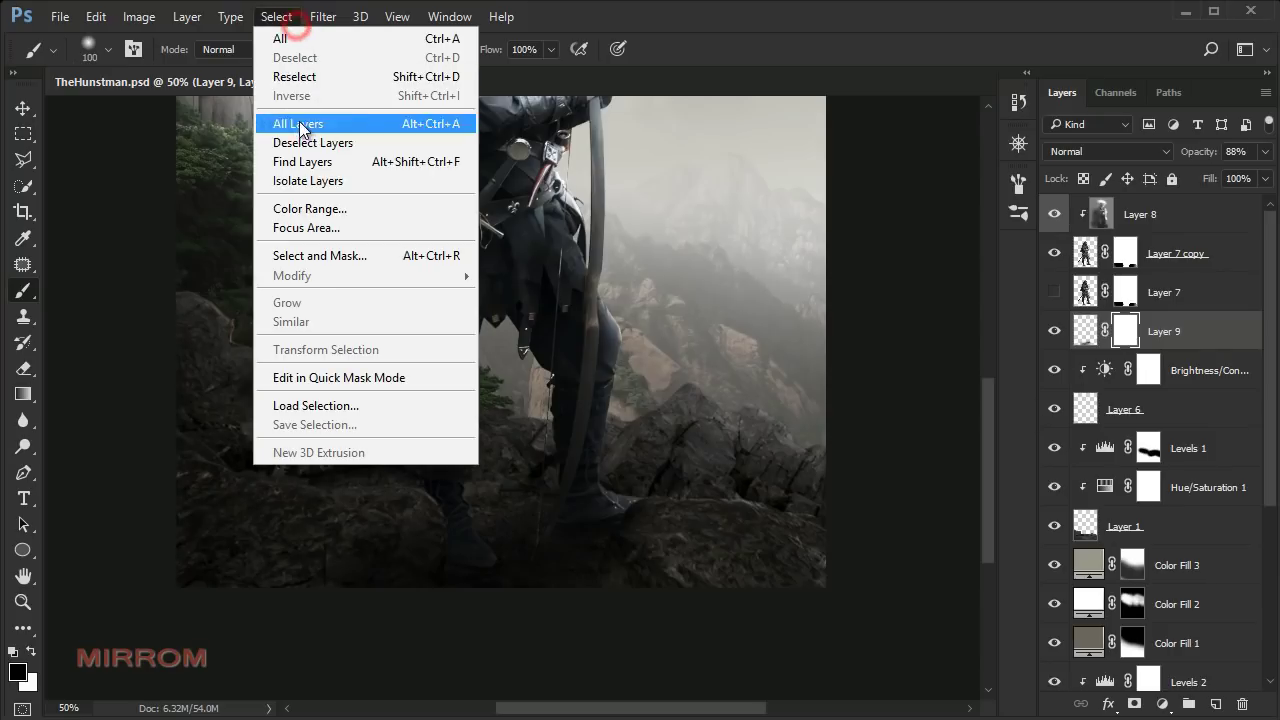
left_click(385, 406)
left_click(700, 237)
left_click(656, 325)
left_click(846, 195)
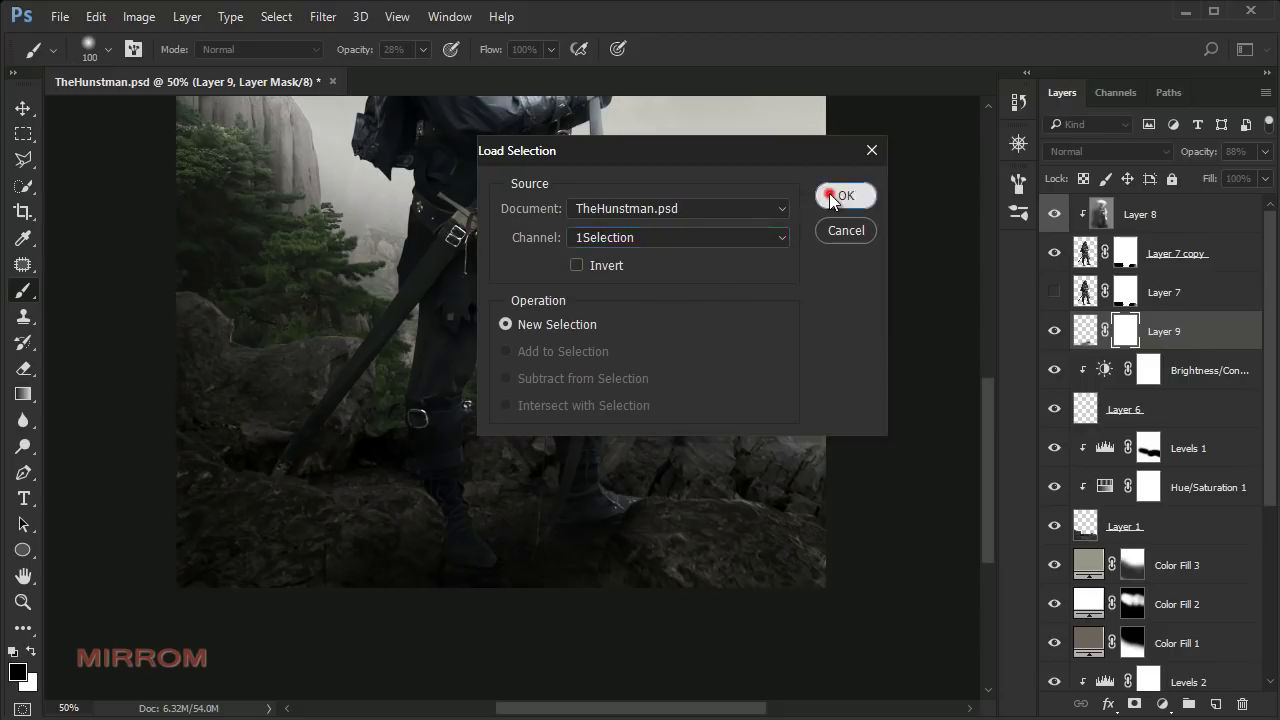
- Paint black at 100% on the mask to hide the shadow on the foreground rocks, then deselect
left_click_drag(428, 49, 500, 78)
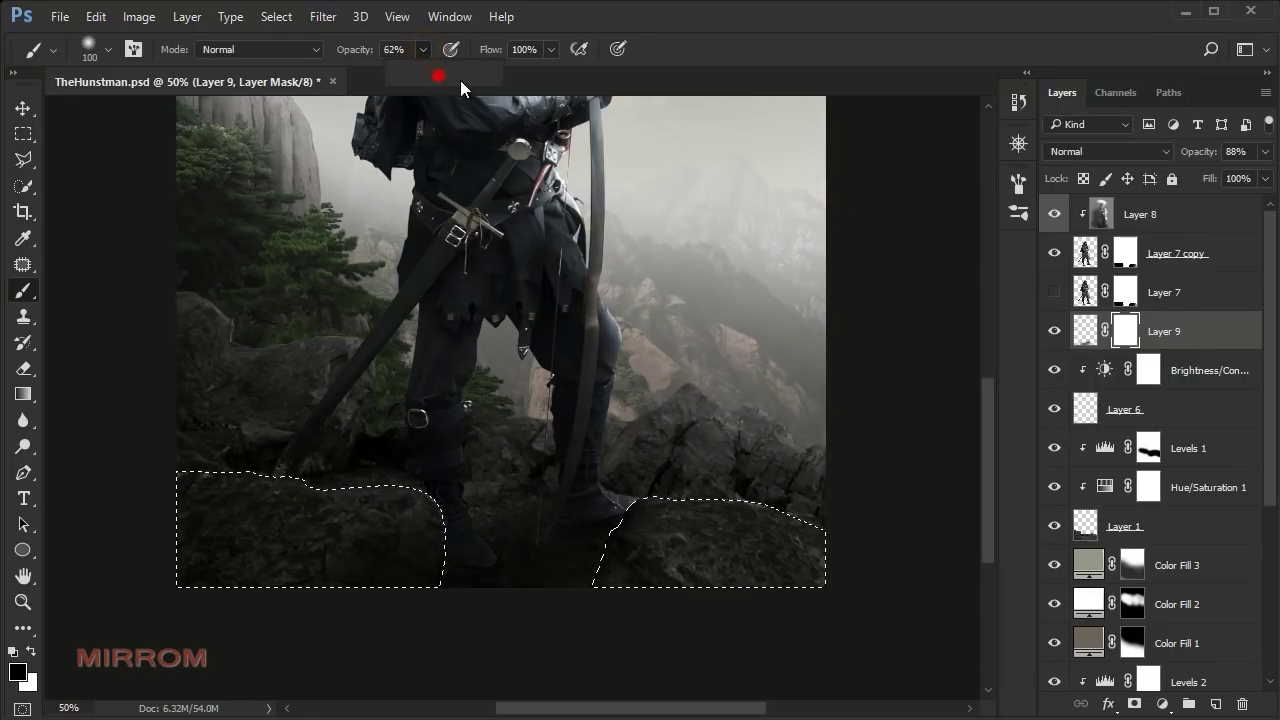
key("bracketright")
key("bracketright")
key("bracketright")
left_click_drag(656, 509, 631, 557)
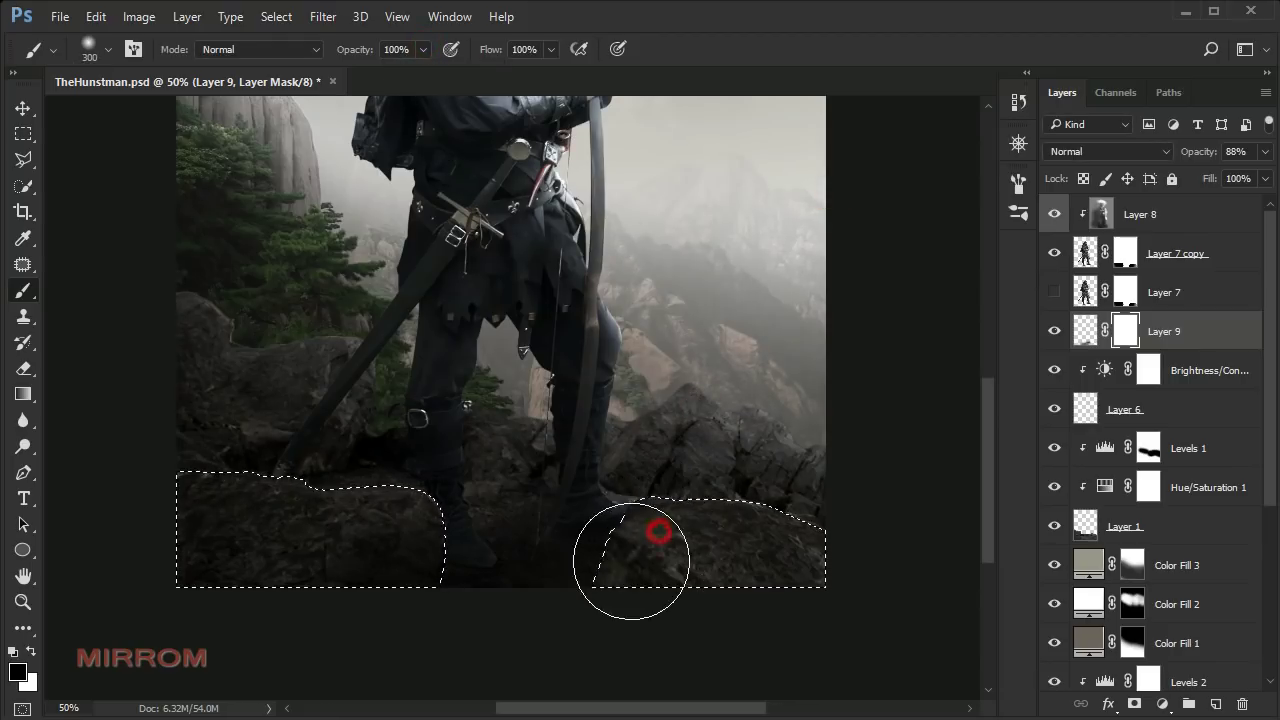
left_click_drag(400, 560, 411, 594)
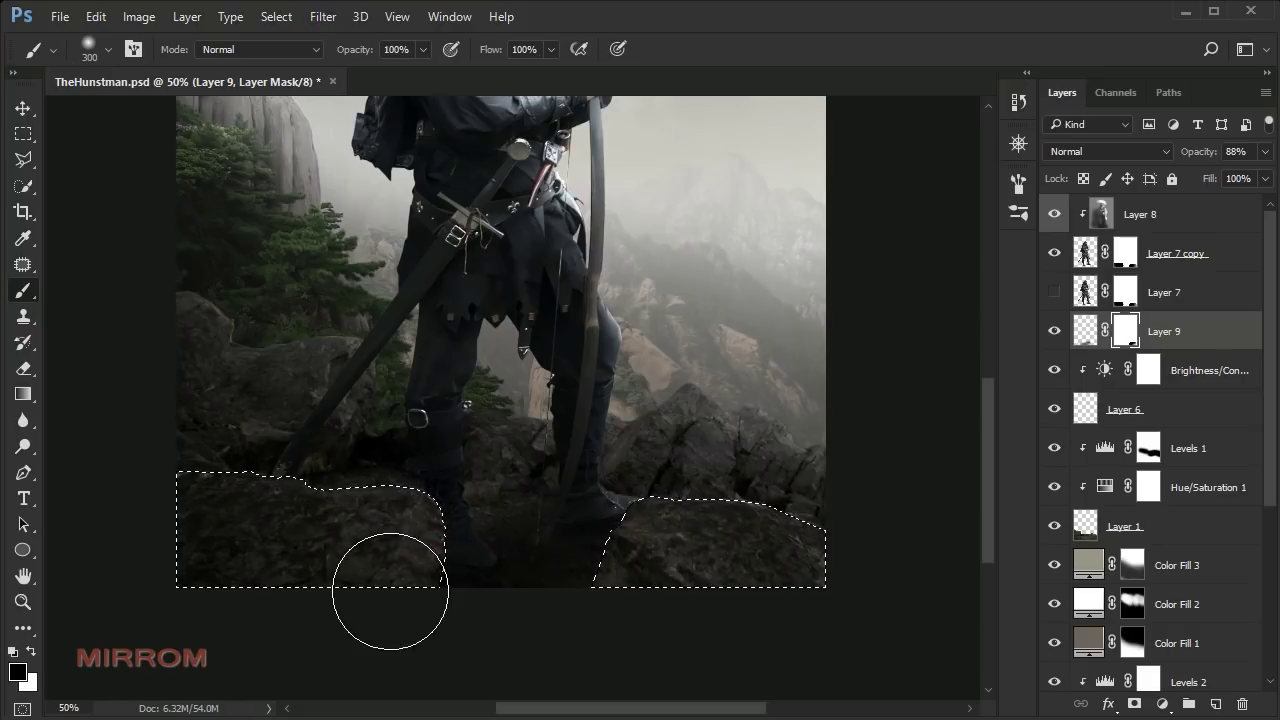
left_click_drag(706, 514, 735, 462)
key("ctrl+d")
- Refine Layer 9's mask beside the boot with a 200 then 100 px brush
key("bracketleft")
key("bracketleft")
left_click_drag(551, 437, 504, 453)
key("bracketleft")
key("bracketleft")
key("bracketleft")
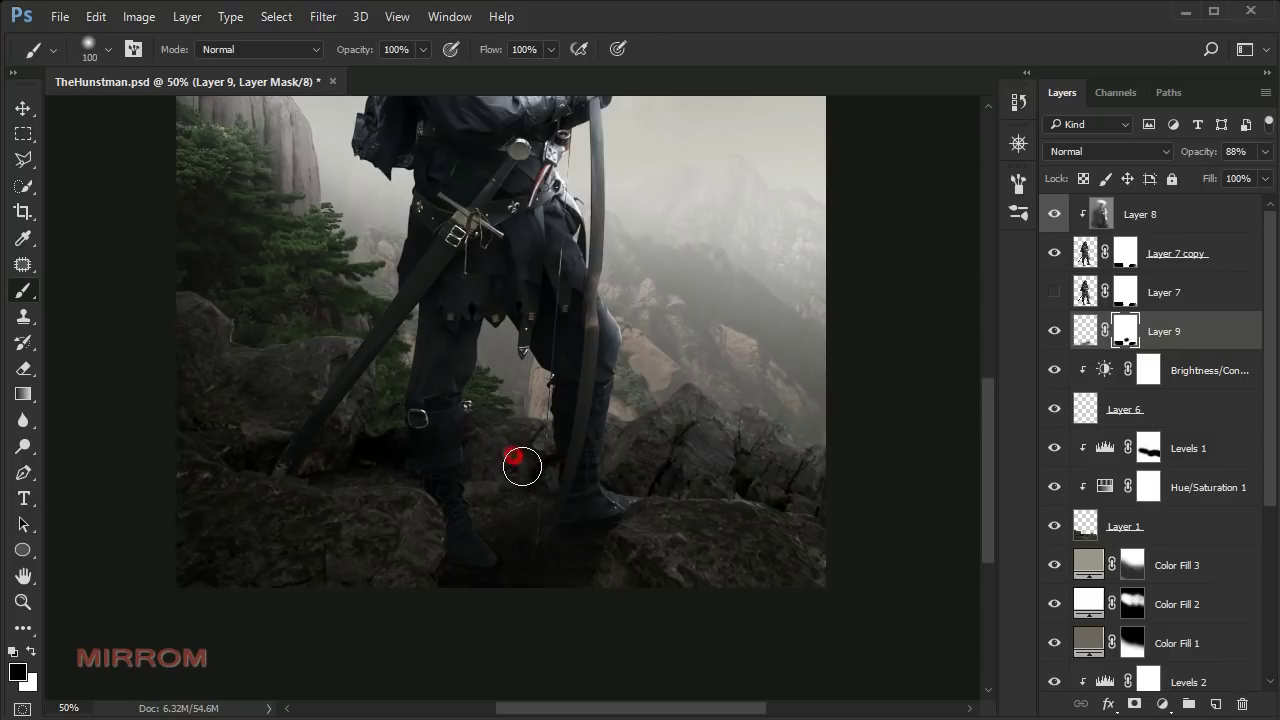
left_click_drag(537, 463, 623, 463)
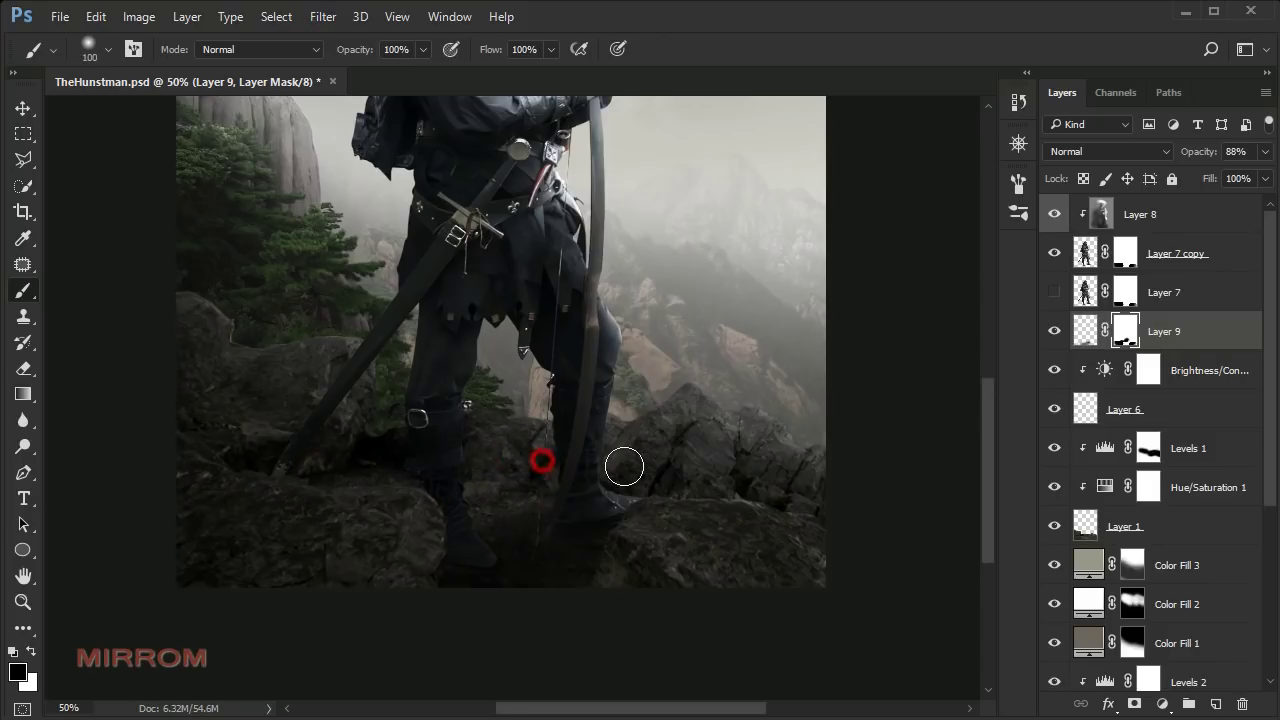
key("v")
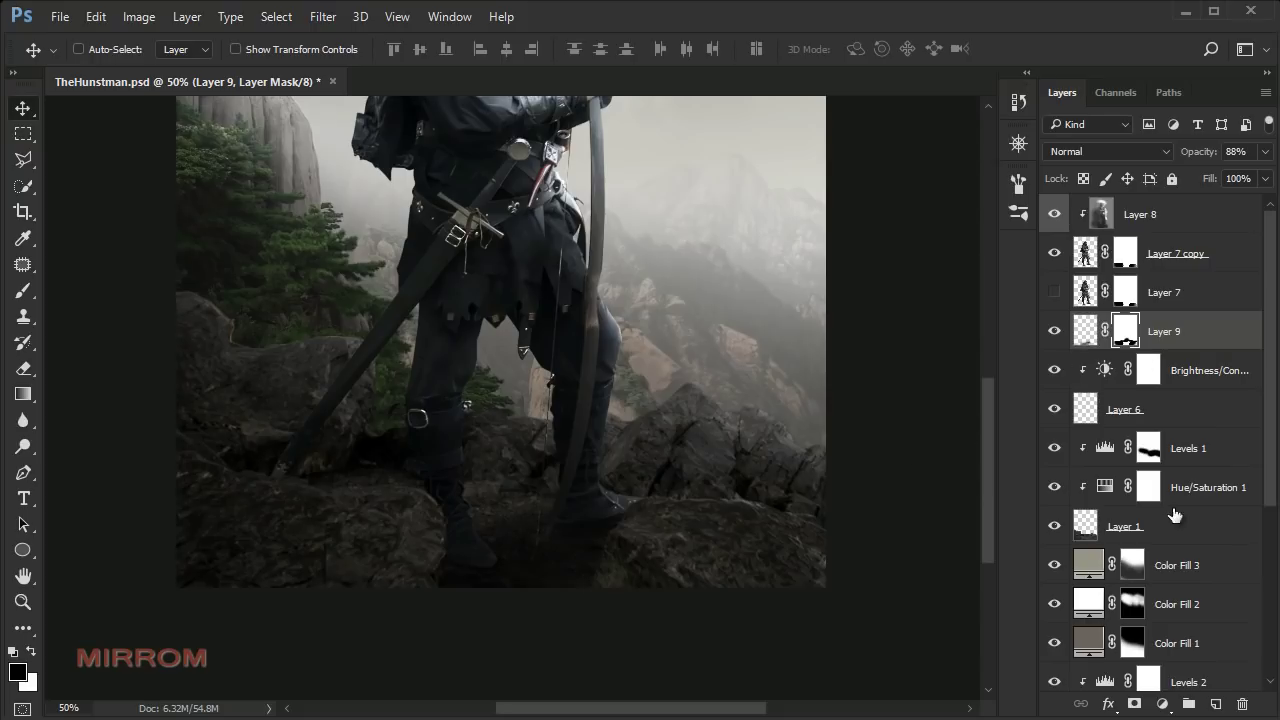
- Create new Layer 10 and load the saved rock selection channel
left_click(1218, 705)
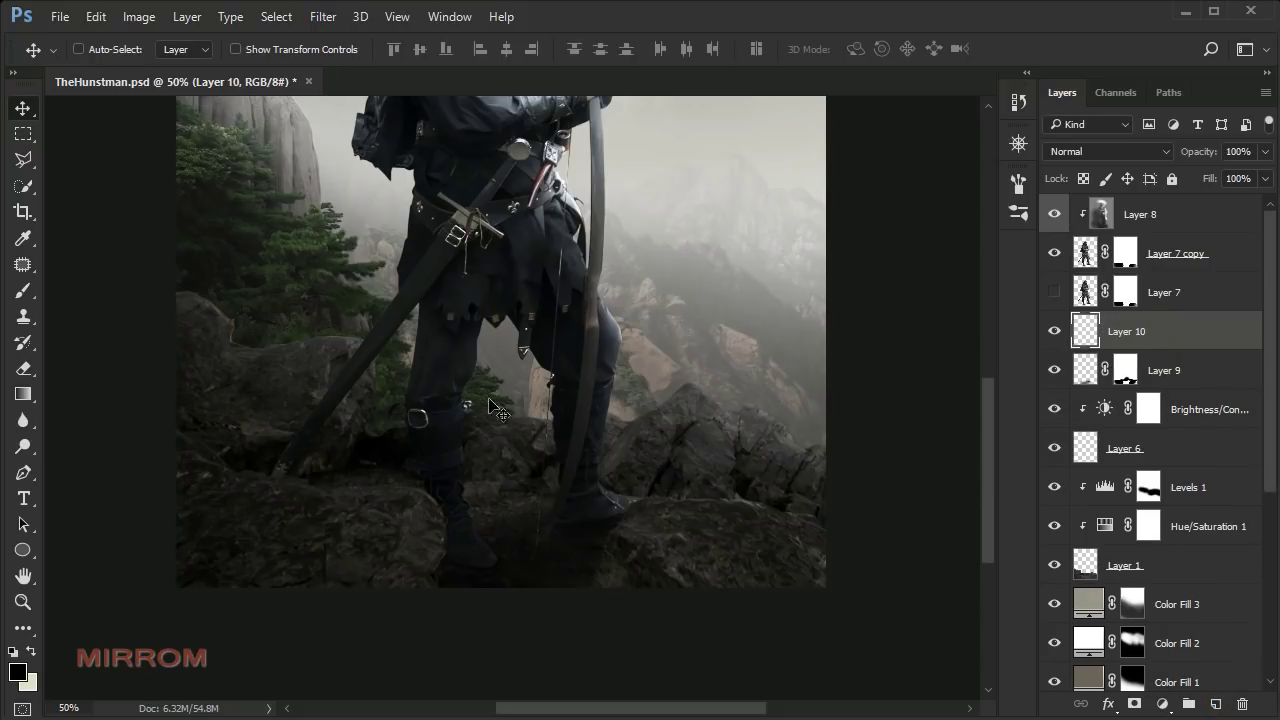
left_click(276, 17)
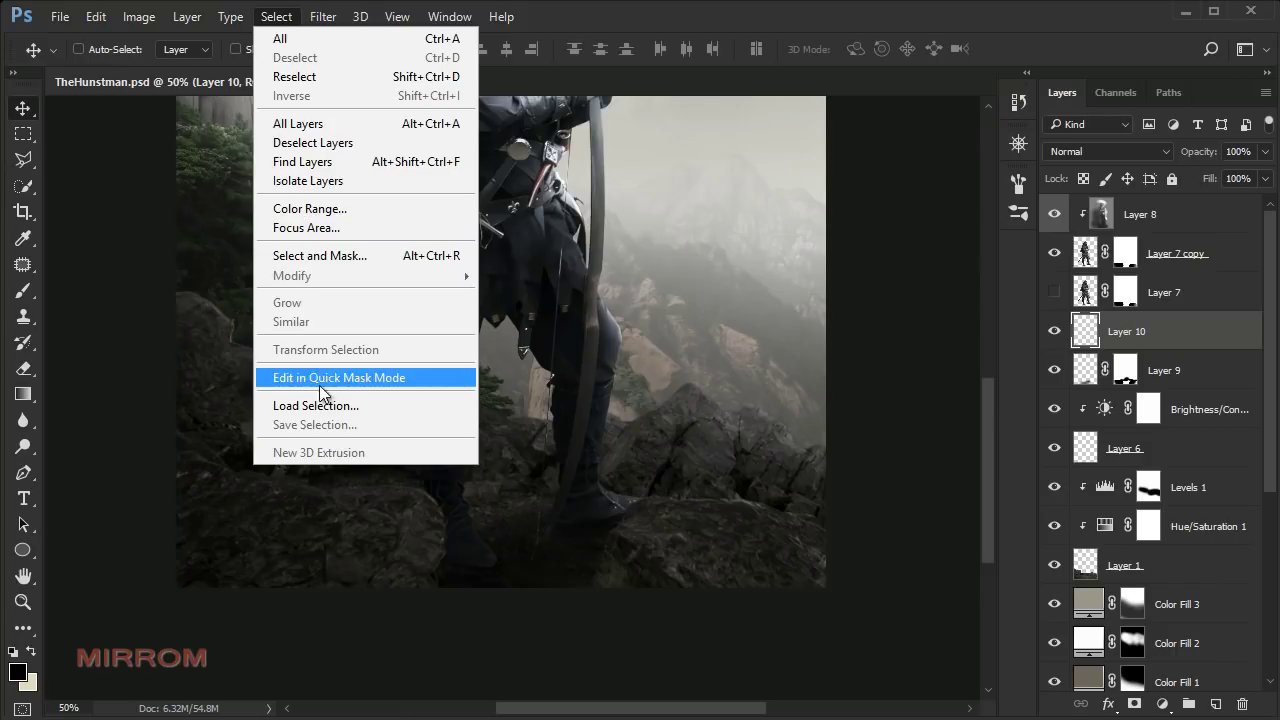
left_click(422, 410)
left_click(668, 237)
left_click(658, 309)
left_click(840, 198)
- Paint black inside the selection to darken the rocks around the boots
key("b")
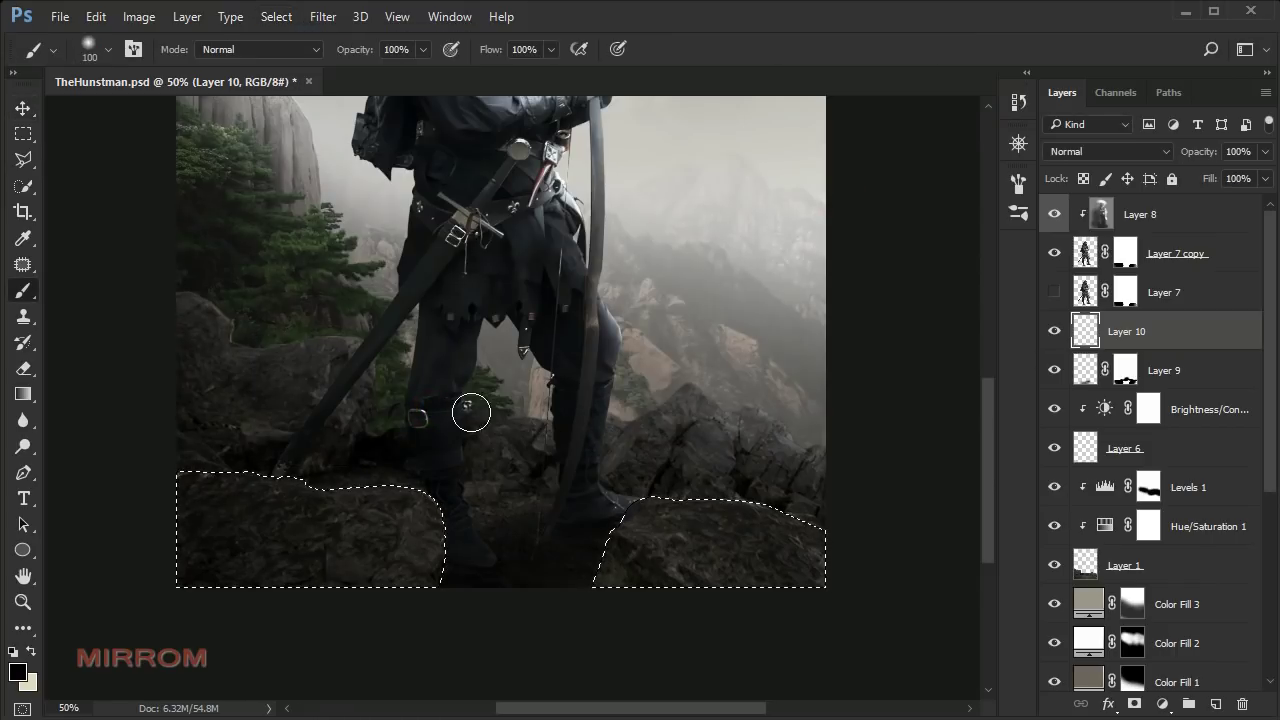
left_click(423, 49)
left_click(650, 23)
key("bracketright")
key("bracketright")
key("bracketright")
- Lower the brush to about 15% opacity for a final touch, deselect, and zoom out to 33.3%
key("bracketright")
key("bracketright")
left_click_drag(414, 486, 381, 461)
key("bracketleft")
mouse_move(471, 409)
left_mouse_down()
mouse_move(463, 486)
mouse_move(486, 491)
left_mouse_up()
left_click(581, 543)
left_click_drag(581, 534, 634, 643)
key("bracketright")
key("bracketright")
key("bracketright")
key("bracketleft")
key("bracketleft")
key("bracketleft")
left_click_drag(360, 49, 333, 51)
key("bracketleft")
key("bracketleft")
key("bracketleft")
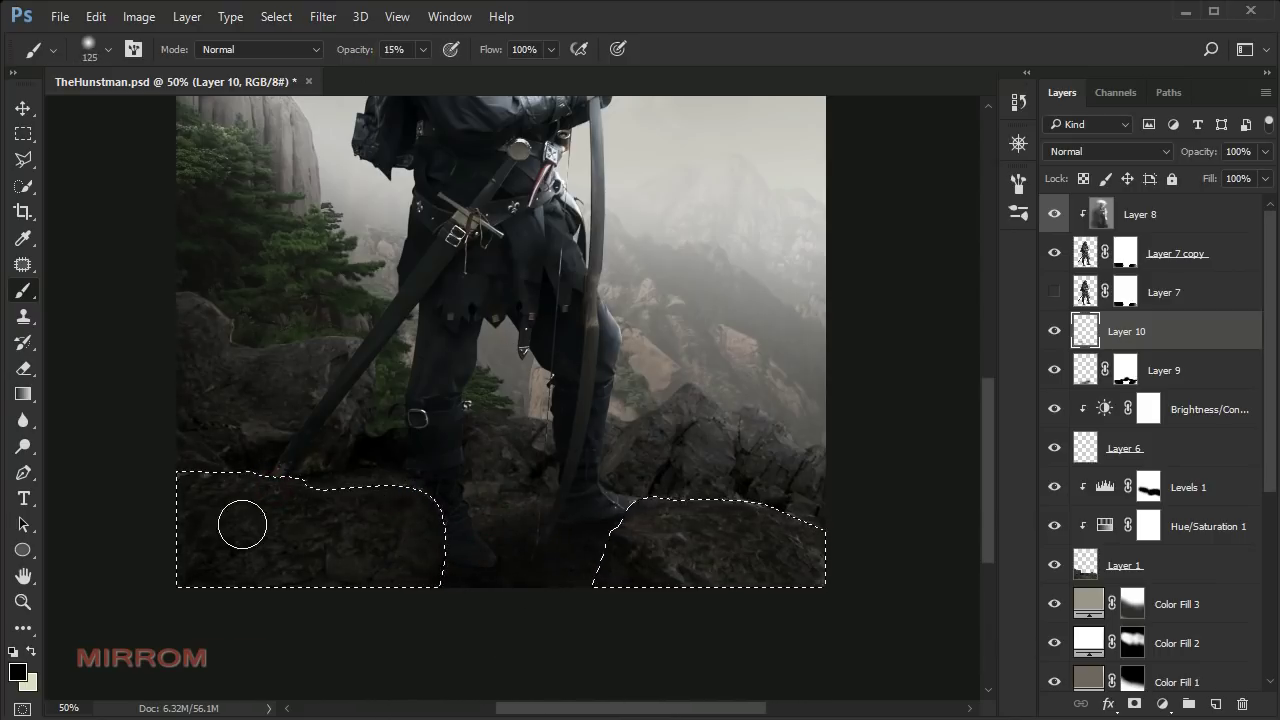
left_click(855, 607)
key("ctrl+d")
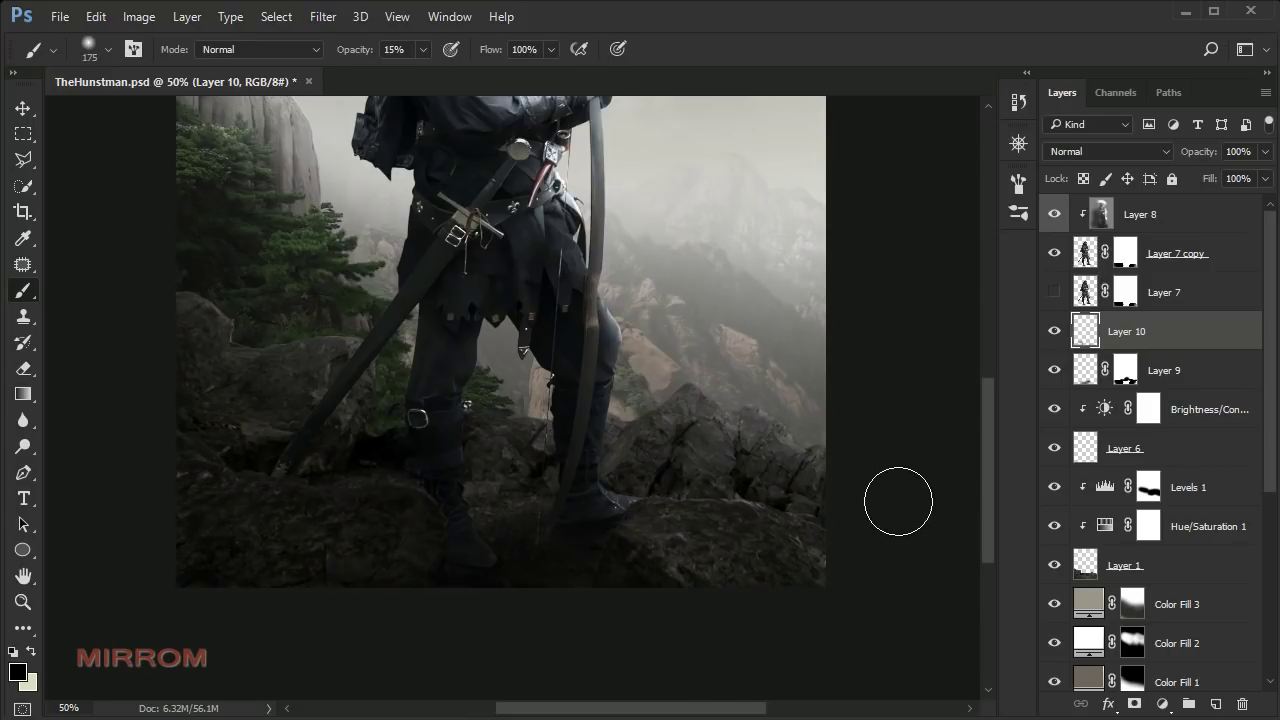
key("v")
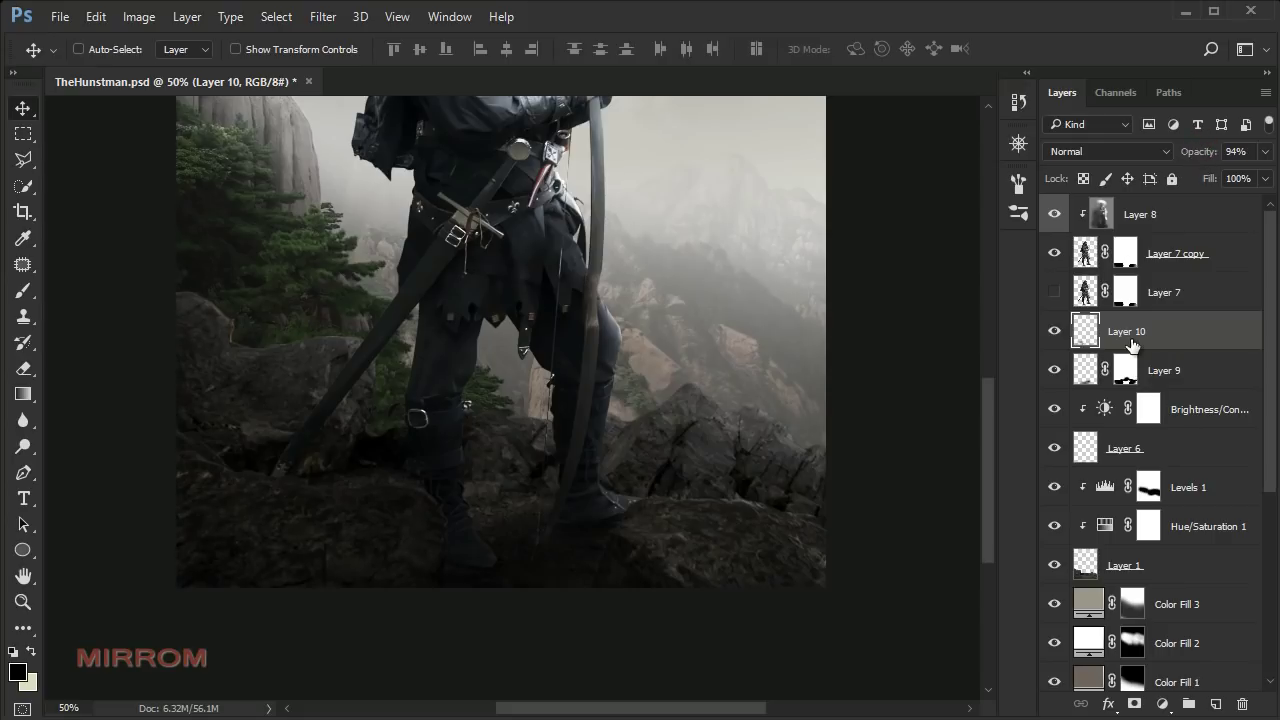
key("ctrl+minus")
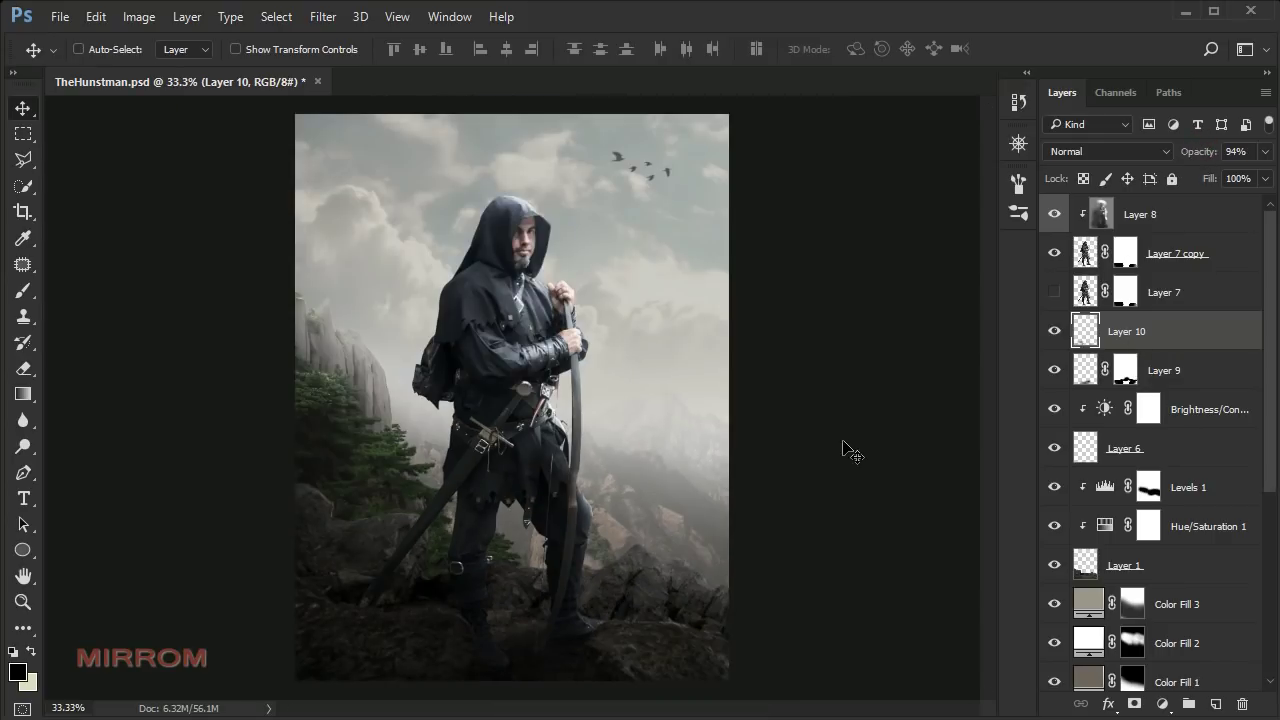
- Select Layer 8 and add a Color Balance adjustment layer above it
left_click(1047, 292)
left_click(1186, 216)
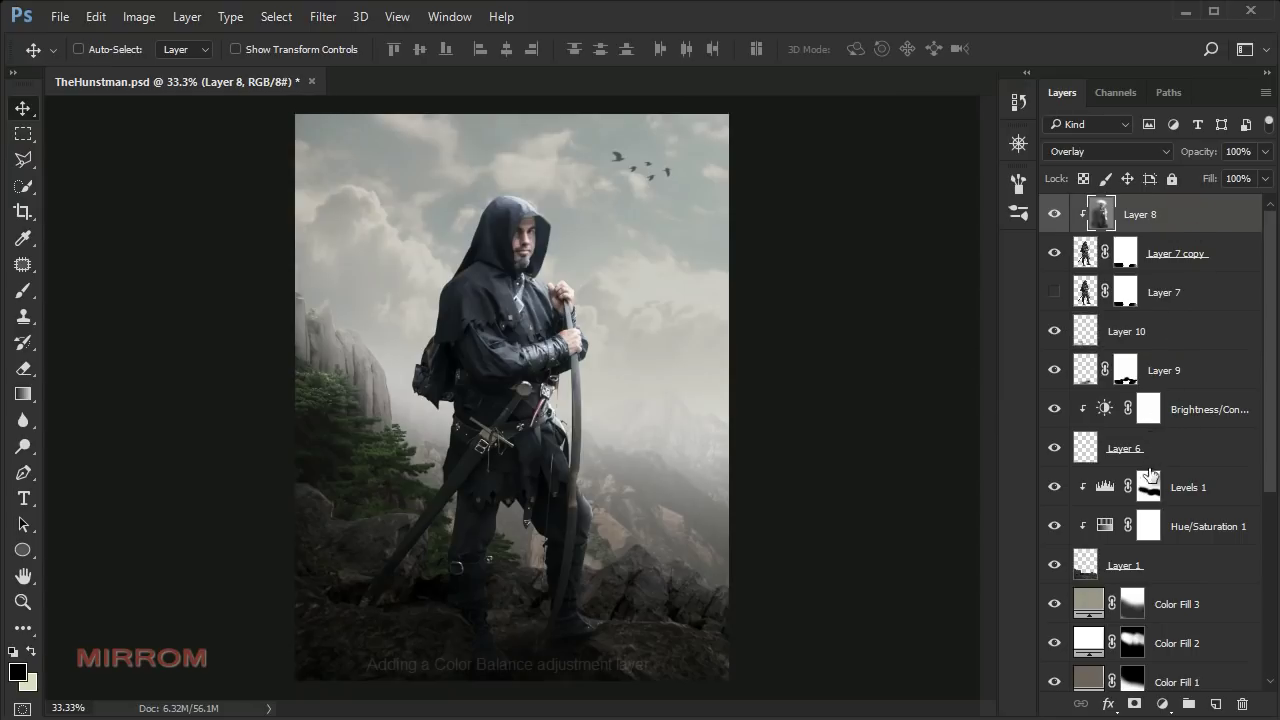
left_click(1162, 704)
left_click(1189, 480)
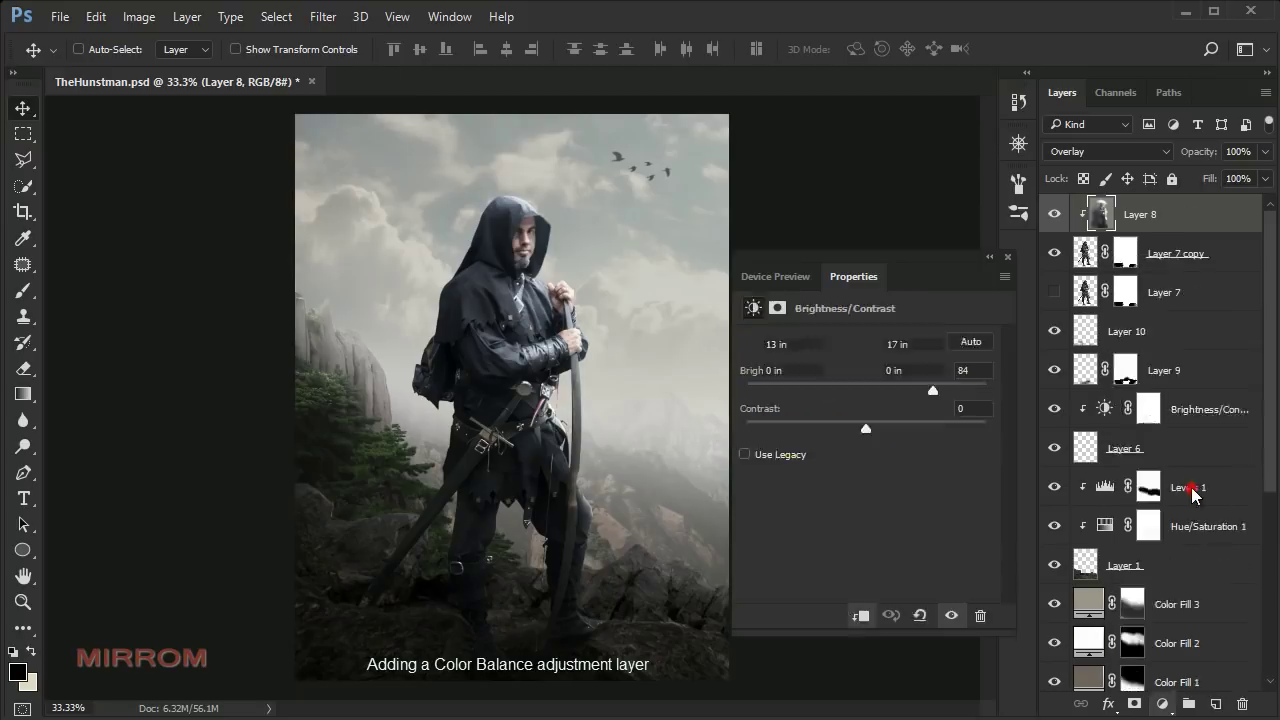
- Clip Color Balance to Layer 8 with midtones Cyan-Red +10, Yellow-Blue −7, then add a new layer
left_click(866, 616)
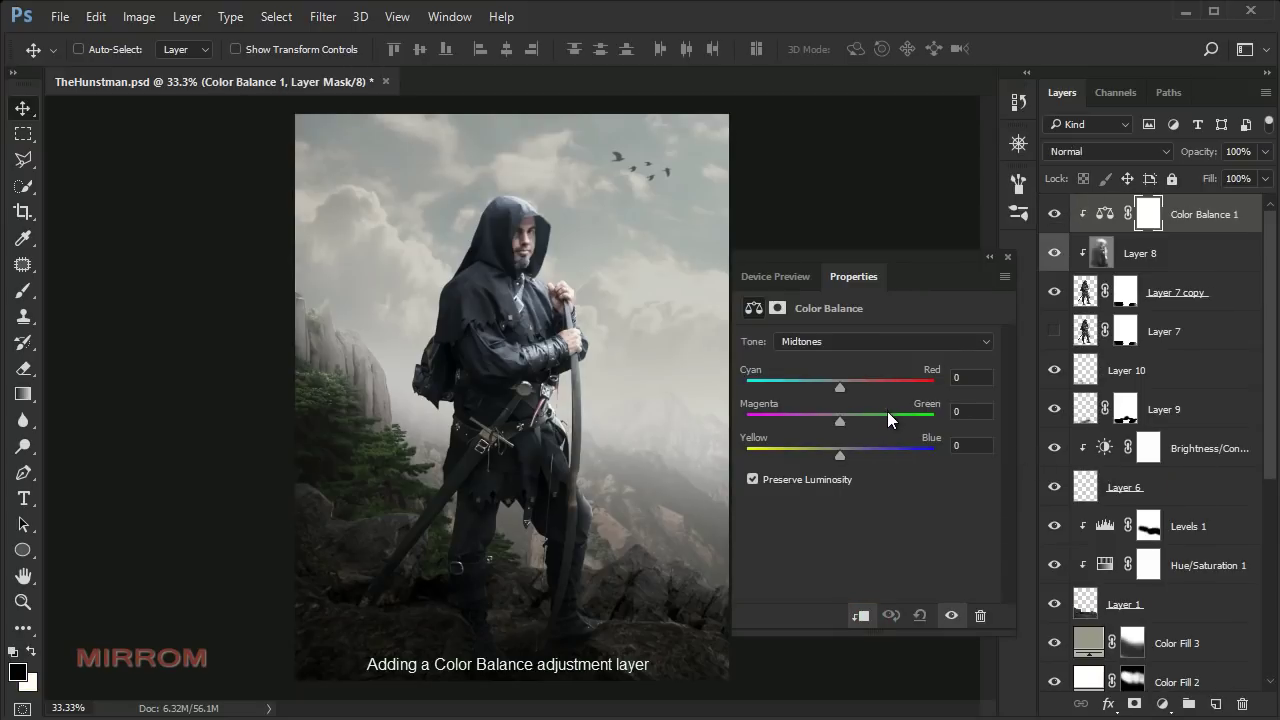
left_click_drag(845, 387, 849, 387)
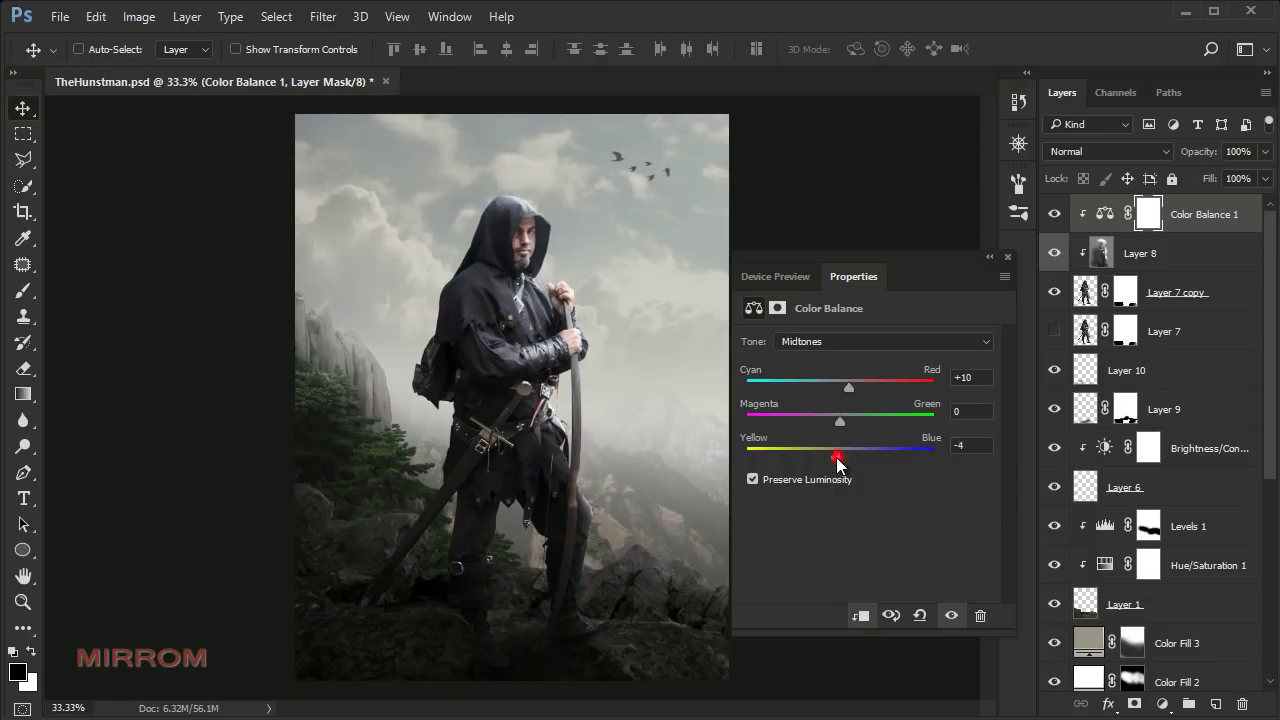
left_click(1008, 259)
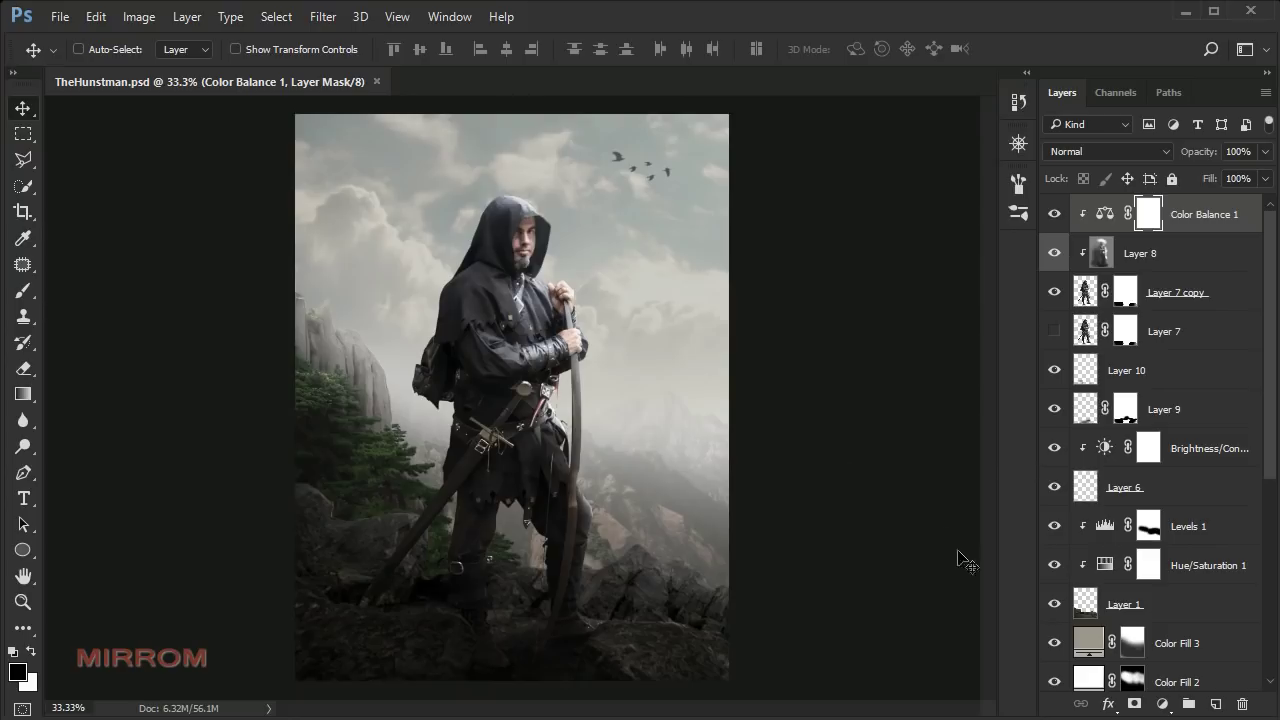
left_click(1217, 705)
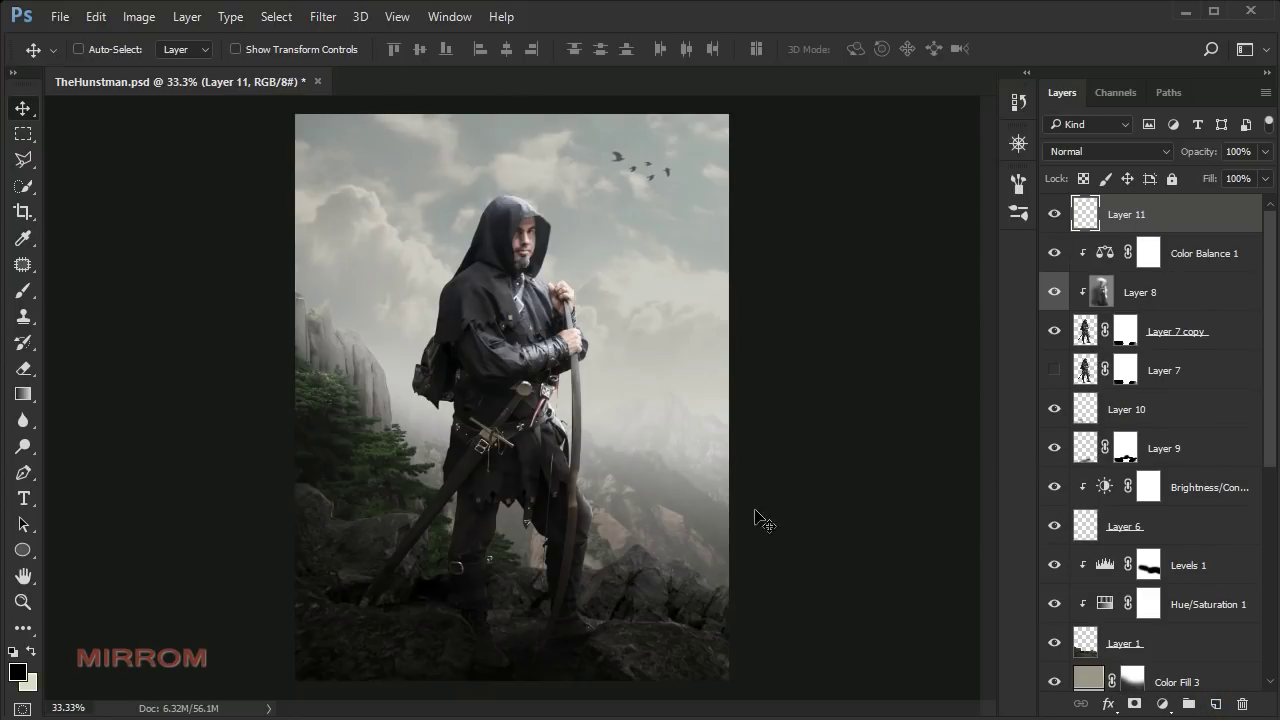
left_click(24, 676)
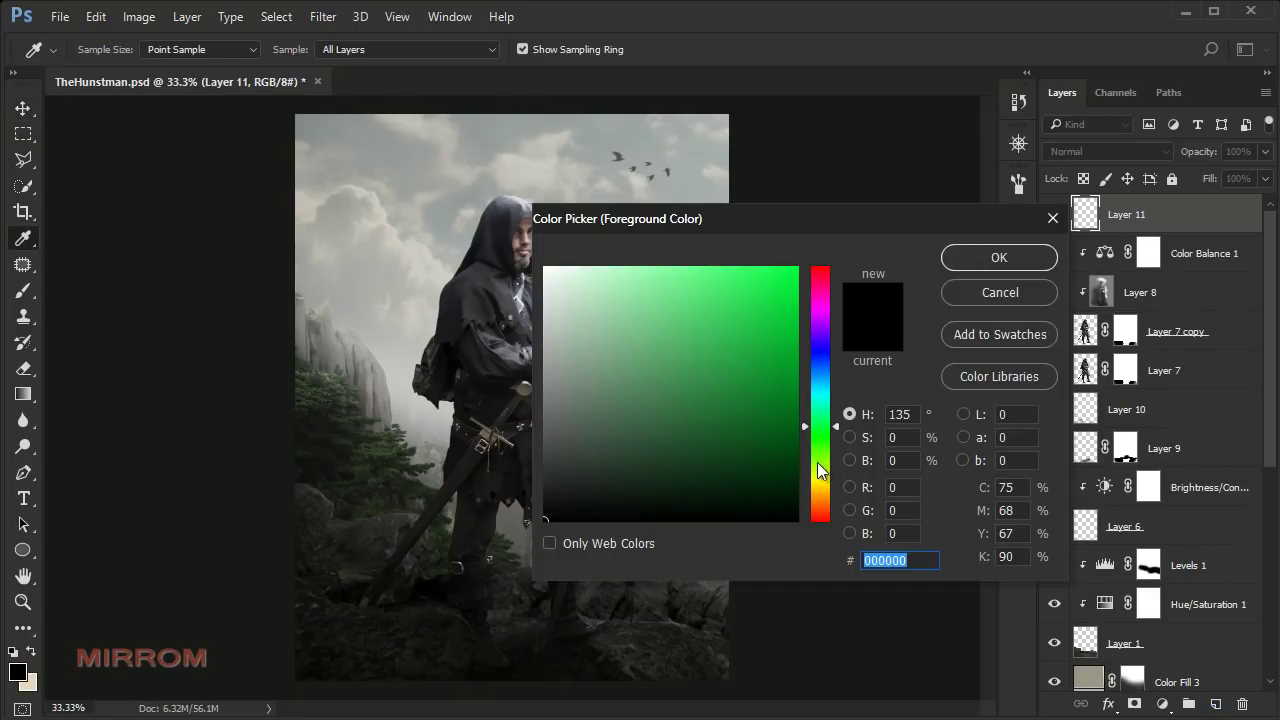
- Set the foreground colour to pale grey #9aa097
left_click(558, 361)
left_click_drag(837, 450, 837, 468)
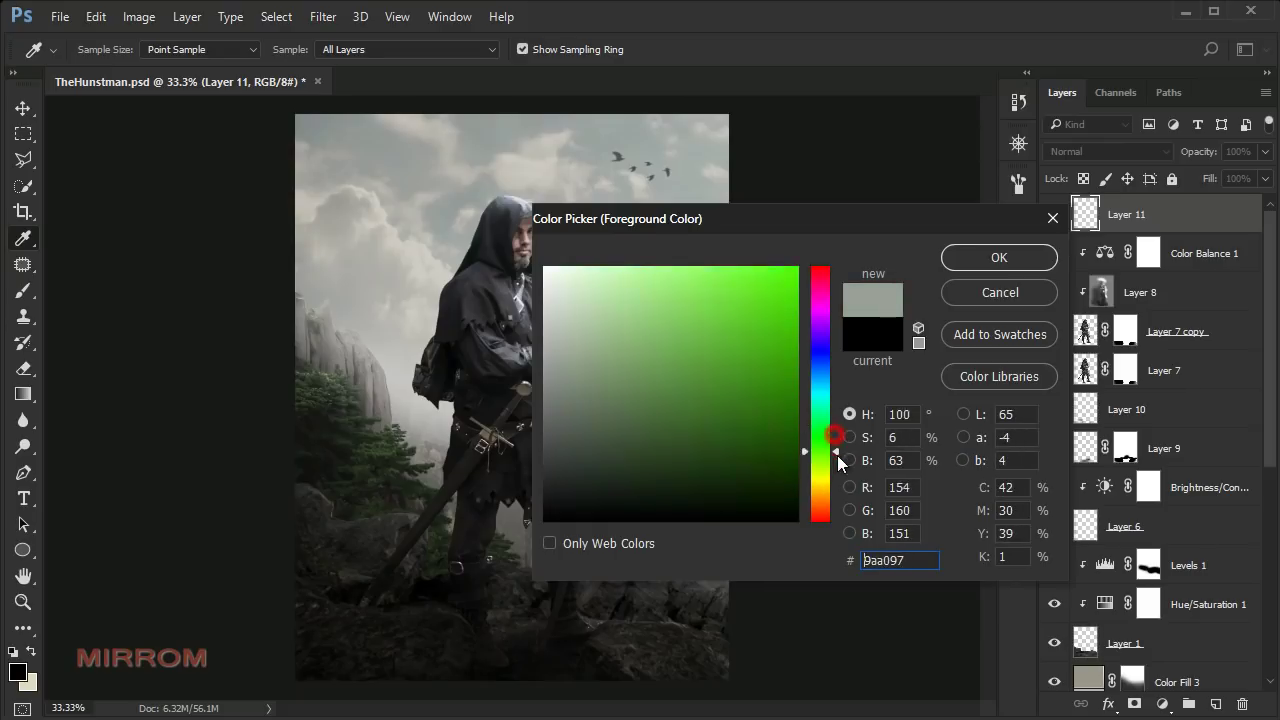
left_click(820, 423)
left_click(990, 263)
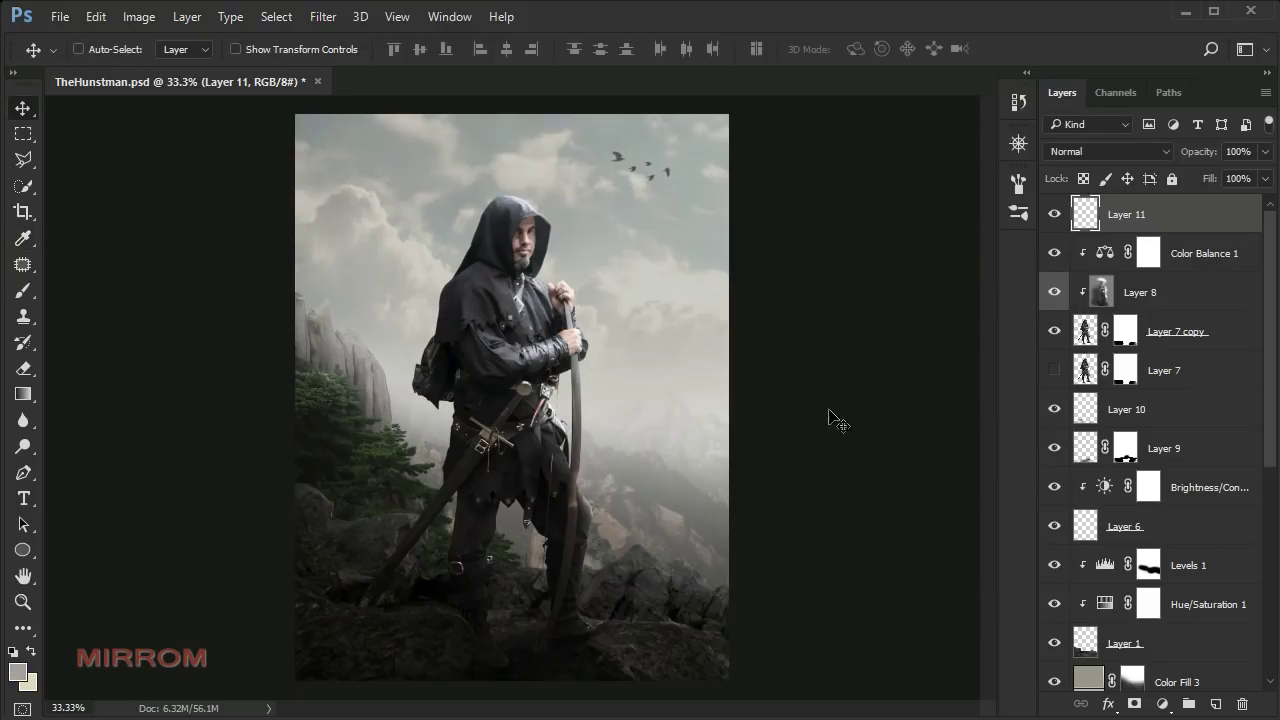
- Choose the 1200 px textured cloud brush and enlarge it to 1300 px
key("b")
left_click(420, 49)
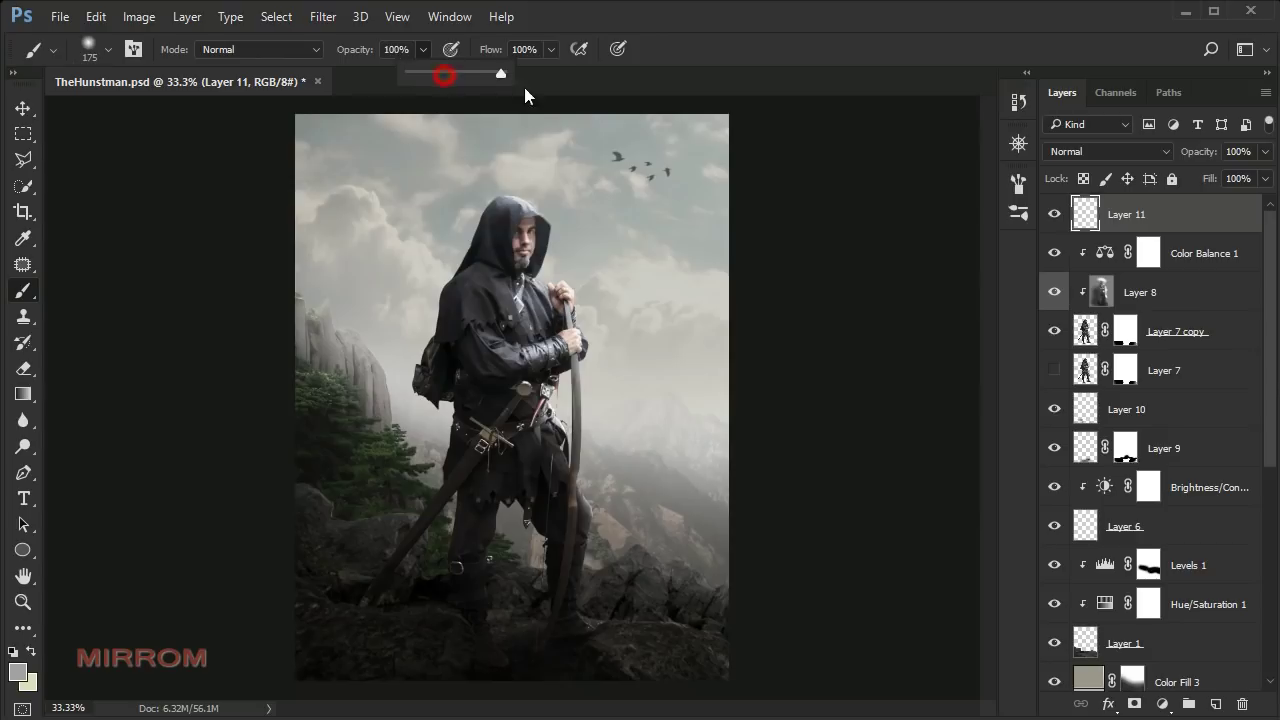
right_click(494, 223)
left_click_drag(945, 406, 946, 458)
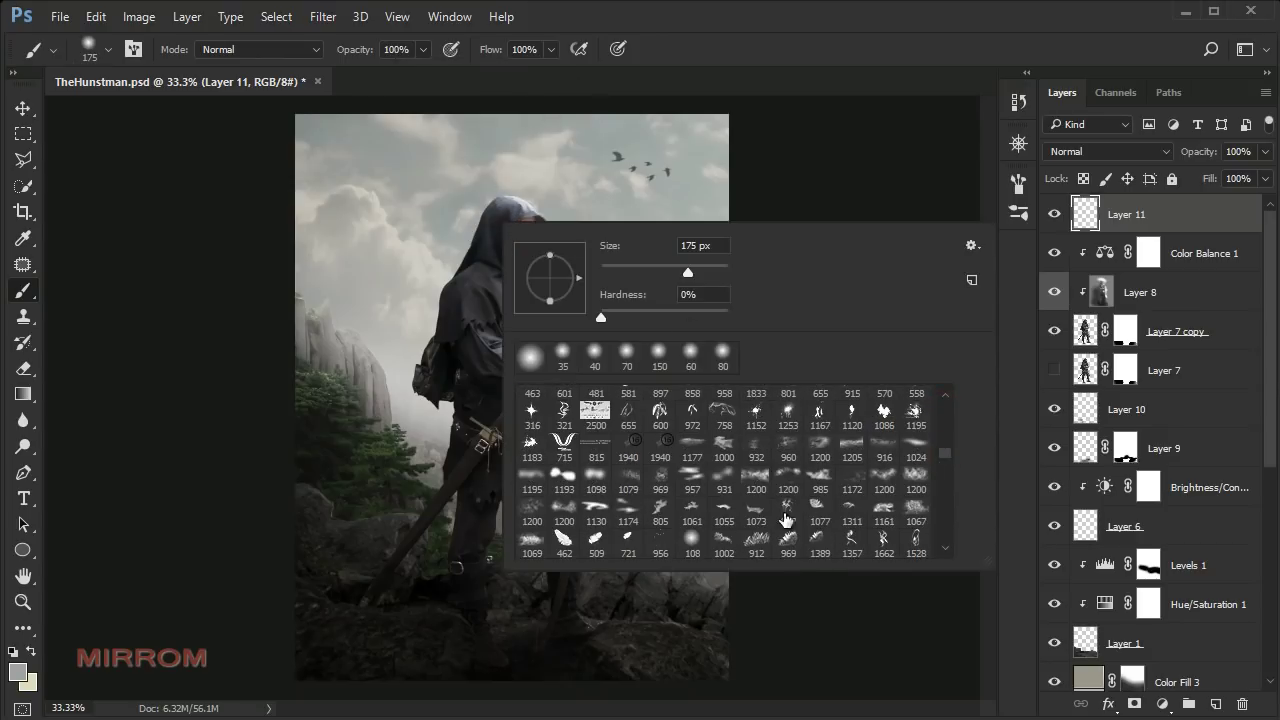
left_click(755, 481)
left_click(470, 482)
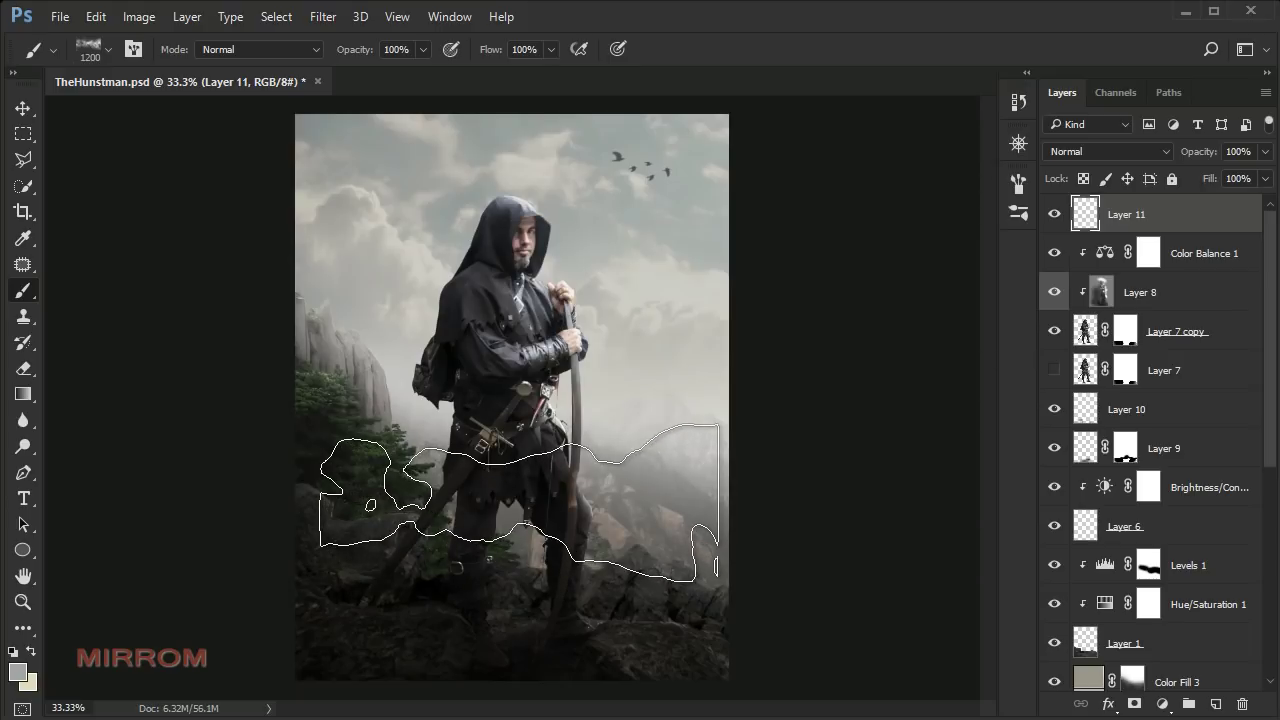
key("bracketright")
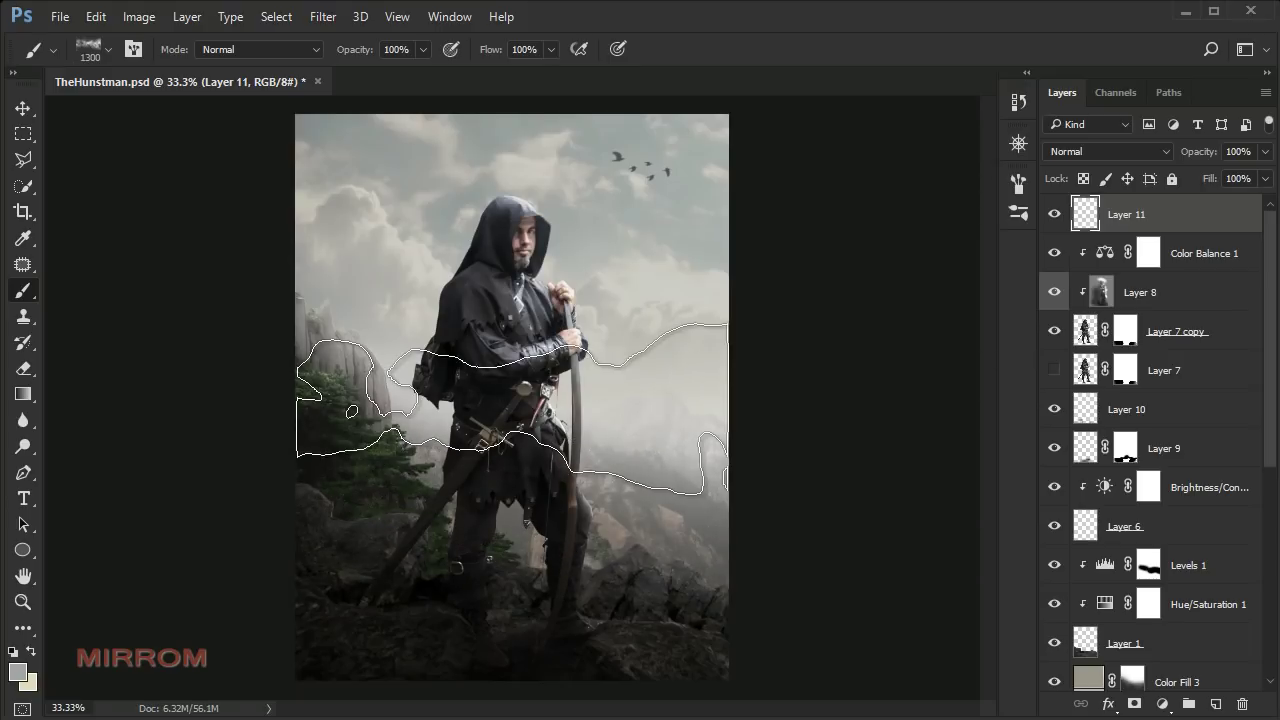
- Paint a fog patch across the waist, move it up and scale it to about 115%
left_click(513, 410)
key("v")
left_click_drag(534, 406, 534, 345)
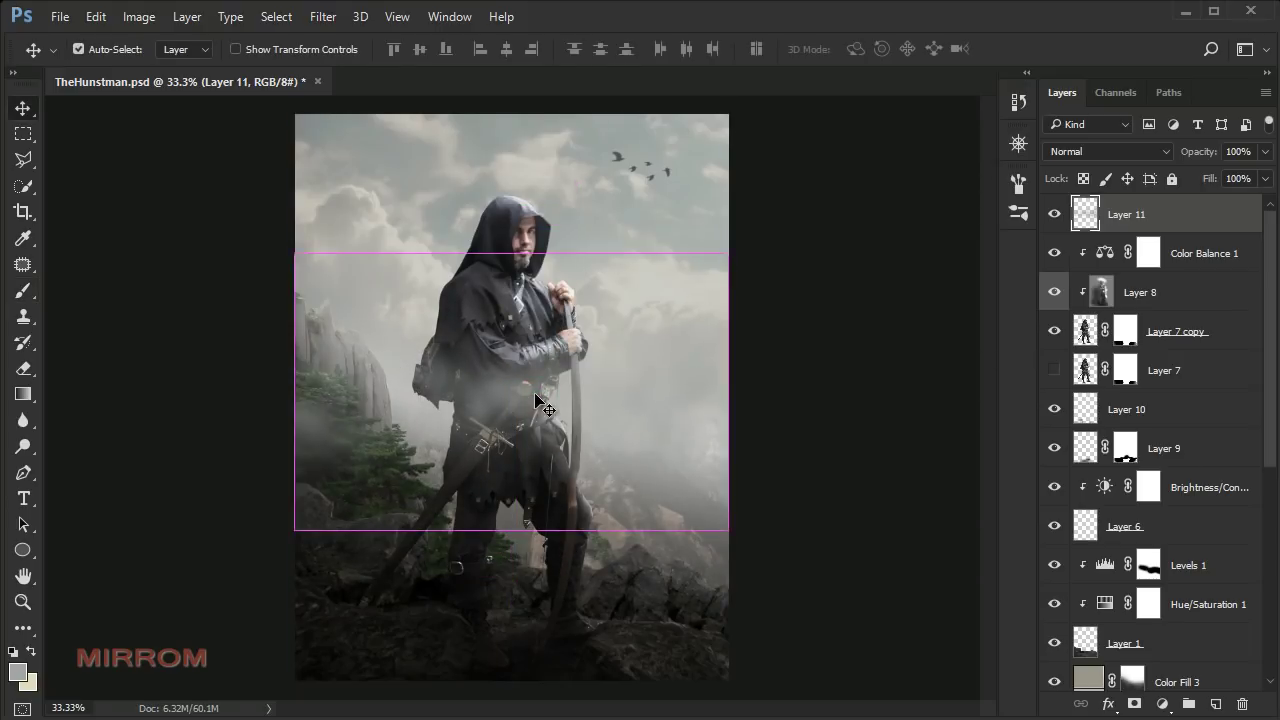
key("ctrl+t")
left_click_drag(295, 253, 266, 234)
left_click_drag(720, 234, 767, 212)
left_click_drag(628, 325, 640, 329)
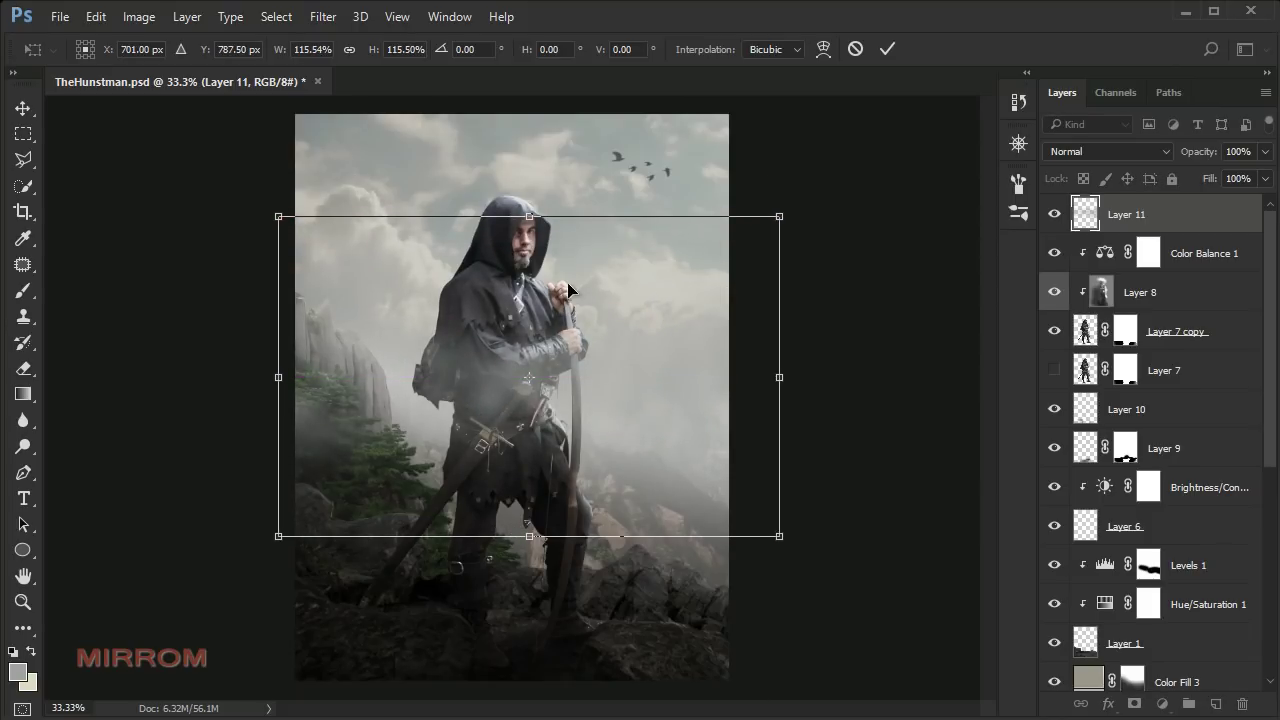
- Flip the fog vertically, enlarge it to 117% and lower it over the legs
right_click(567, 286)
left_click(614, 605)
left_click_drag(635, 378, 635, 399)
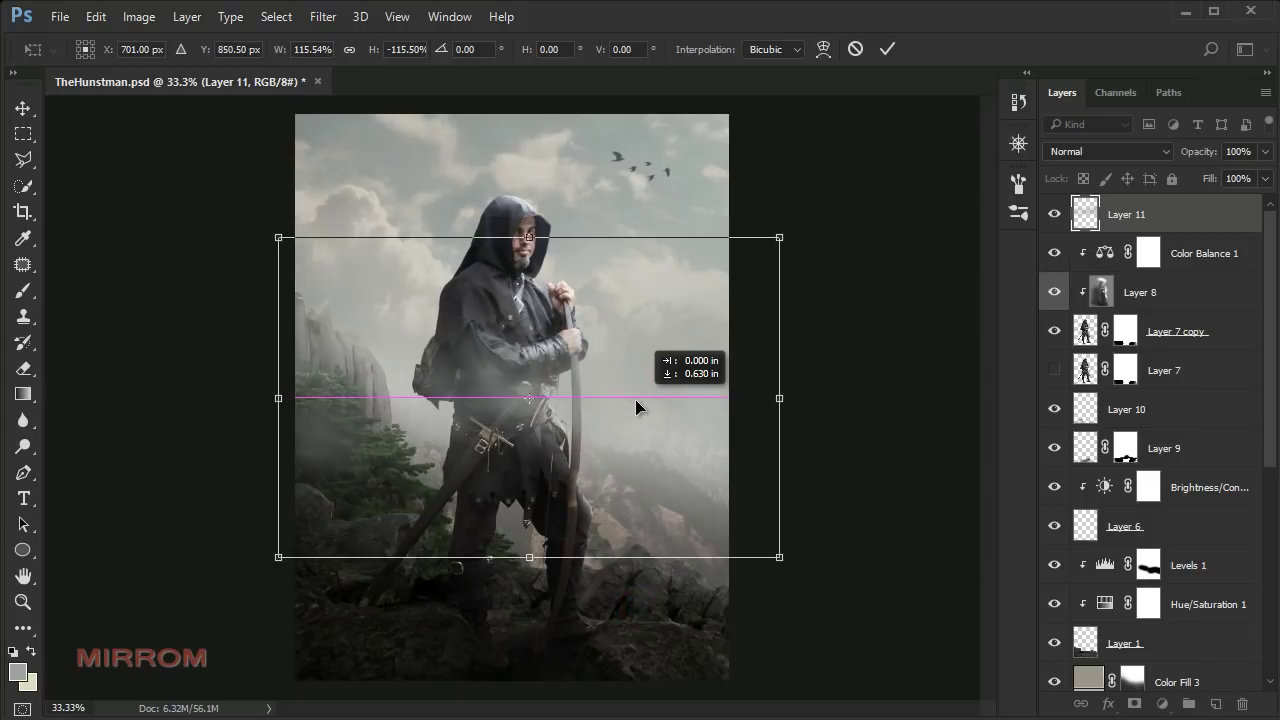
left_click_drag(781, 241, 784, 233)
left_click_drag(645, 392, 651, 418)
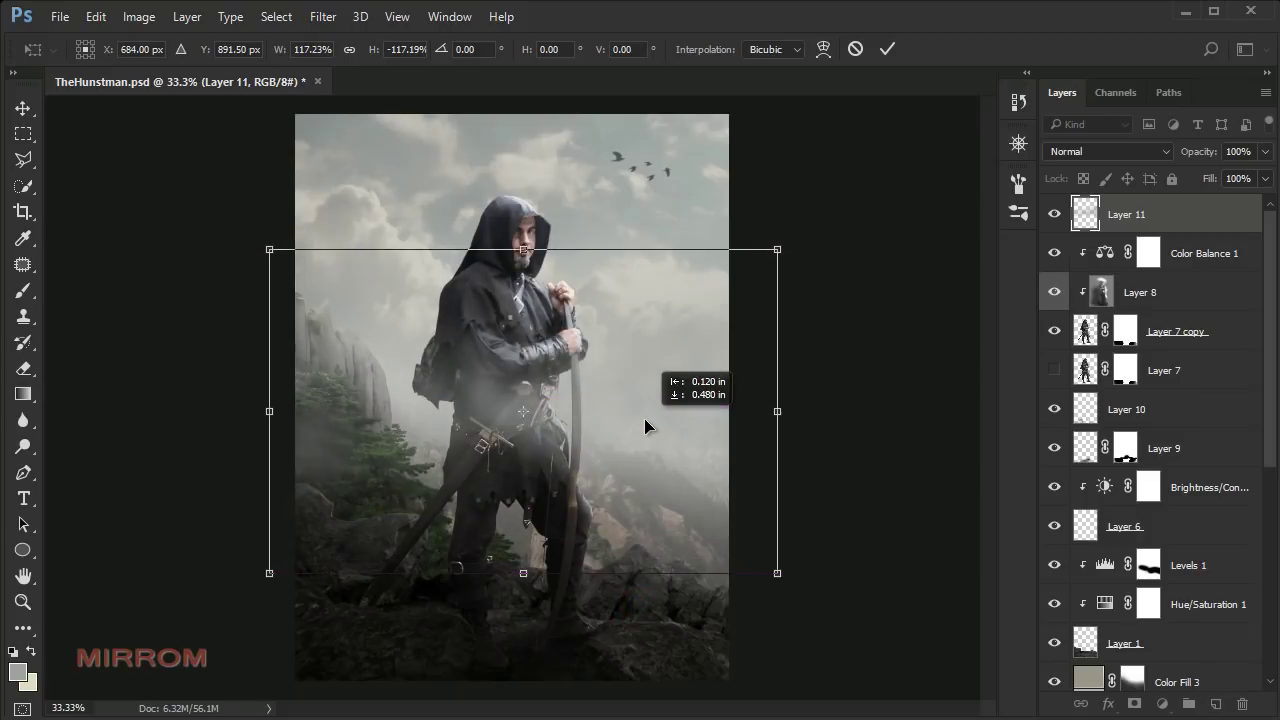
left_click(887, 52)
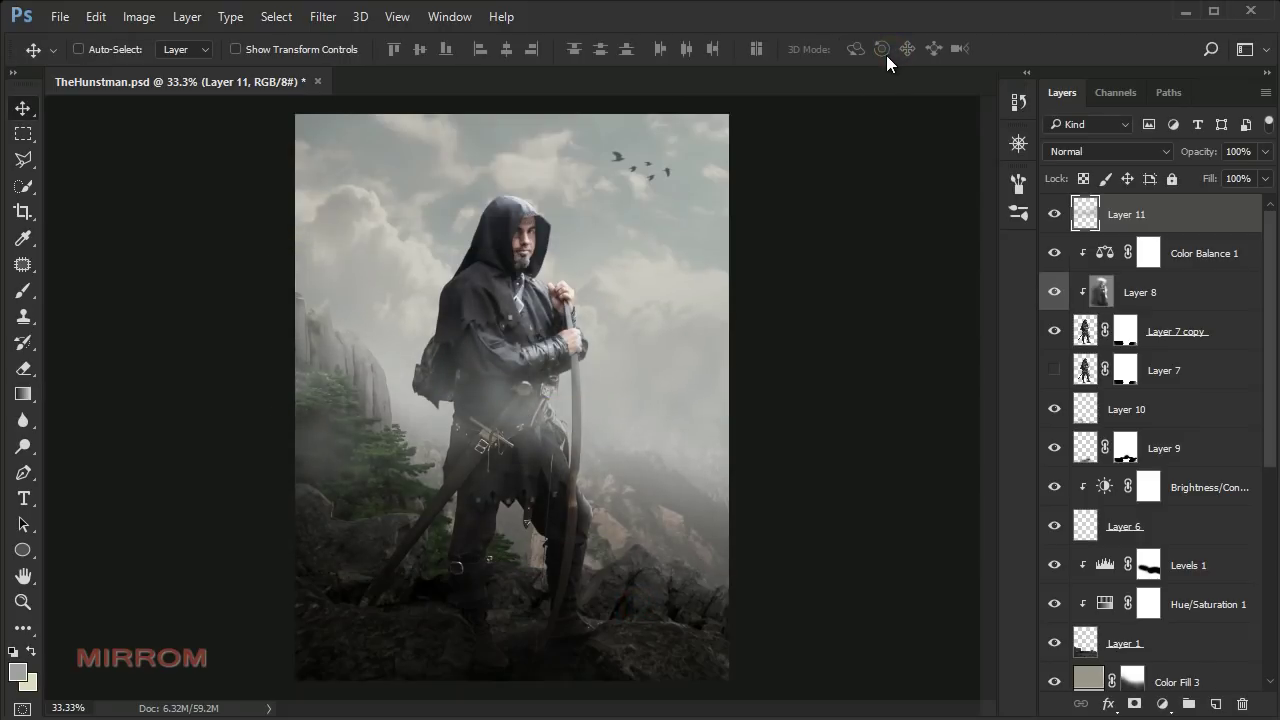
- Squash the fog to about 88% height and shift it right, then undo that transform
key("ctrl+t")
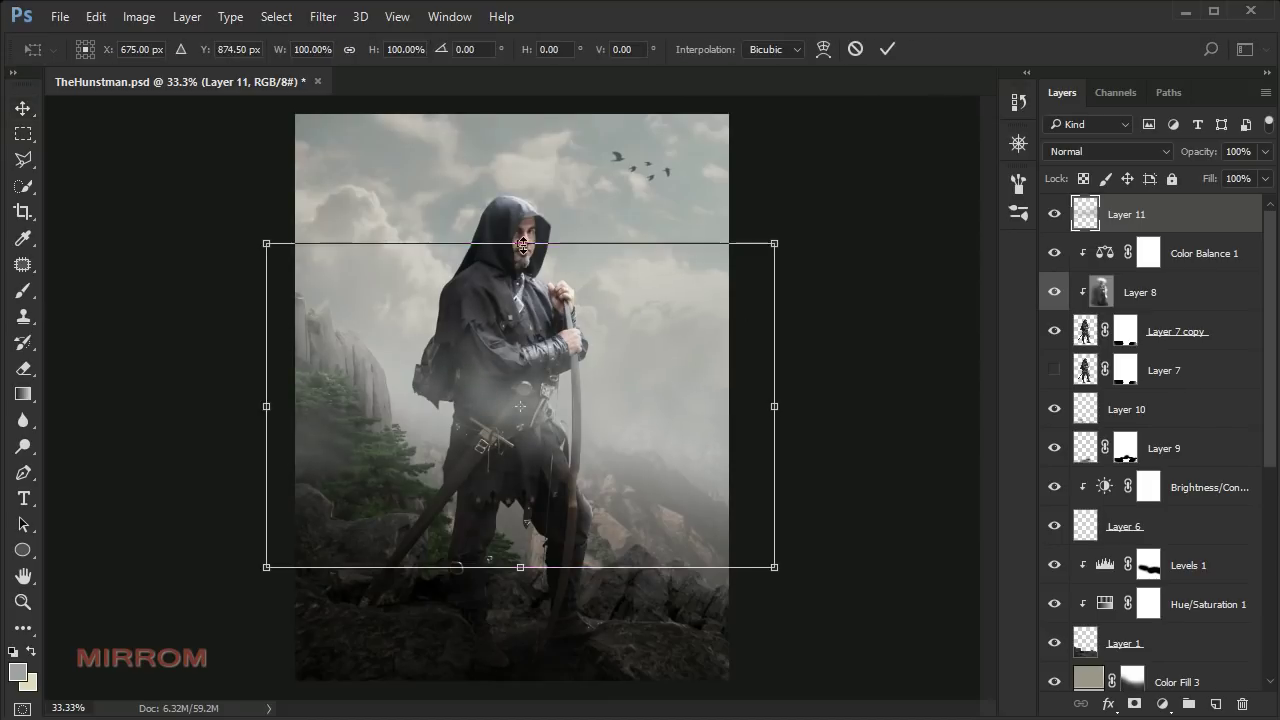
left_click_drag(522, 244, 522, 278)
left_click_drag(520, 567, 520, 564)
left_click_drag(606, 457, 620, 457)
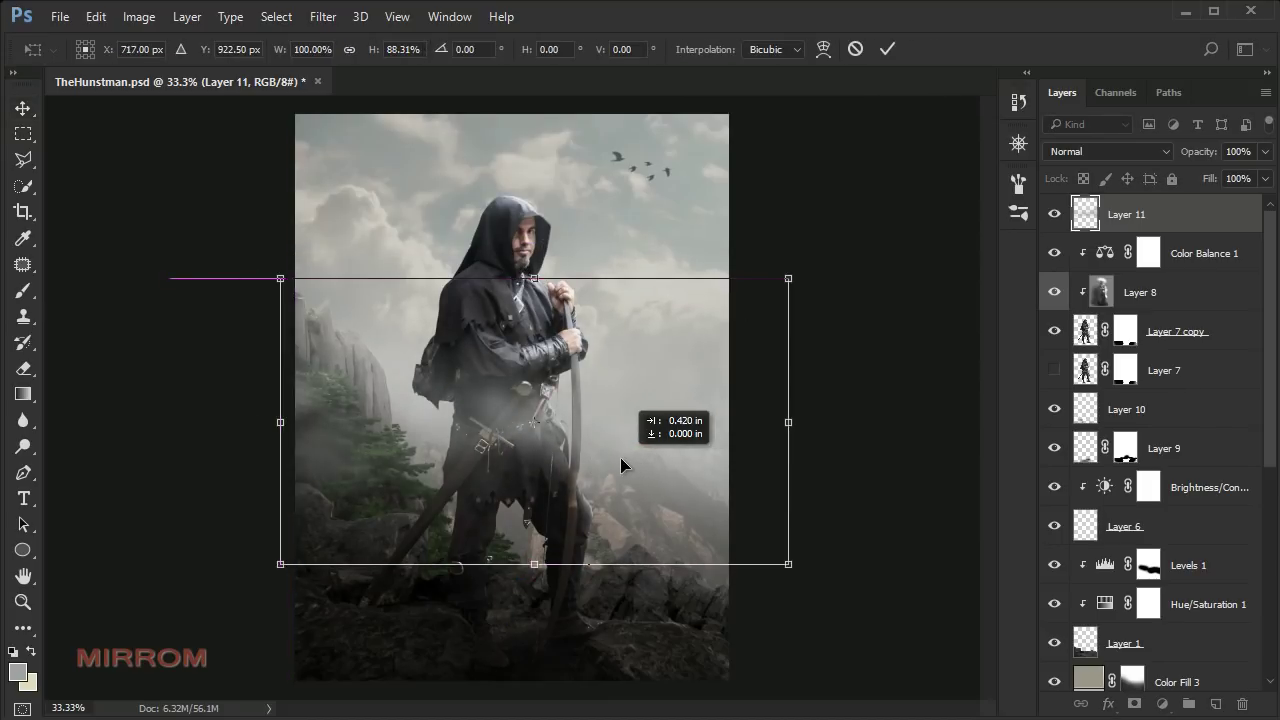
left_click(887, 49)
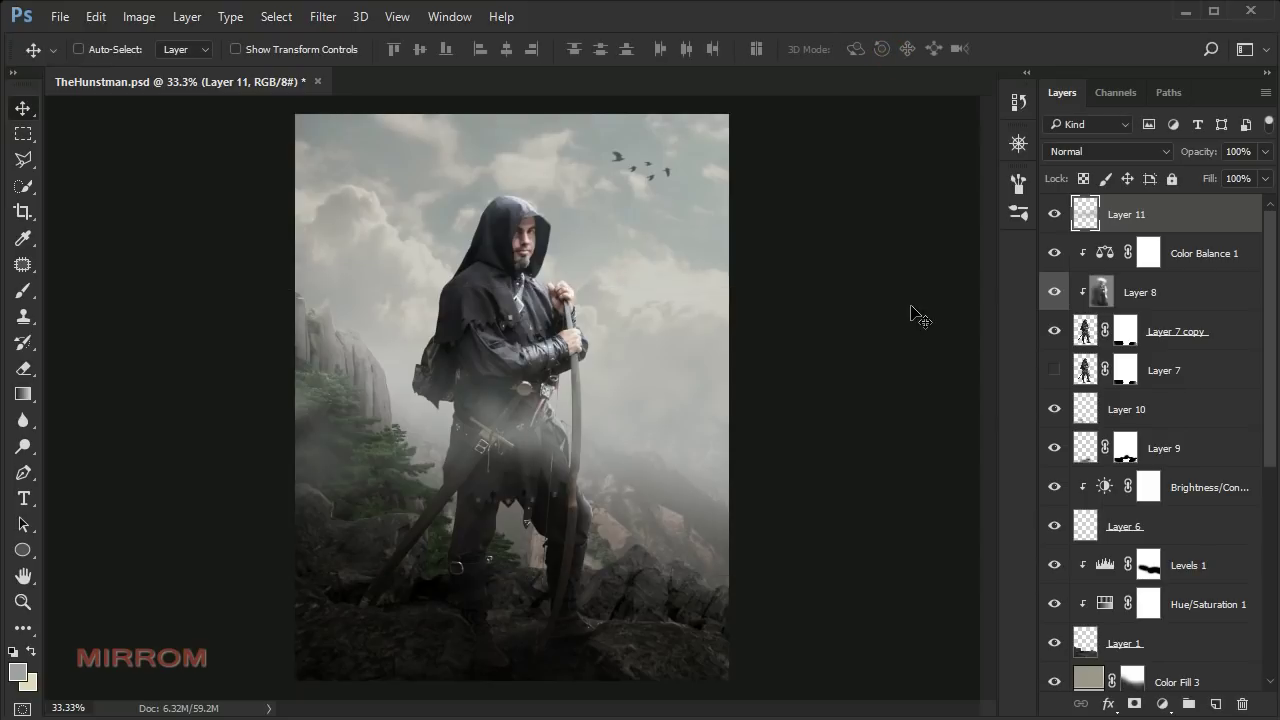
key("ctrl+z")
- Add a layer mask to Layer 11 and fade the layer to 74% opacity
left_click(1133, 704)
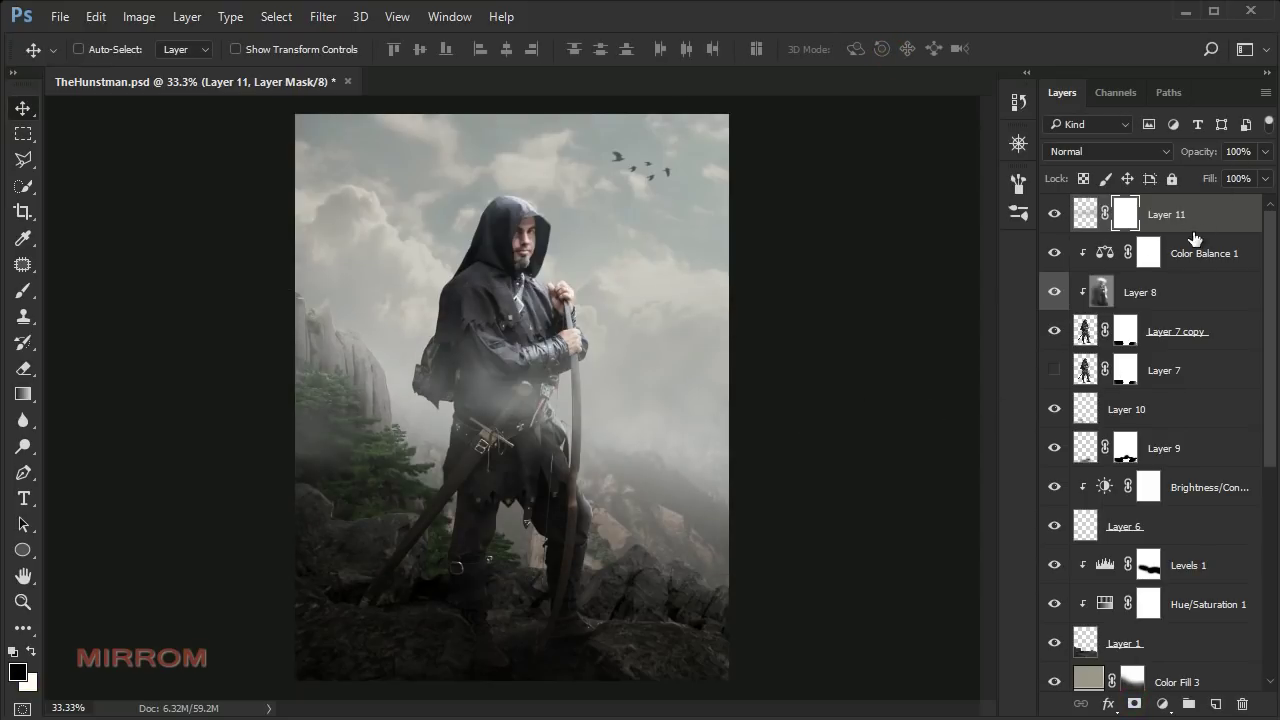
left_click(1265, 151)
left_click_drag(1266, 177, 1240, 179)
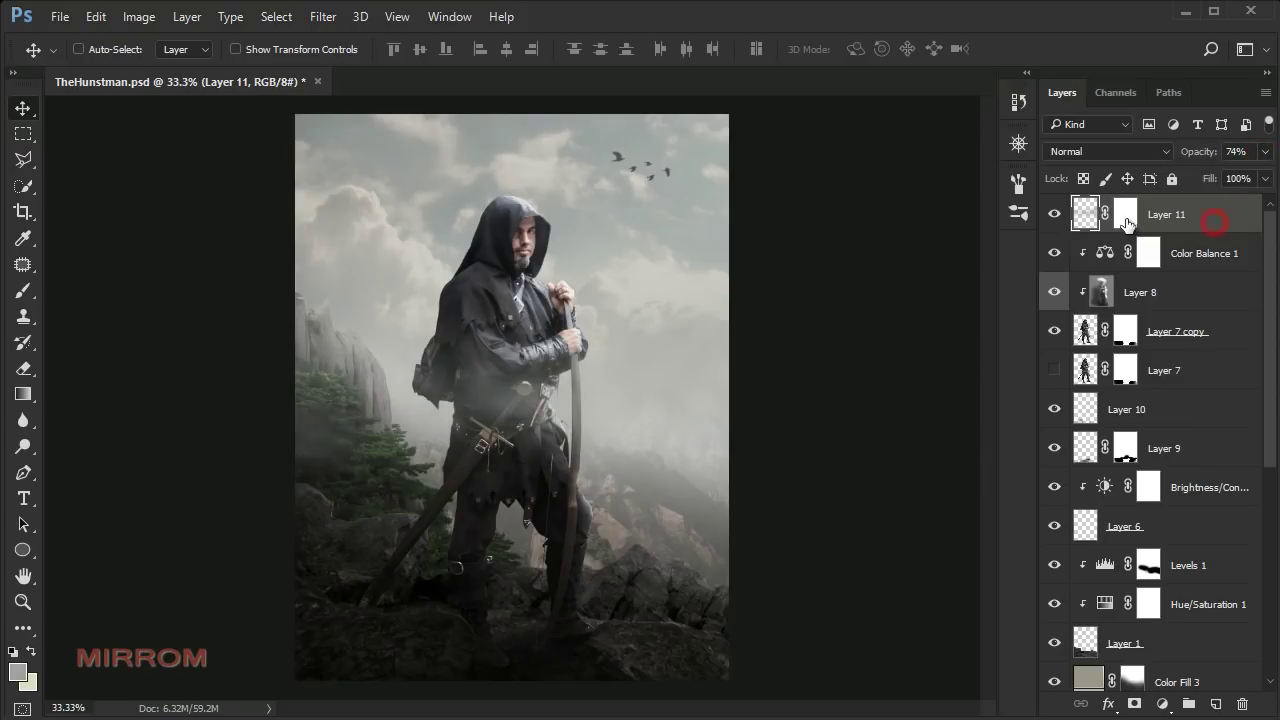
- Paint black at about 56% opacity on the mask to clear fog from the belt
key("b")
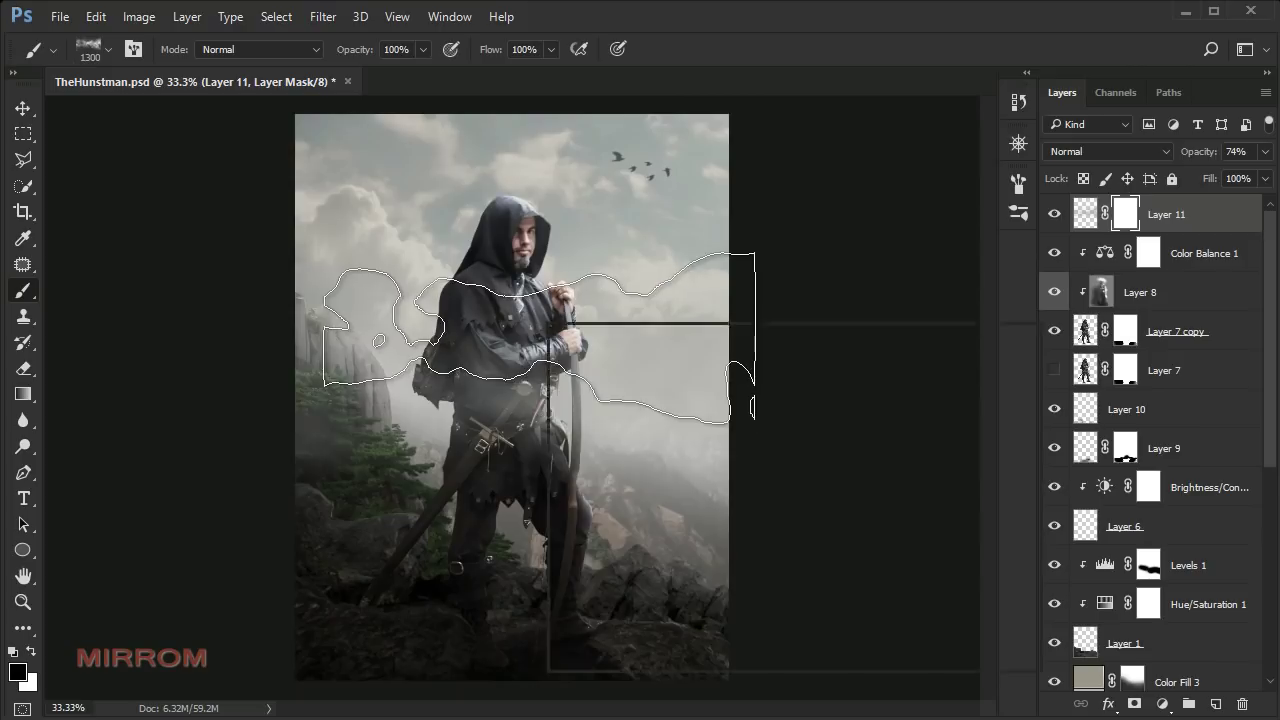
right_click(550, 330)
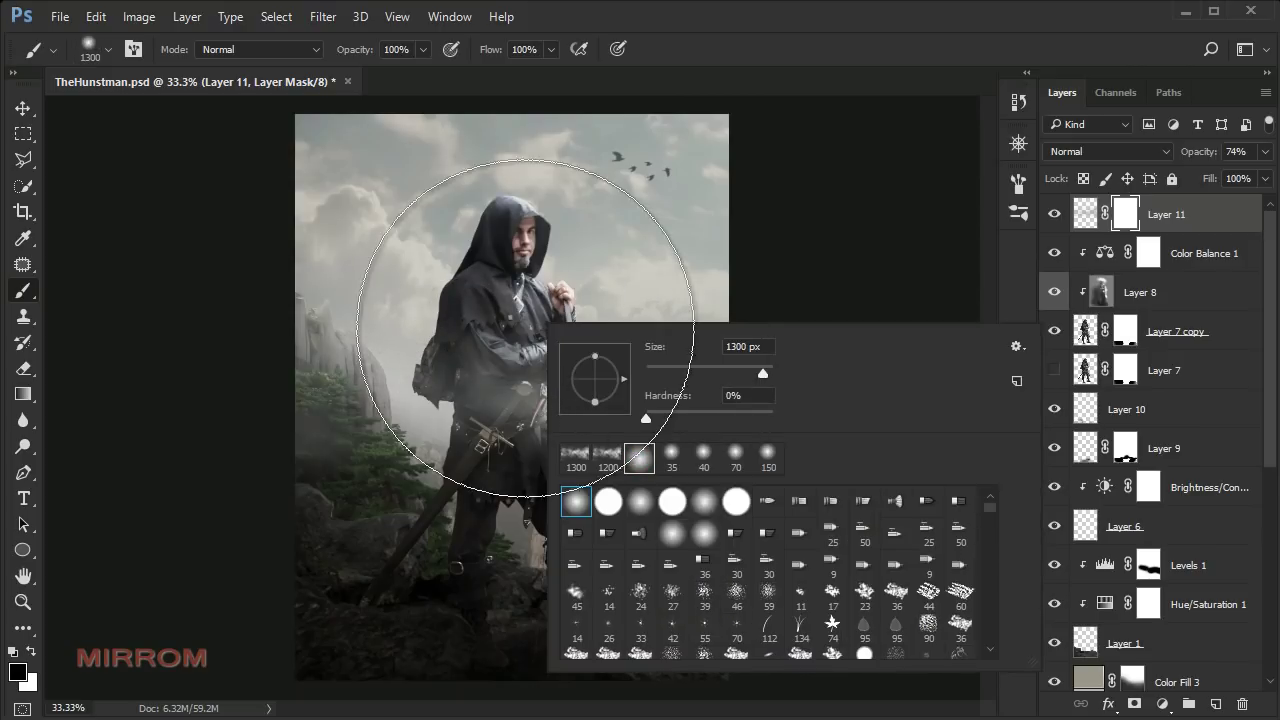
left_click_drag(366, 53, 320, 53)
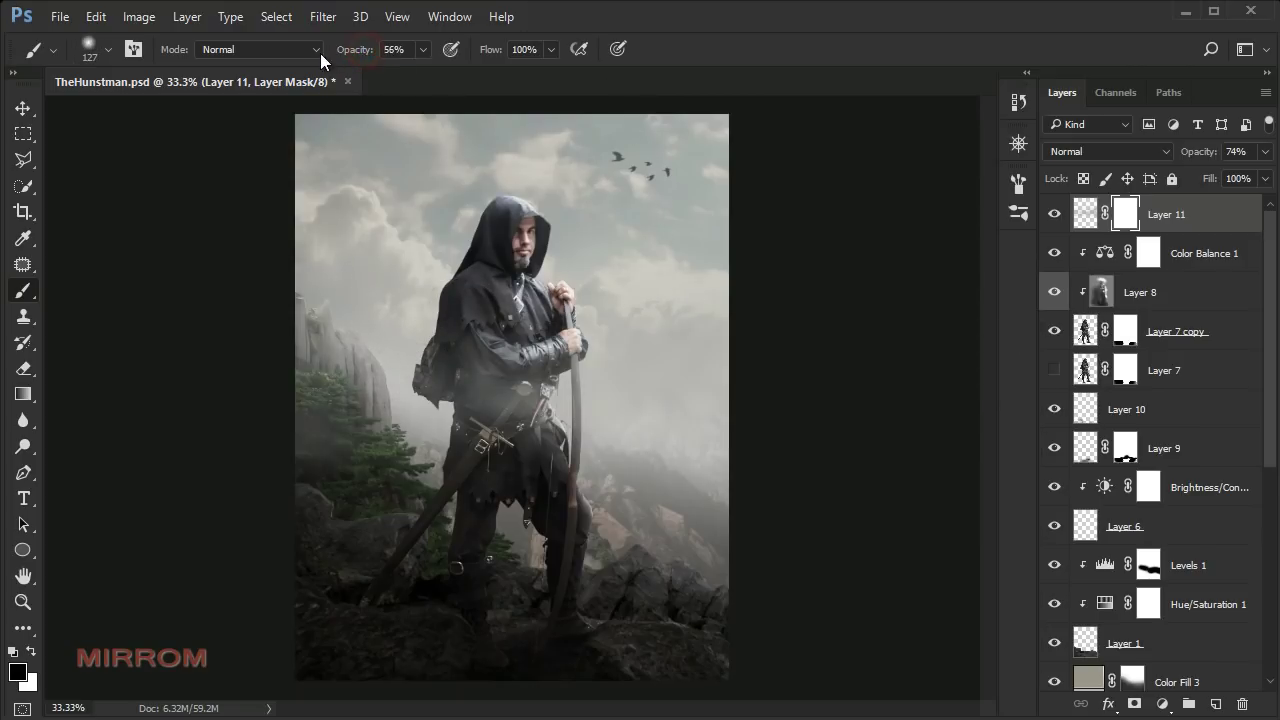
key("bracketright")
key("bracketright")
key("bracketright")
mouse_move(514, 310)
left_mouse_down()
mouse_move(508, 515)
mouse_move(585, 228)
left_mouse_up()
key("bracketleft")
key("bracketright")
key("bracketright")
key("bracketright")
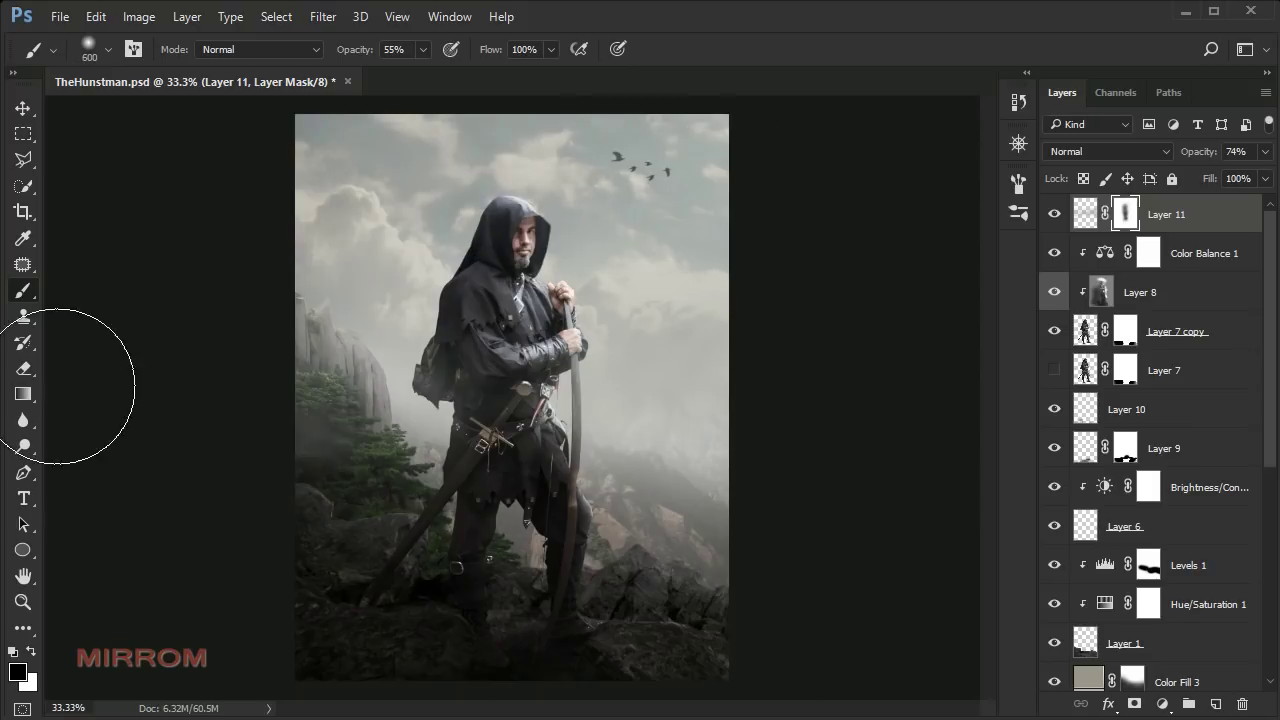
- Scale Layer 11 up to about 118% and reposition it
left_click(23, 393)
key("v")
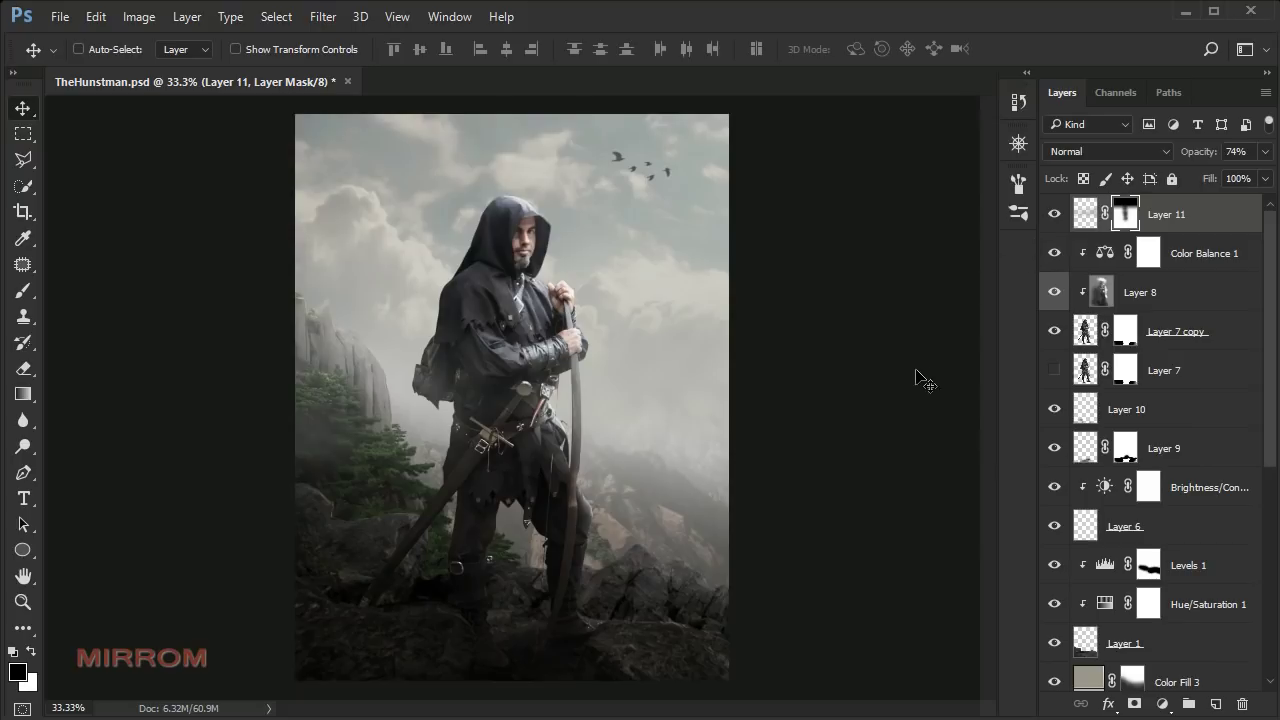
key("ctrl+t")
left_click_drag(857, 251, 826, 223)
left_click_drag(737, 348, 733, 350)
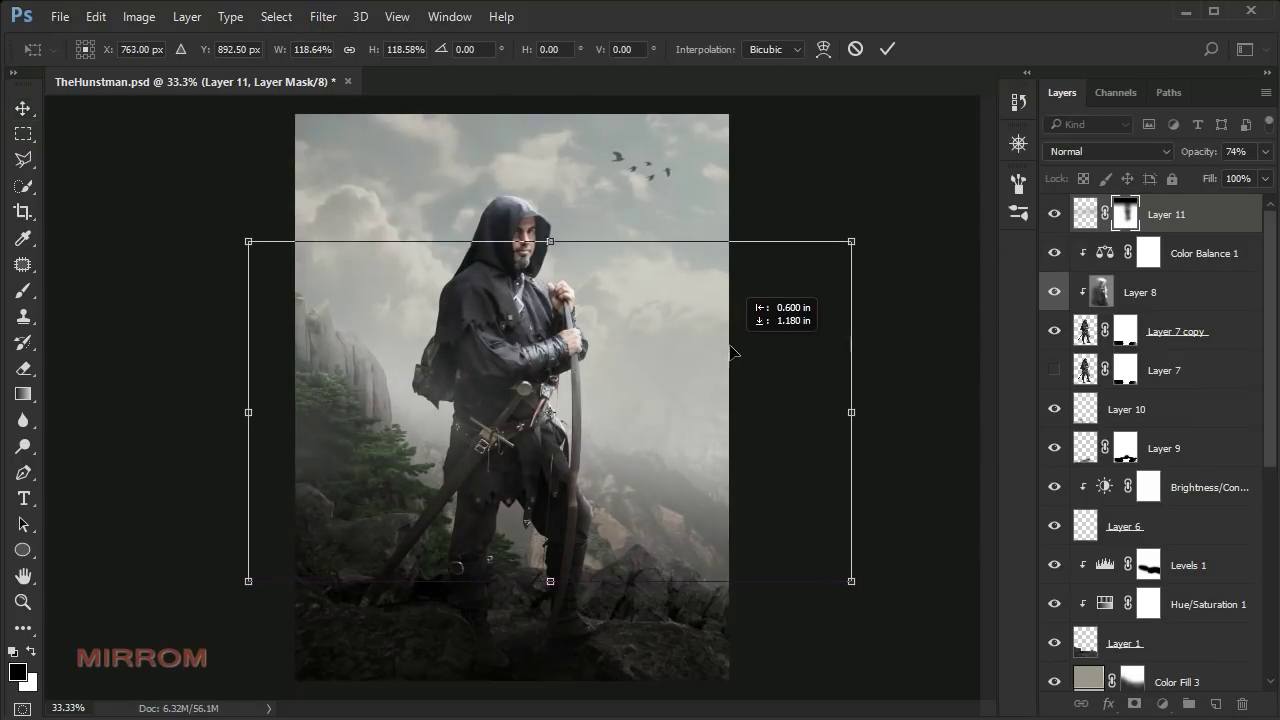
left_click(887, 49)
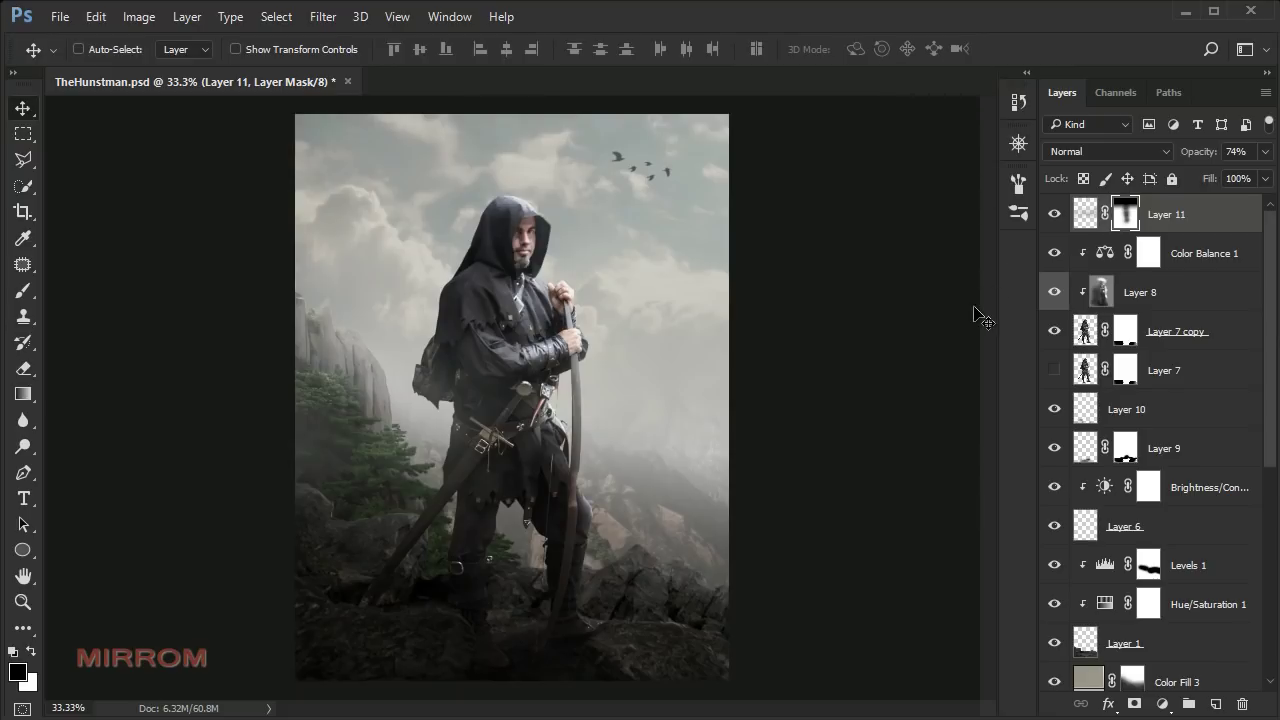
- Compare Layer 10's visibility, then add a new empty layer above Brightness/Contrast 1
left_click(1197, 401)
left_click(1054, 409)
left_click(1054, 409)
left_click(1163, 448)
left_click(1190, 487)
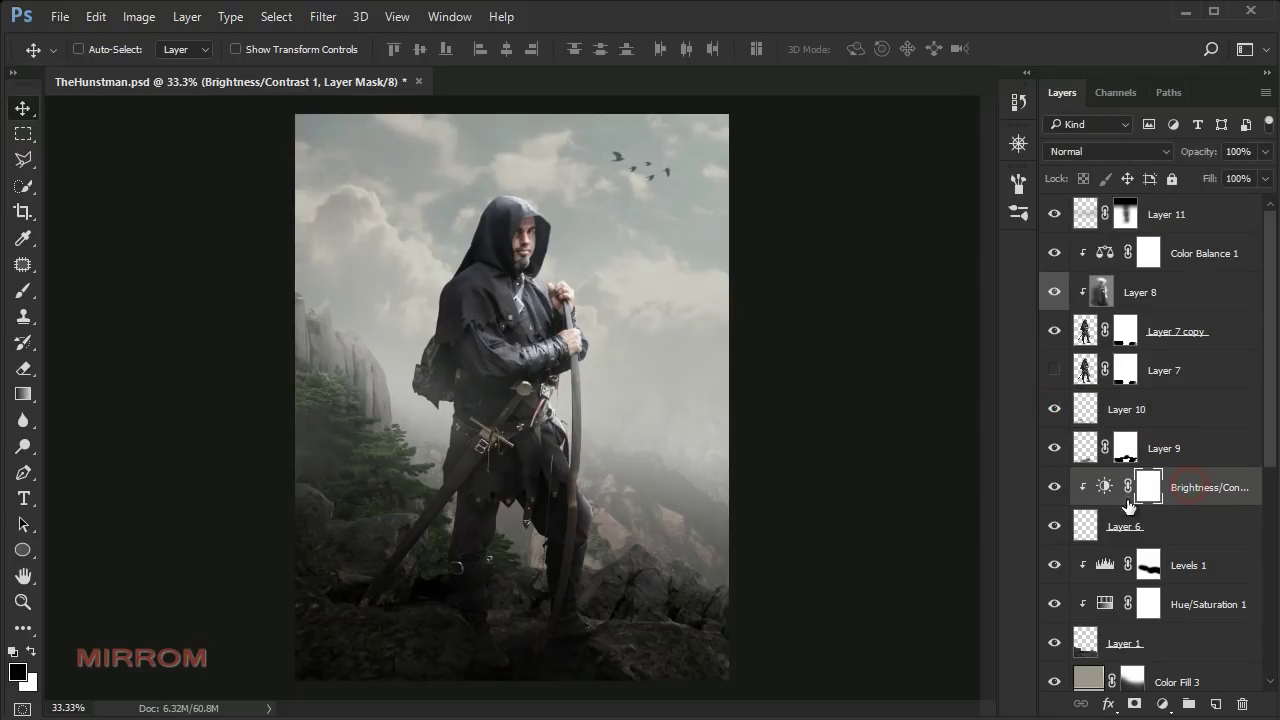
left_click(1215, 704)
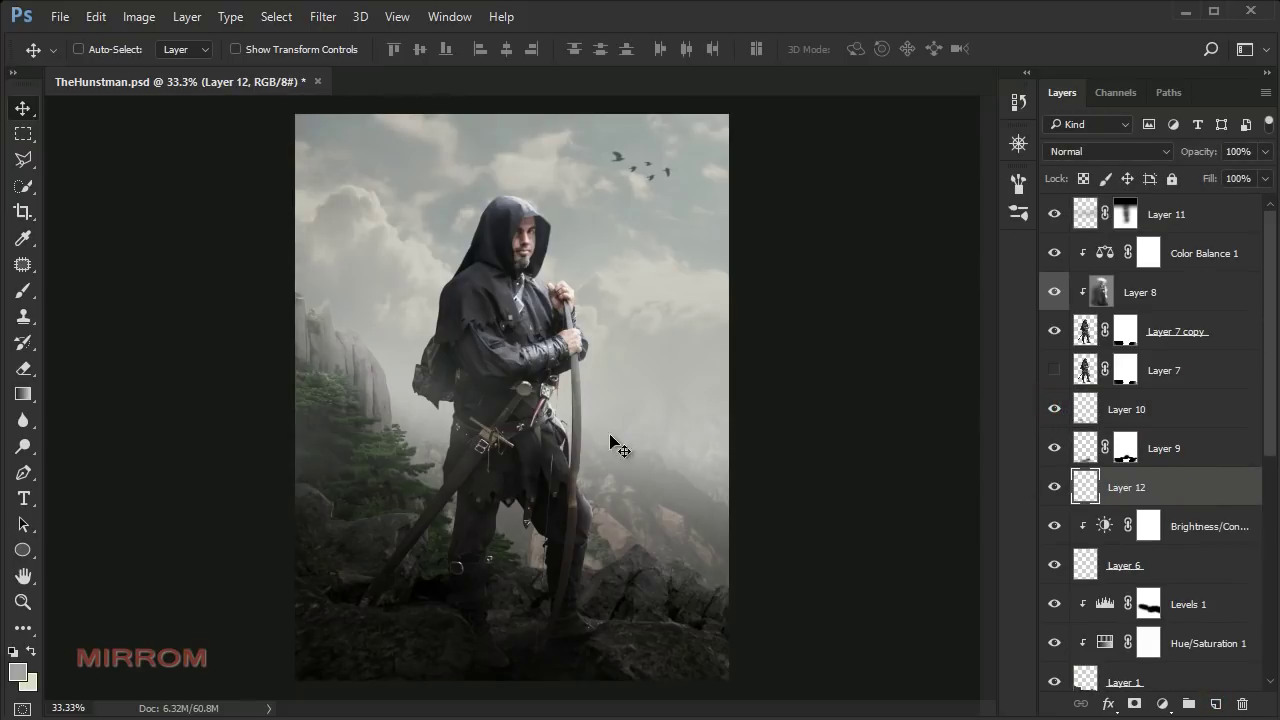
- Lower the brush opacity and set the foreground colour to #e0ddbd
key("b")
left_click(423, 49)
left_click_drag(425, 74, 459, 78)
left_click(18, 672)
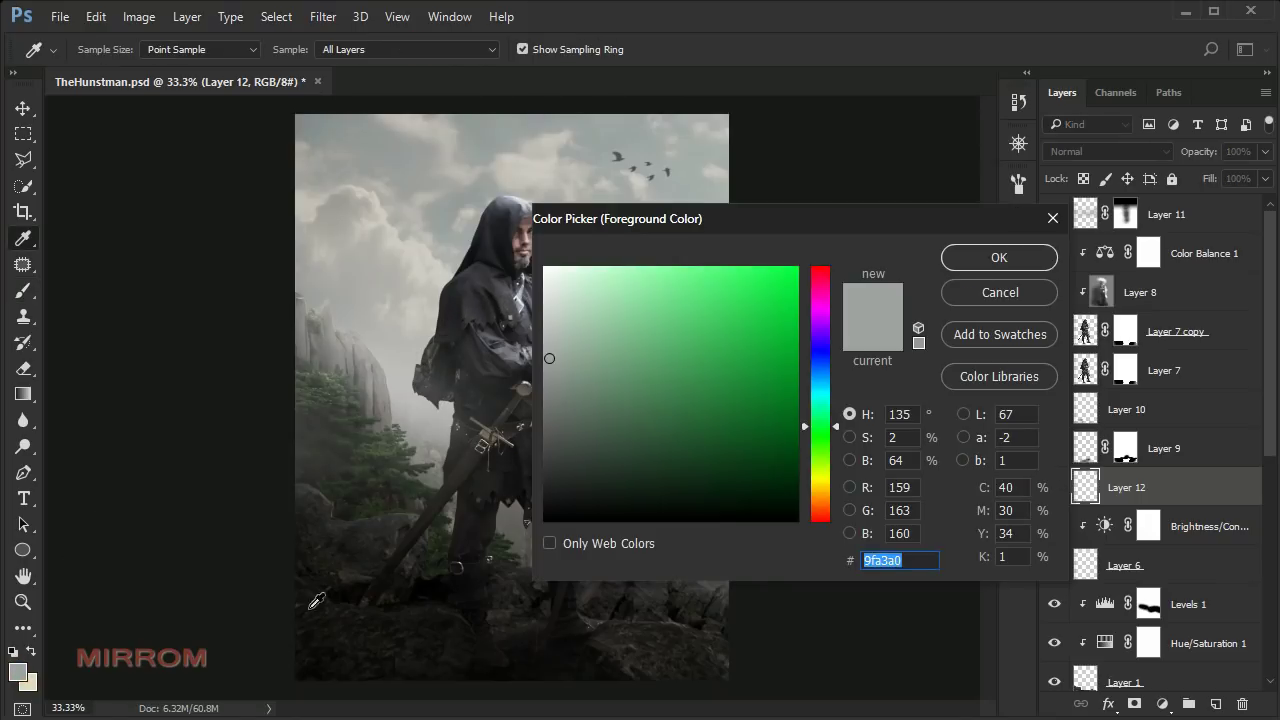
left_click(919, 565)
left_click_drag(910, 560, 836, 559)
type("e")
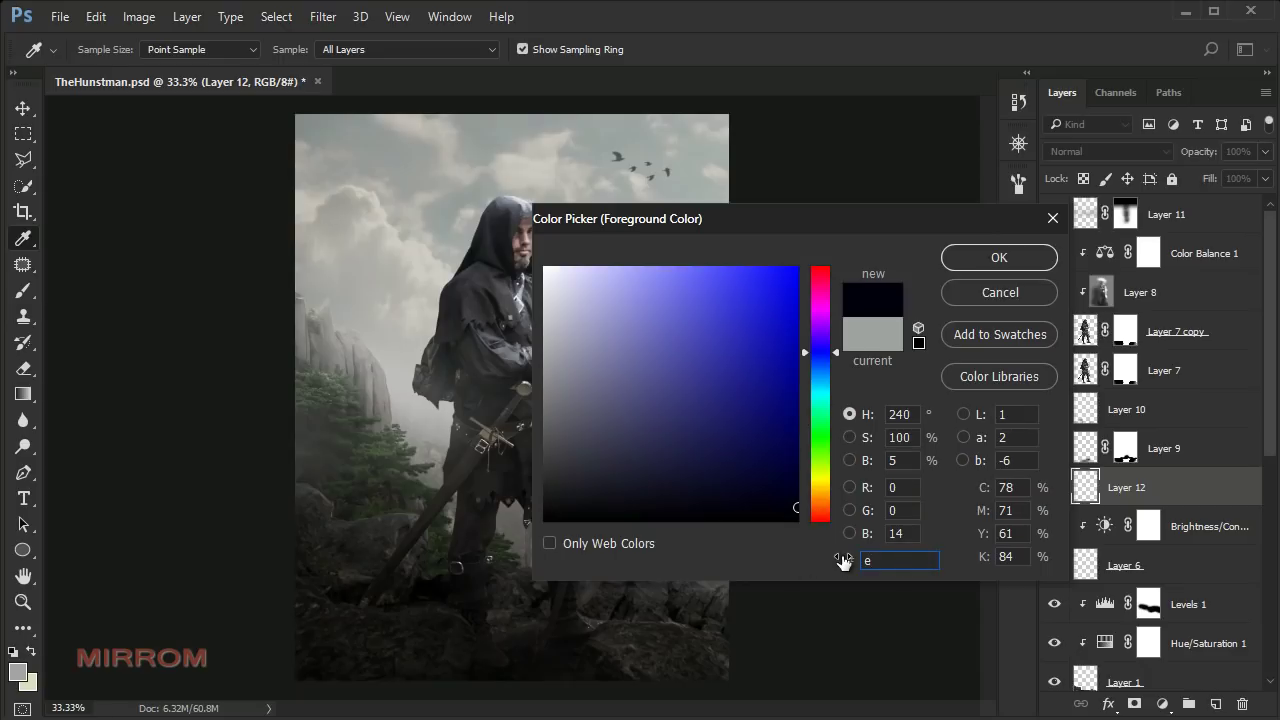
type("0ddb")
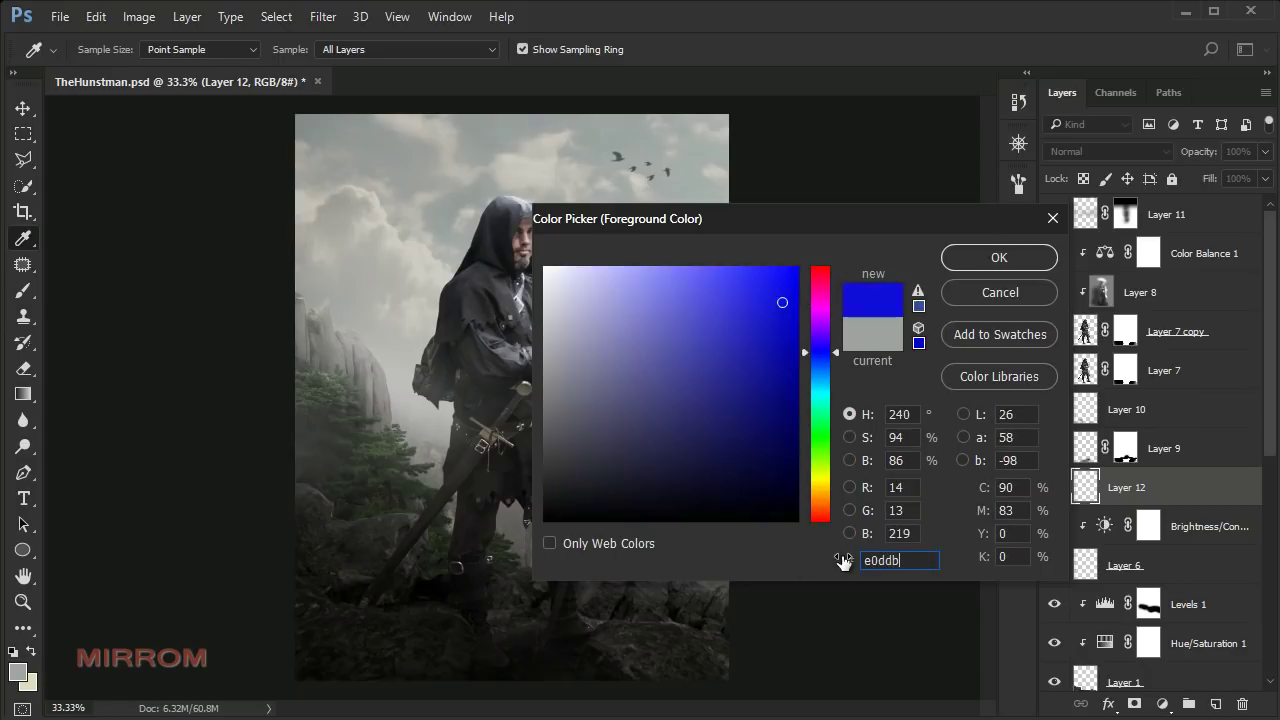
type("d")
double_click(912, 562)
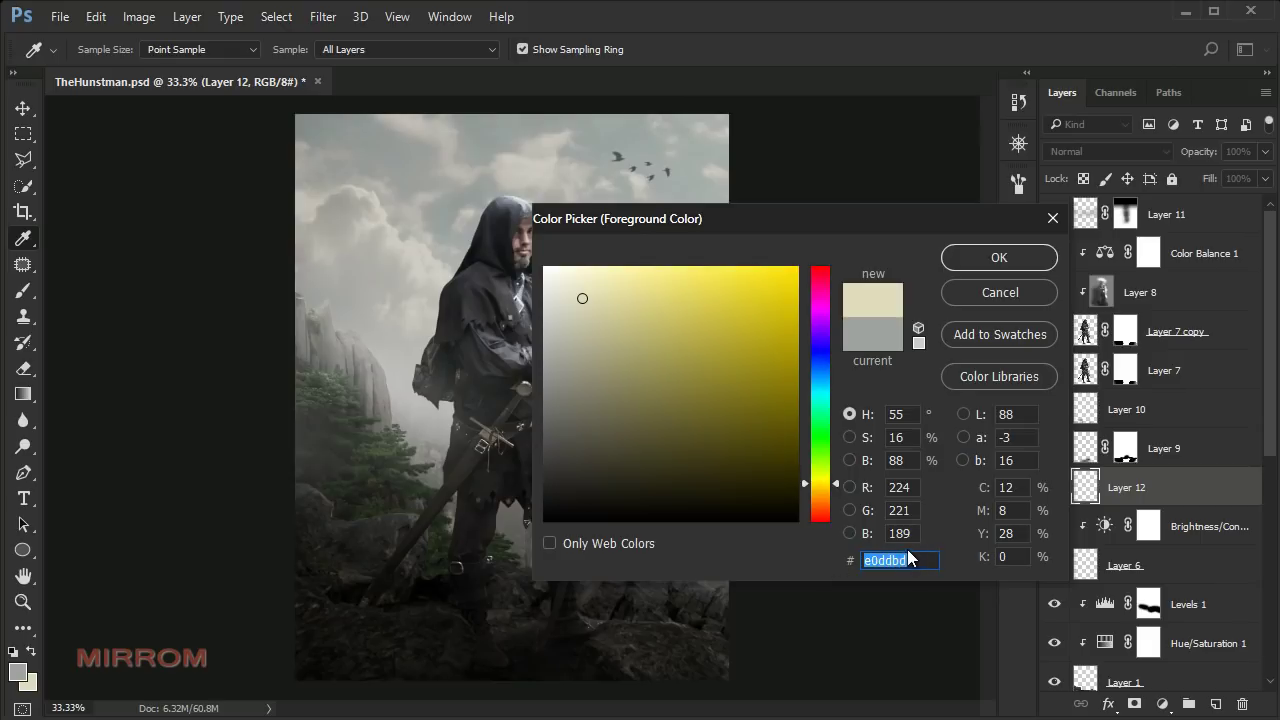
left_click(966, 299)
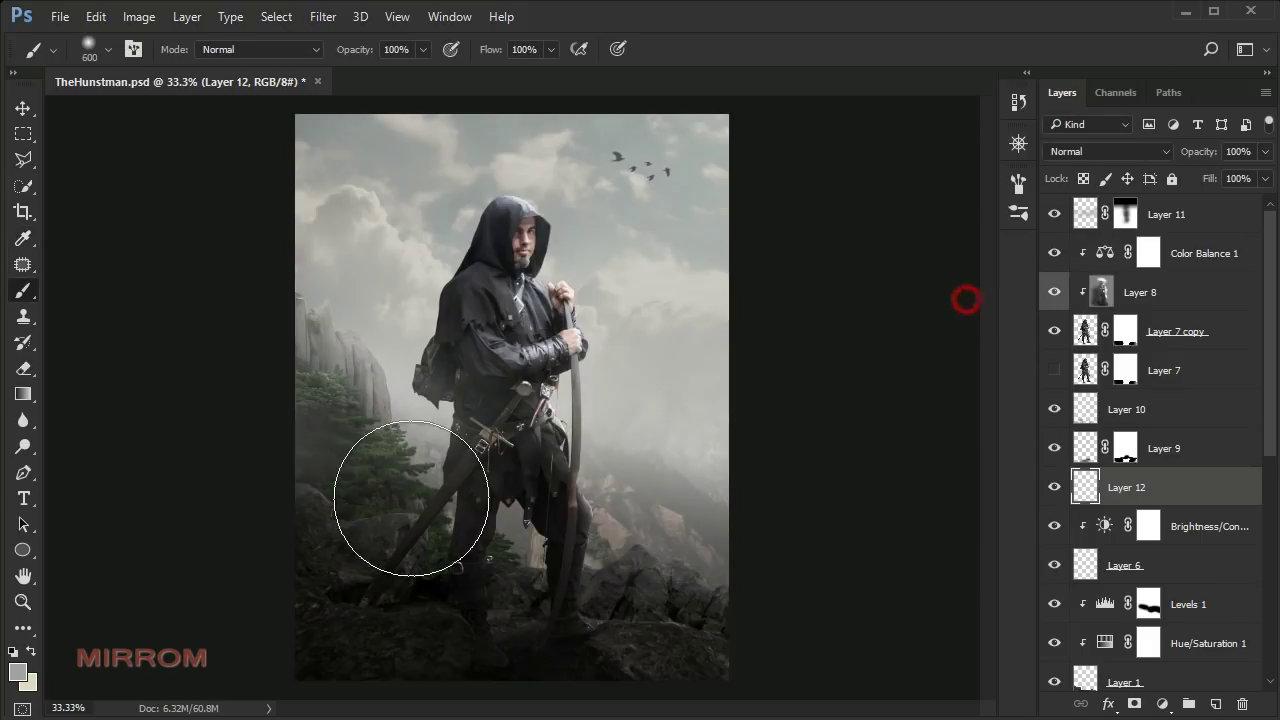
- Refine the foreground to a pale yellowish beige for brushing the glow
left_click(18, 672)
left_click_drag(846, 441, 846, 484)
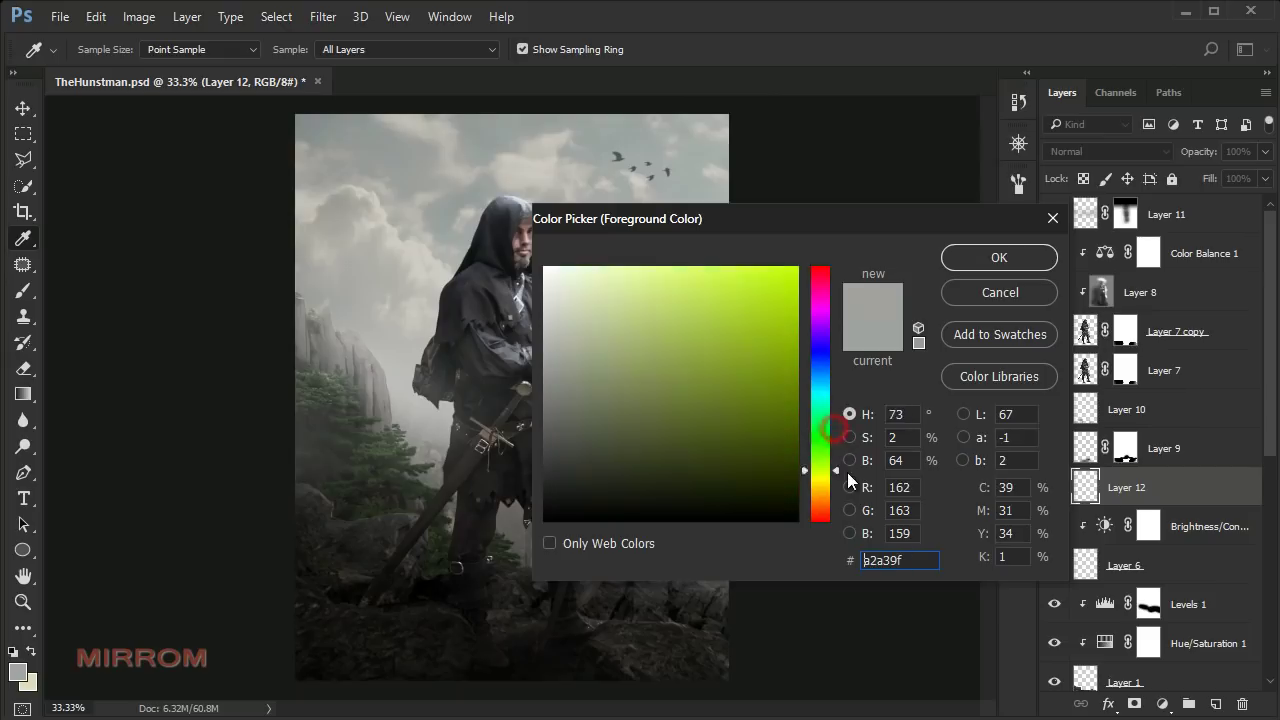
left_click_drag(575, 367, 585, 298)
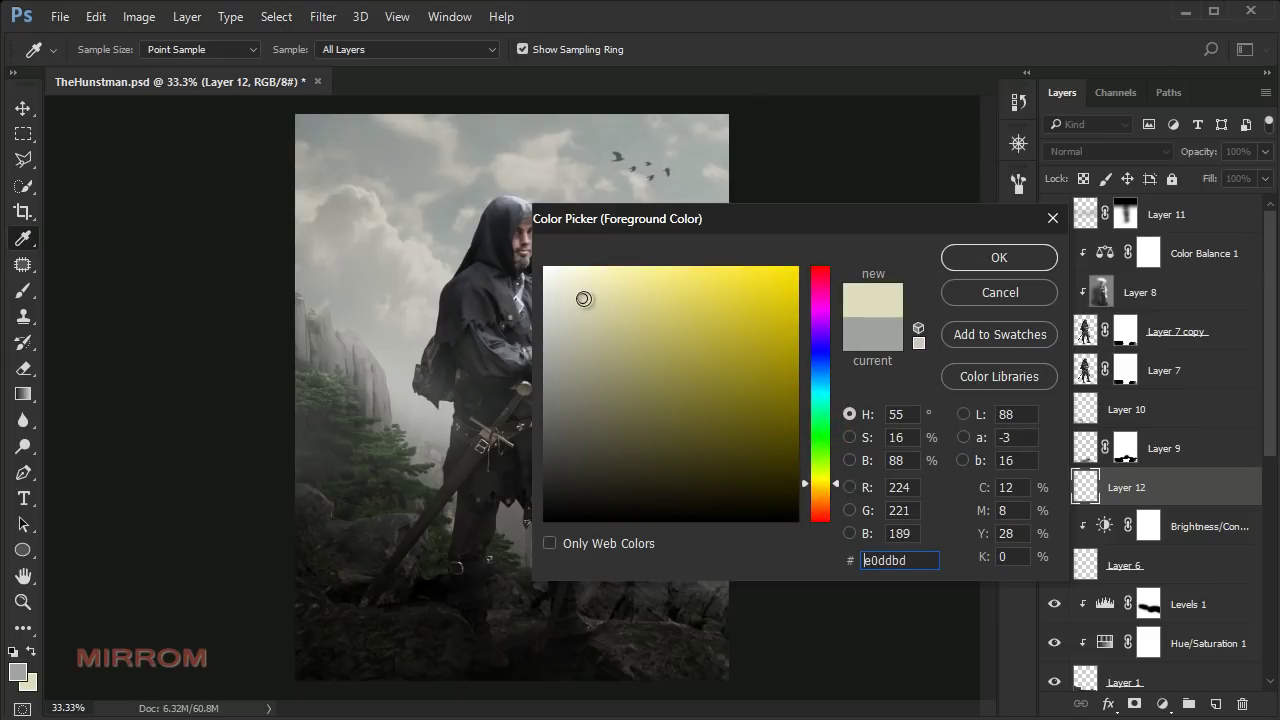
left_click(990, 258)
key("b")
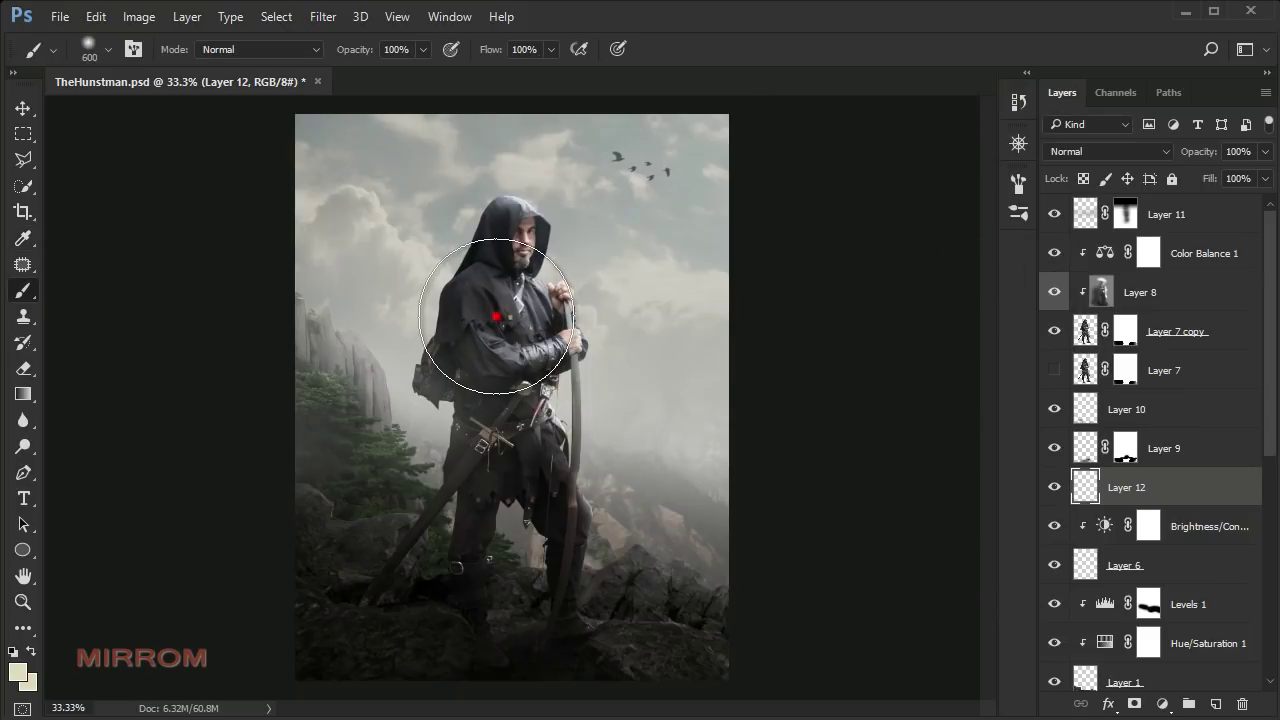
- Enlarge the glow to about 128%, shift it up-left, and blend Layer 12 as Linear Dodge (Add)
key("v")
key("ctrl+t")
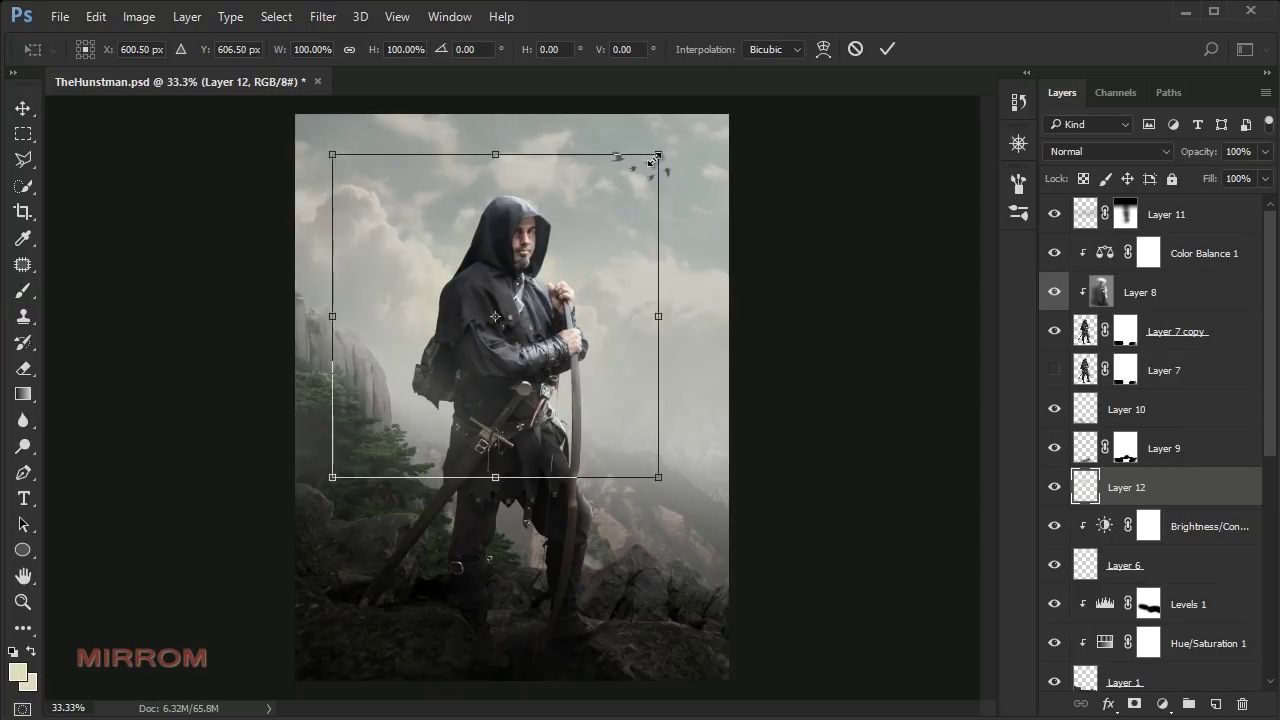
left_click_drag(658, 155, 747, 70)
left_click_drag(658, 278, 630, 261)
key("Return")
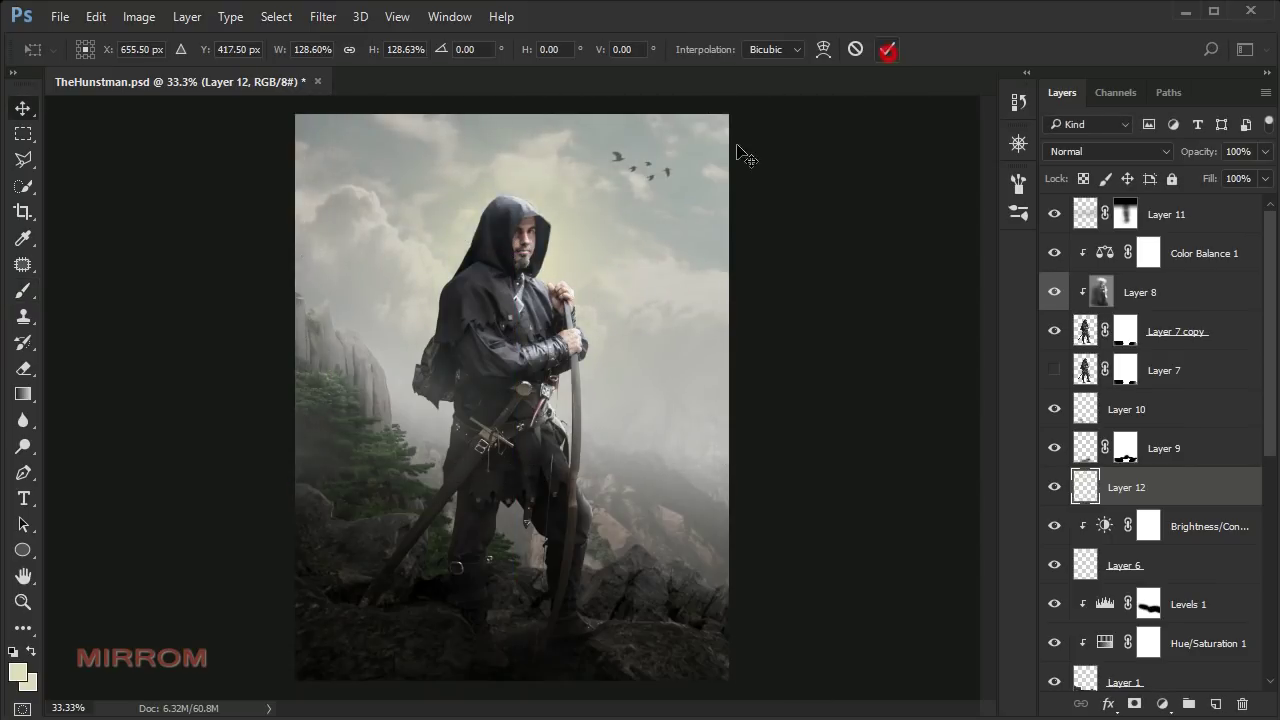
left_click(1075, 152)
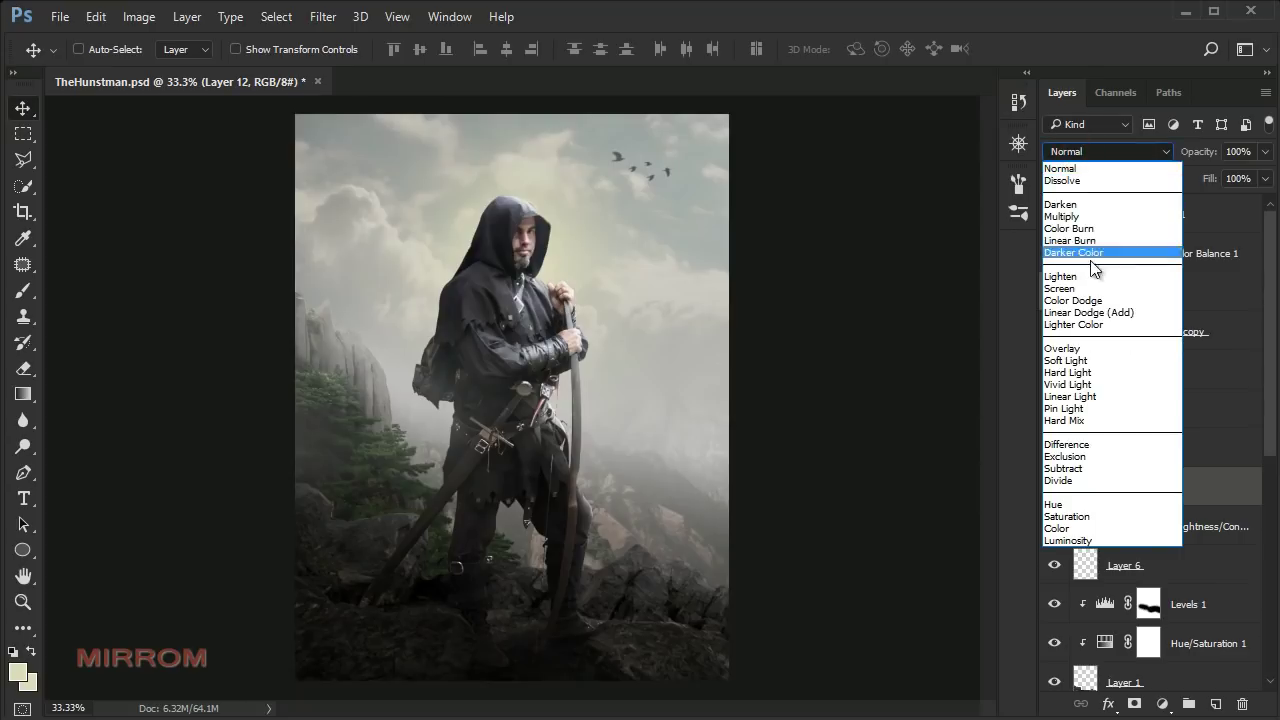
left_click(1109, 312)
- Re-transform the glow, enlarging it about 126% and stretching it toward the canvas bottom
key("ctrl+t")
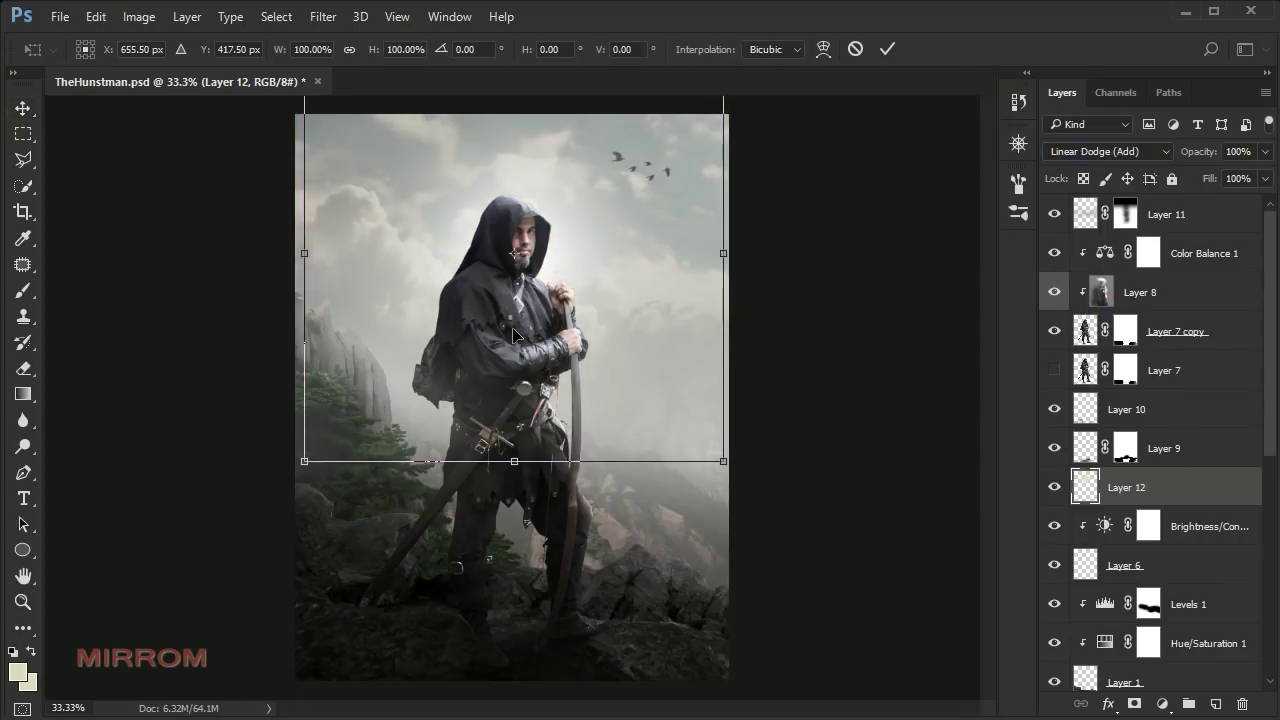
left_click_drag(300, 460, 240, 522)
left_click_drag(586, 462, 612, 413)
left_click_drag(749, 476, 786, 508)
left_click_drag(694, 414, 701, 423)
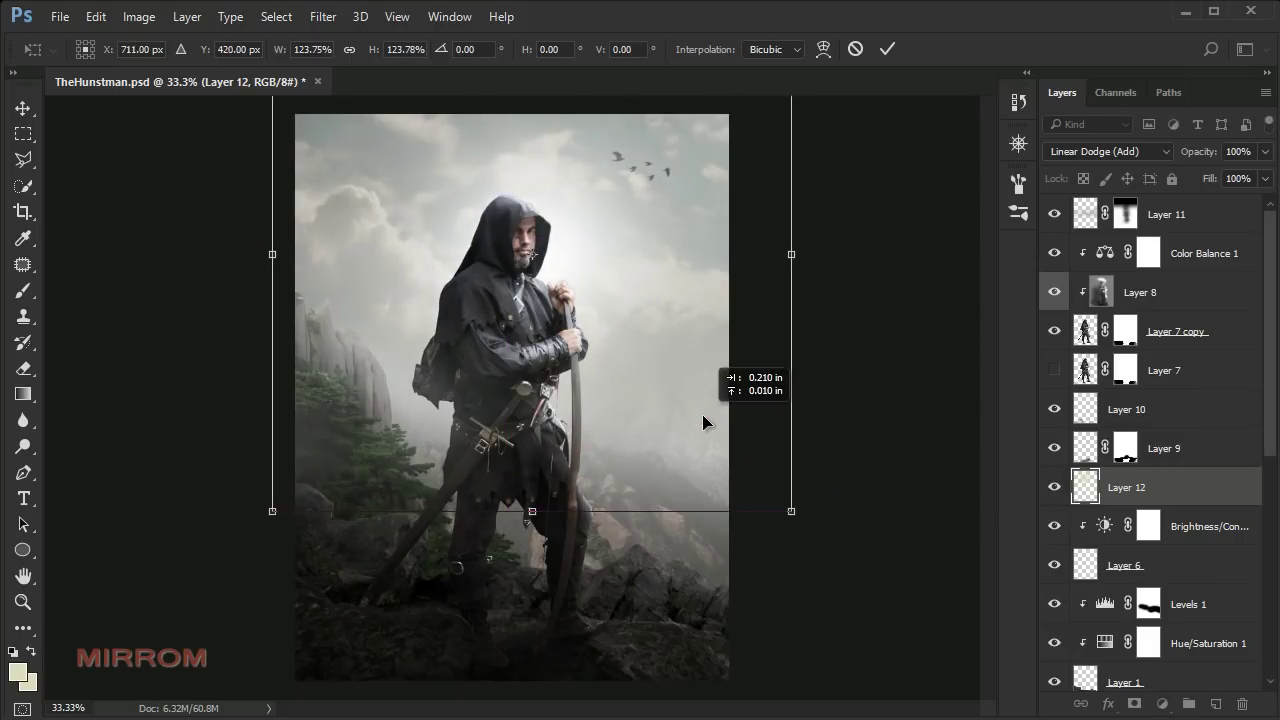
left_click_drag(272, 524, 263, 534)
left_click_drag(540, 368, 543, 370)
left_click_drag(800, 534, 806, 545)
left_click_drag(716, 441, 701, 424)
left_click(887, 50)
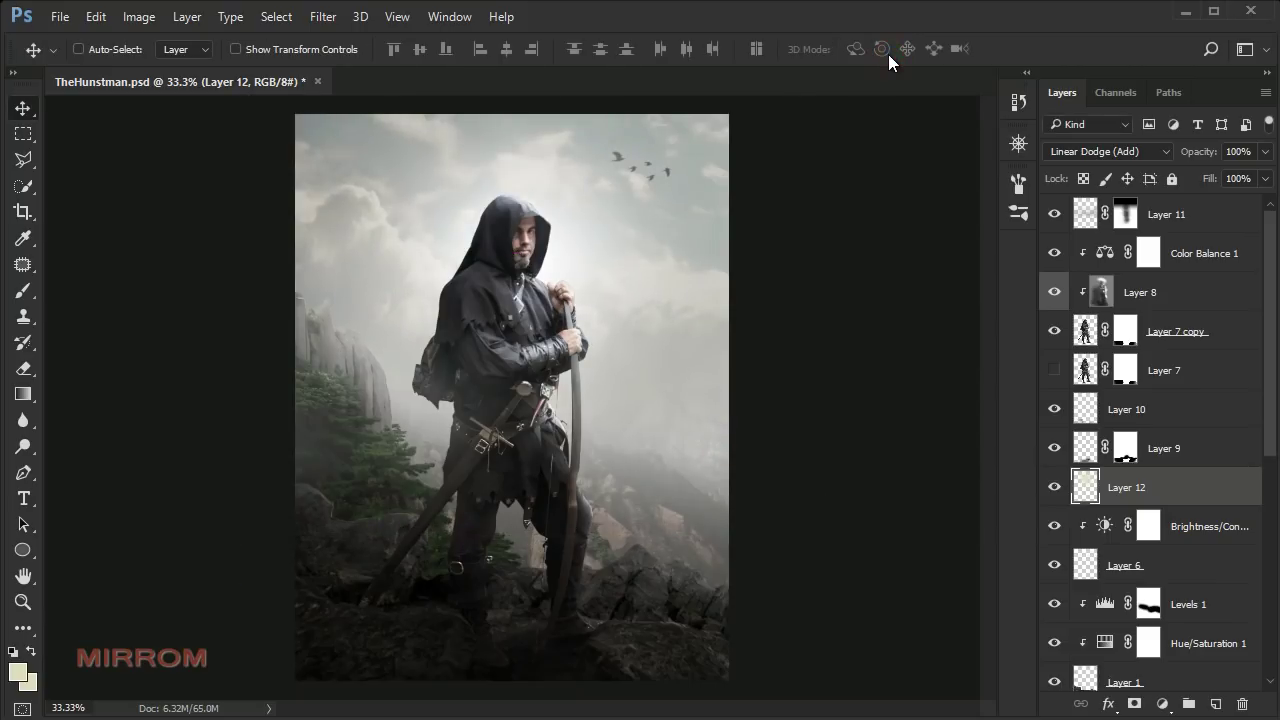
left_click(1182, 215)
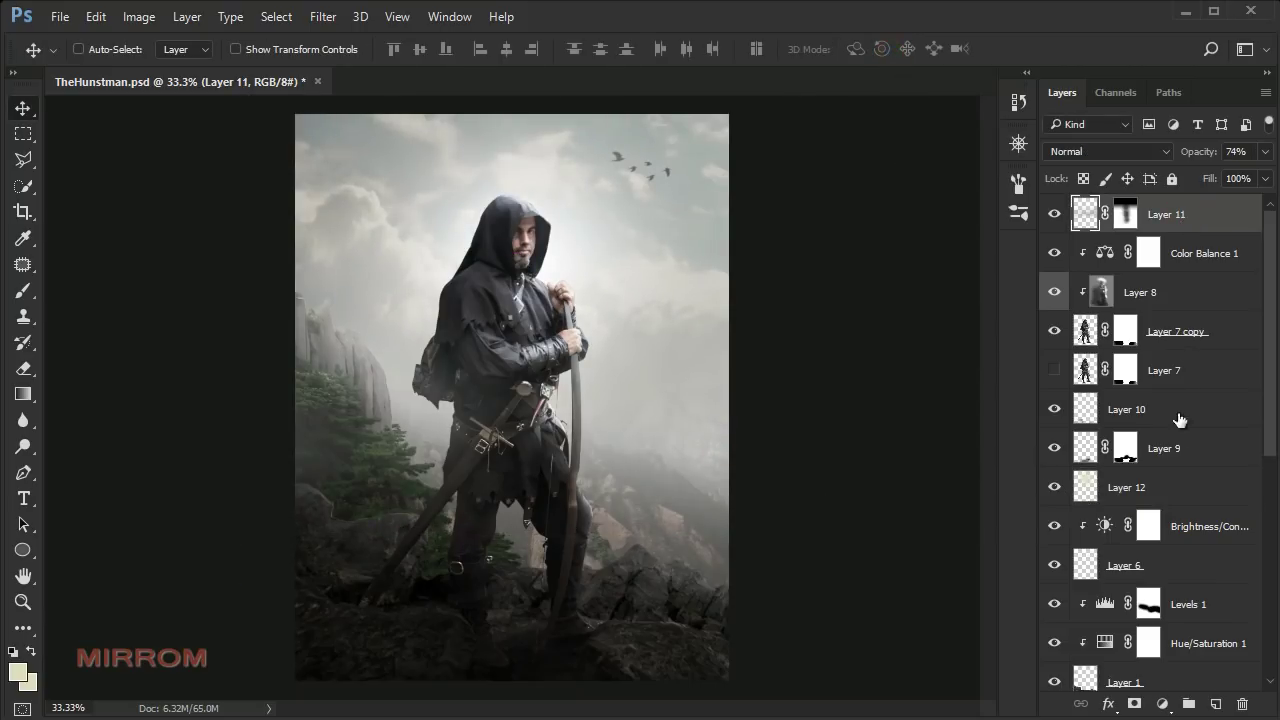
- Add a Gradient Map adjustment layer and choose a gradient preset
left_click(1162, 704)
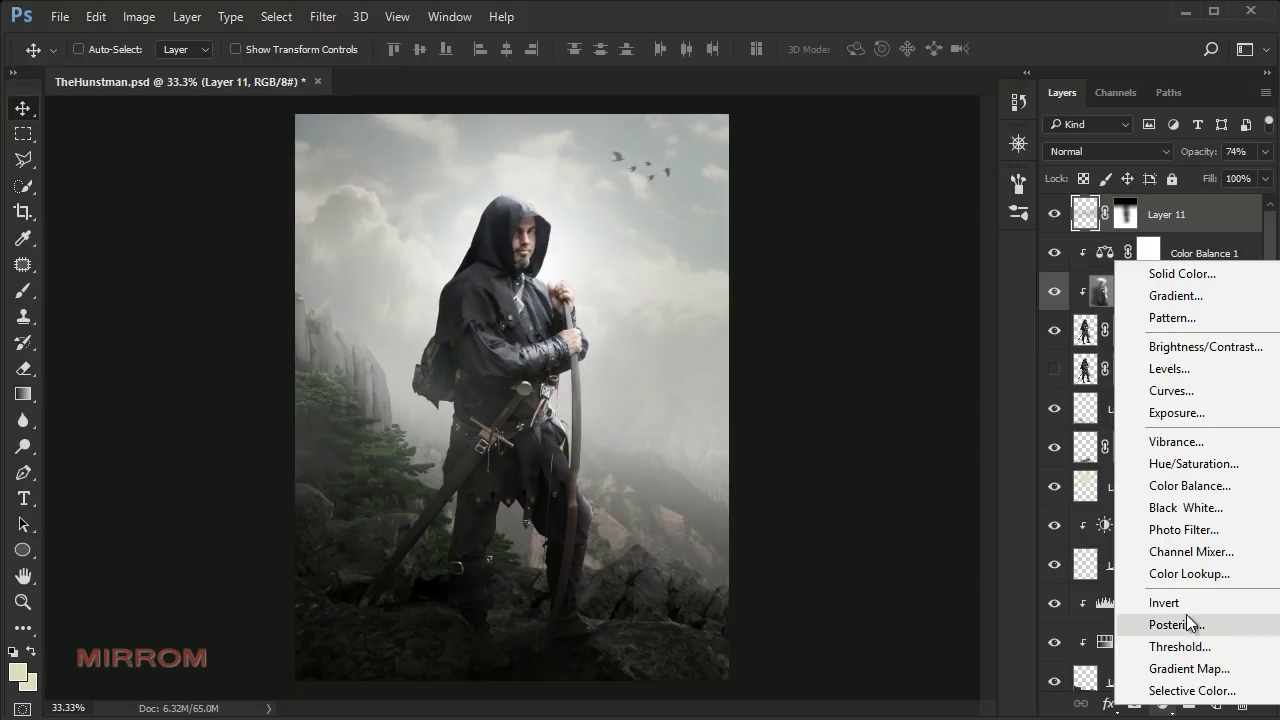
left_click(1217, 668)
left_click(905, 350)
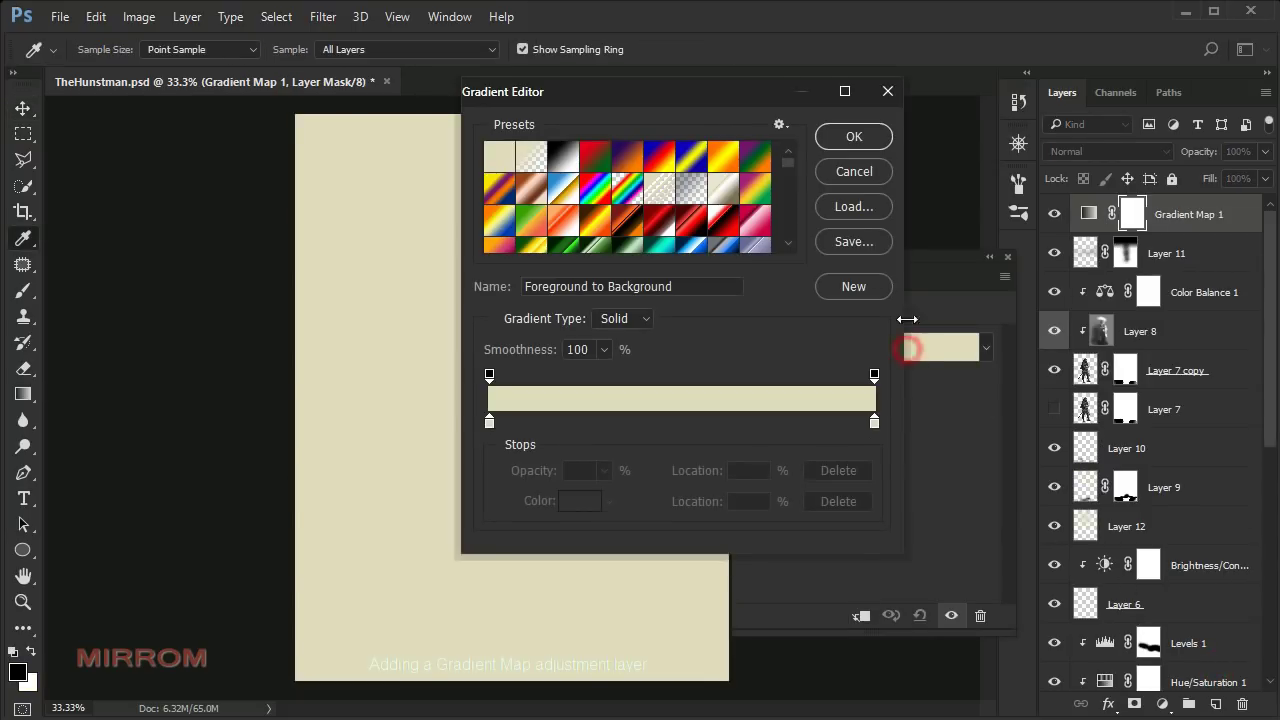
left_click_drag(788, 172, 768, 246)
left_click(755, 214)
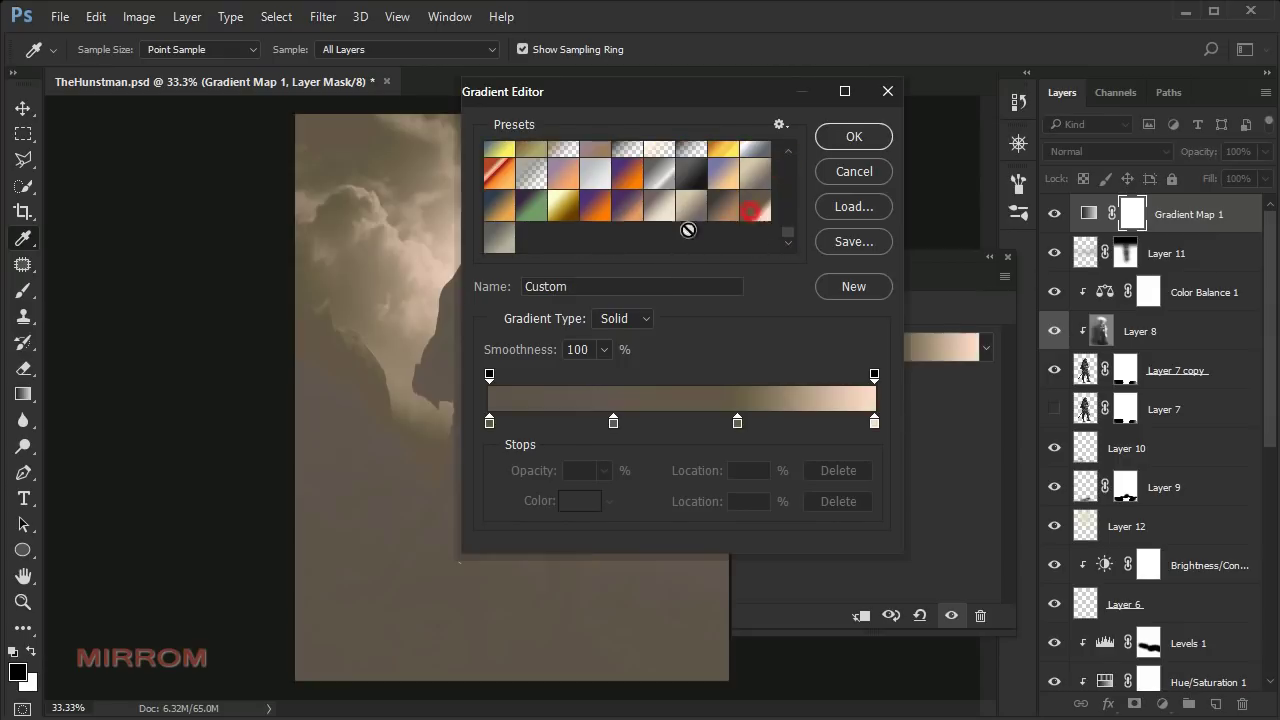
left_click(505, 245)
left_click_drag(609, 90, 813, 110)
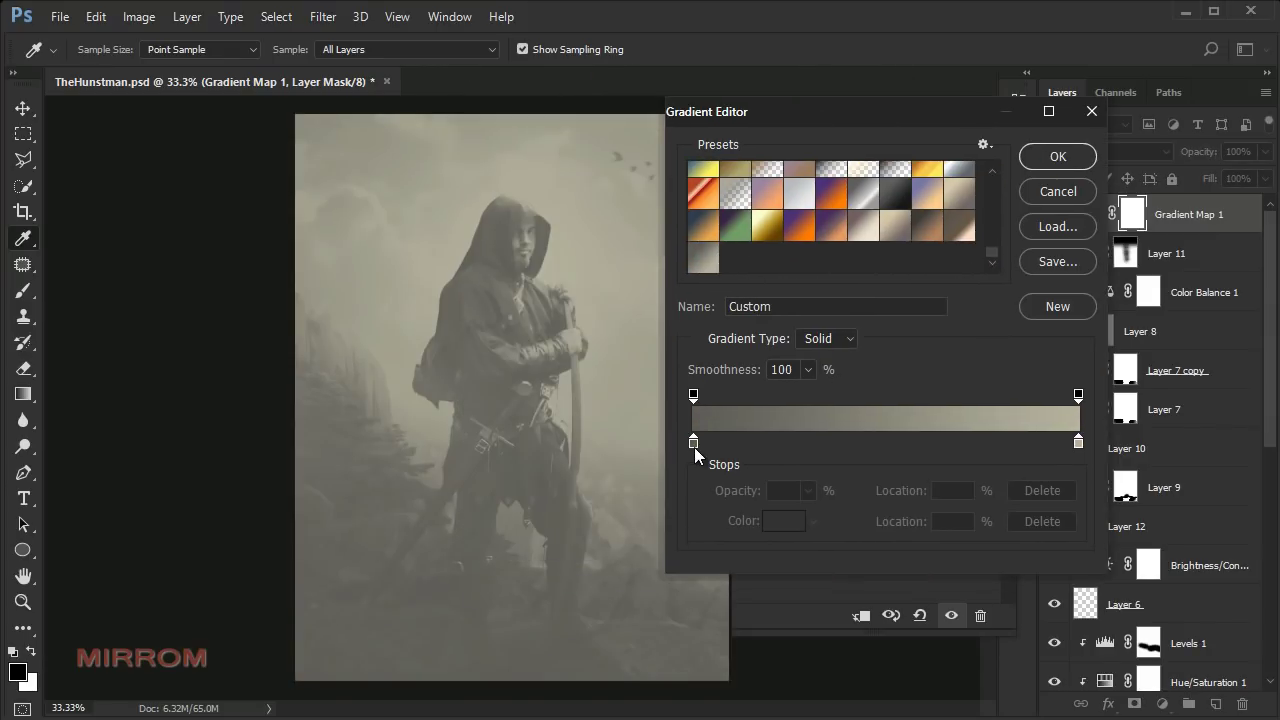
- Give both gradient stops custom beige colours and confirm the gradient
double_click(694, 441)
left_click(935, 560)
left_click(999, 257)
left_click(1078, 441)
left_click(786, 520)
left_click(930, 560)
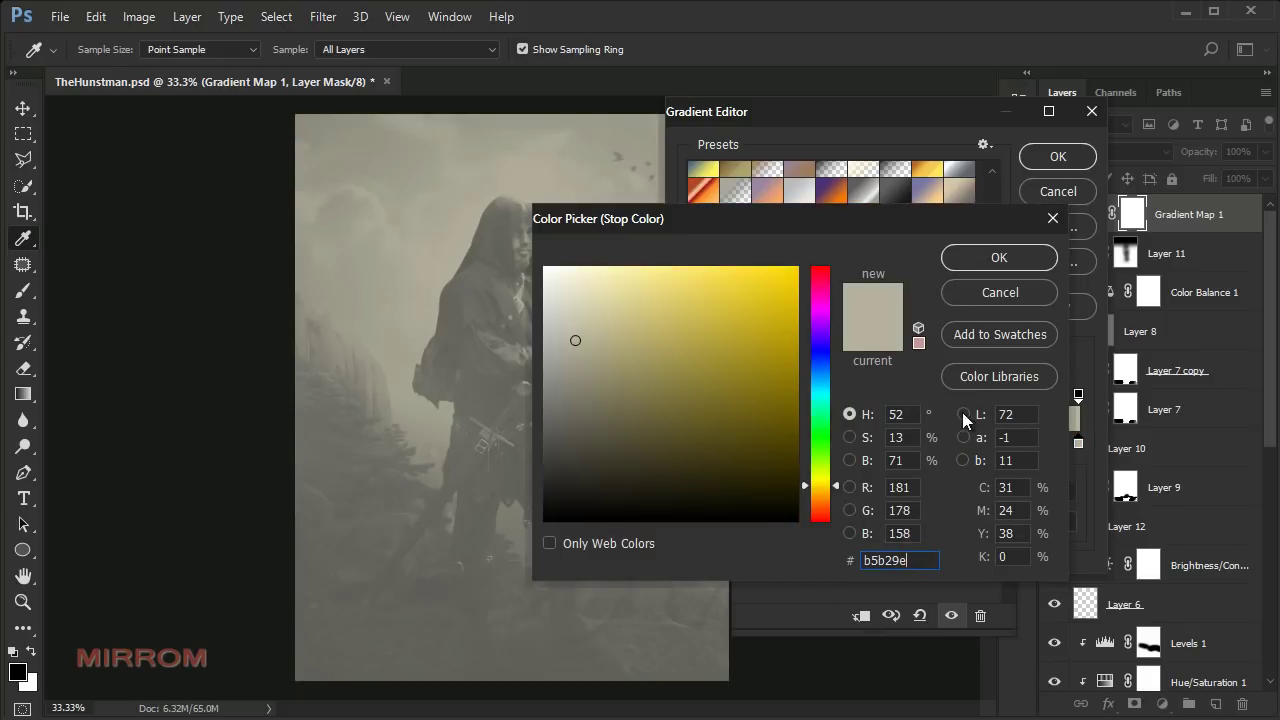
left_click(995, 257)
left_click(1058, 156)
left_click(1010, 263)
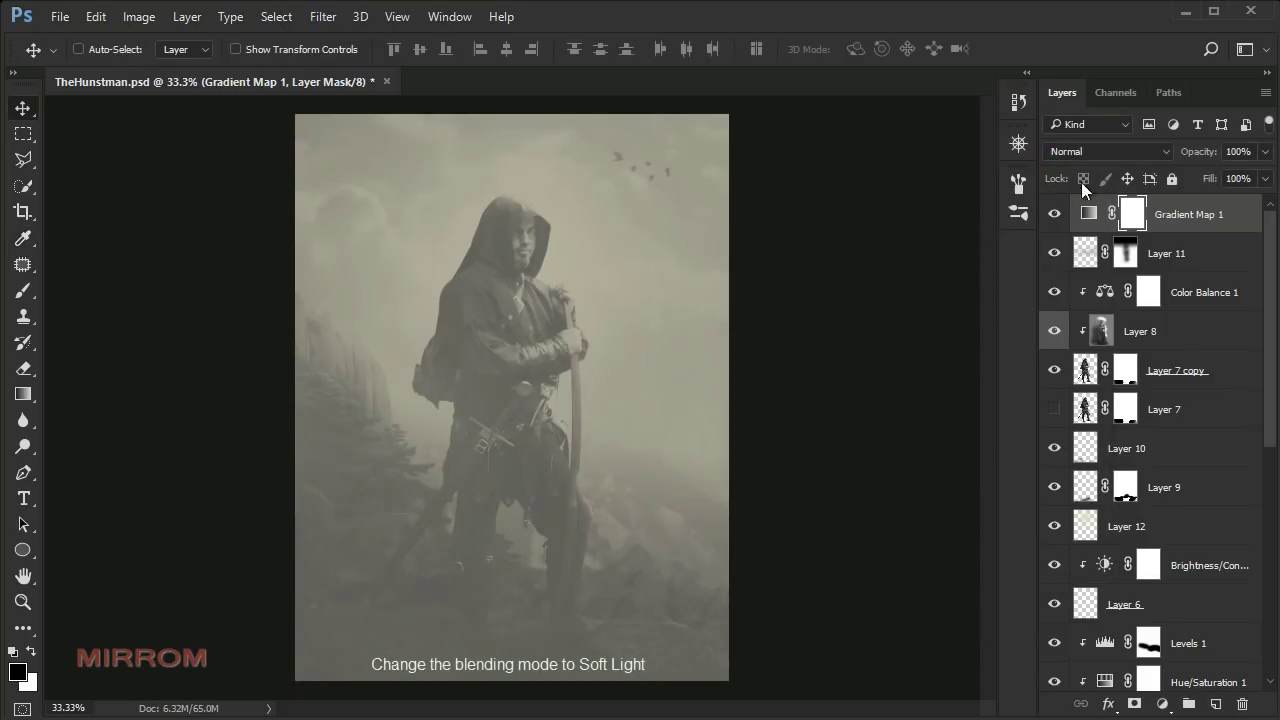
- Set the Gradient Map layer's blend mode to Soft Light
left_click(1090, 151)
left_click(1103, 362)
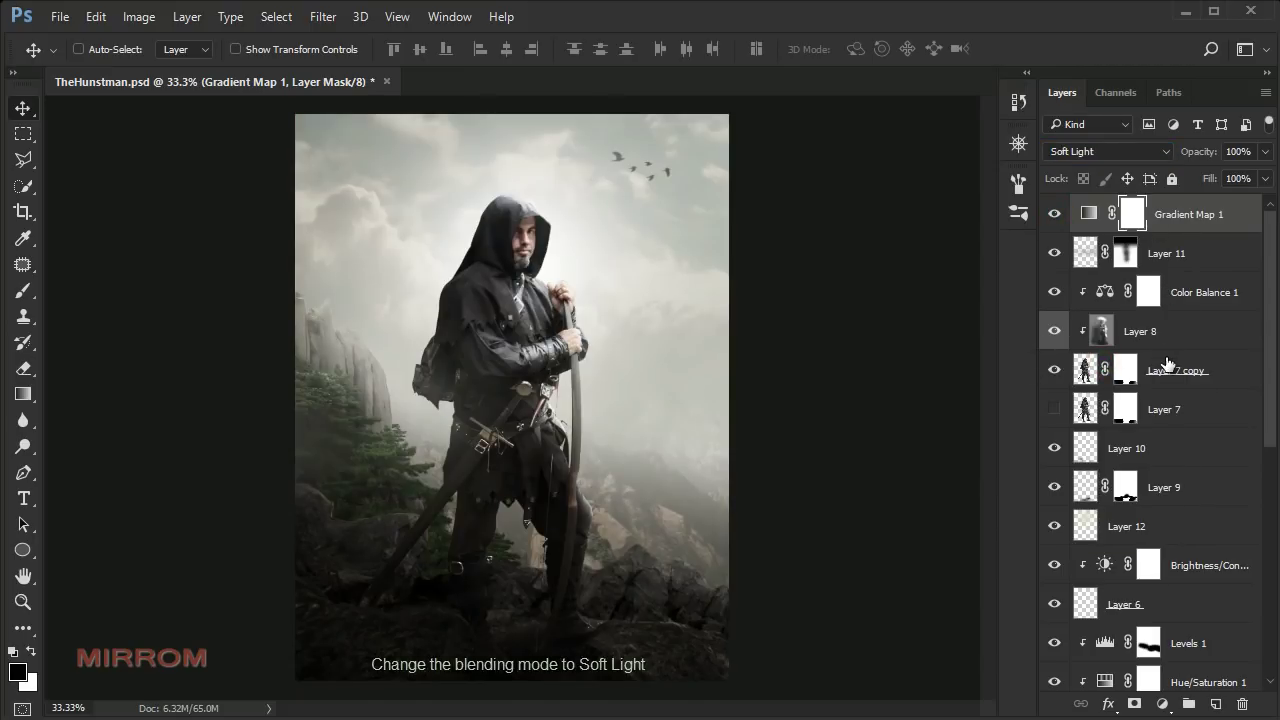
left_click(1161, 704)
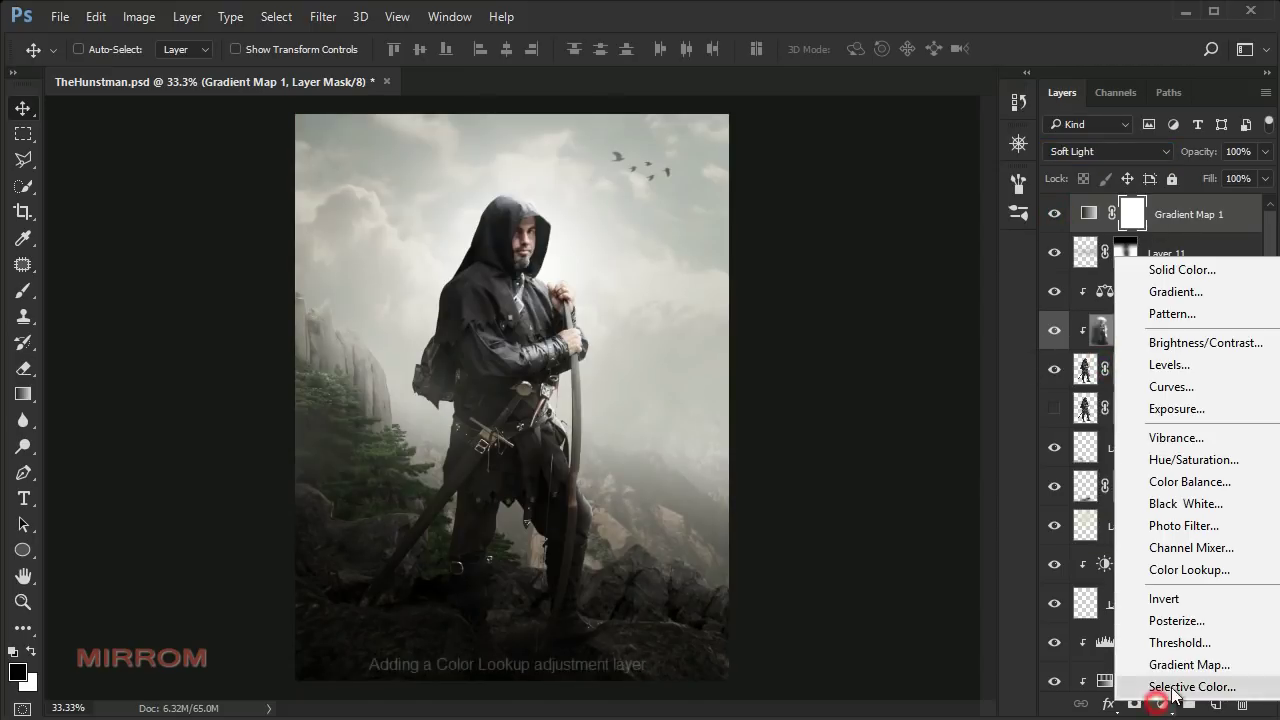
- Add a Color Lookup layer using the DropBlues.3DL LUT above Gradient Map 1
left_click(1208, 580)
left_click(936, 345)
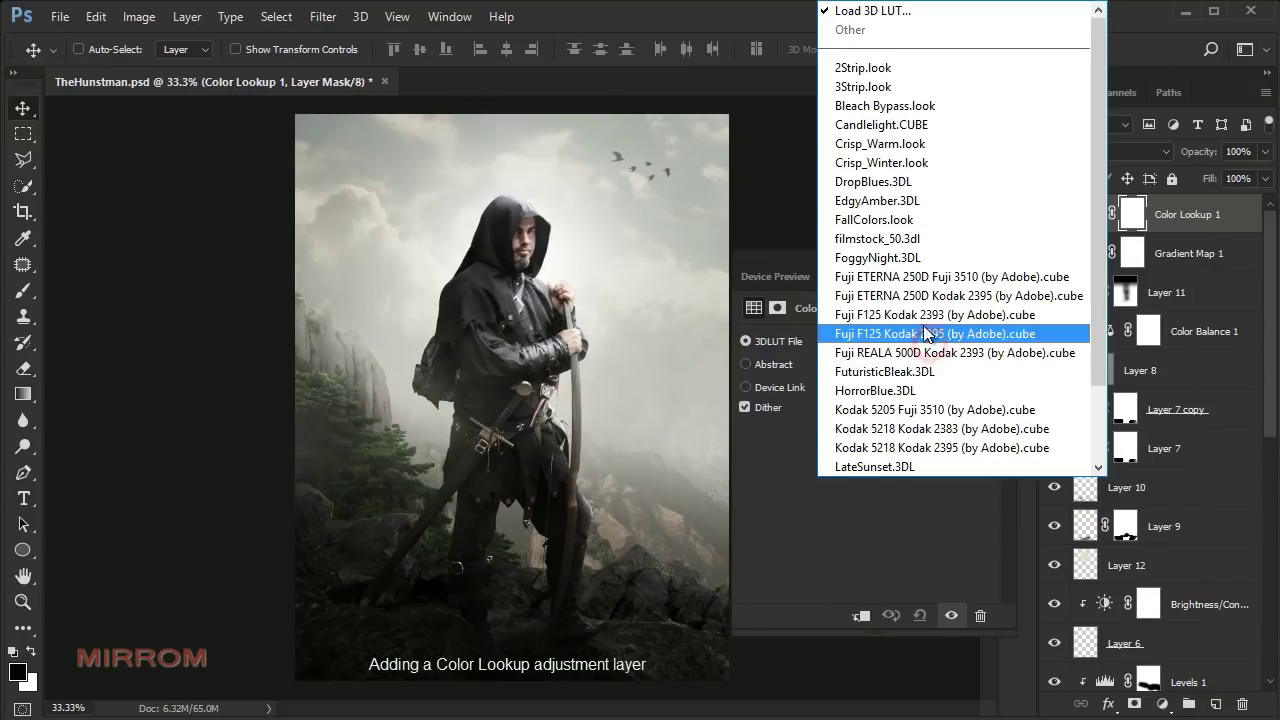
left_click(945, 183)
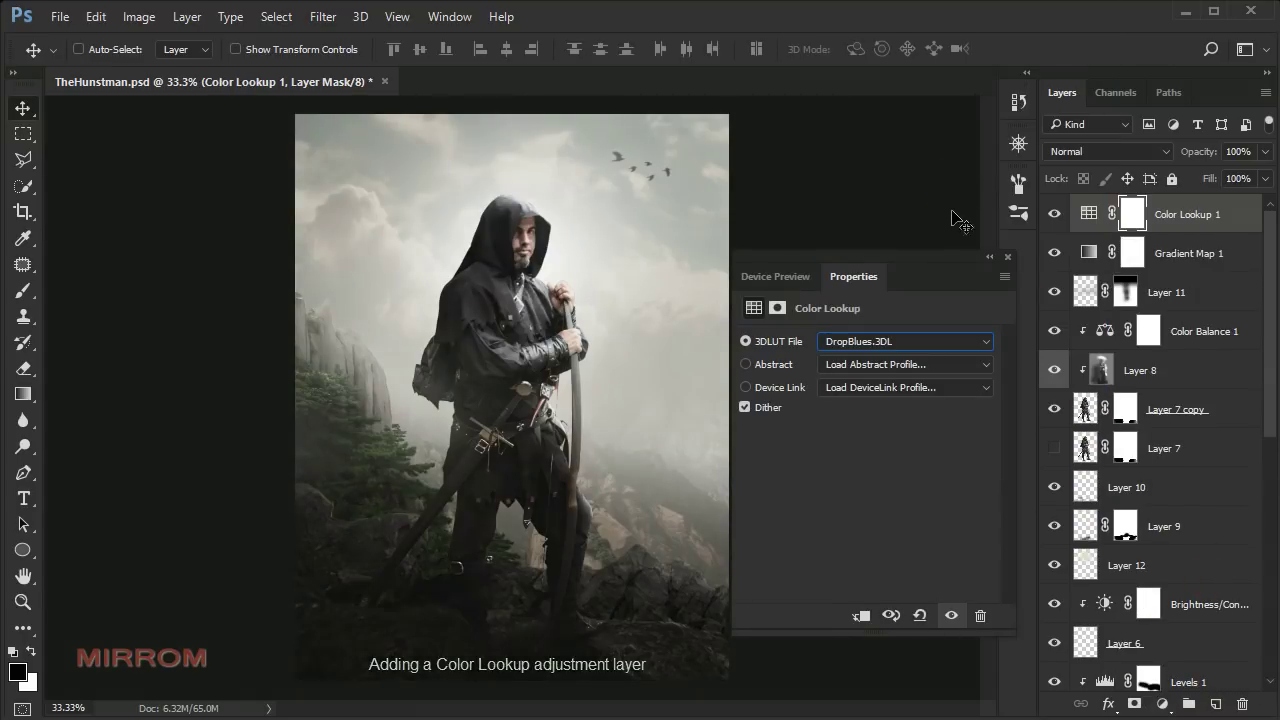
left_click(1005, 258)
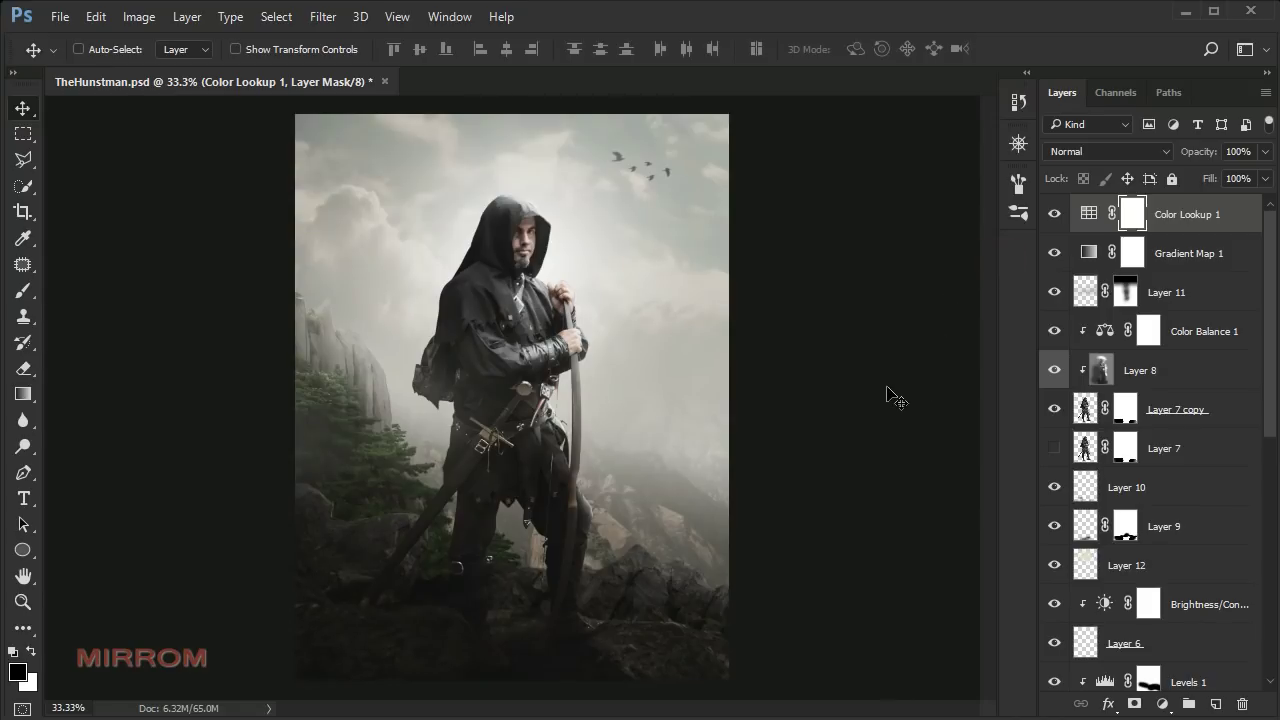
- Stamp visible layers into Layer 13 with Ctrl+Shift+Alt+E and launch Color Efex Pro 4
key("ctrl+shift+alt+e")
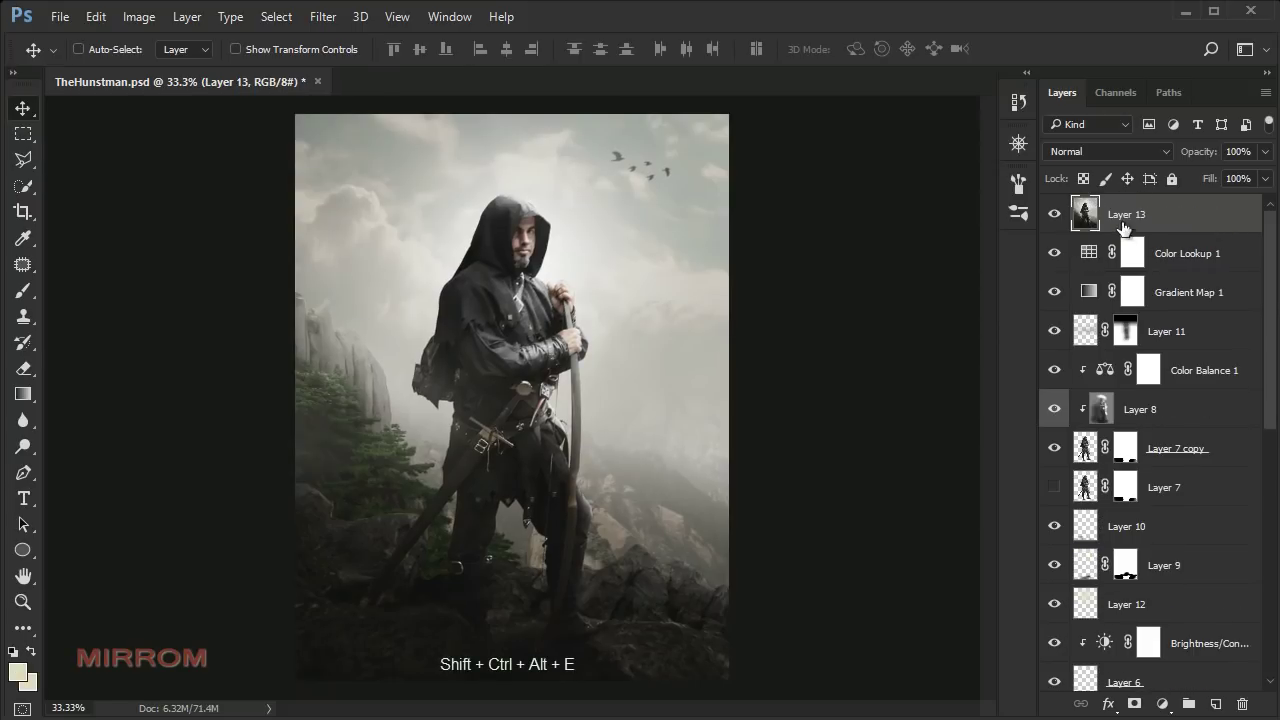
left_click(330, 22)
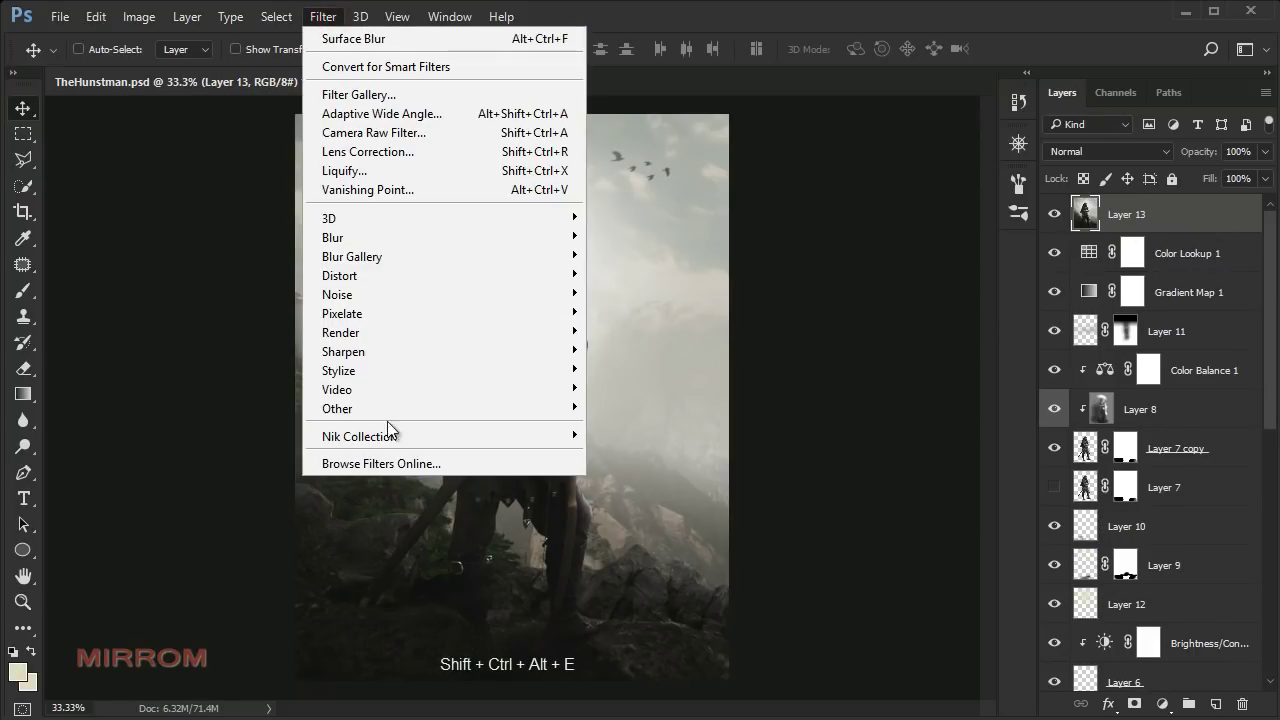
left_click(714, 460)
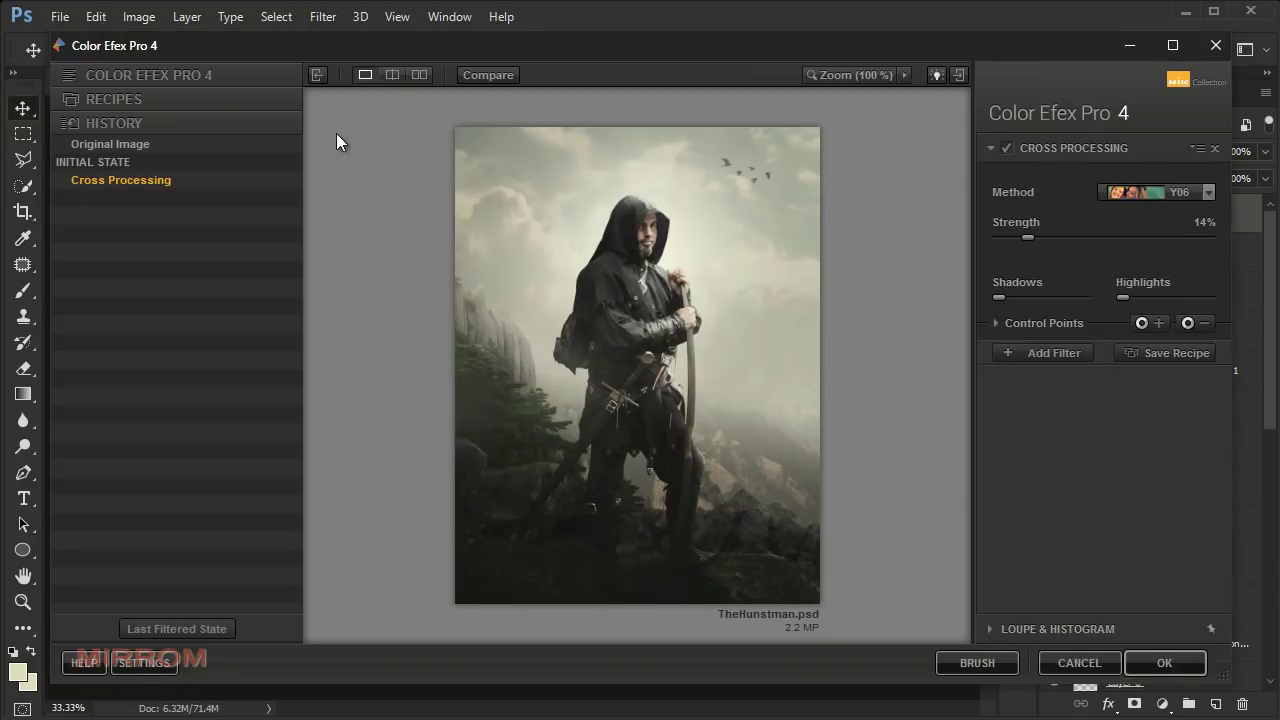
- Add a Cross Processing filter using method Y06 at 15% strength
left_click(207, 73)
left_click(170, 409)
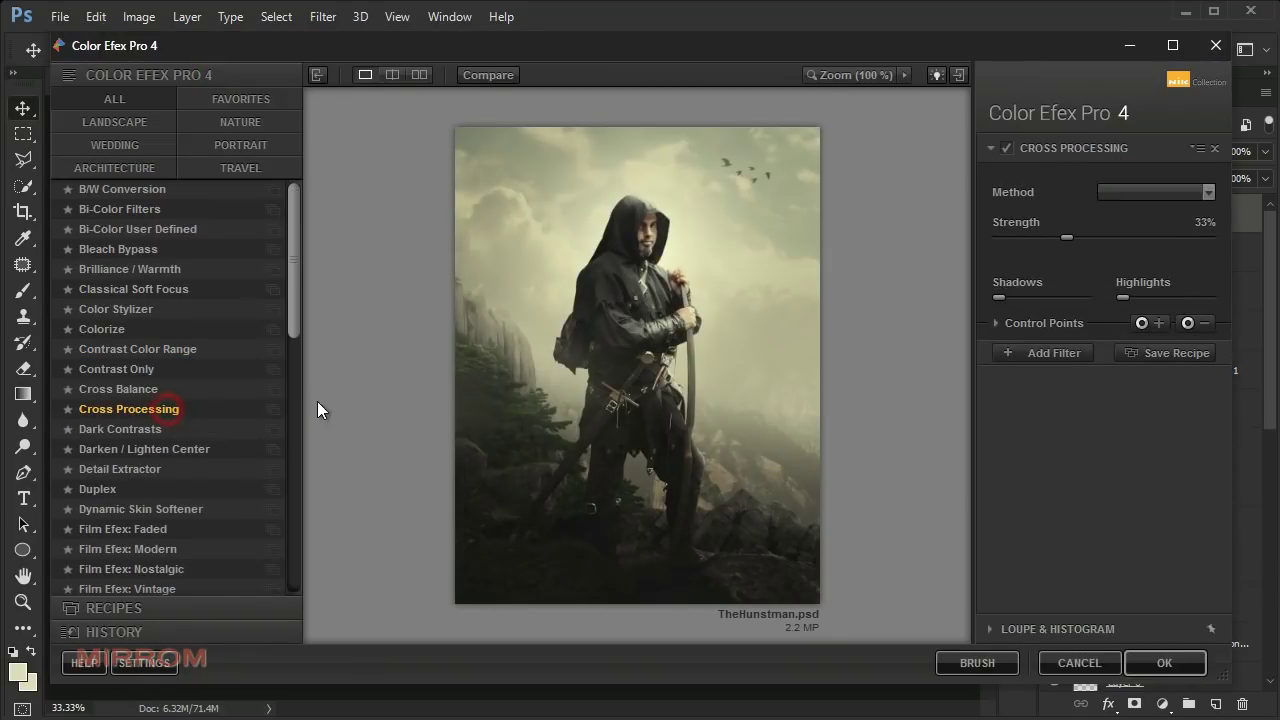
left_click(1153, 193)
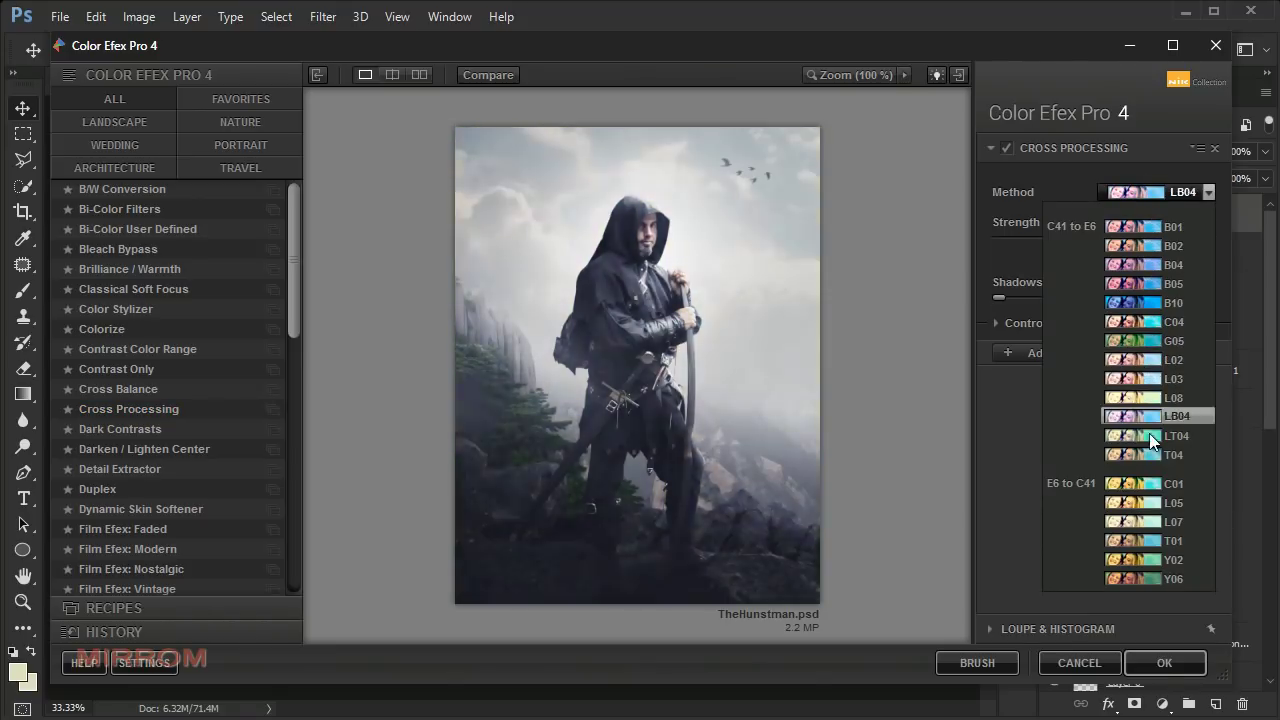
left_click(1147, 577)
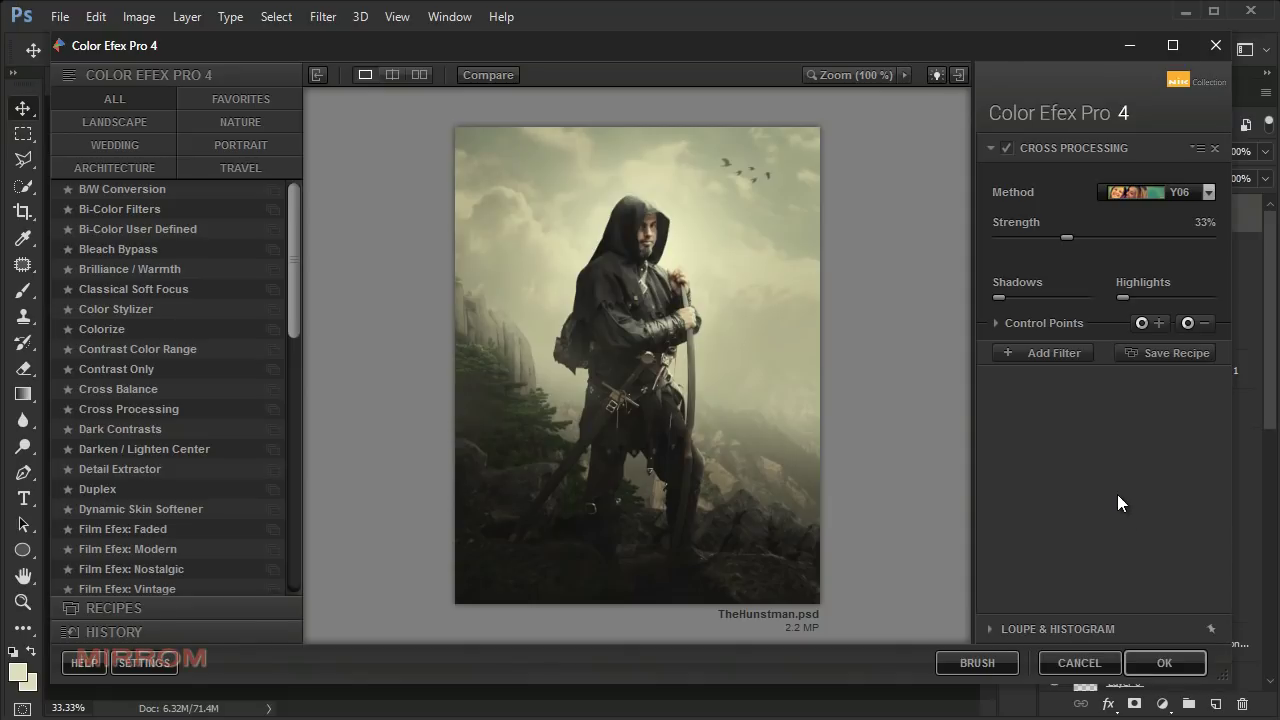
left_click_drag(1067, 238, 1033, 246)
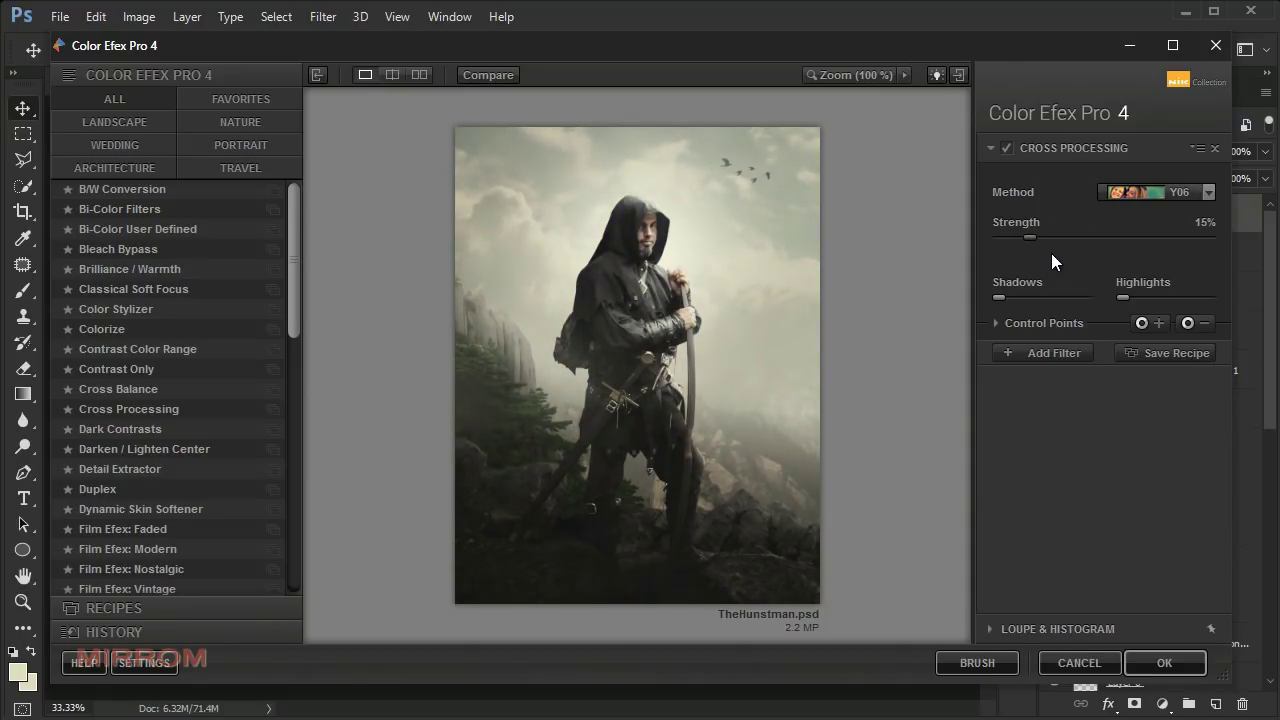
- Stack a second Cross Processing filter using B02 at 9%, then add an empty slot
left_click(1045, 353)
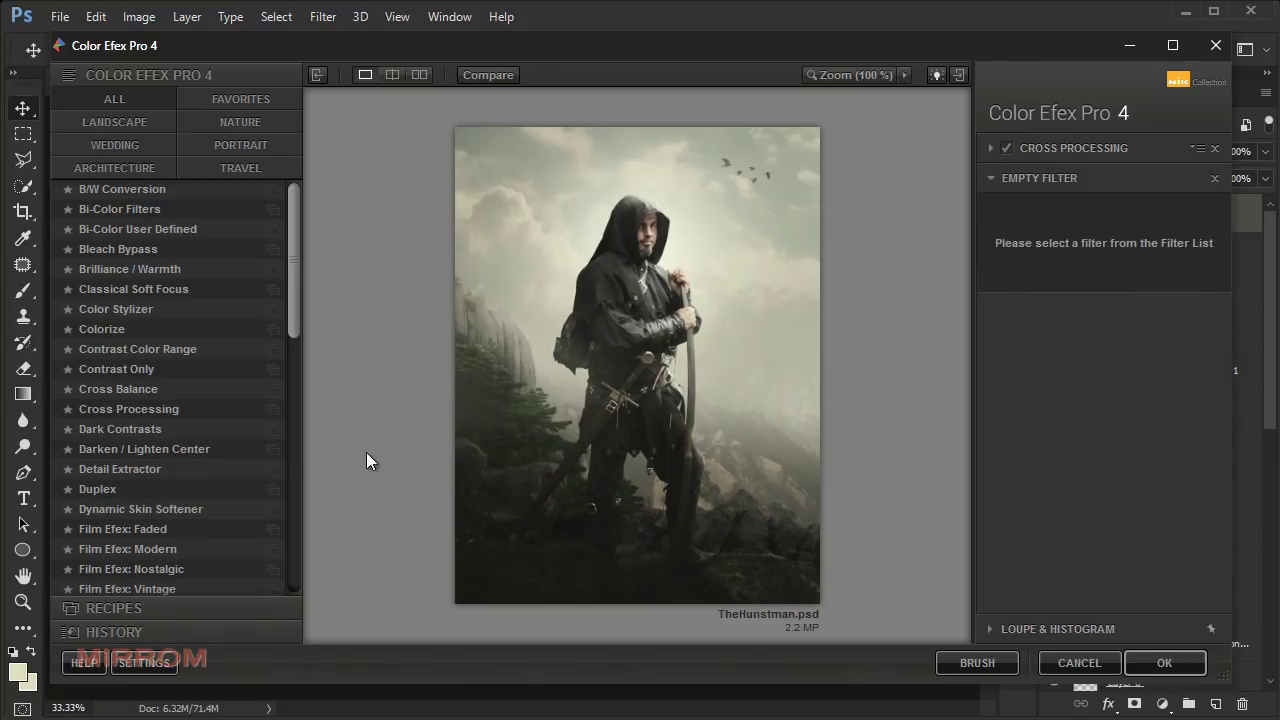
left_click(170, 409)
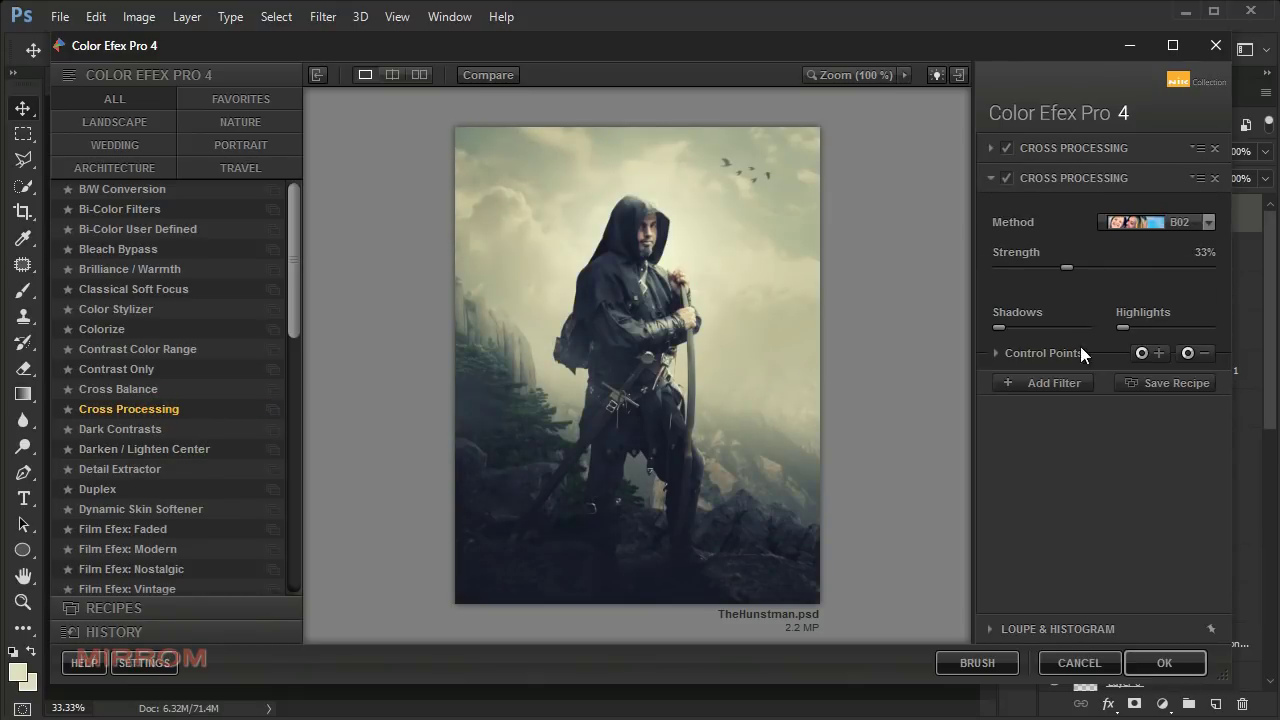
left_click(1208, 222)
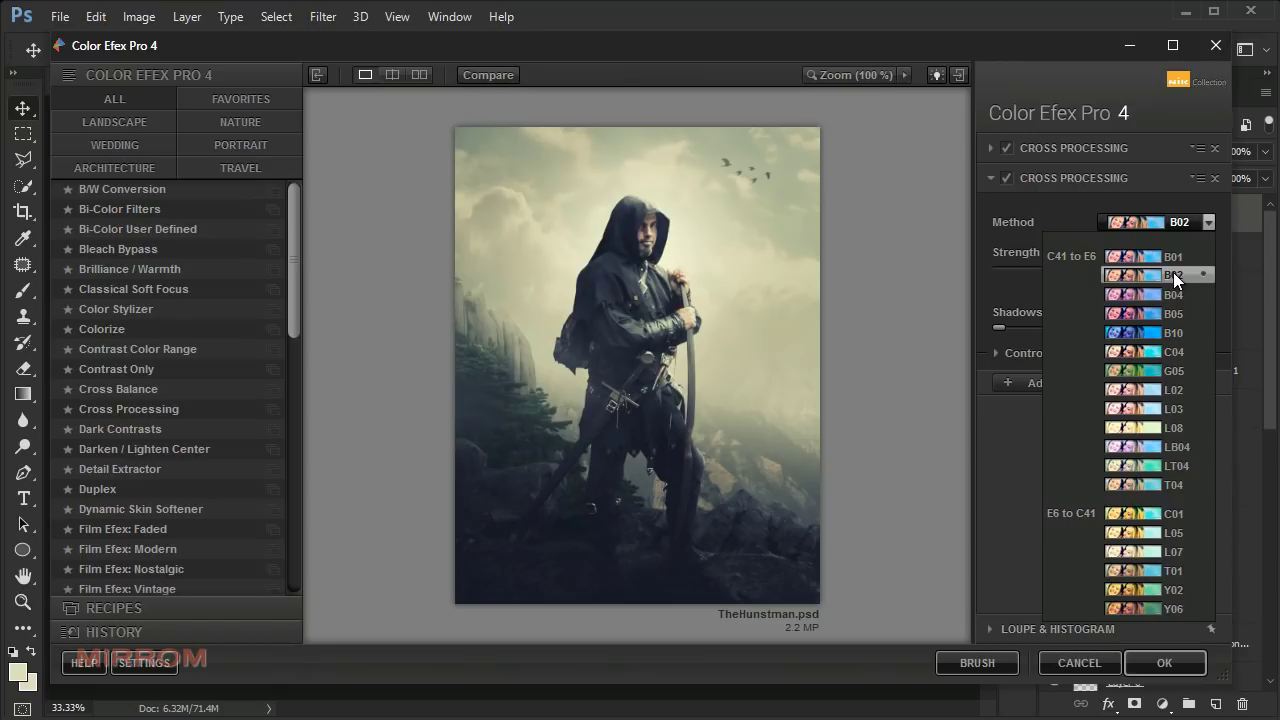
left_click(1173, 272)
left_click_drag(1162, 268, 1010, 269)
left_click(1005, 179)
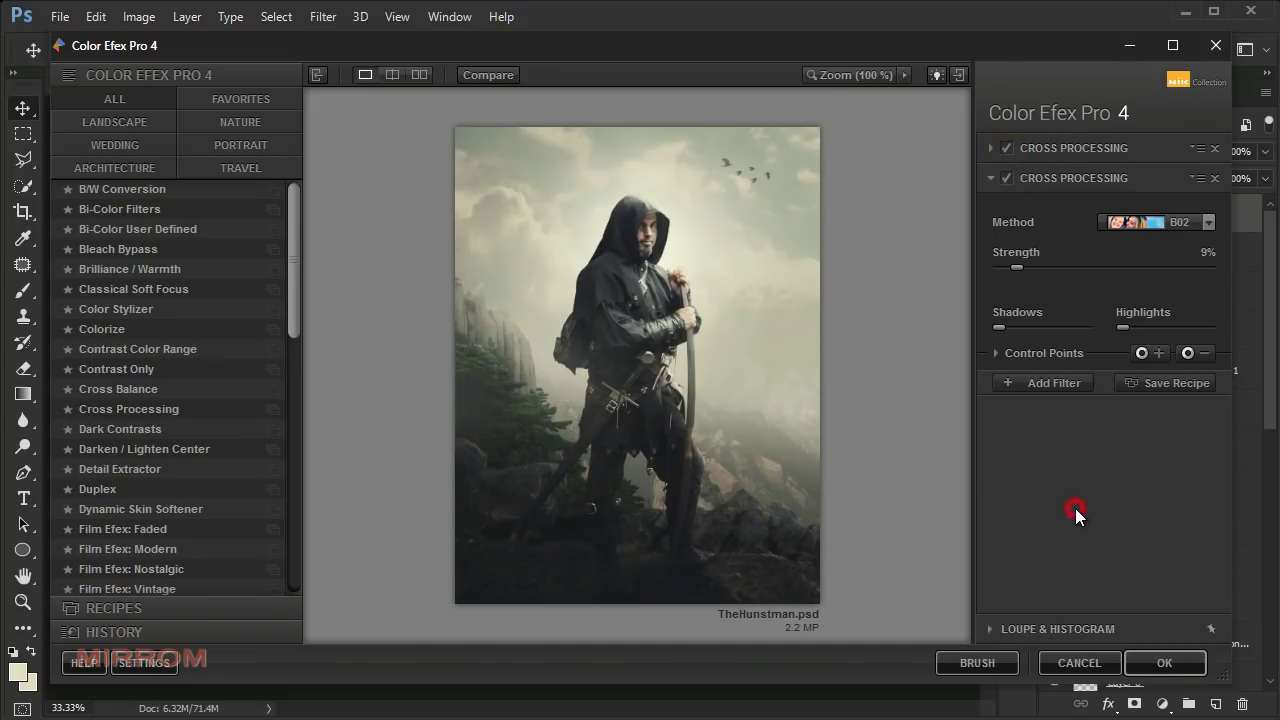
left_click(1028, 384)
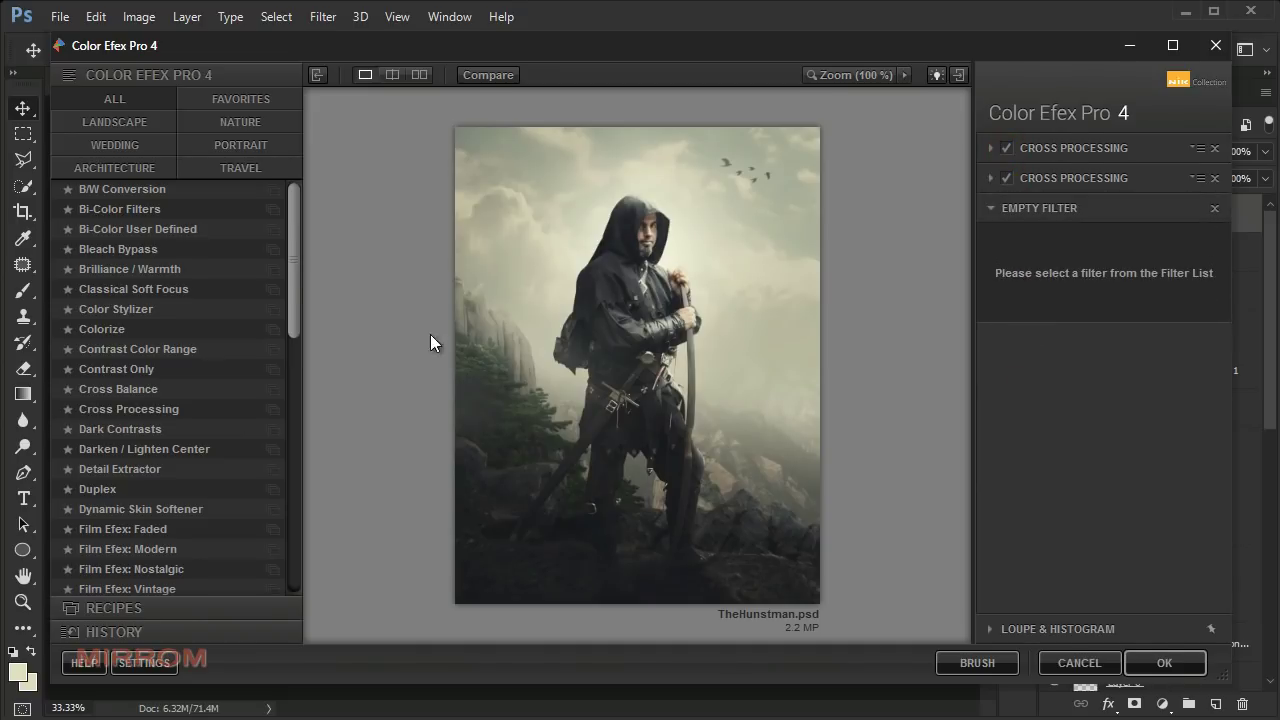
- Add Dynamic Skin Softener with 33% Color Reach and apply the stack back to Photoshop
scroll(293, 269, "down", 1)
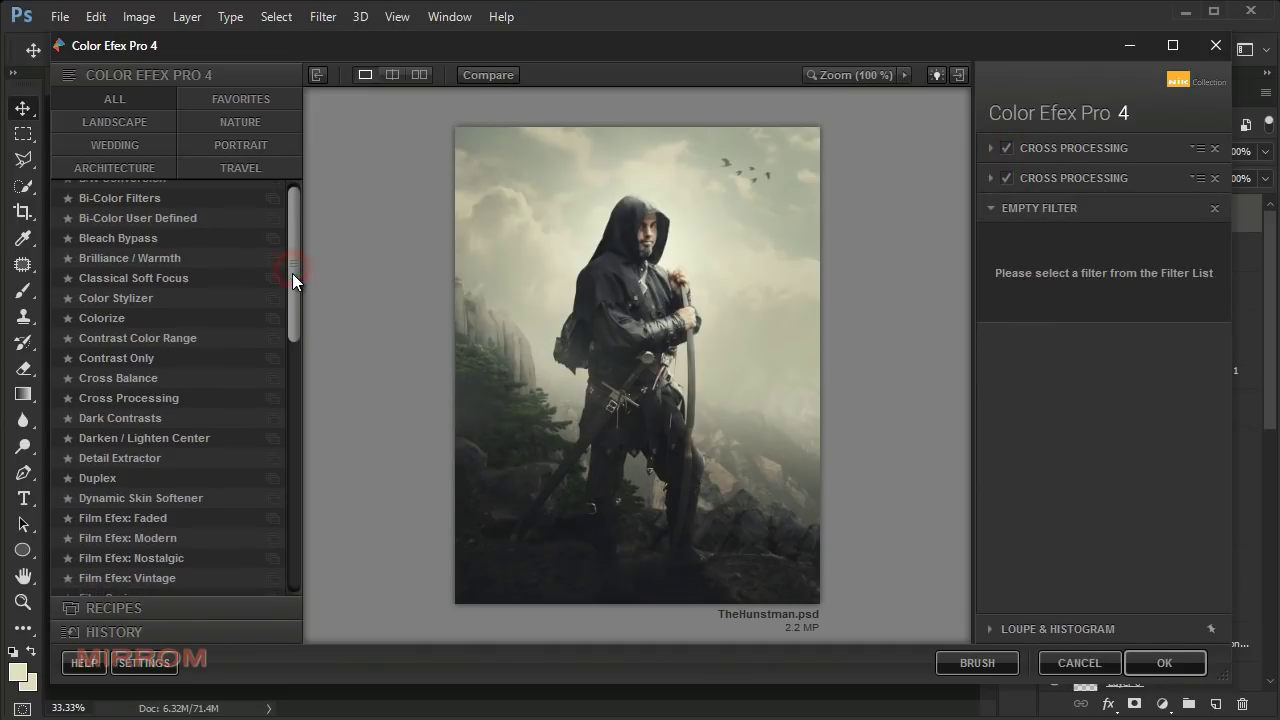
left_click(186, 498)
mouse_move(1051, 296)
left_mouse_down()
mouse_move(1083, 301)
mouse_move(1070, 303)
left_mouse_up()
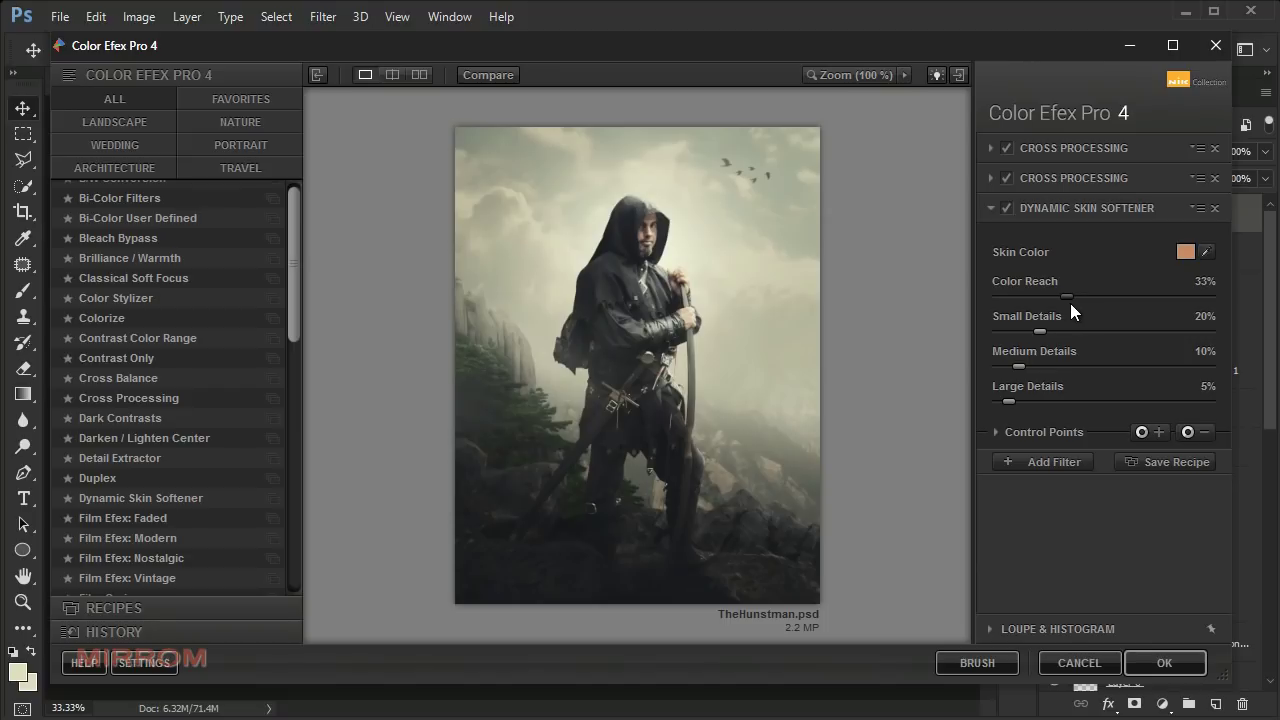
left_click(1007, 208)
left_click(1149, 662)
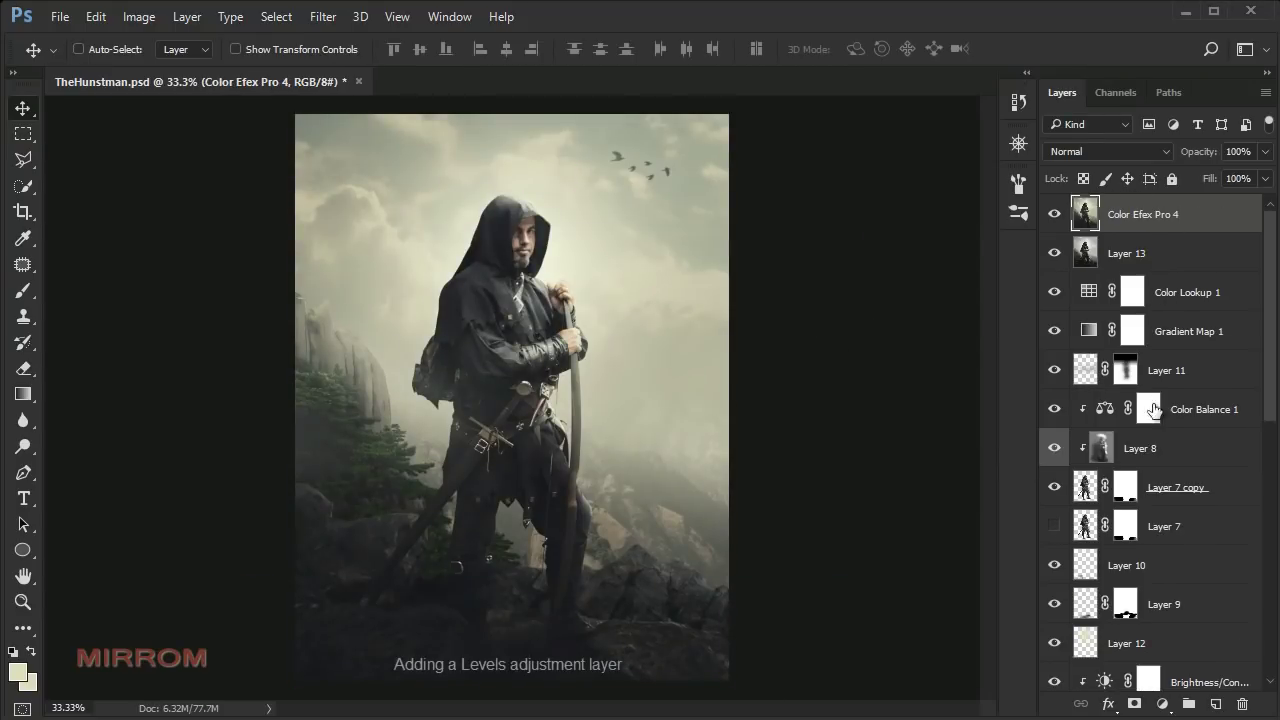
- Add a Levels layer with the Increase Contrast 1 preset and shadow input 8
left_click(1162, 704)
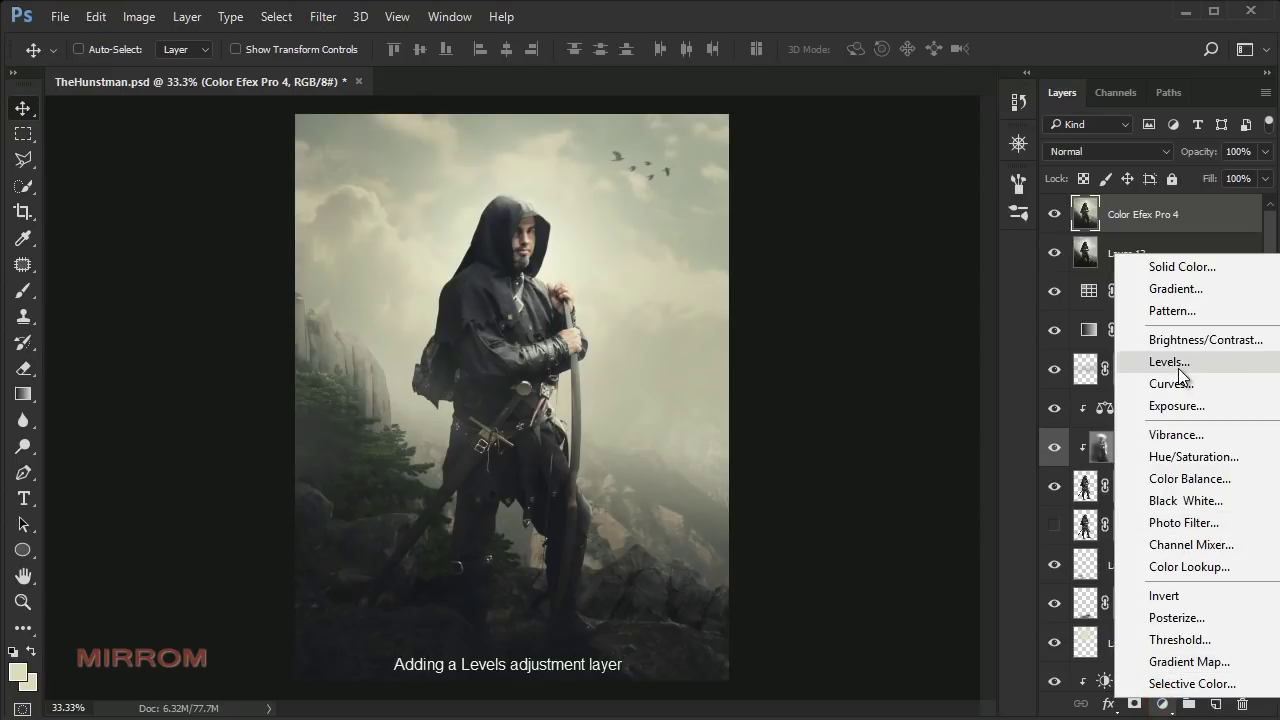
left_click(1169, 361)
left_click(974, 342)
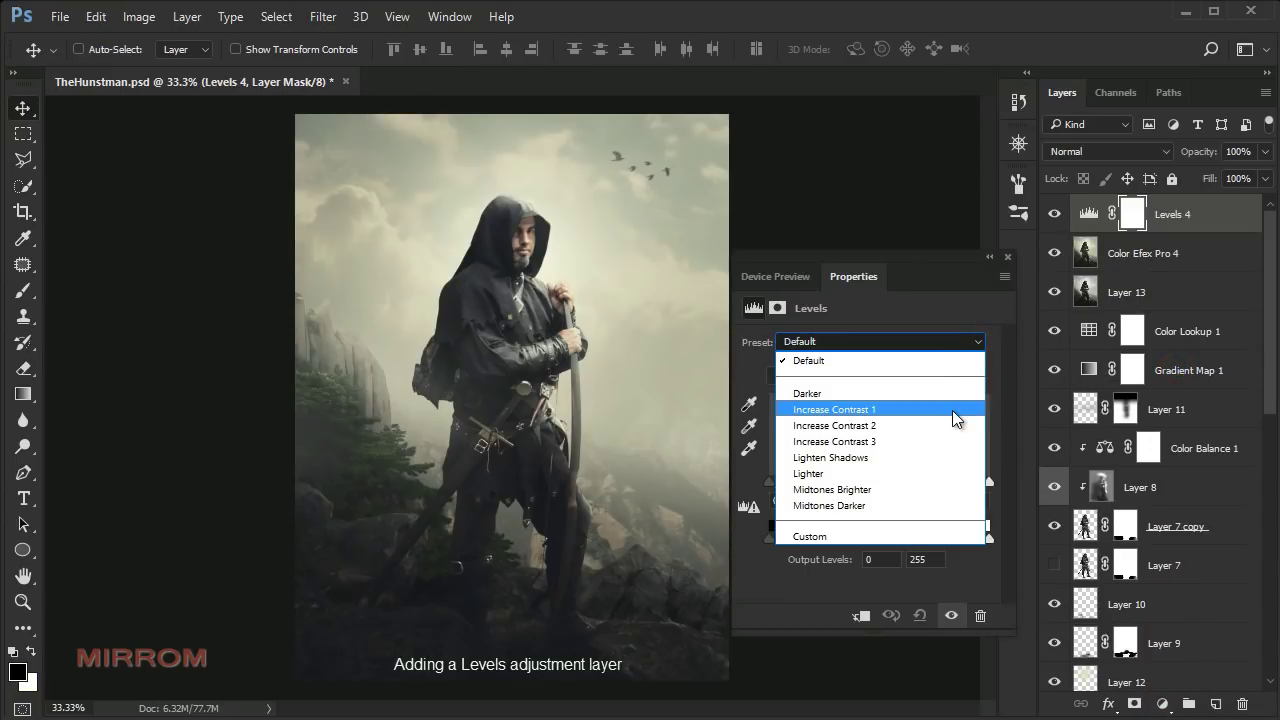
left_click(952, 409)
type("8")
key("Return")
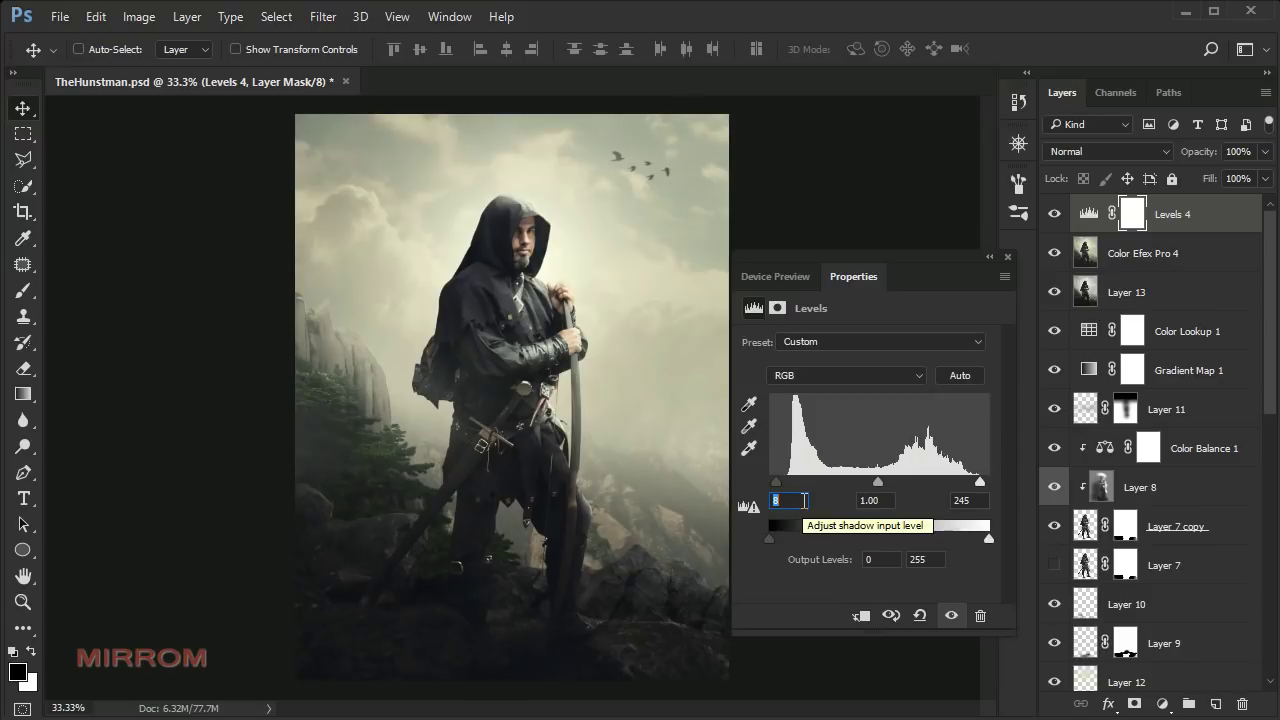